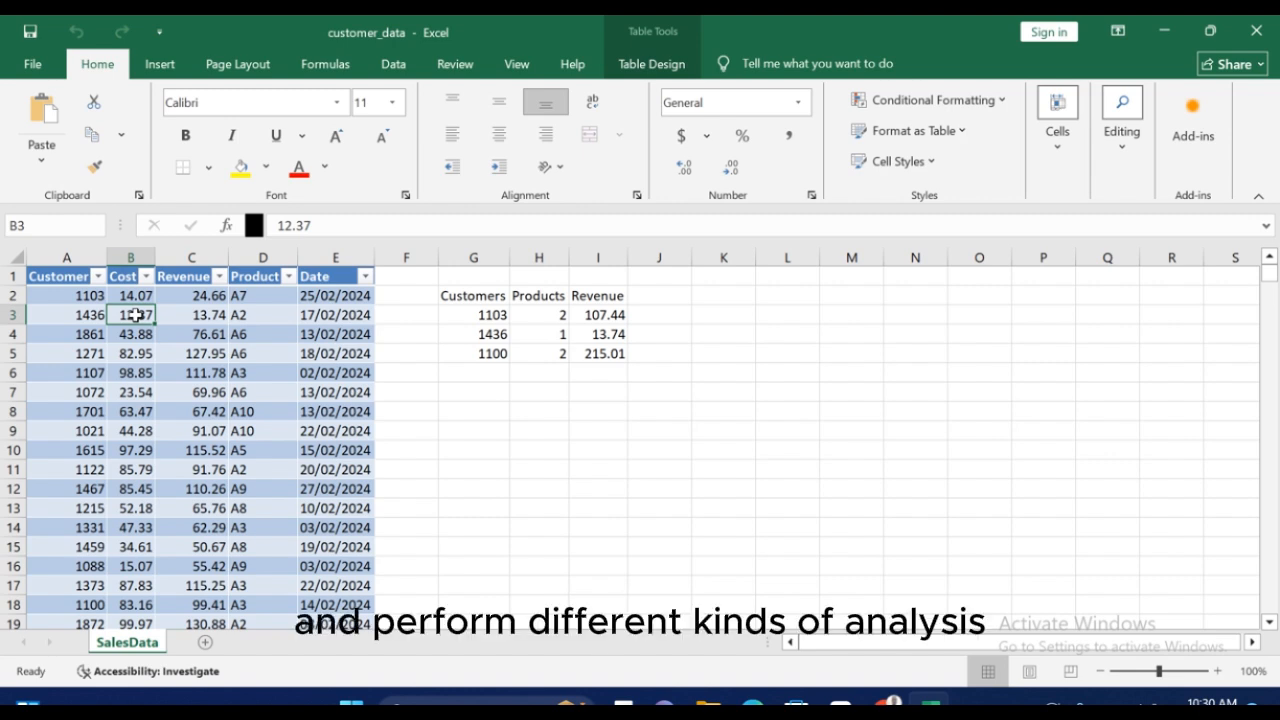
left_click(214, 366)
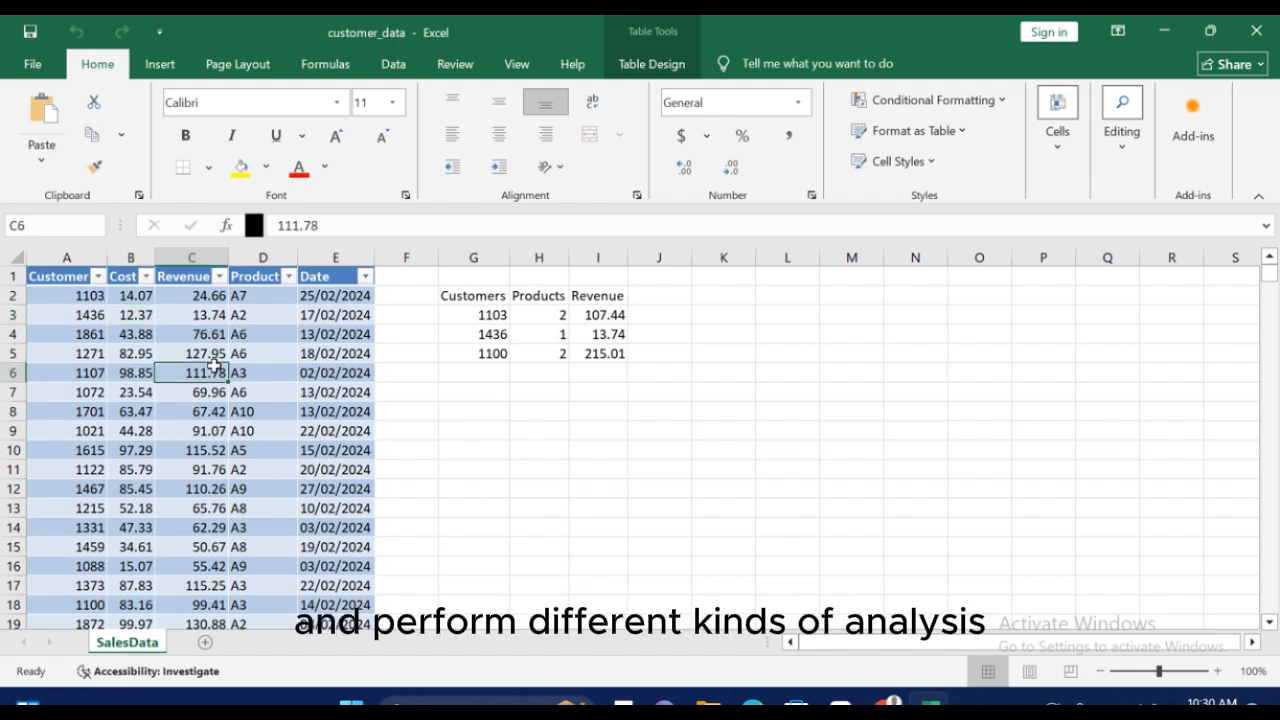
left_click(270, 332)
left_click(336, 328)
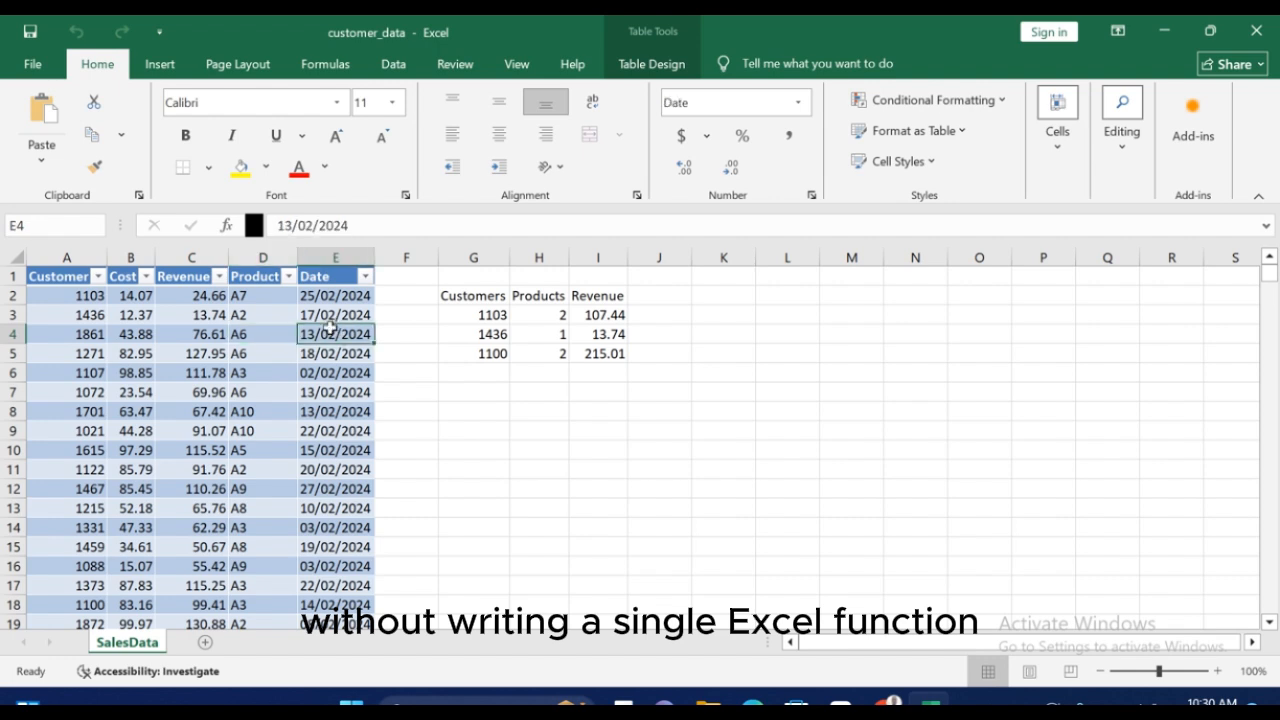
left_click(207, 339)
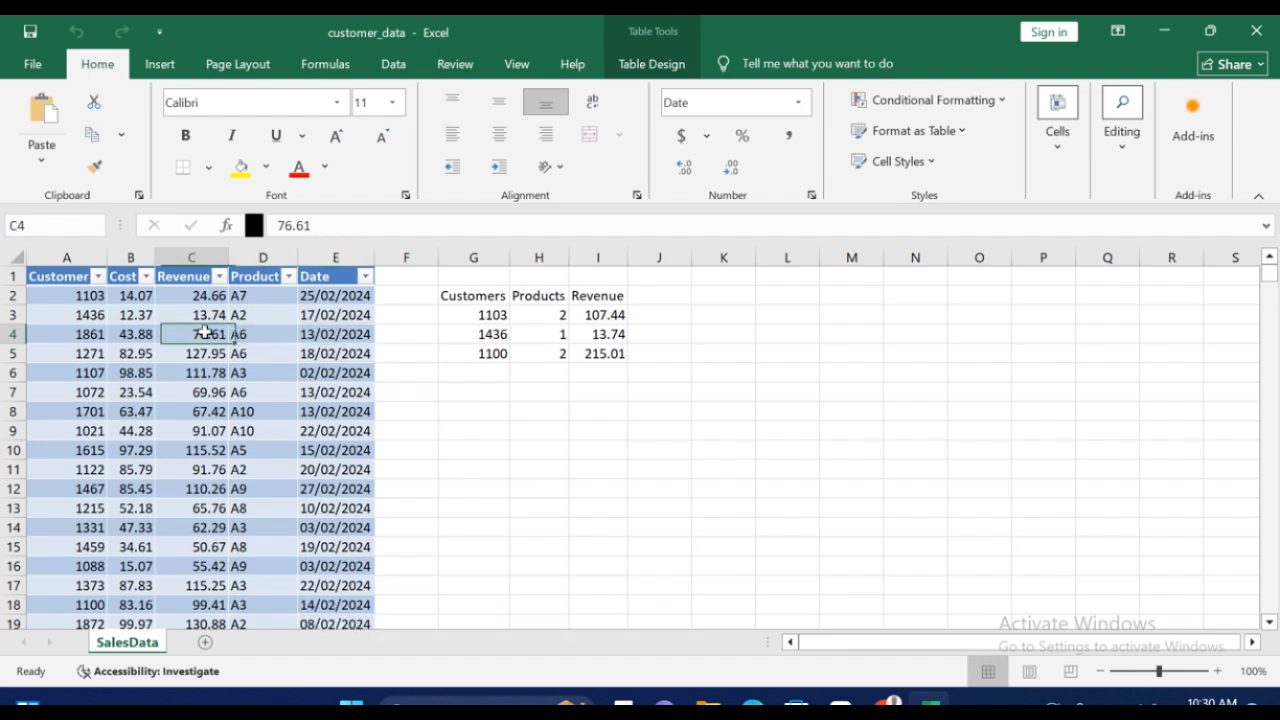
left_click(134, 314)
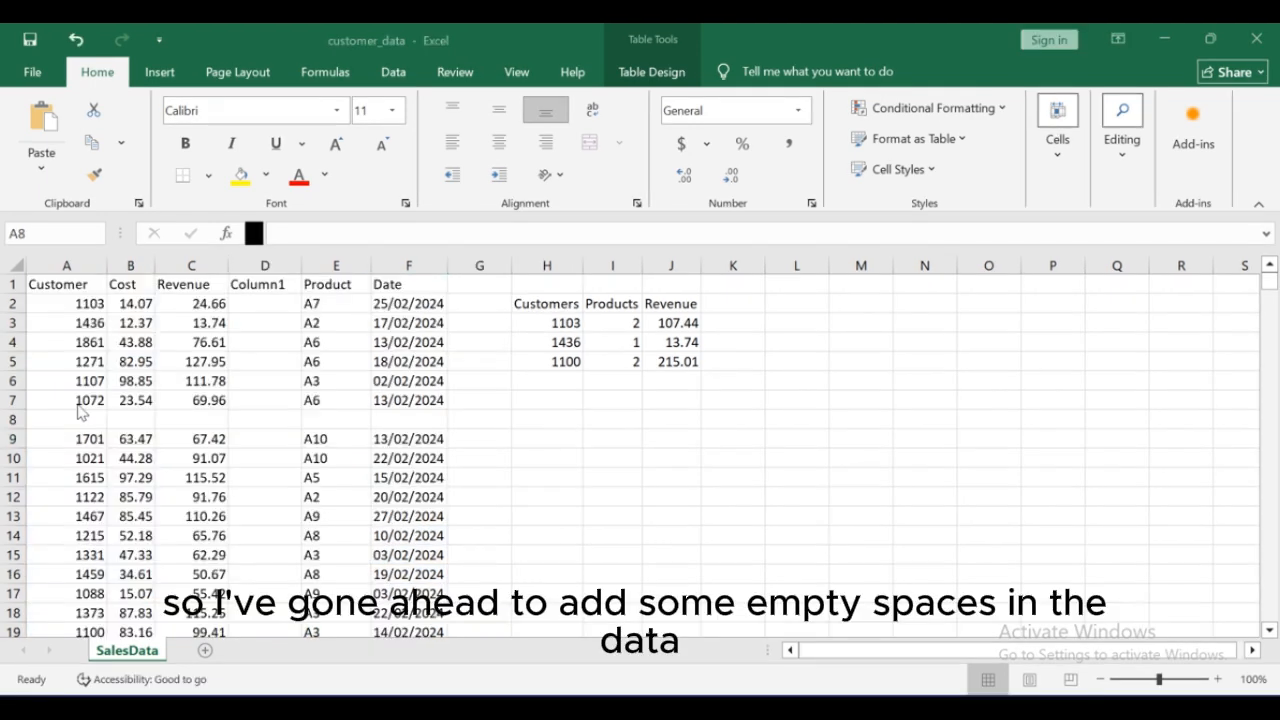
Step: Delete the empty Column1 column between Revenue and Product in the sales data
left_click(14, 418)
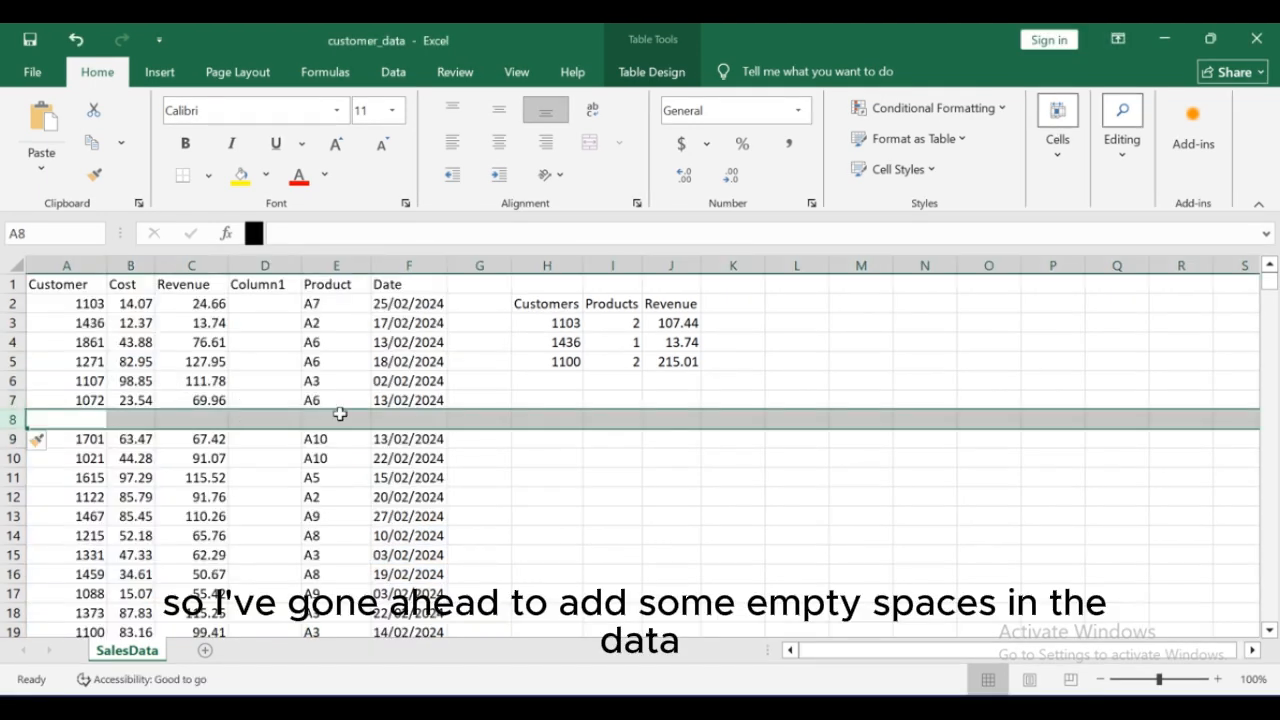
left_click(258, 260)
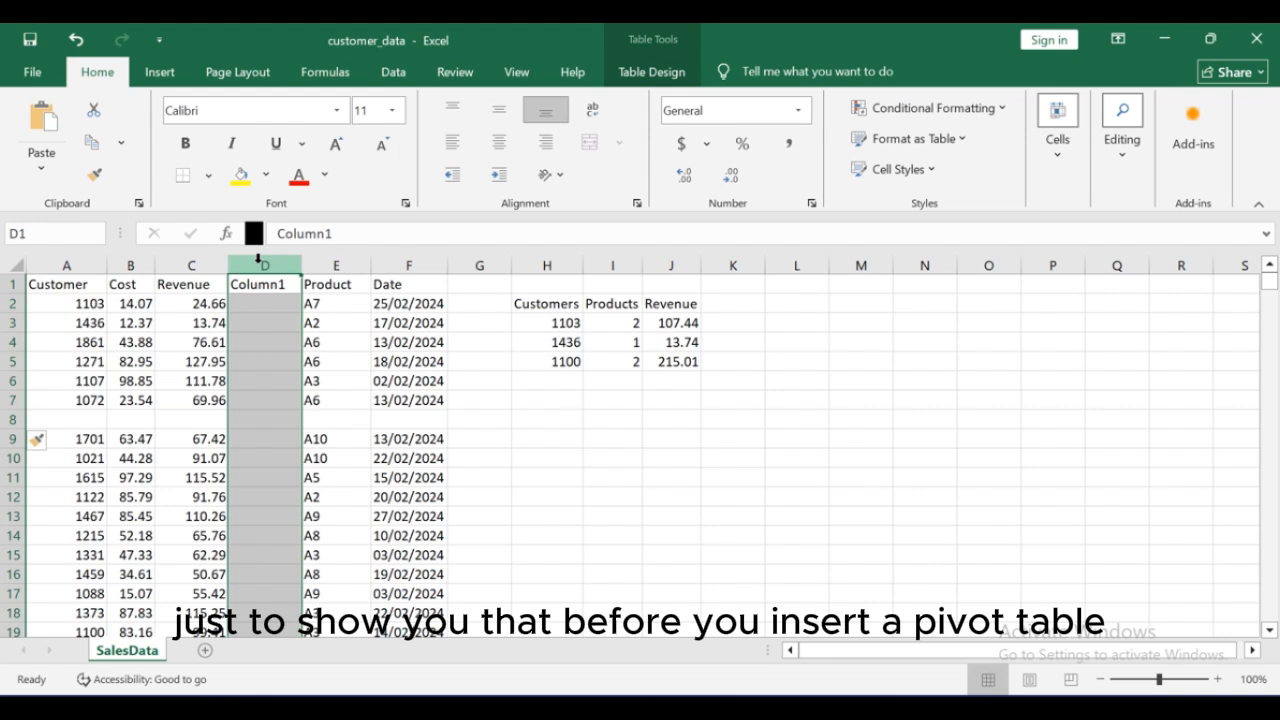
right_click(258, 260)
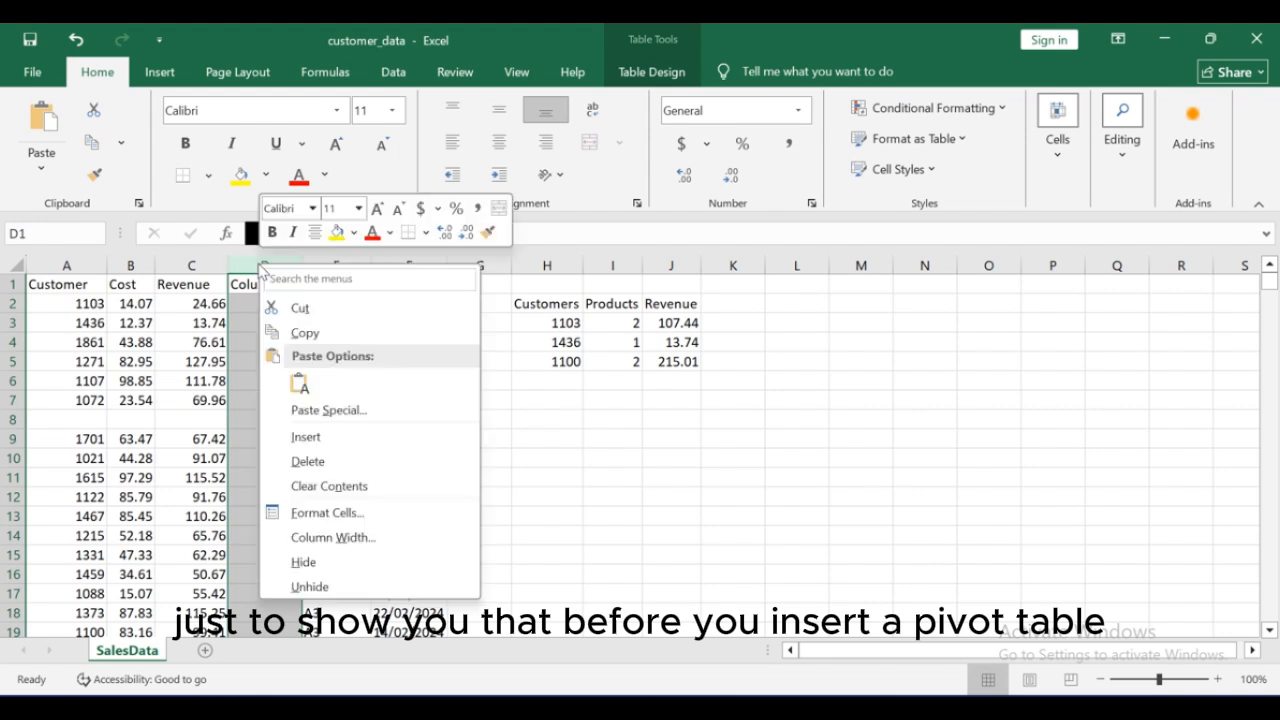
left_click(368, 461)
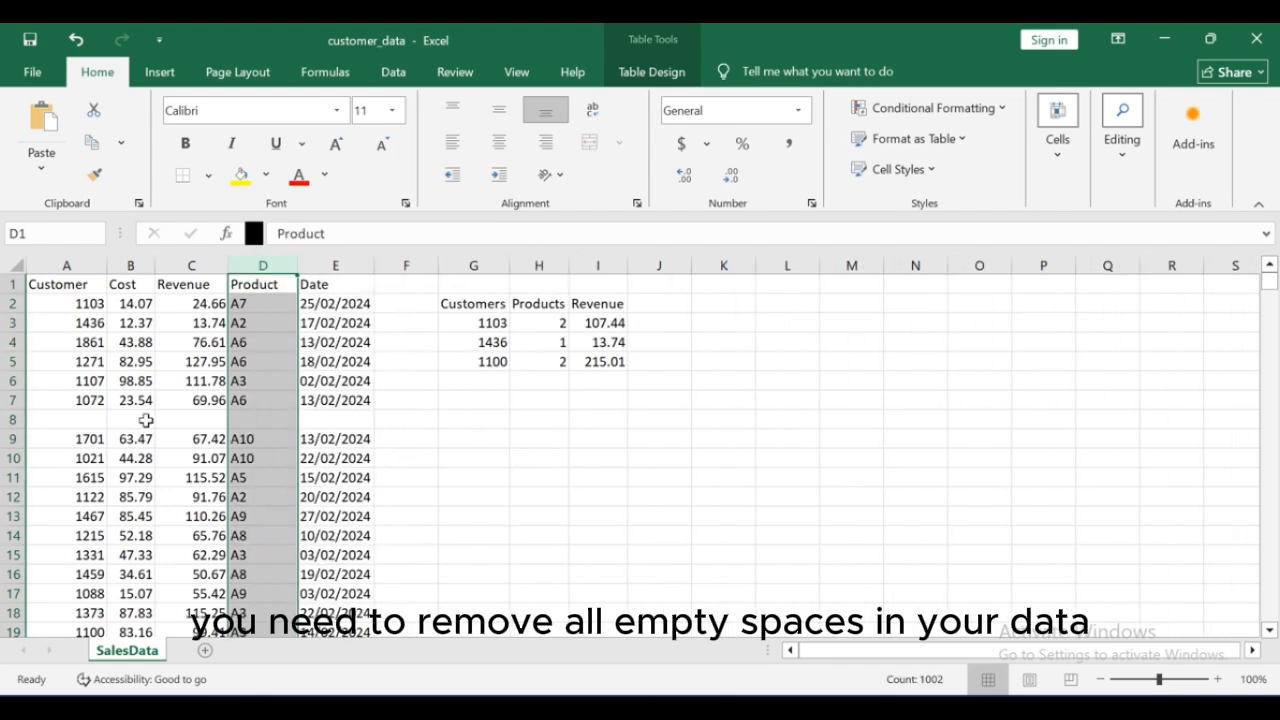
Step: Delete the empty row 8 from the sales data
left_click(14, 420)
right_click(14, 420)
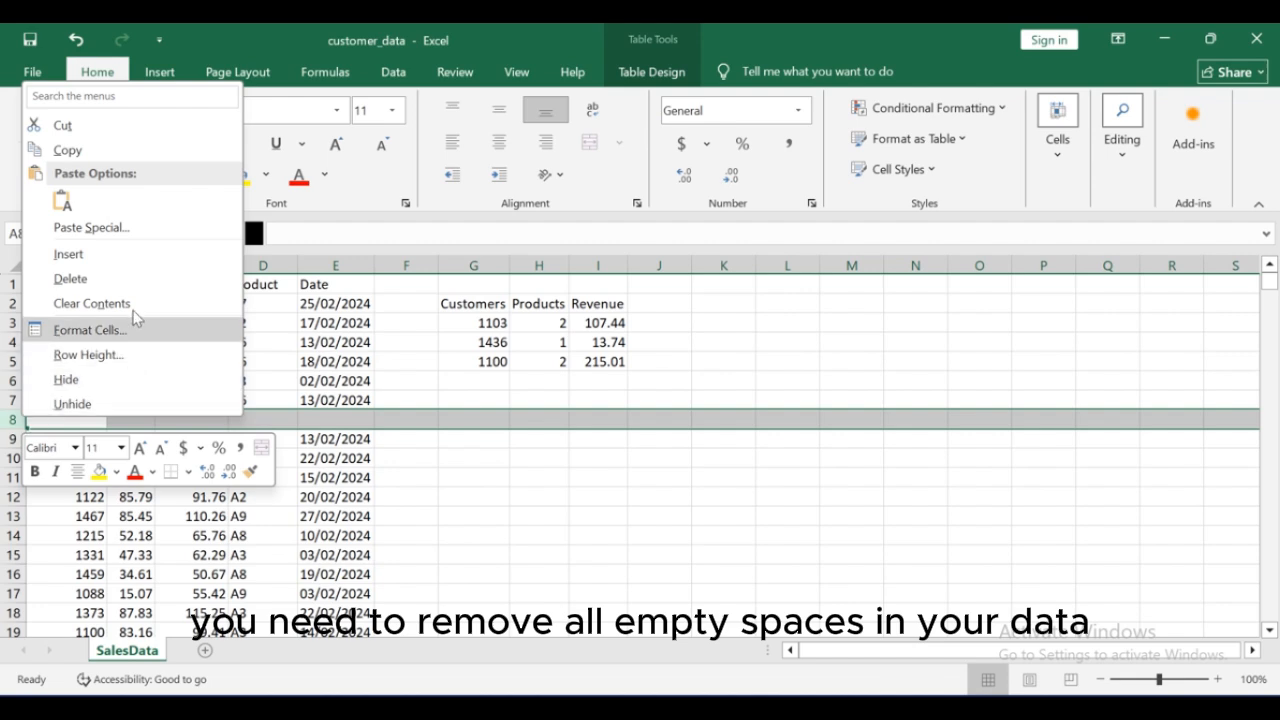
left_click(85, 274)
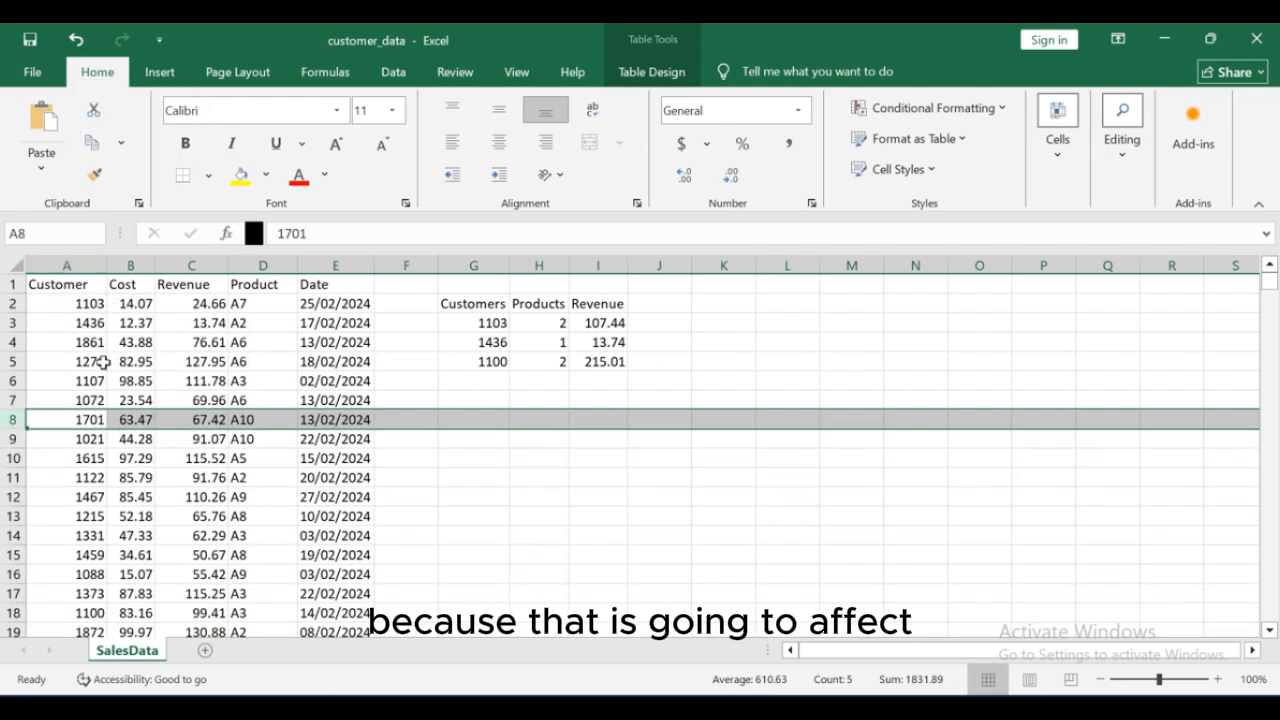
left_click(104, 362)
left_click(166, 345)
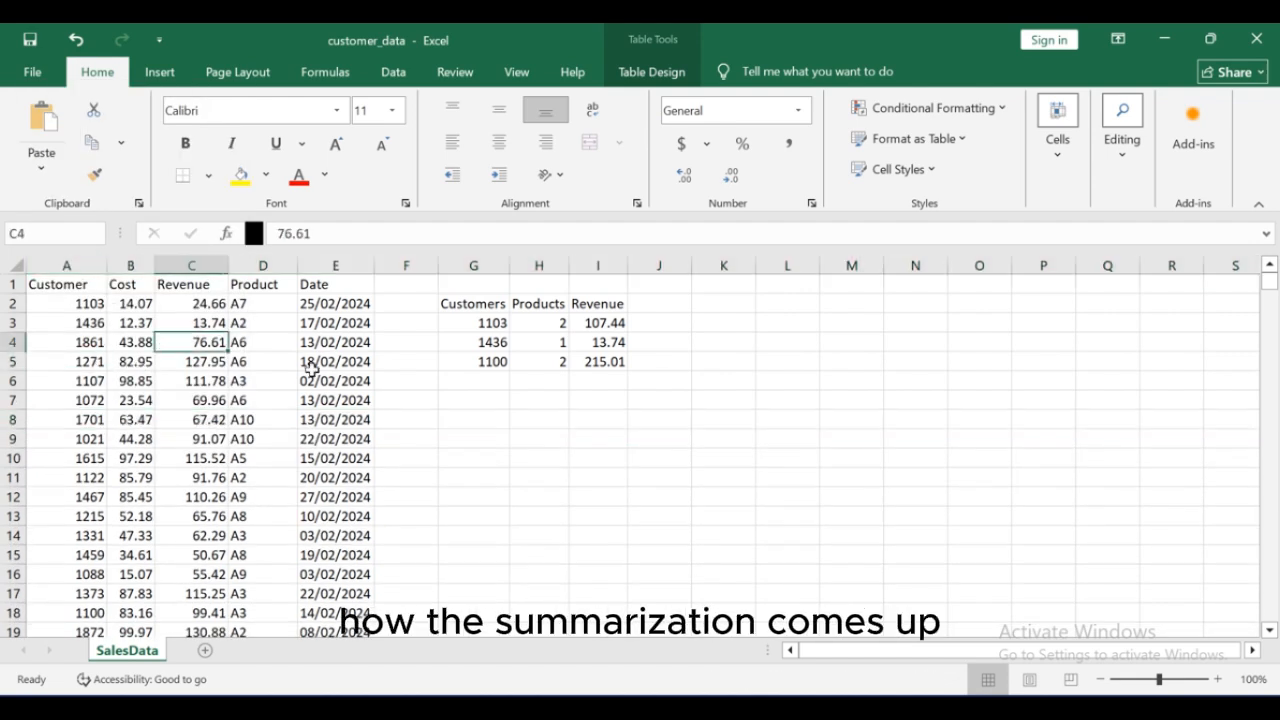
scroll(312, 370, "down", 5)
scroll(312, 370, "up", 5)
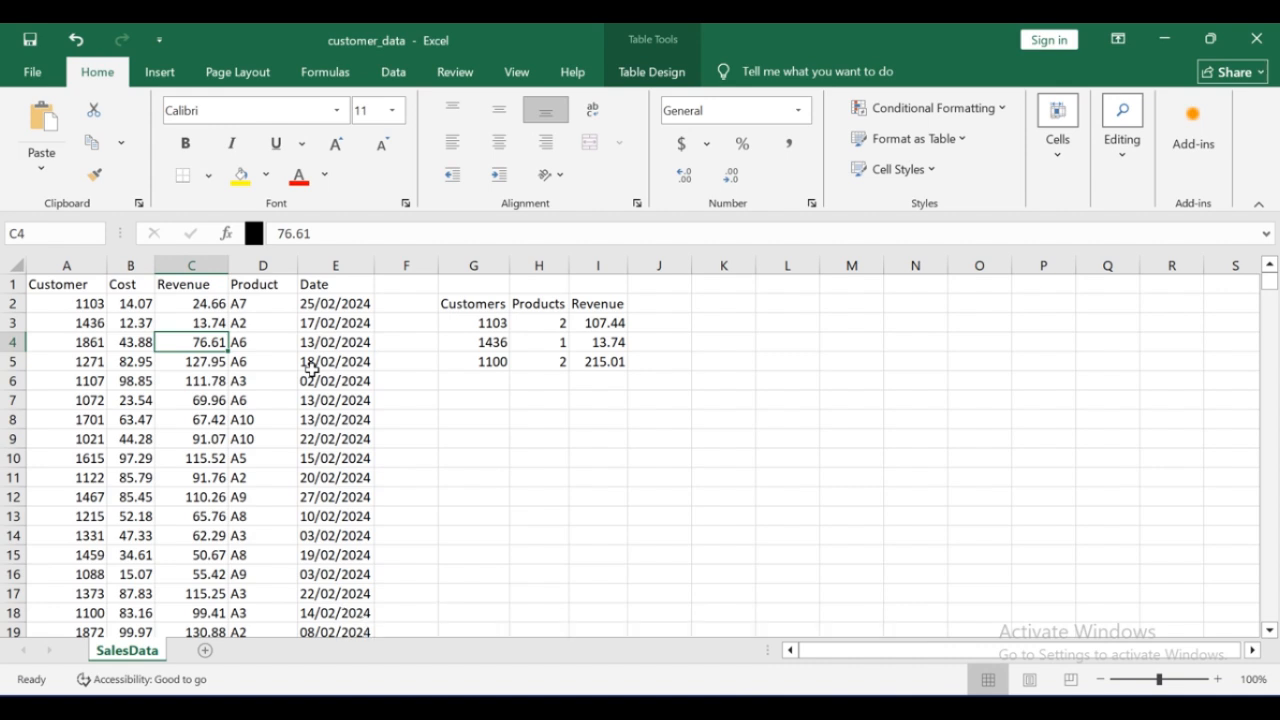
left_click(124, 356)
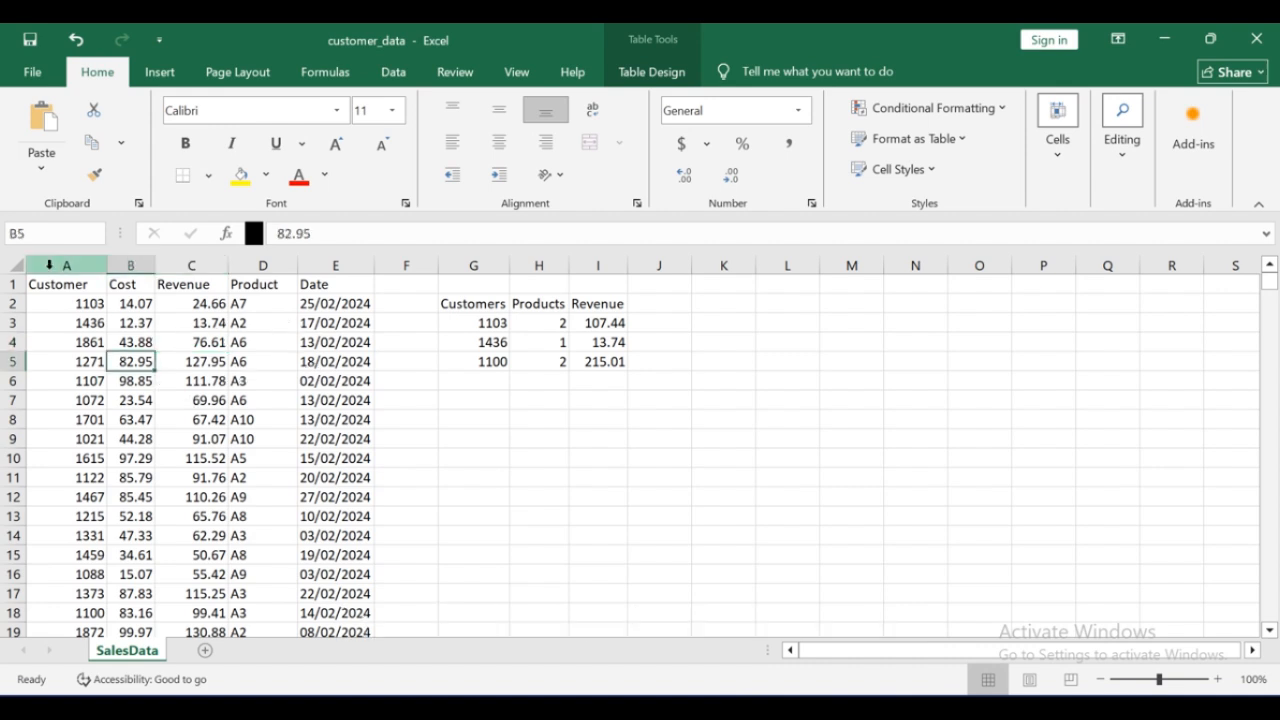
Step: Select the entire sales table from the Customer to Date headers down to its last row
left_click(45, 278)
left_click(45, 278)
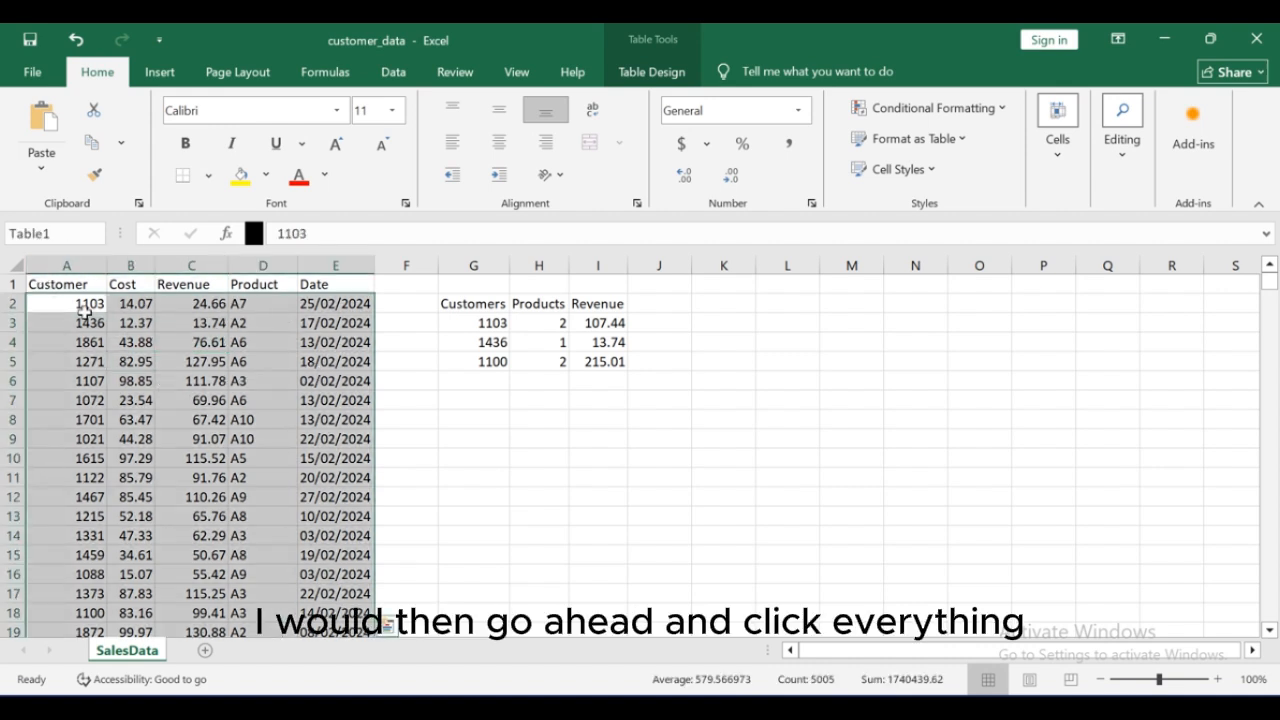
scroll(152, 380, "down", 4)
scroll(147, 403, "up", 4)
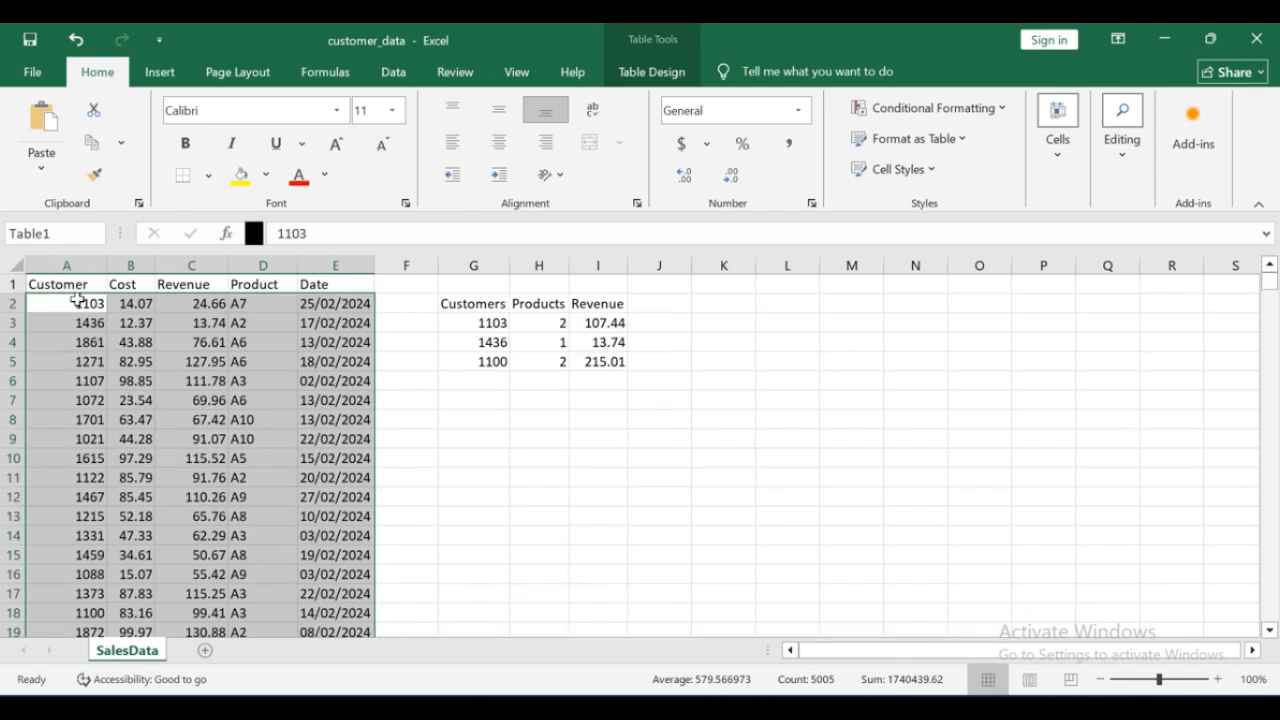
left_click(27, 287)
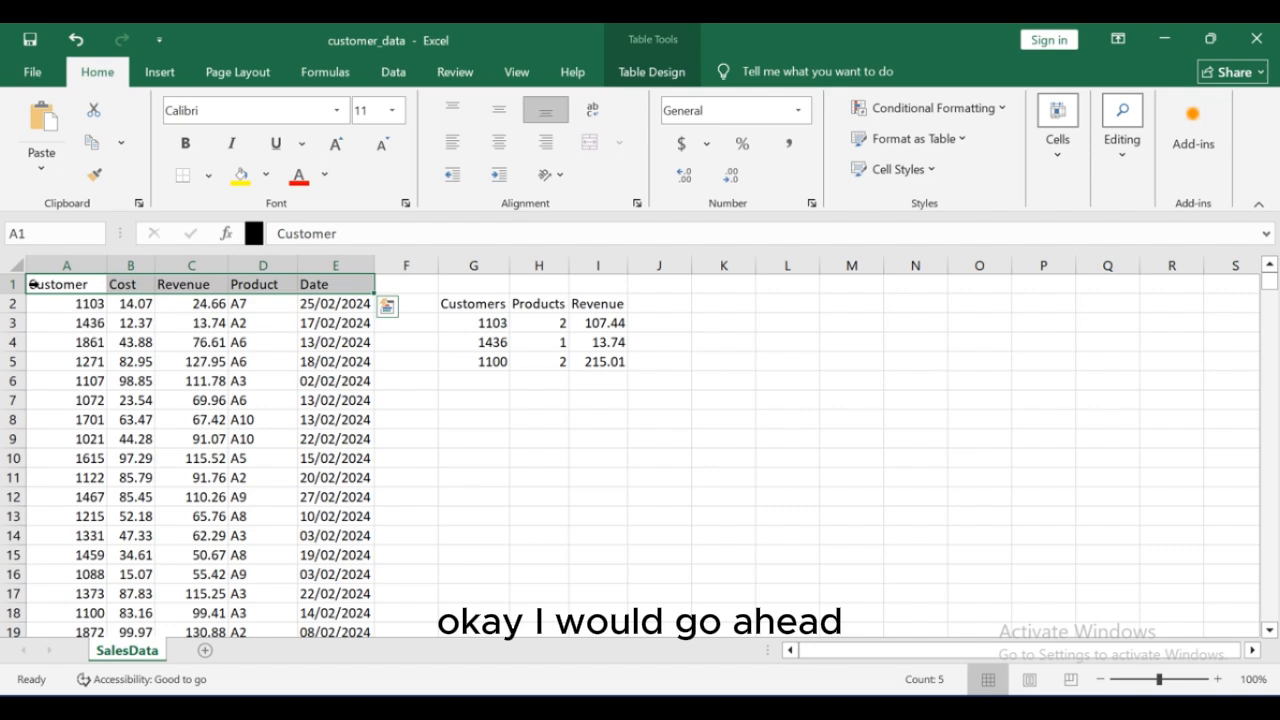
left_click(33, 285)
left_click(33, 285)
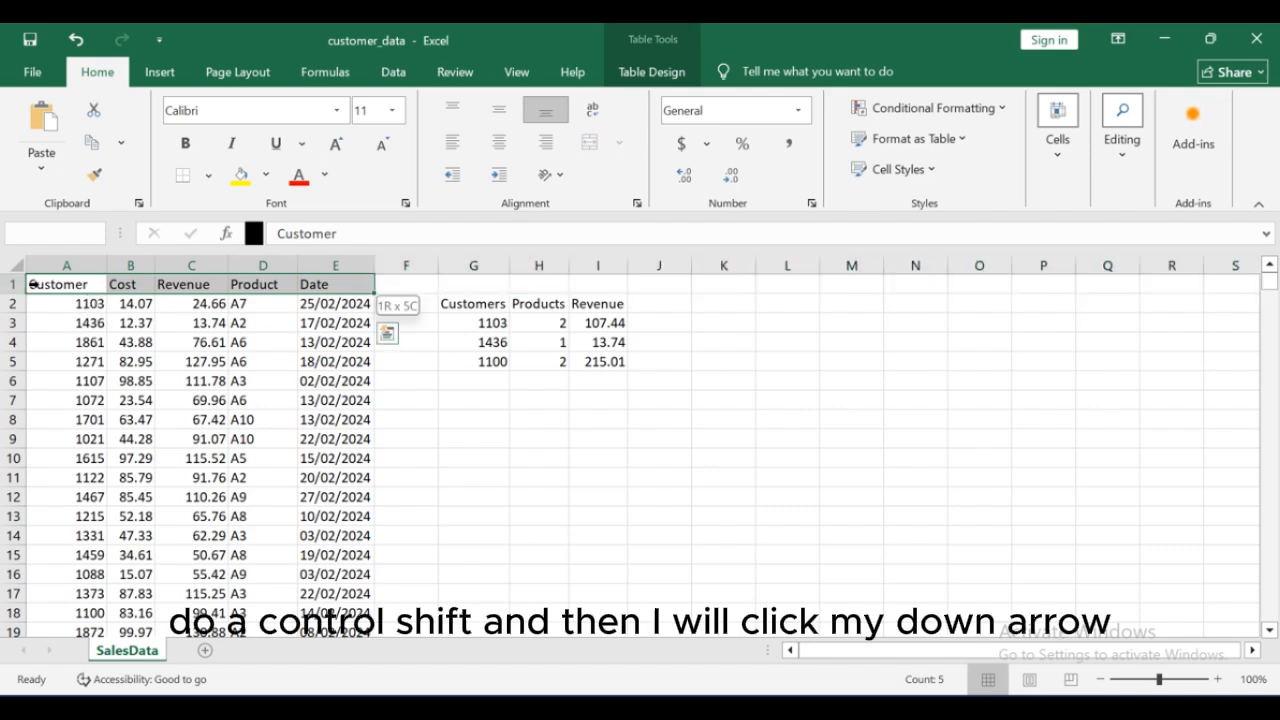
key("ctrl+shift+Down")
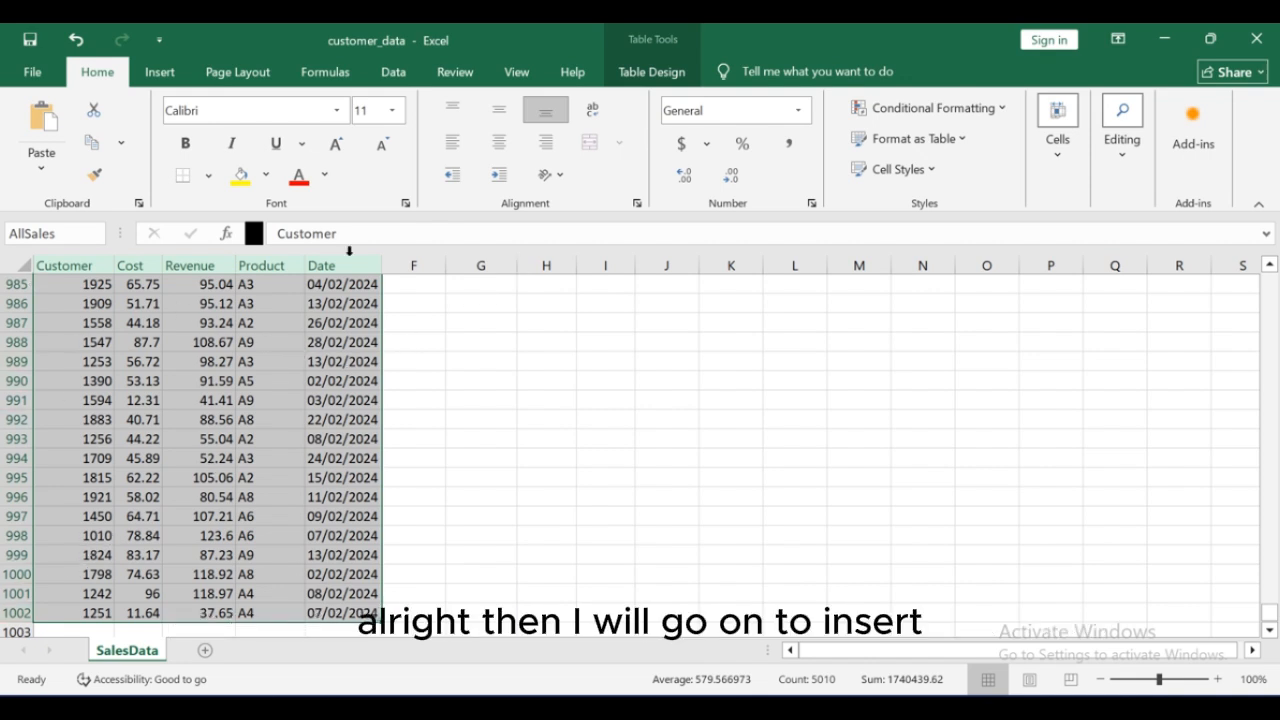
Step: Check the table design settings and the range name of the selected sales data
left_click(158, 70)
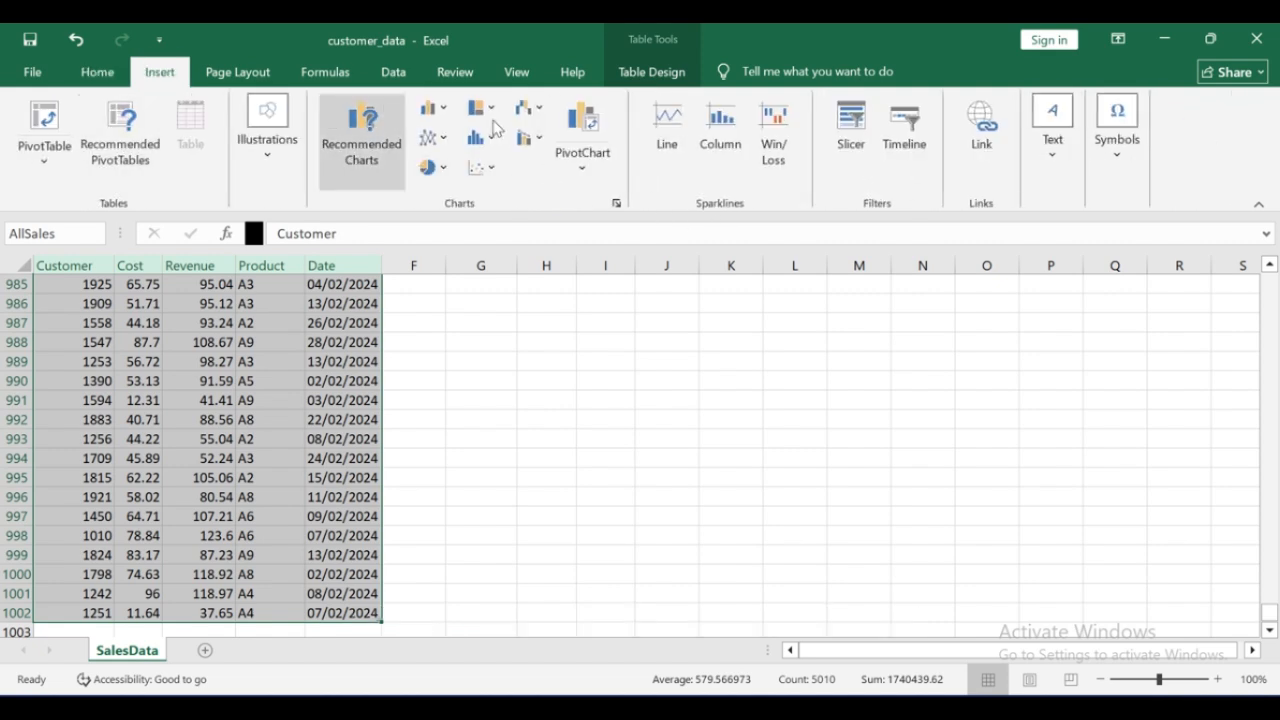
left_click(649, 74)
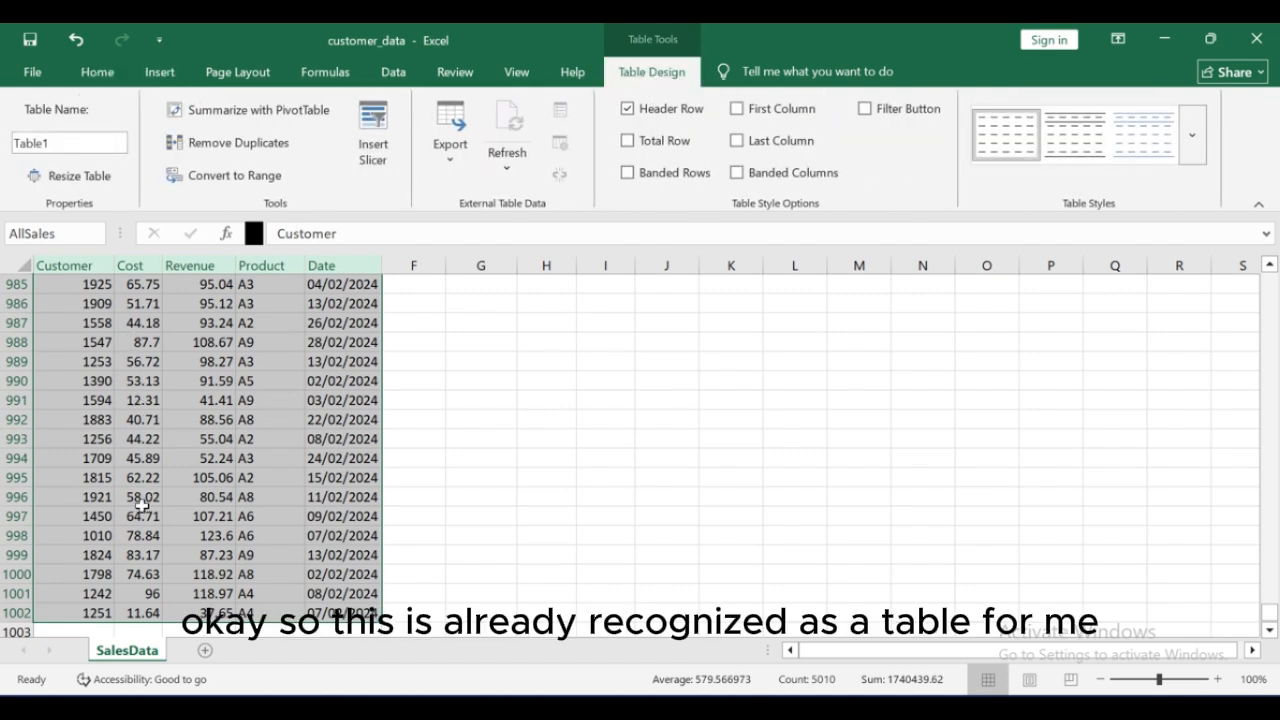
scroll(144, 506, "up", 14)
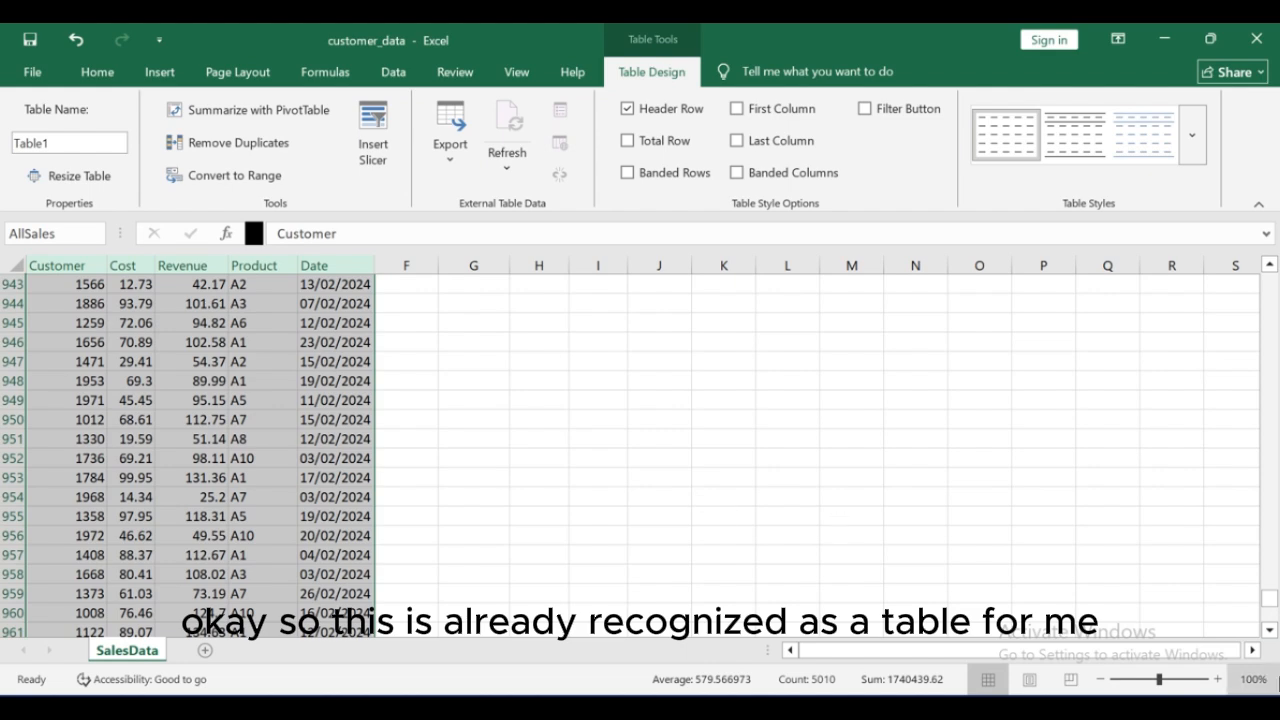
left_click_drag(1268, 598, 1268, 284)
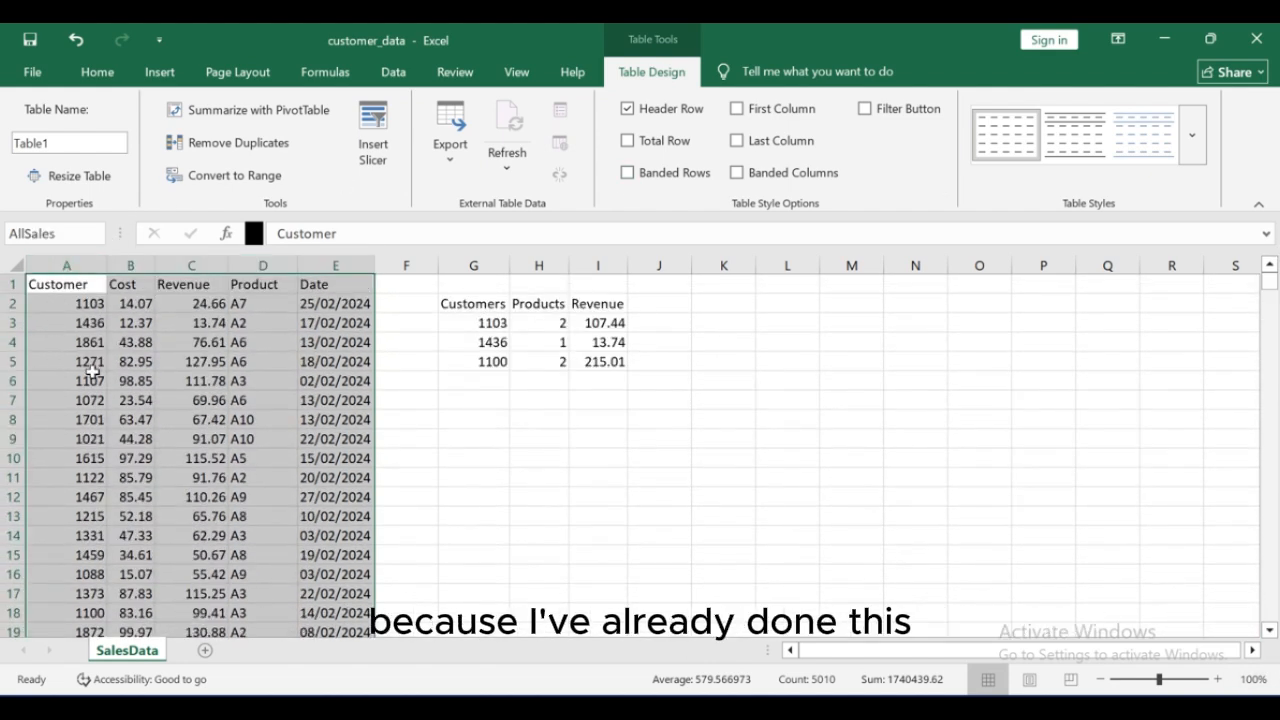
left_click(87, 232)
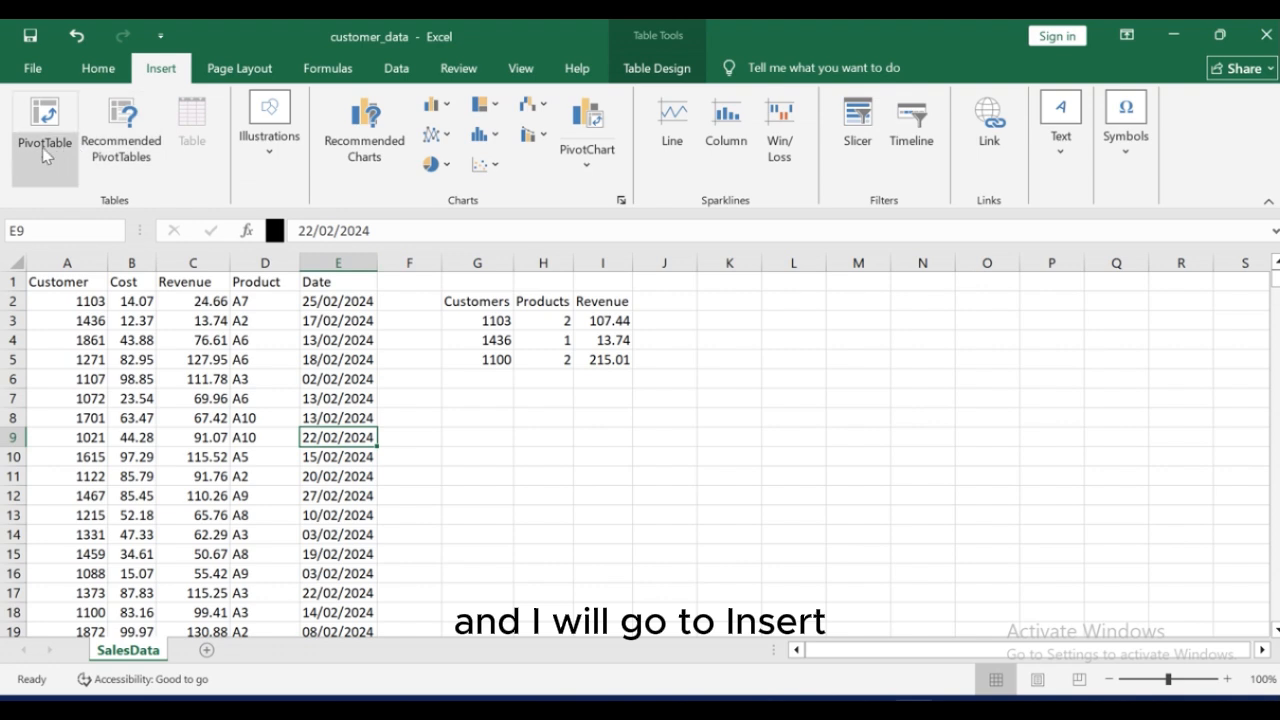
Step: Insert a PivotTable from the range AllSales on a new worksheet
left_click(42, 150)
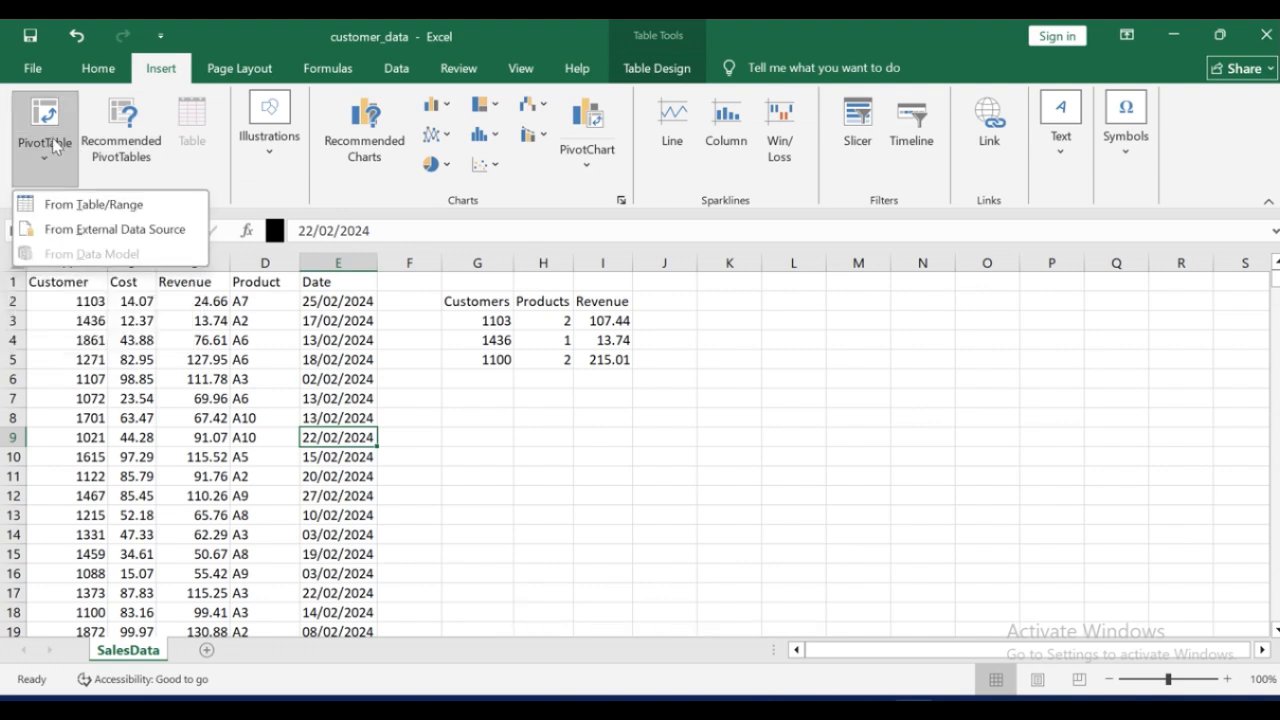
left_click(70, 205)
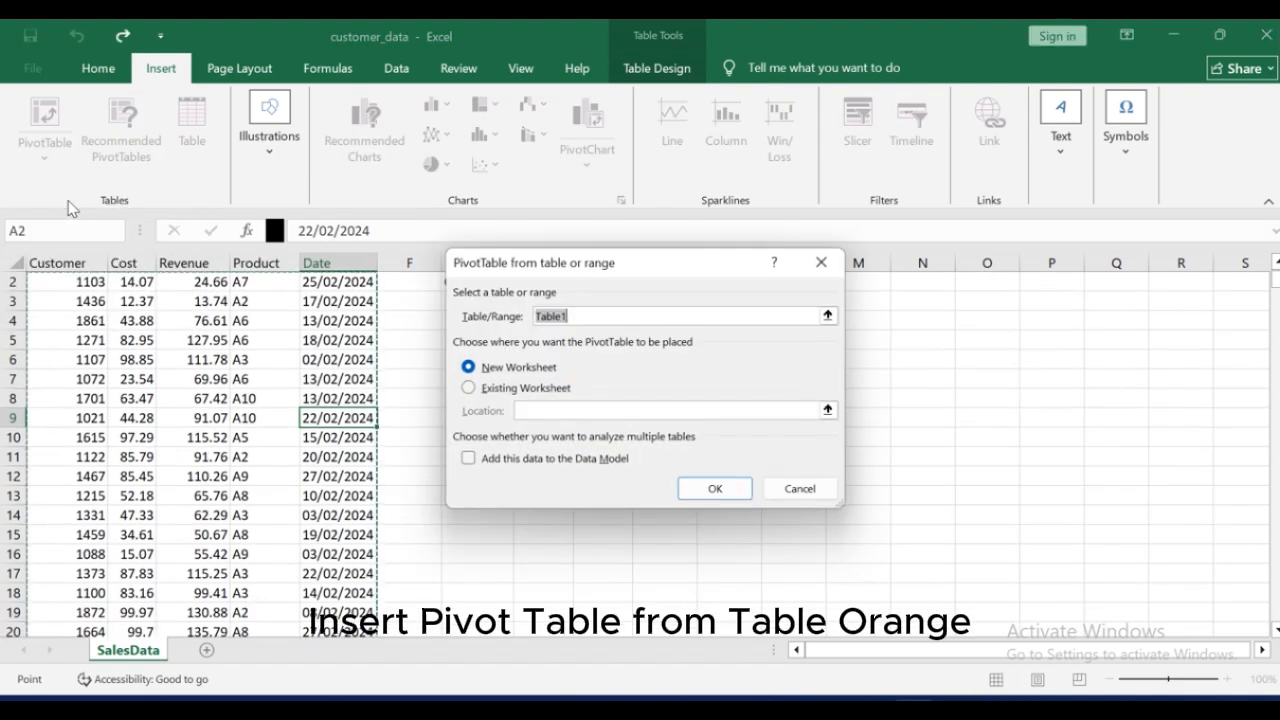
scroll(137, 405, "up", 1)
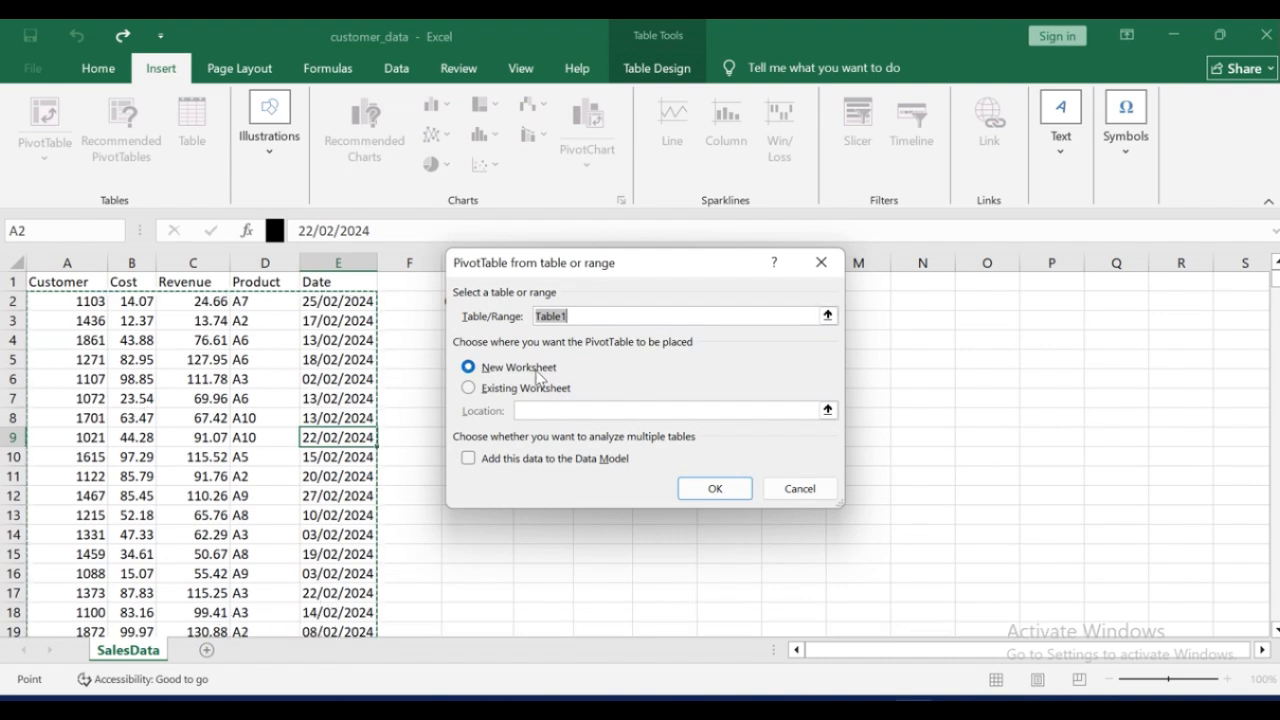
left_click(672, 315)
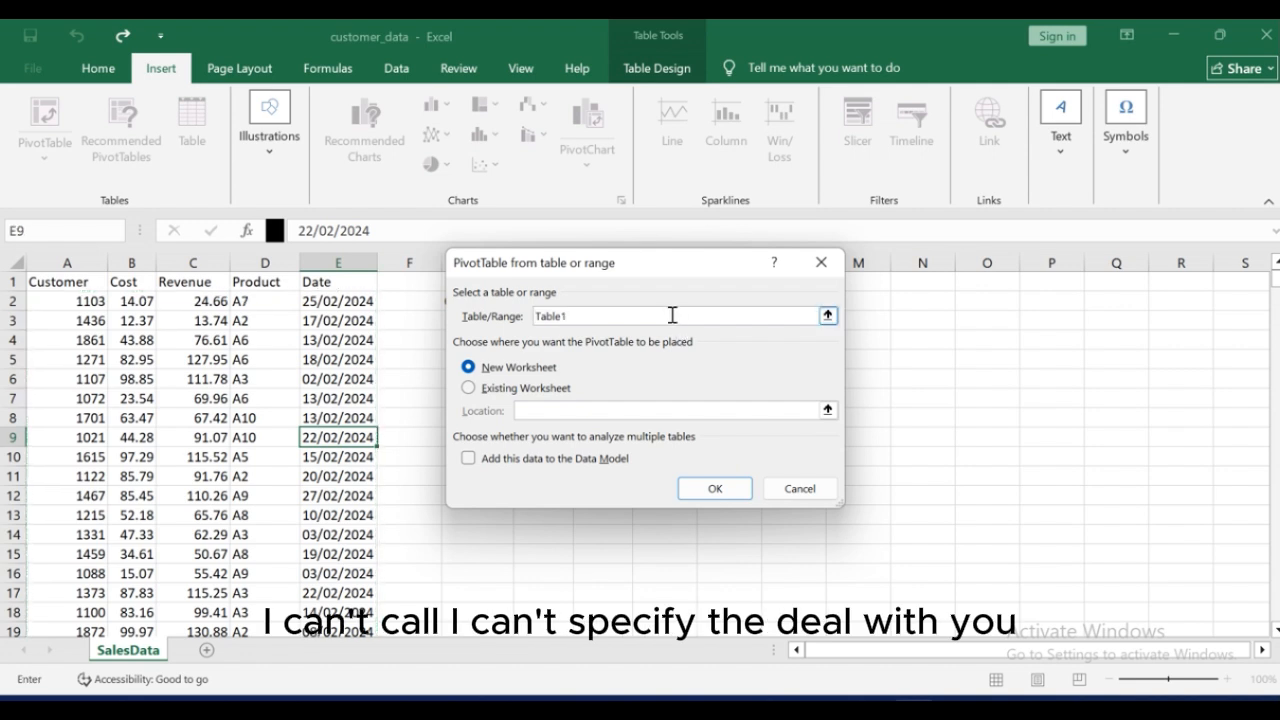
type("AllSa")
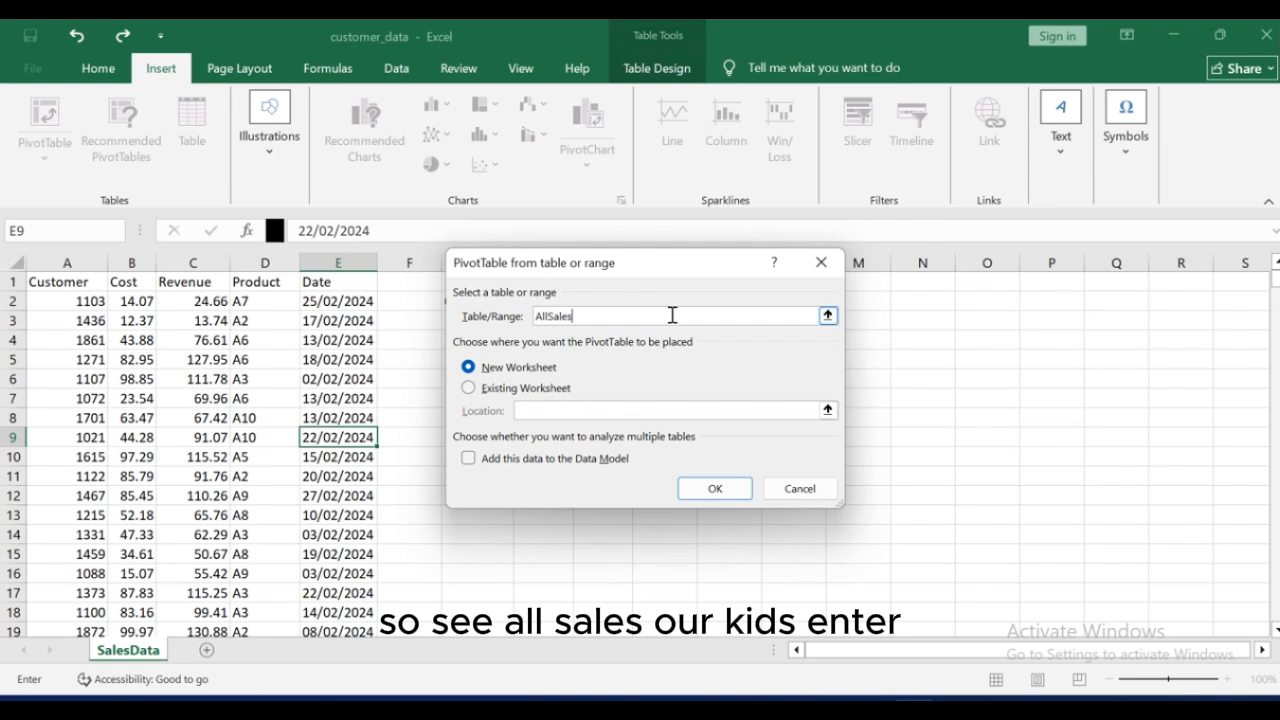
key("Return")
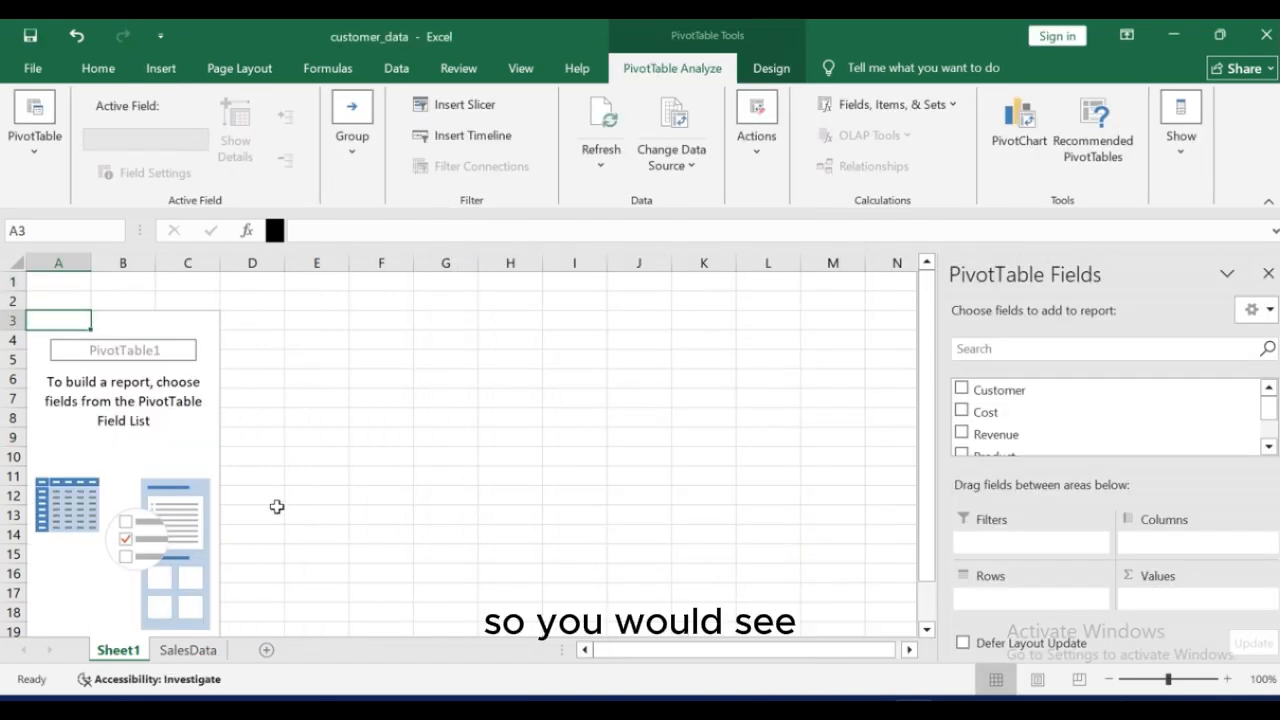
Step: Select the full data range with headers on the SalesData sheet to check its defined name
left_click(206, 435)
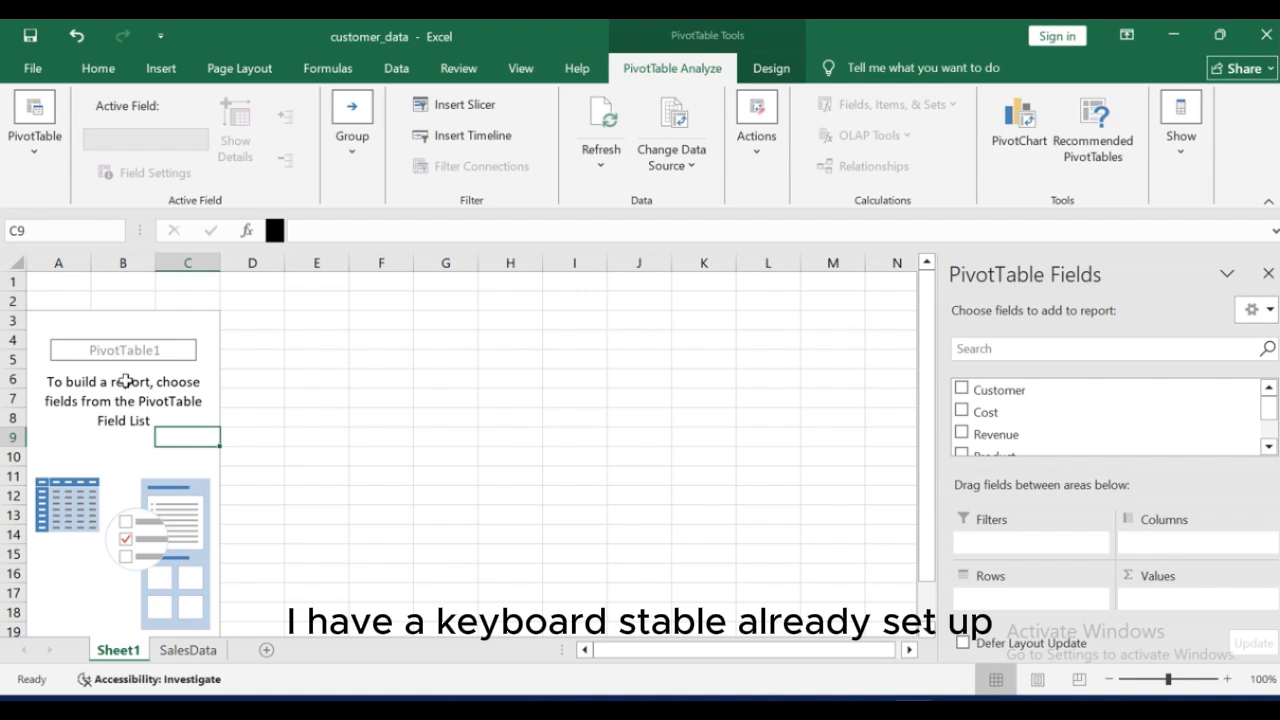
left_click(186, 651)
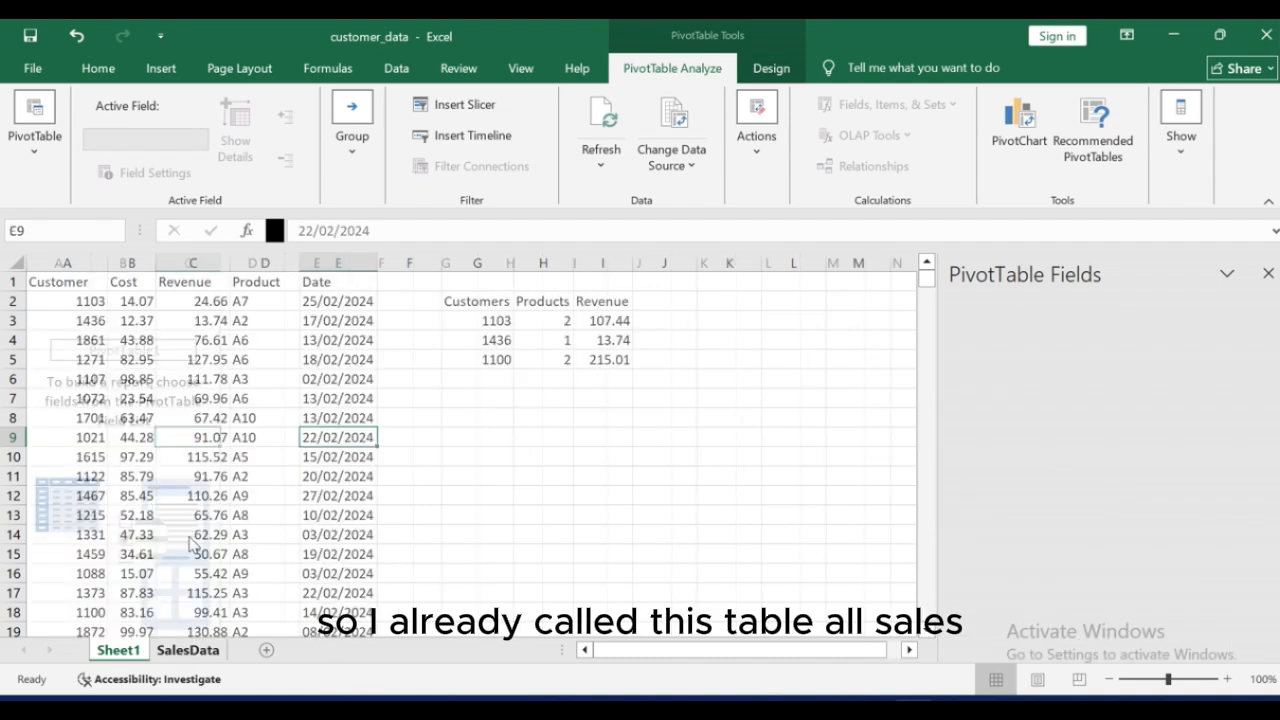
left_click_drag(64, 282, 332, 420)
key("ctrl+shift+Down")
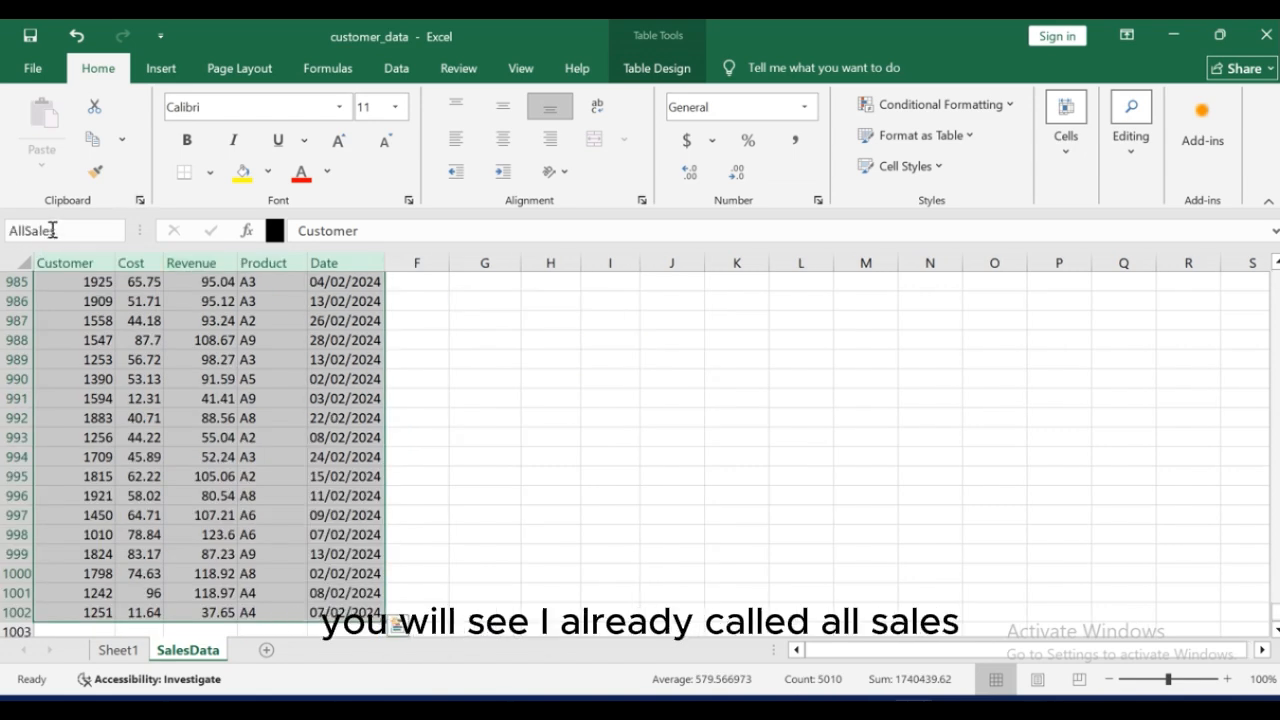
Step: Rename the sheet that holds the empty PivotTable as Pivot
left_click(112, 651)
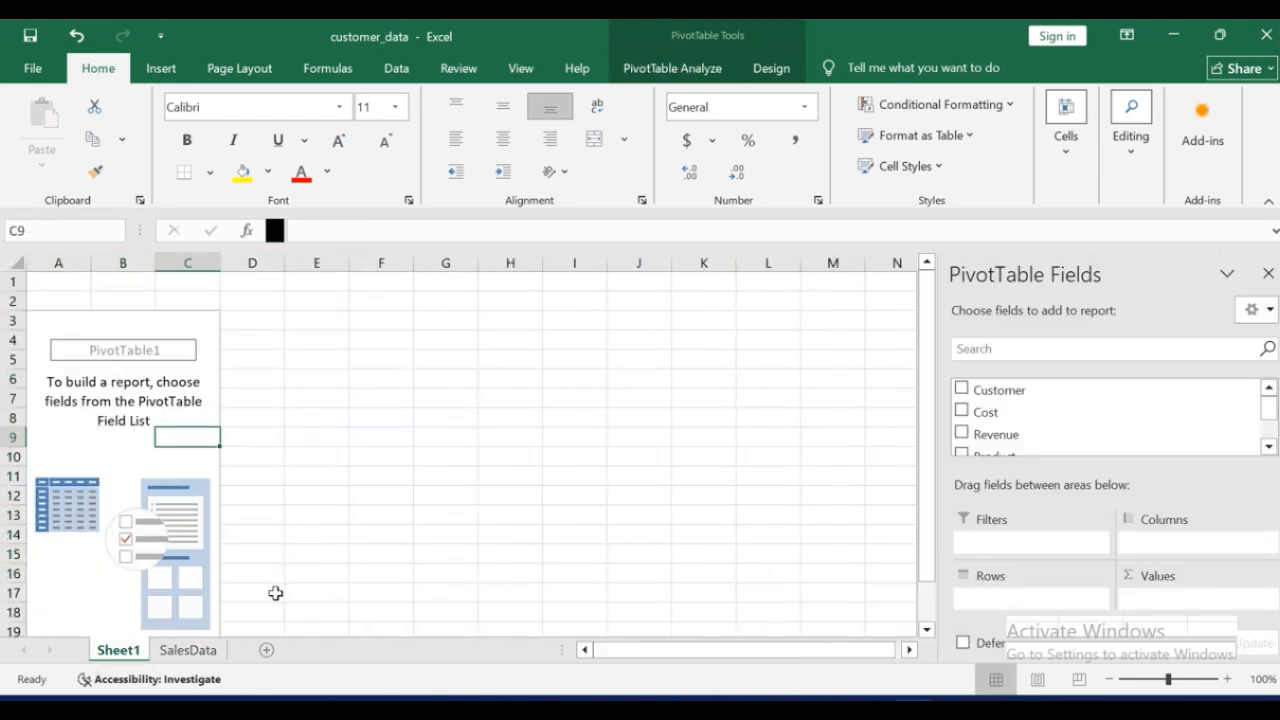
right_click(120, 650)
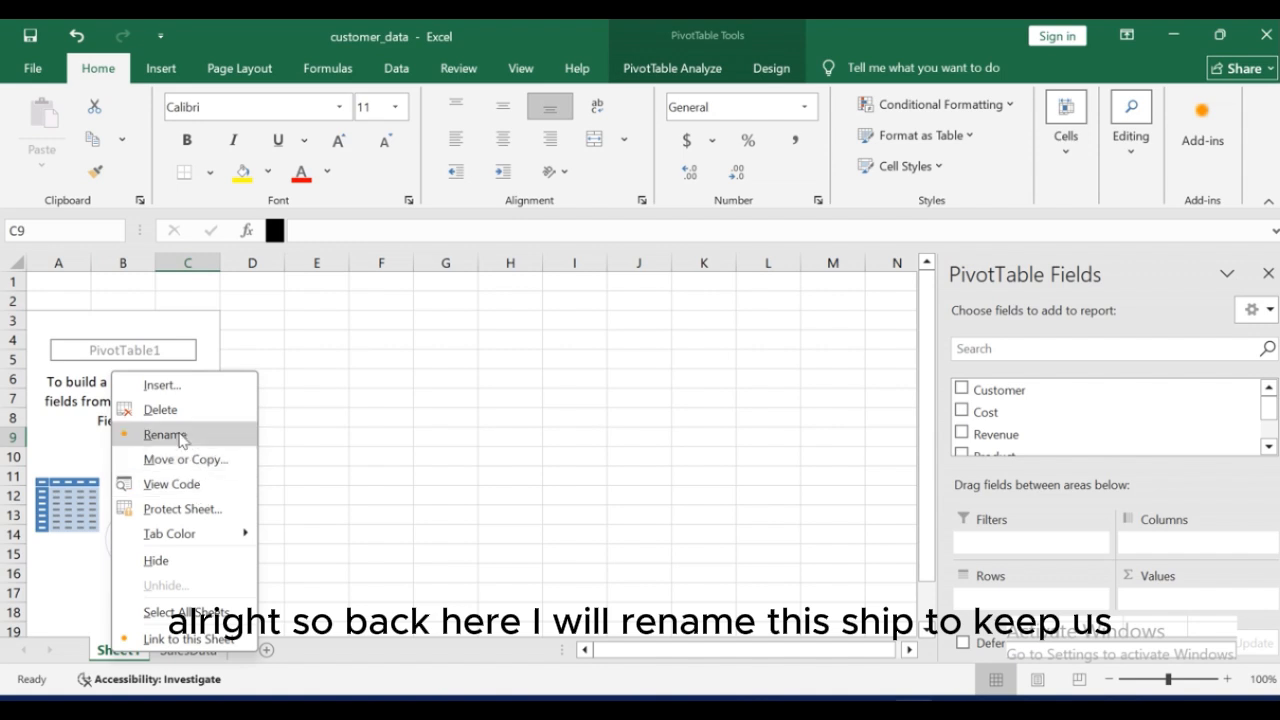
left_click(179, 437)
type("Pivot")
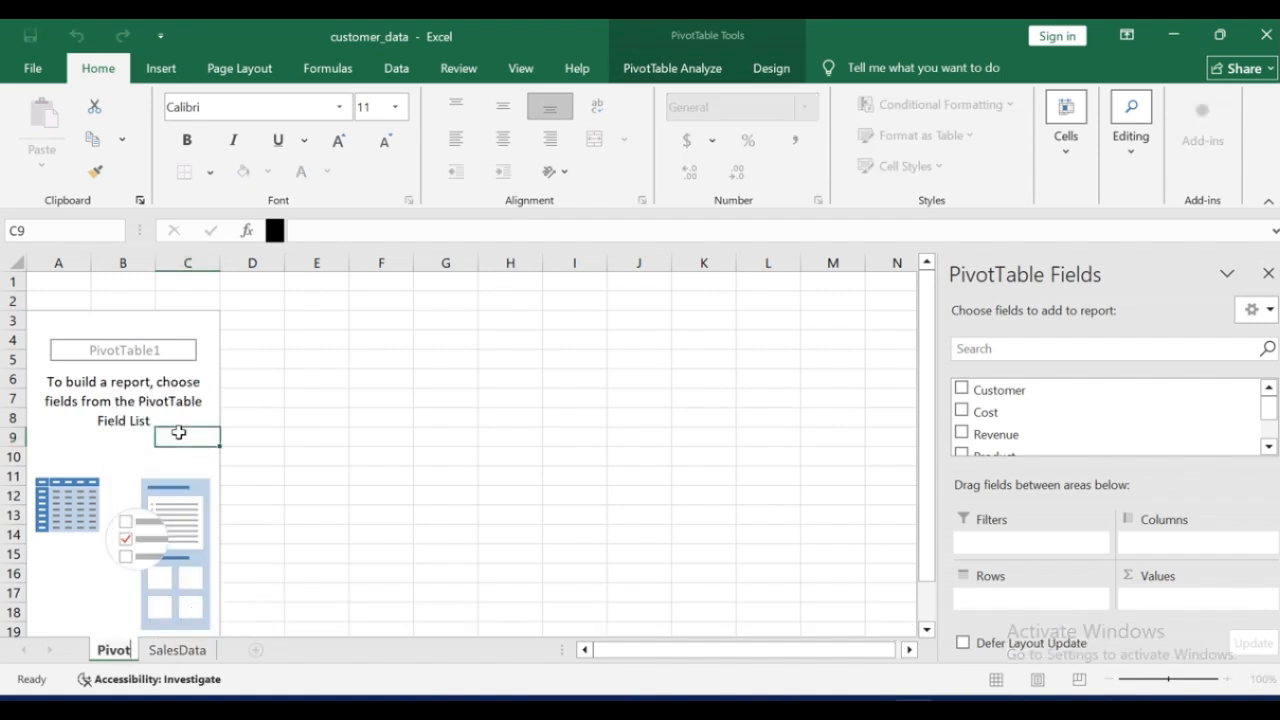
key("Return")
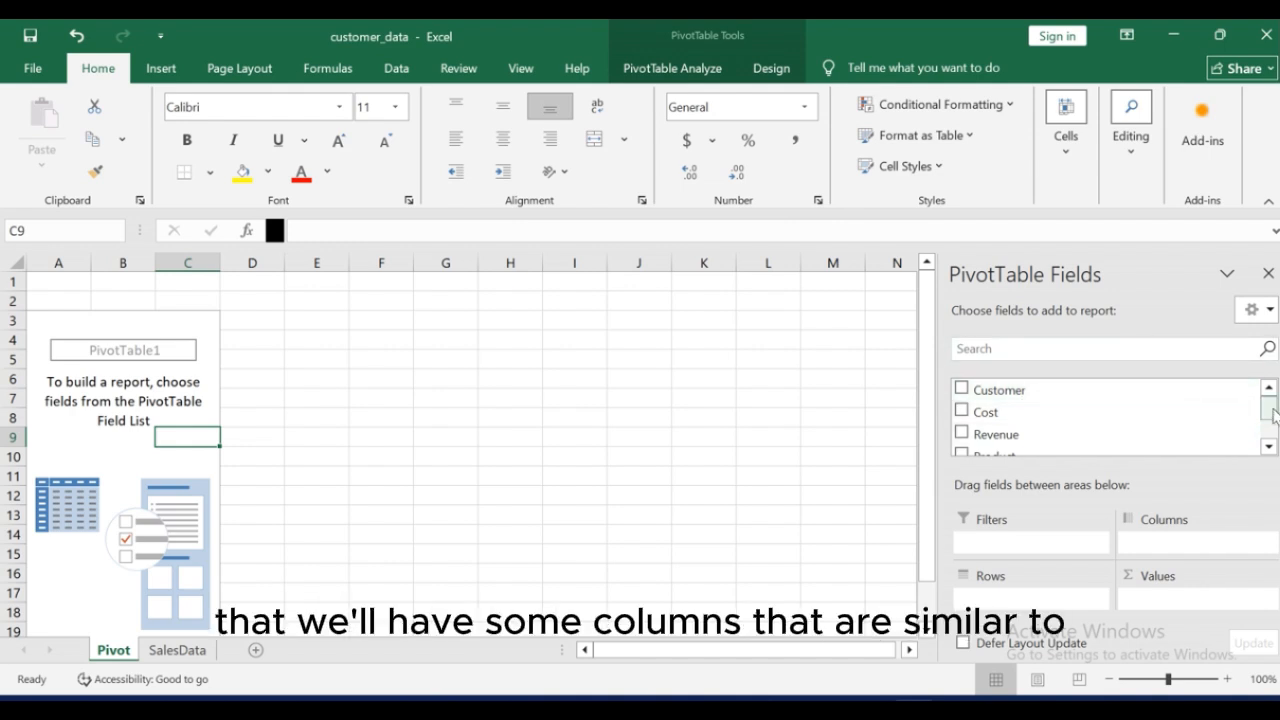
Step: Add the Customer field to the PivotTable's Rows area and look over the resulting customer list
left_click_drag(1271, 415, 1269, 436)
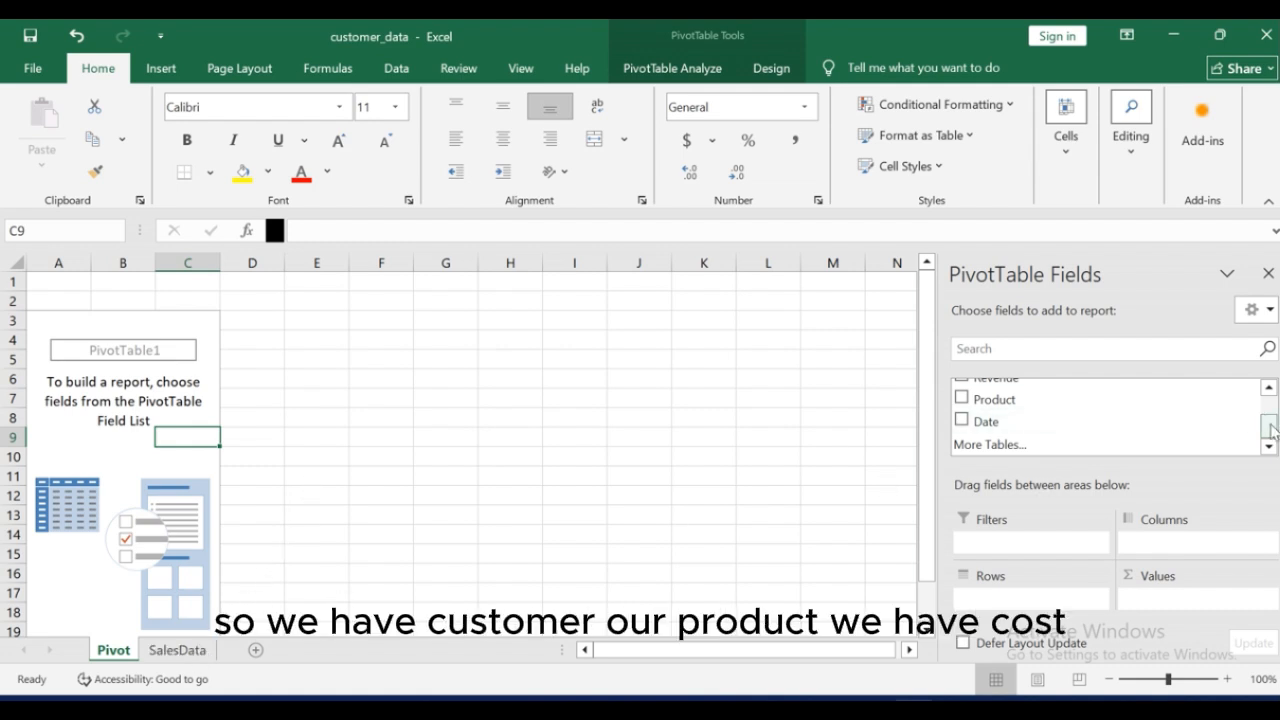
mouse_move(1266, 425)
left_mouse_down()
mouse_move(1268, 407)
mouse_move(1270, 440)
mouse_move(1268, 405)
left_mouse_up()
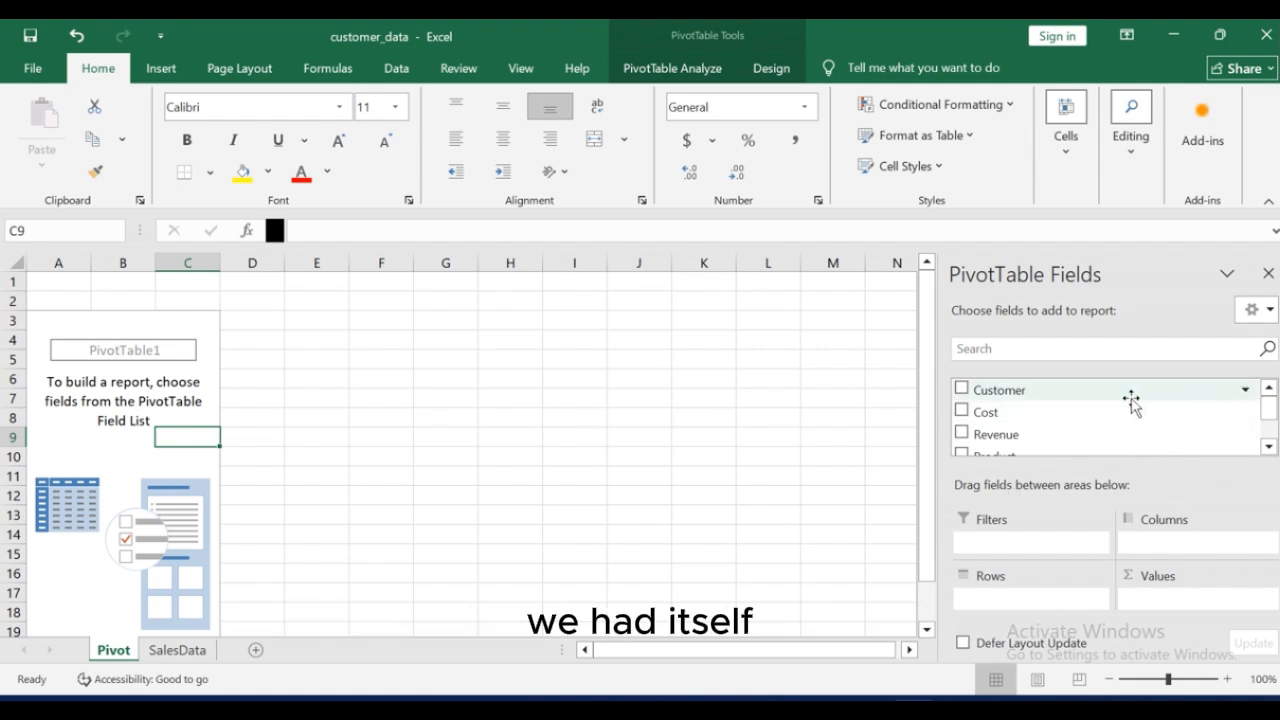
left_click_drag(1107, 393, 1028, 608)
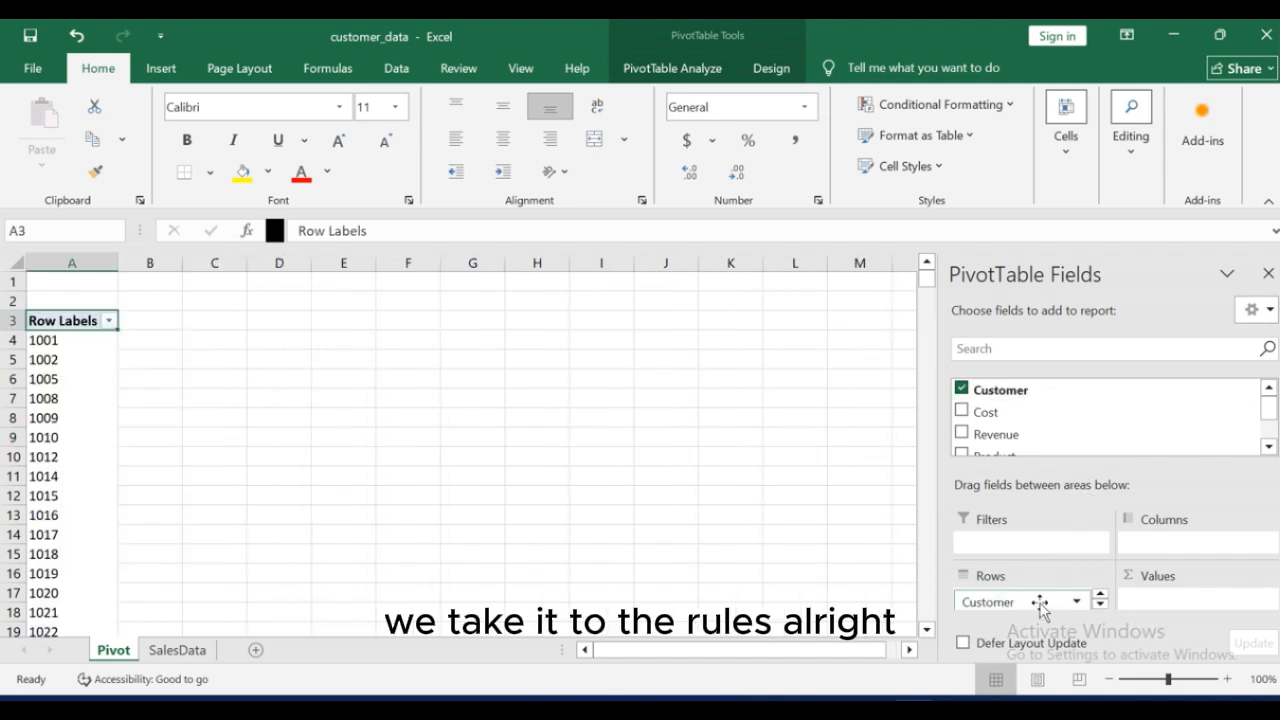
scroll(127, 385, "down", 11)
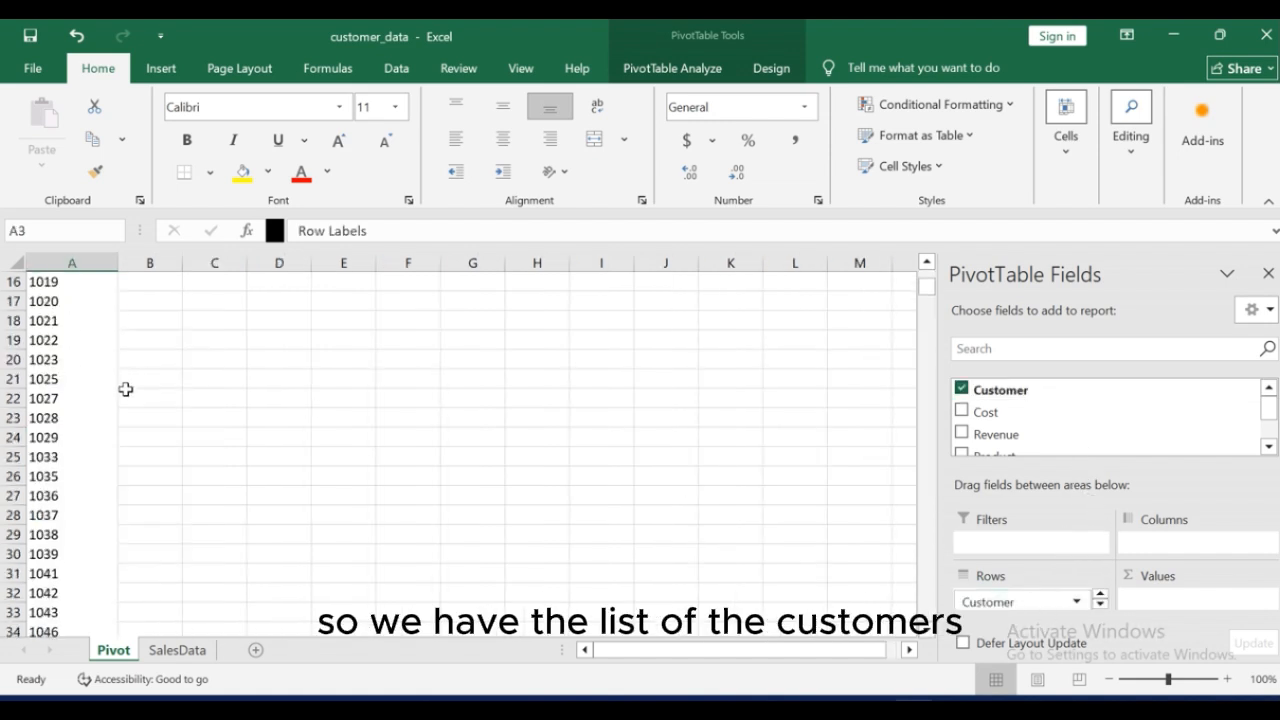
scroll(124, 390, "up", 11)
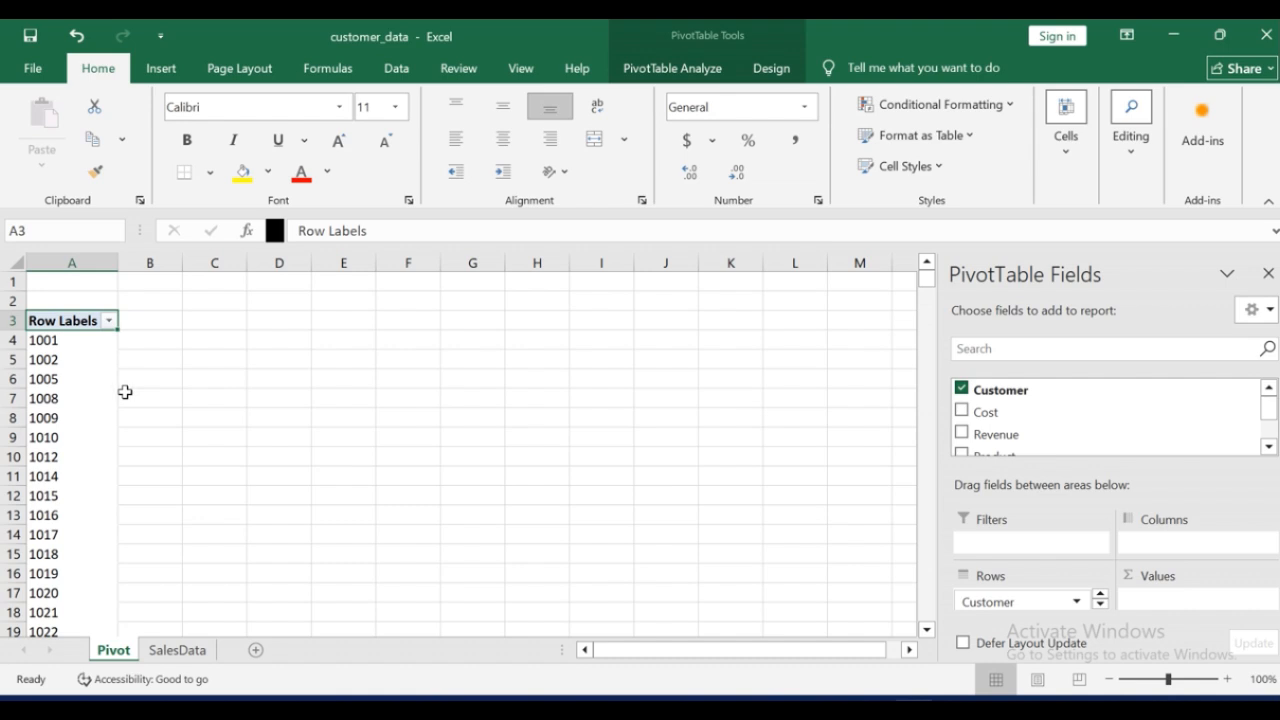
left_click(109, 320)
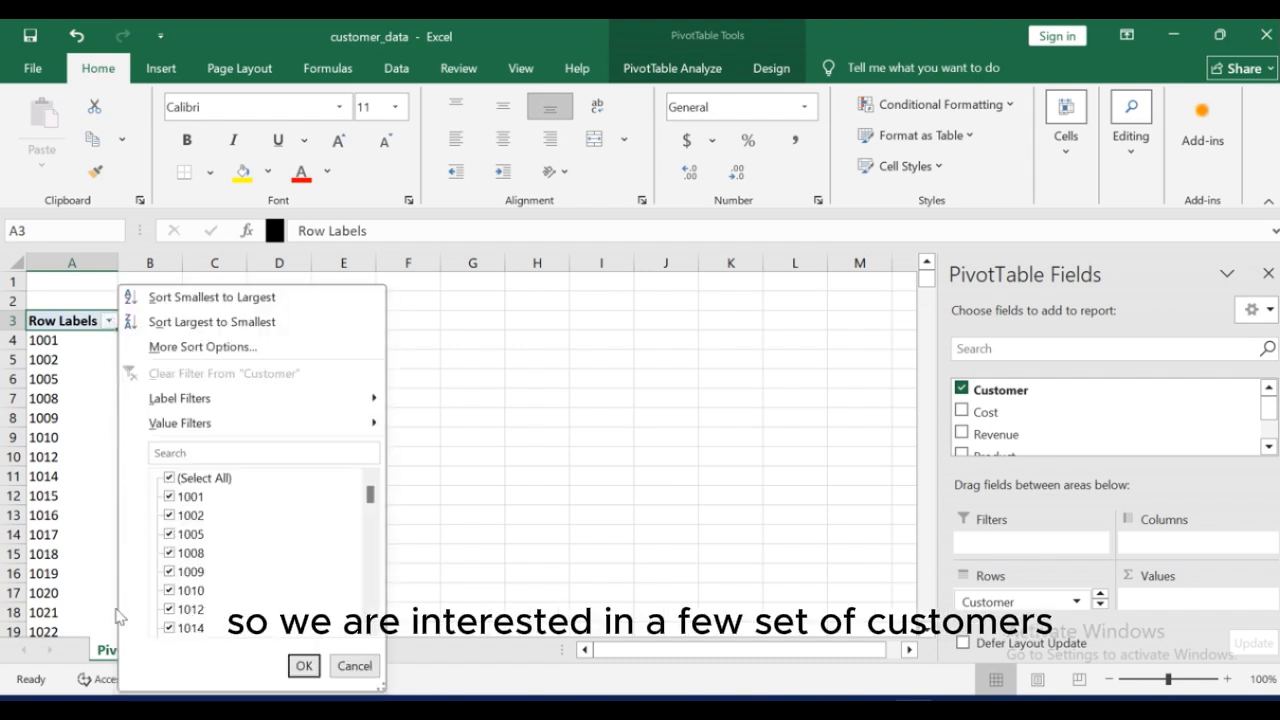
key("Escape")
Step: Examine which customers are listed in the small Customers, Products and Revenue summary on the SalesData sheet
left_click(178, 649)
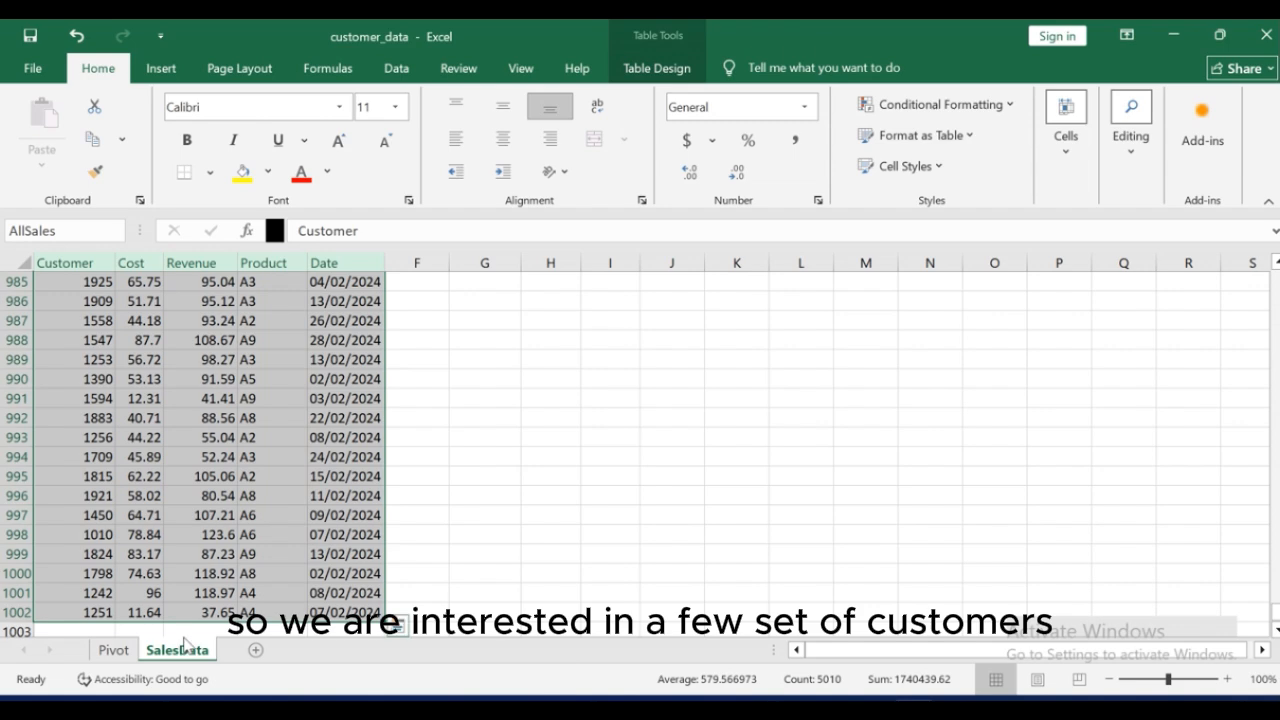
scroll(254, 498, "up", 13)
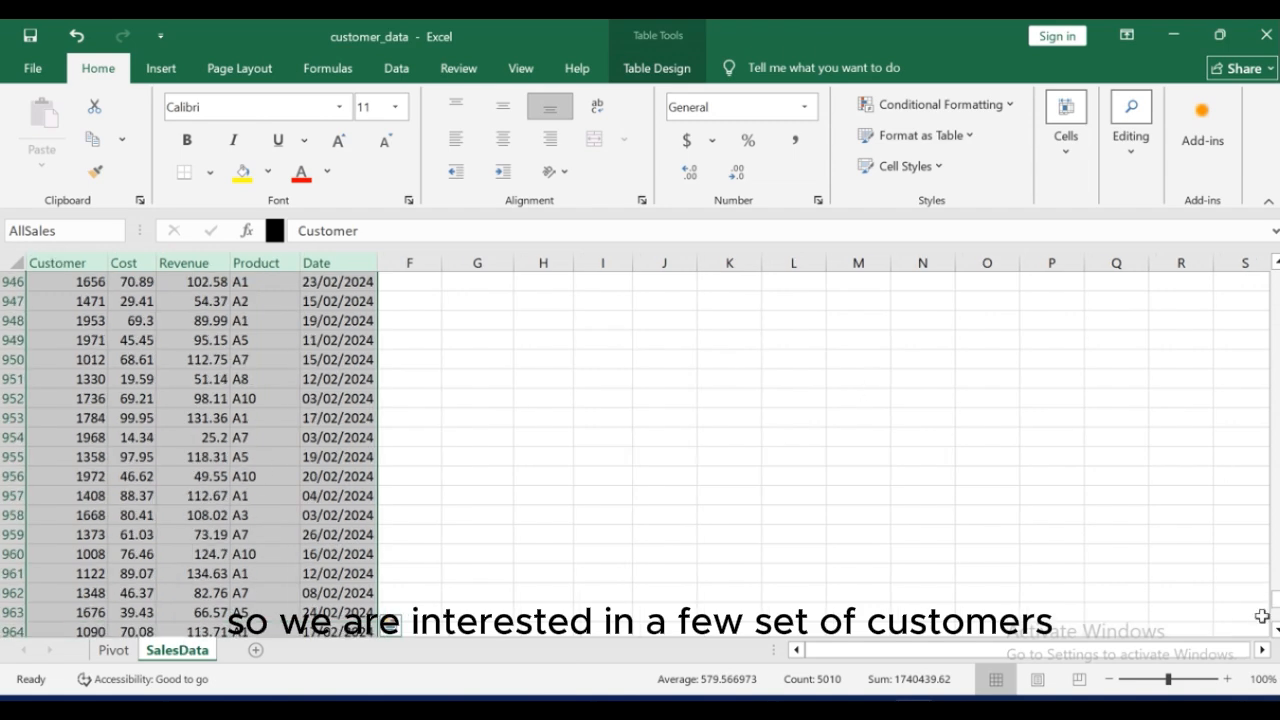
left_click_drag(1262, 616, 492, 28)
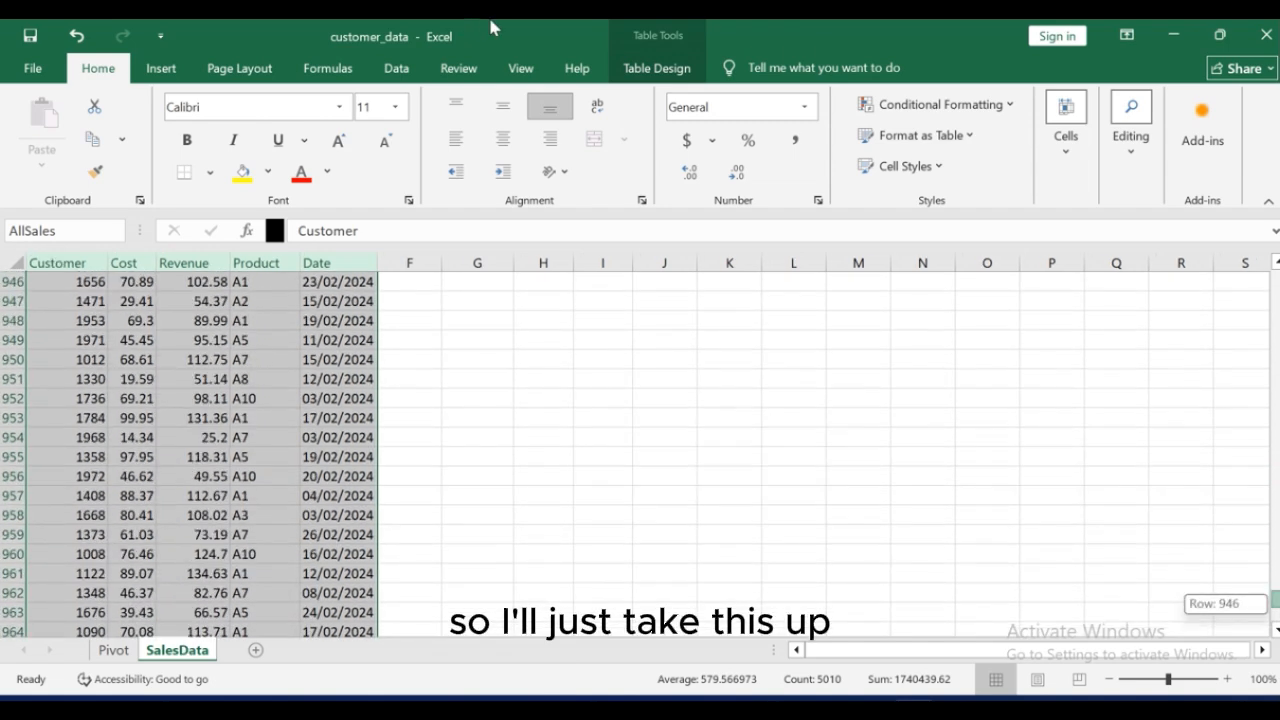
left_click_drag(517, 212, 738, 421)
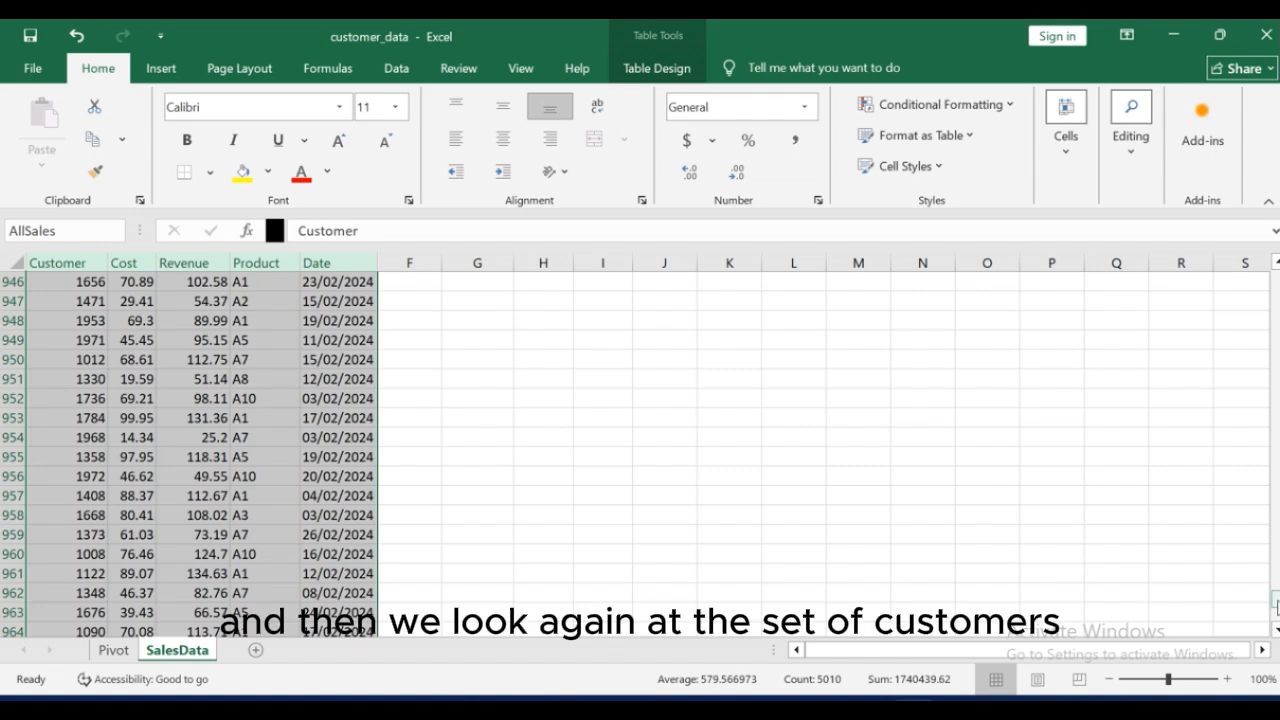
left_click_drag(1275, 600, 1274, 270)
scroll(634, 440, "up", 1)
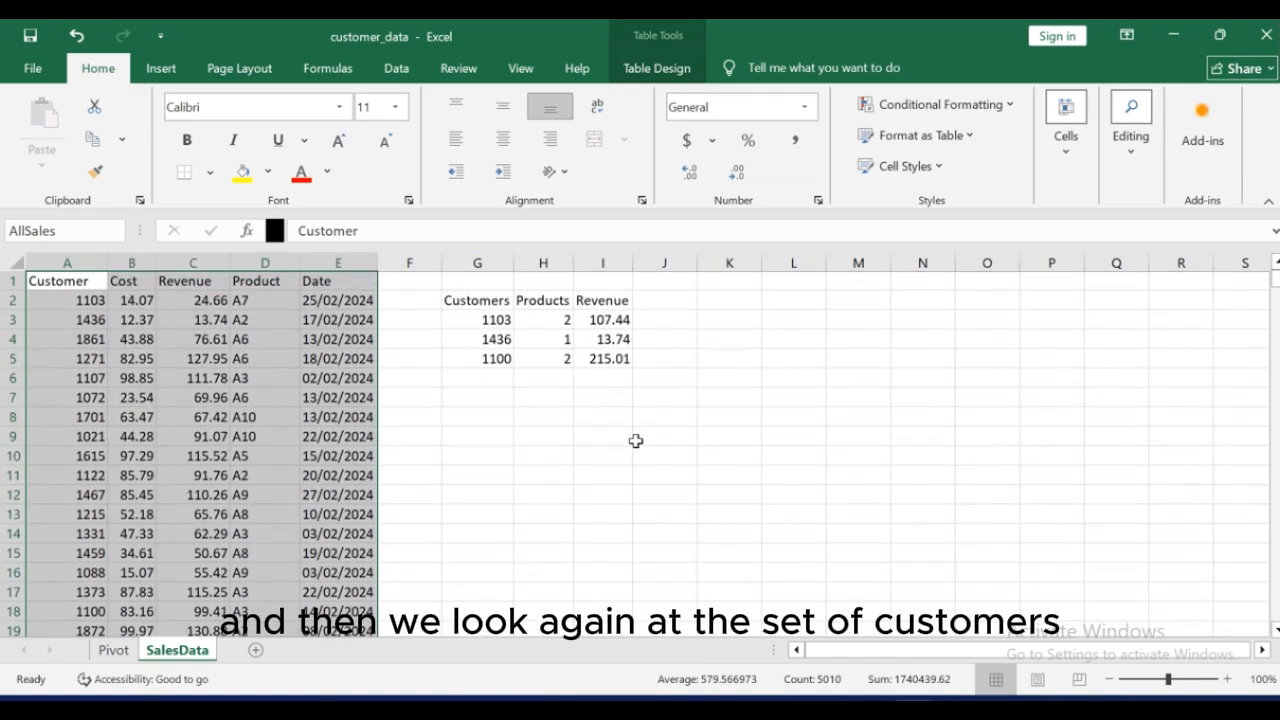
left_click(483, 314)
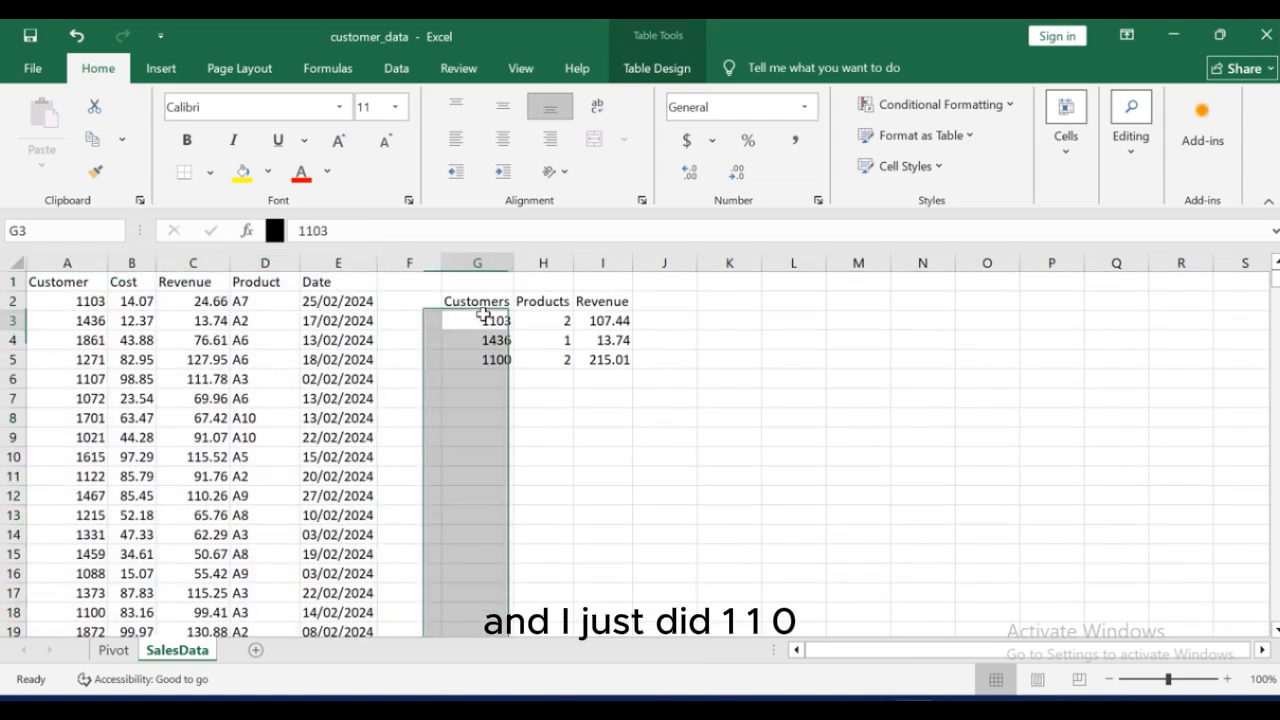
left_click(471, 339)
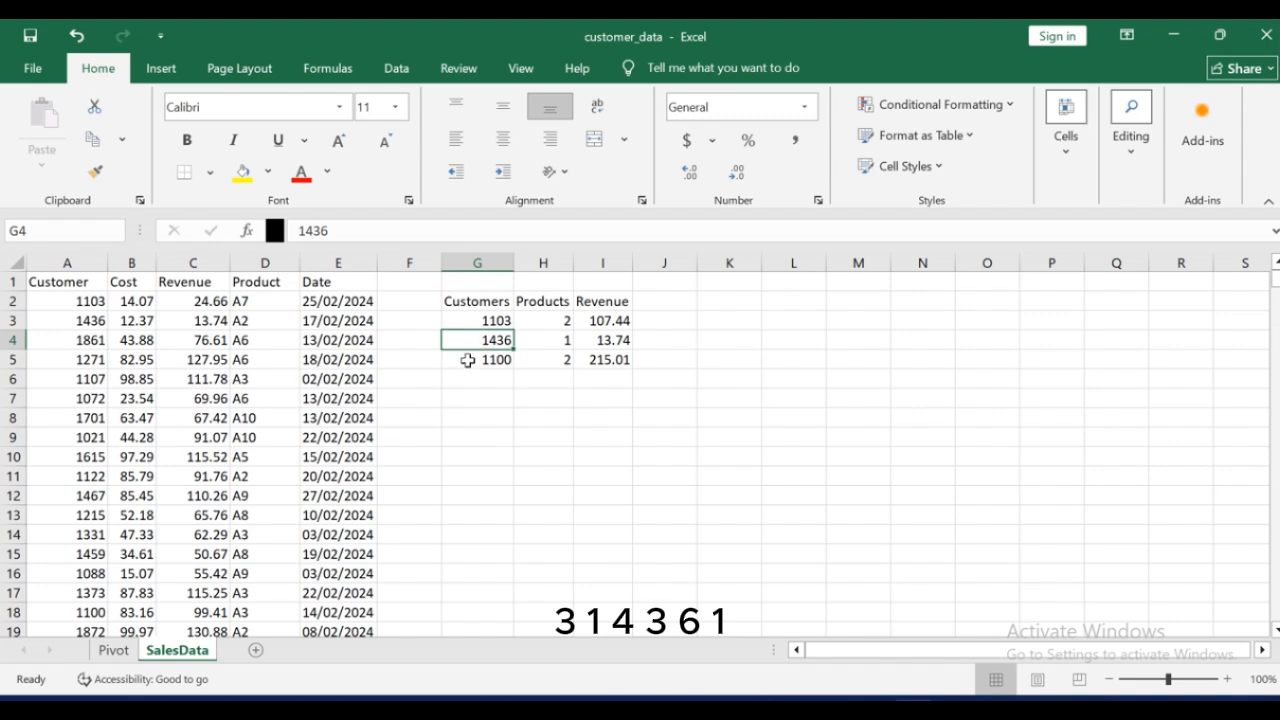
Step: In the Pivot sheet's Row Labels filter, deselect all customers and include the first and last customers from the SalesData summary
left_click(114, 651)
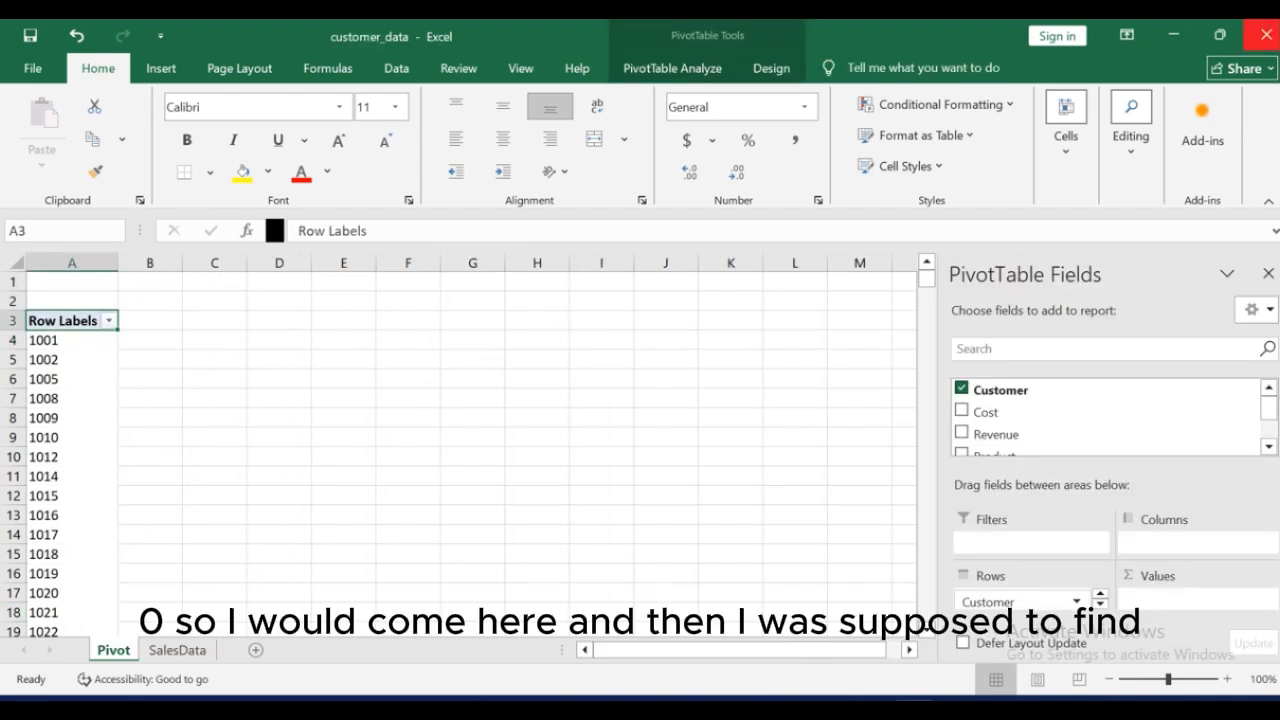
left_click(109, 321)
left_click(169, 476)
scroll(170, 535, "down", 1)
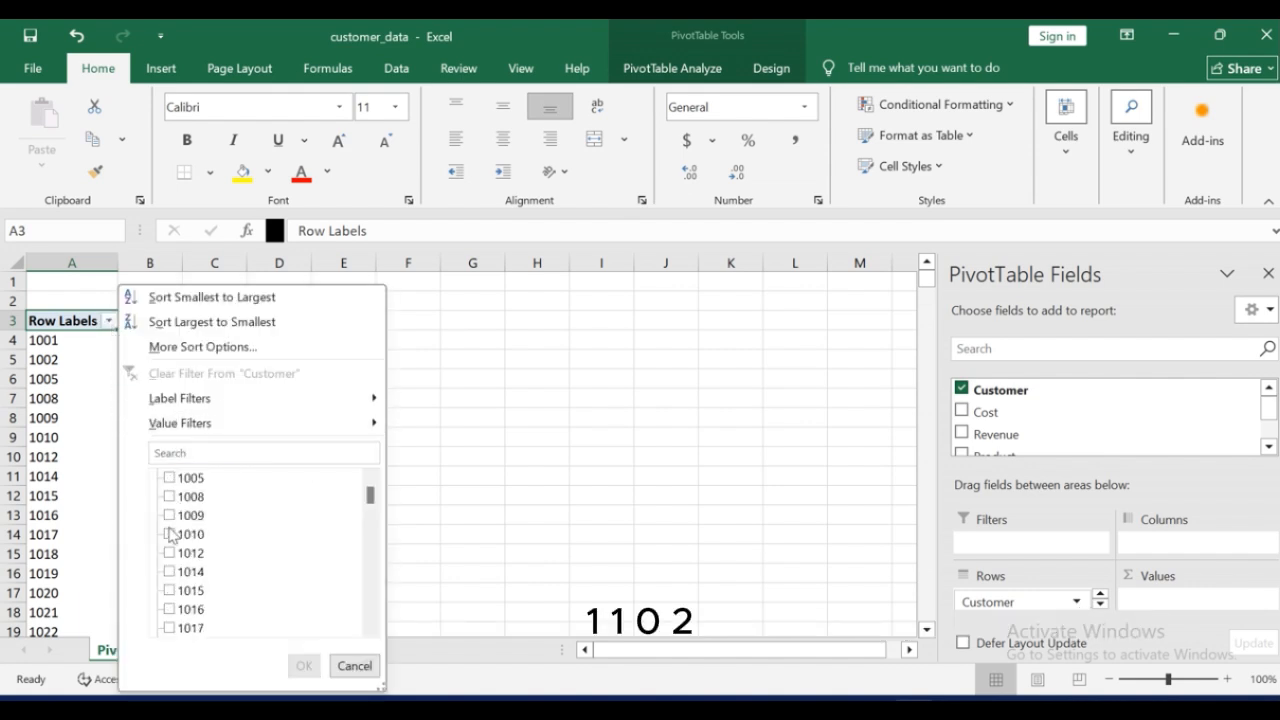
scroll(170, 535, "down", 15)
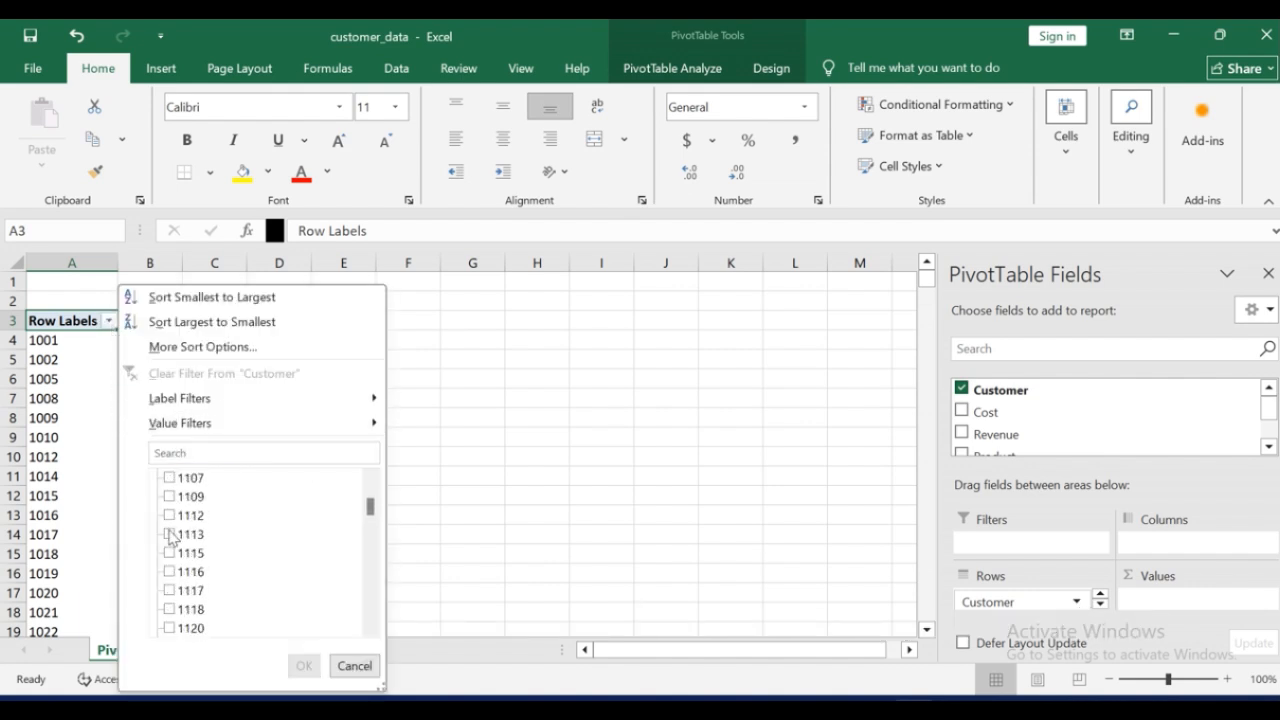
scroll(191, 515, "up", 1)
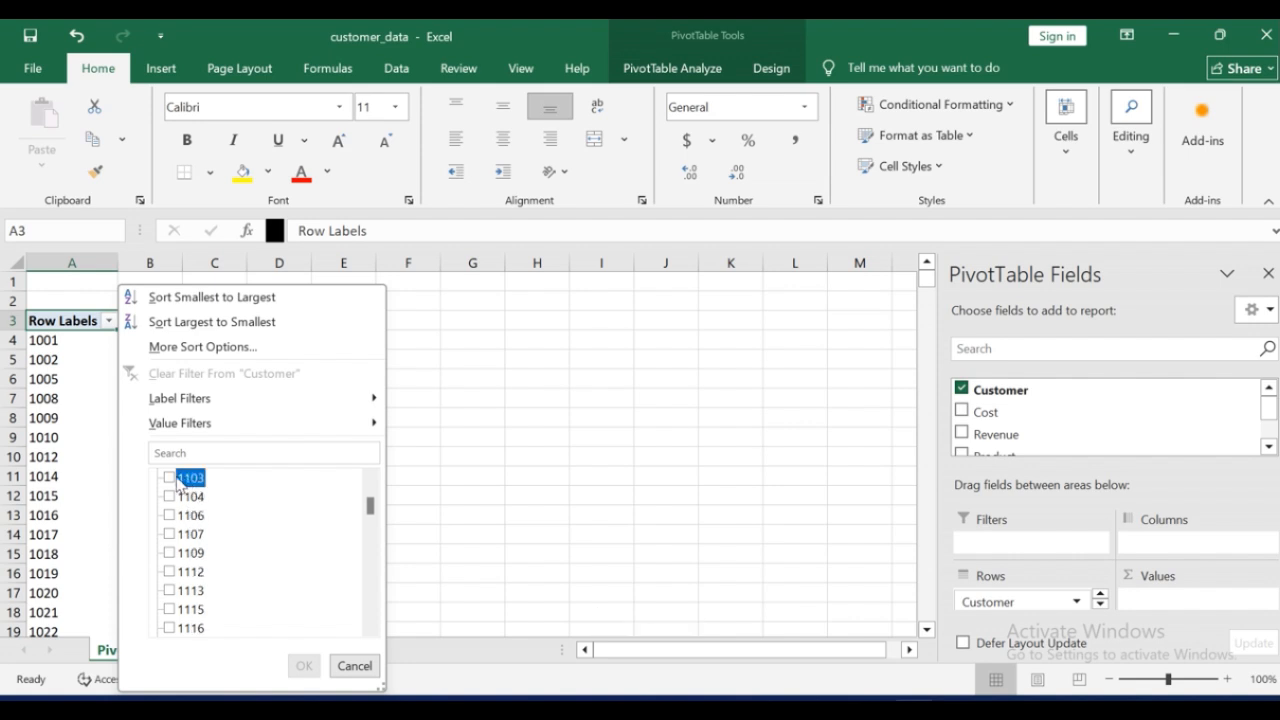
left_click(171, 479)
scroll(206, 534, "up", 2)
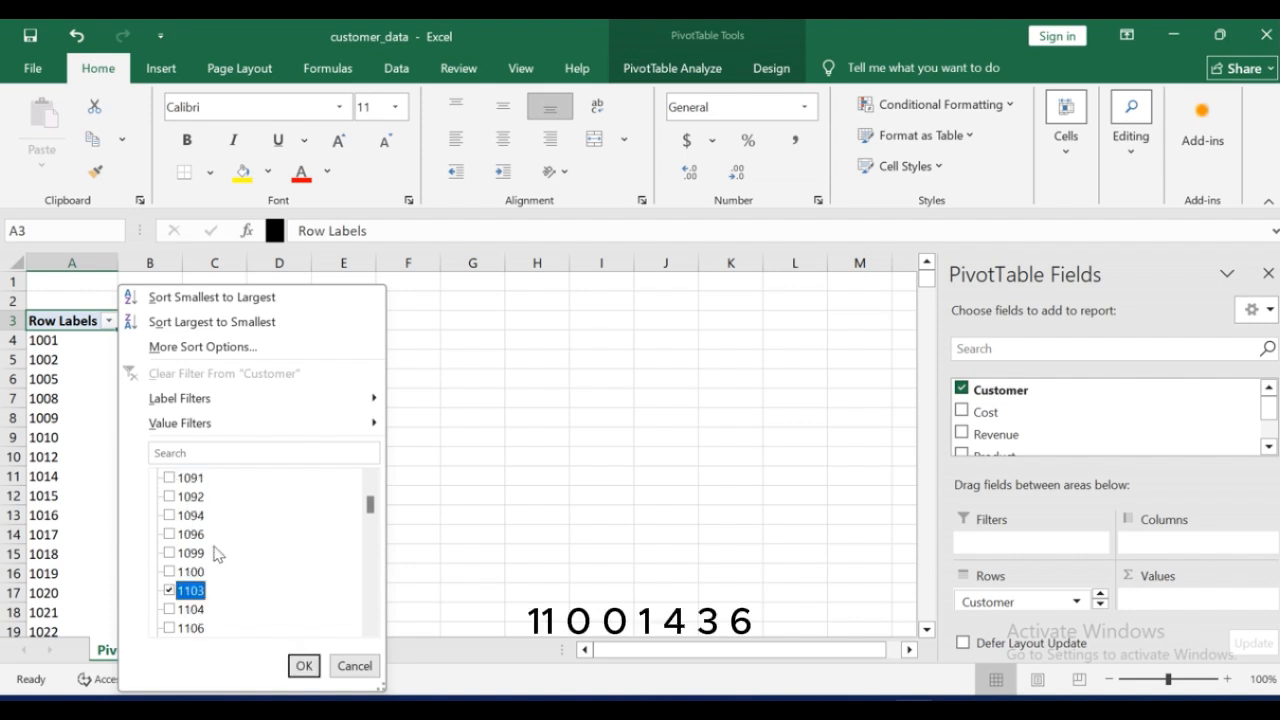
Step: Include the summary's second customer in the Row Labels filter as well and apply the filter
scroll(185, 565, "down", 10)
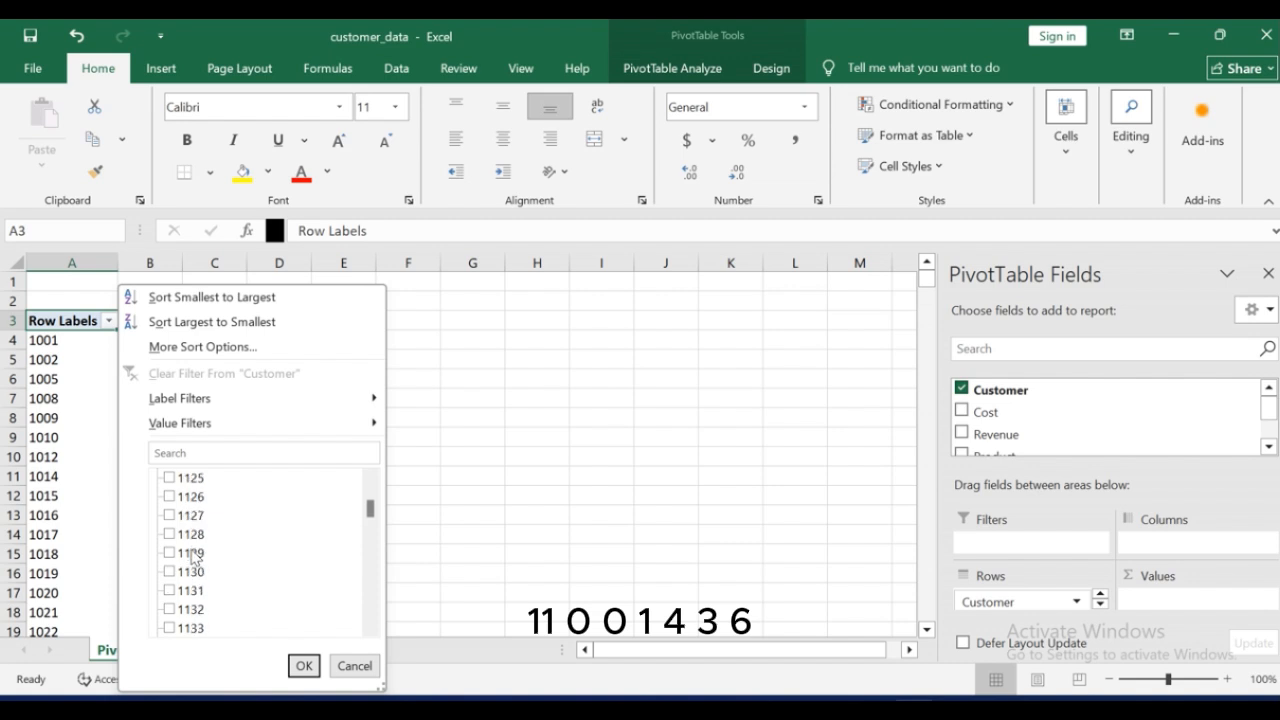
scroll(193, 560, "down", 15)
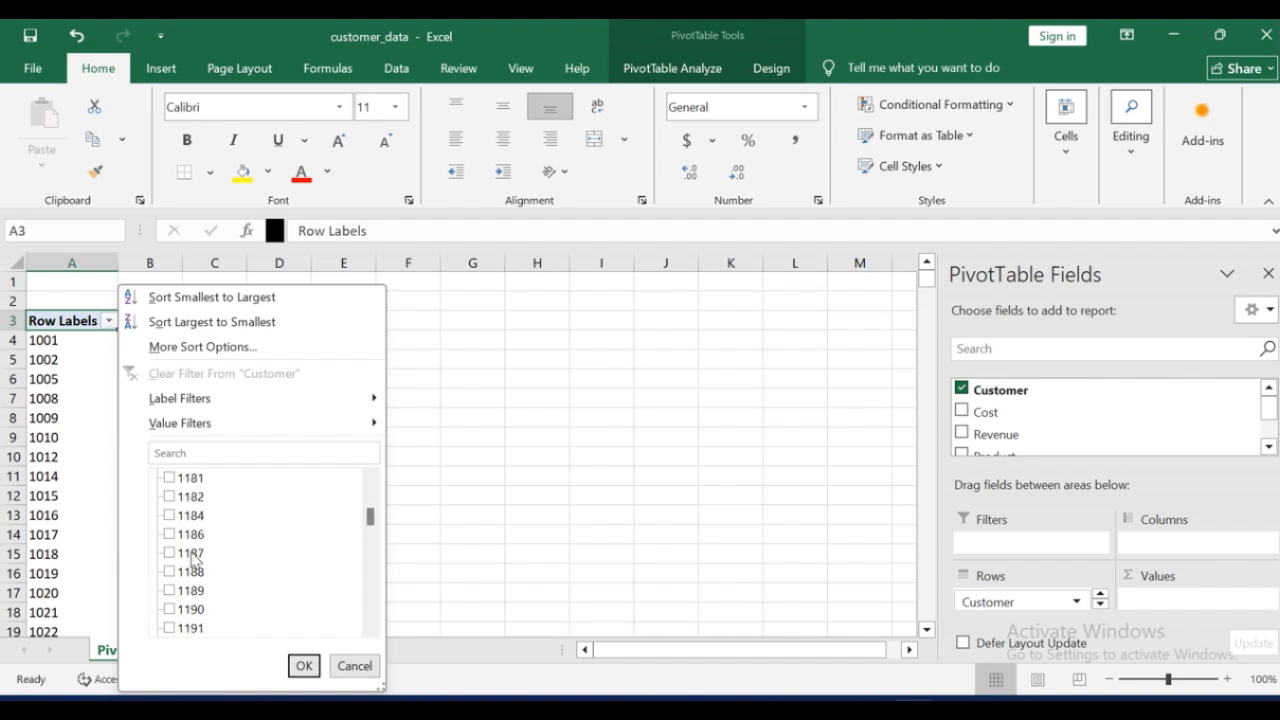
scroll(193, 560, "down", 20)
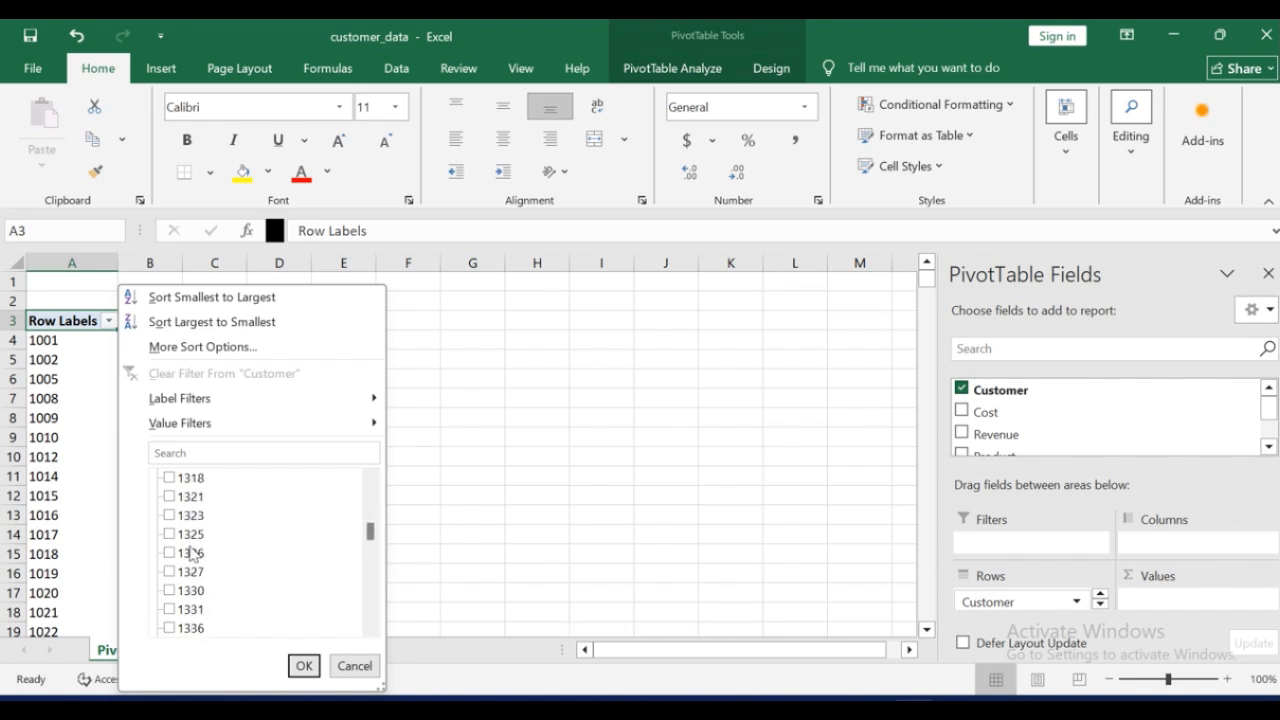
scroll(193, 560, "down", 5)
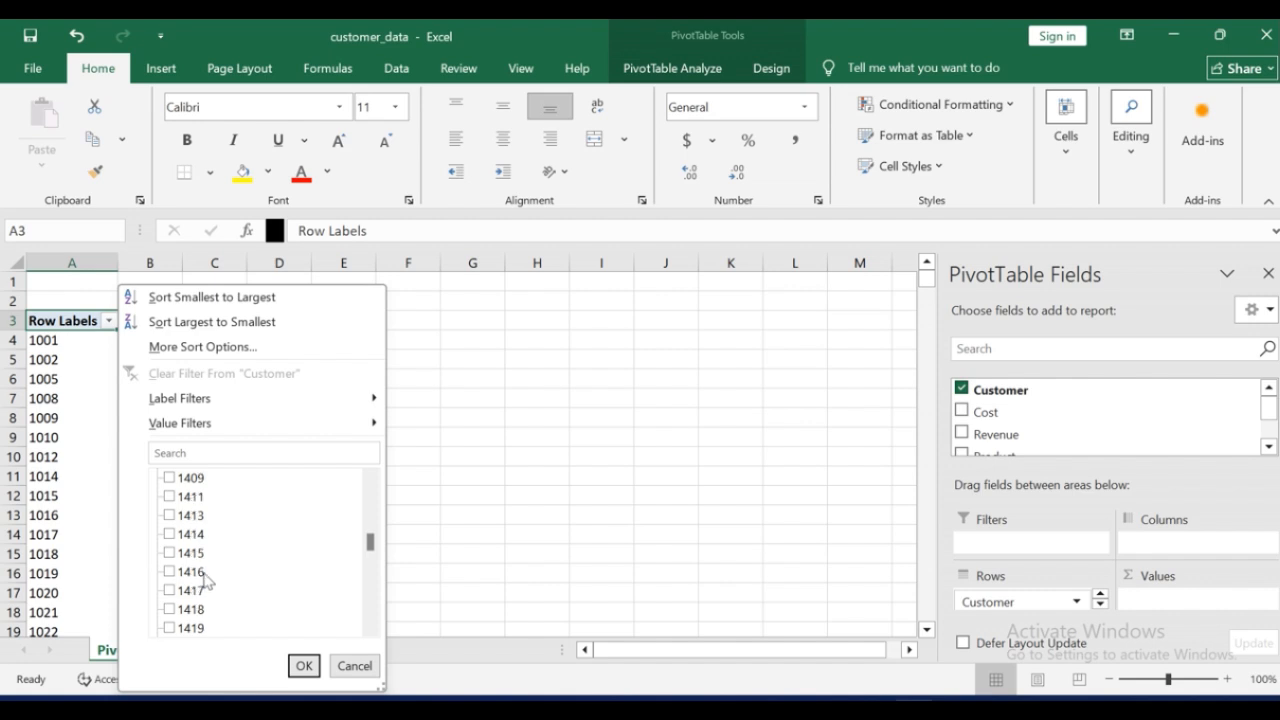
scroll(200, 545, "down", 8)
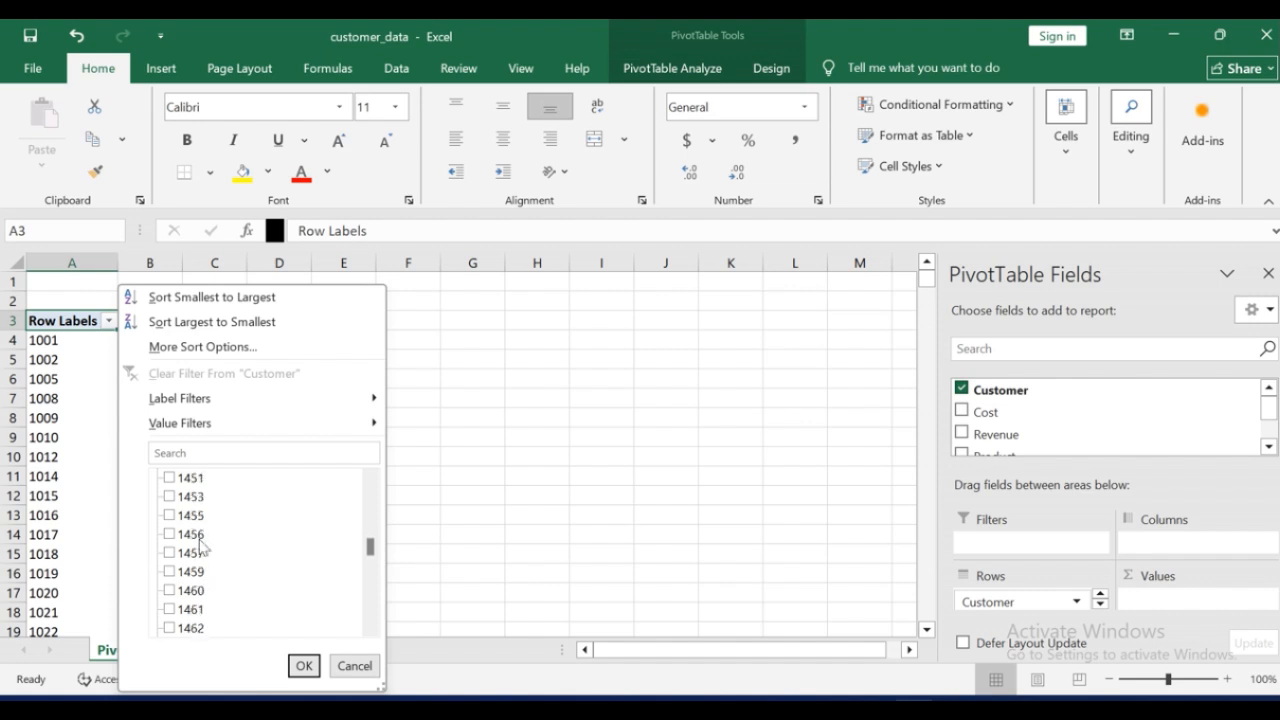
scroll(200, 545, "up", 8)
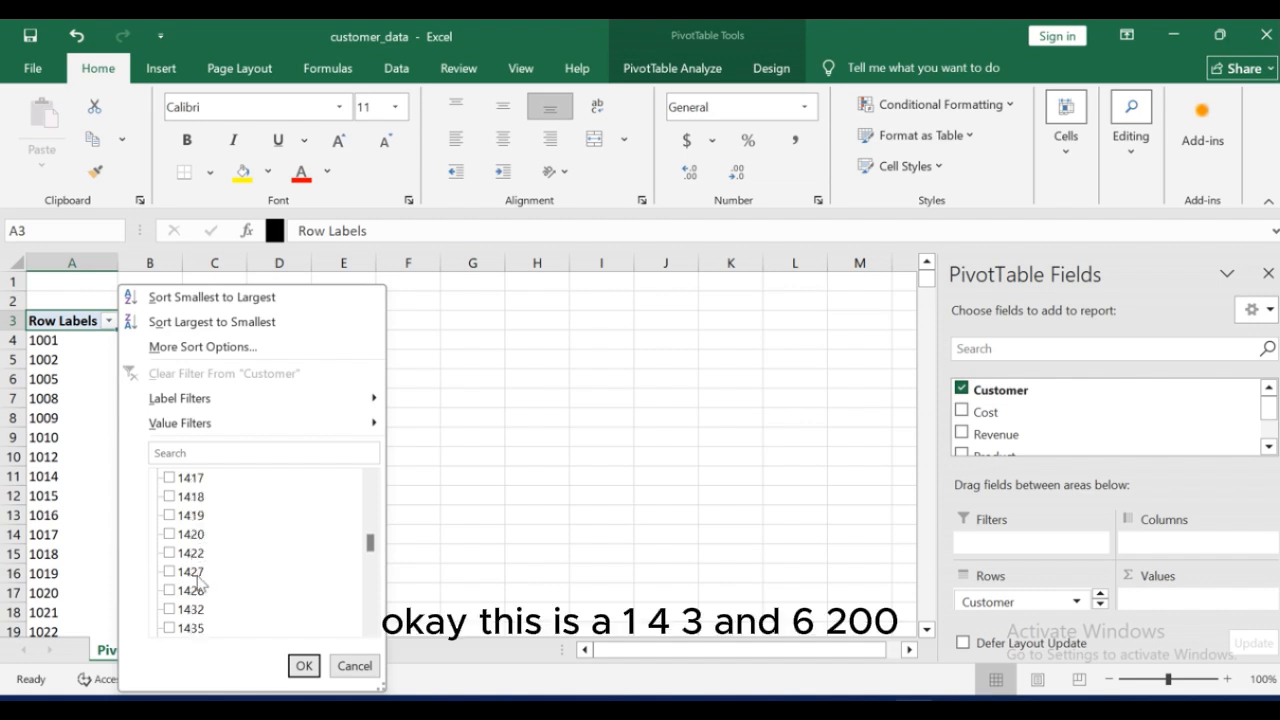
scroll(195, 583, "down", 1)
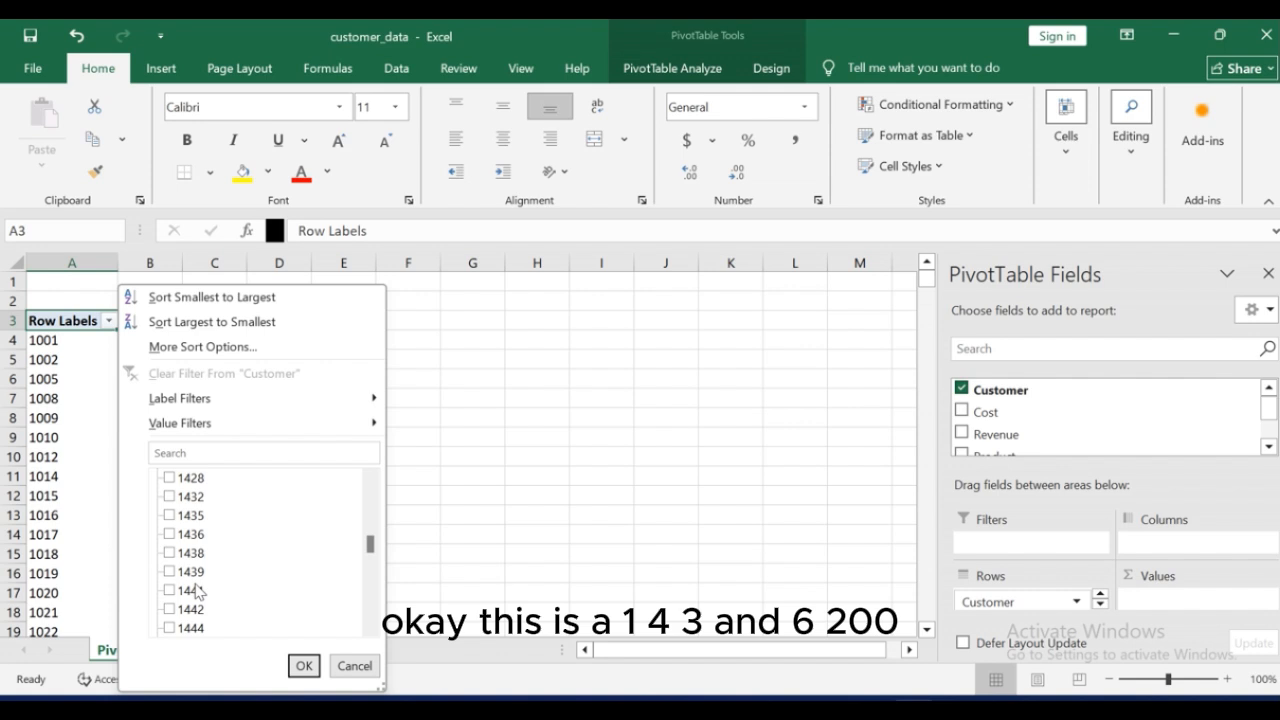
left_click(170, 535)
left_click(303, 665)
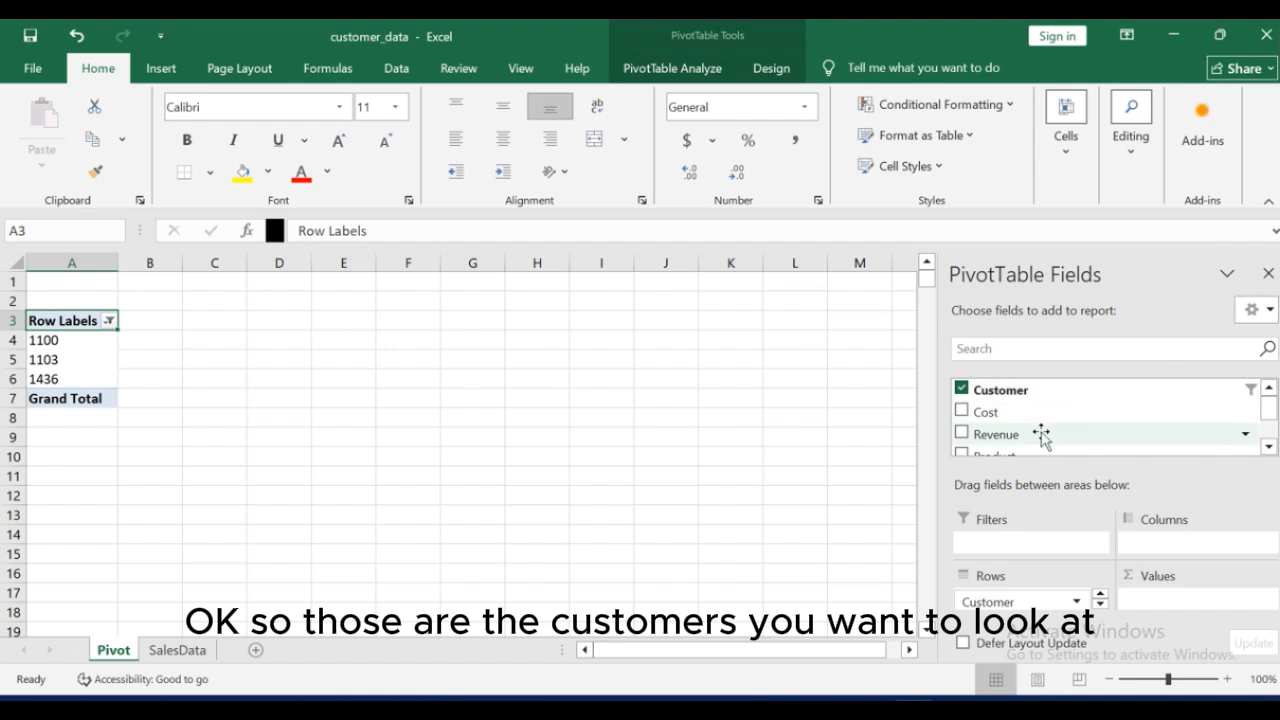
Step: Add the Revenue field to the PivotTable's Values area as Sum of Revenue
left_click_drag(1041, 433, 1109, 507)
left_click_drag(1168, 607, 1173, 600)
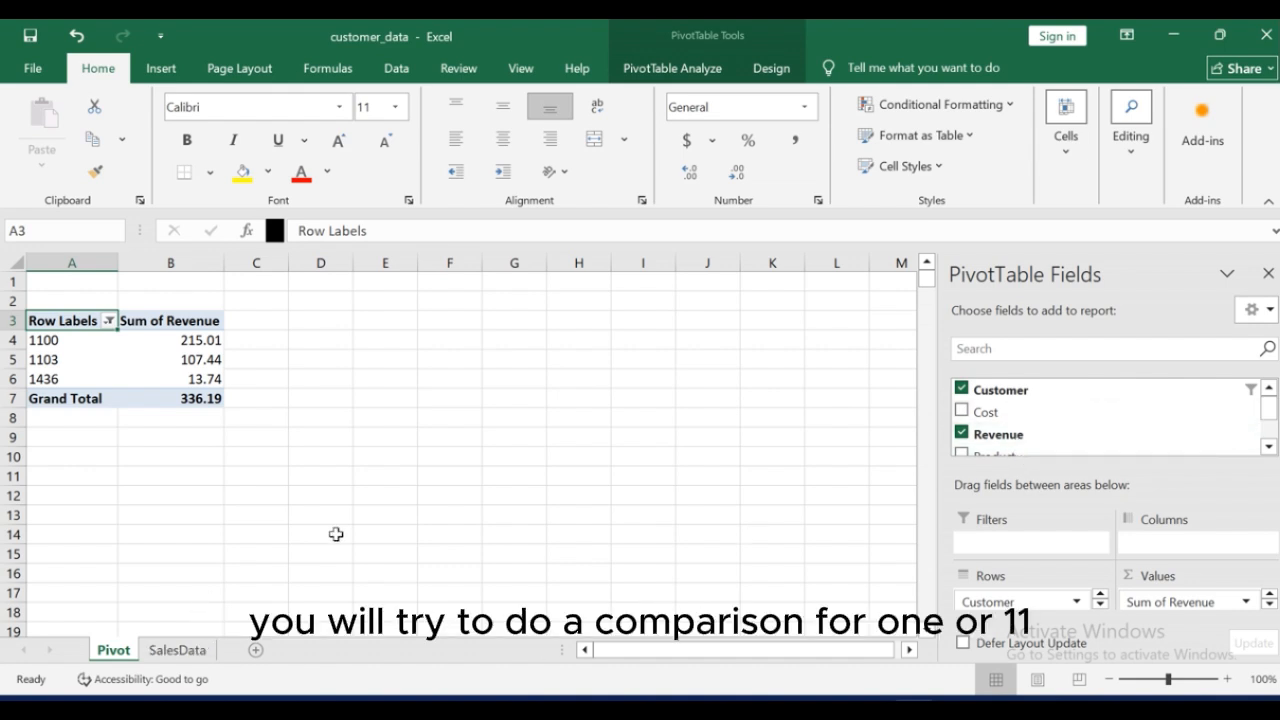
Step: Compare the PivotTable's revenue per customer with the Revenue column of the summary on the SalesData sheet
left_click(175, 652)
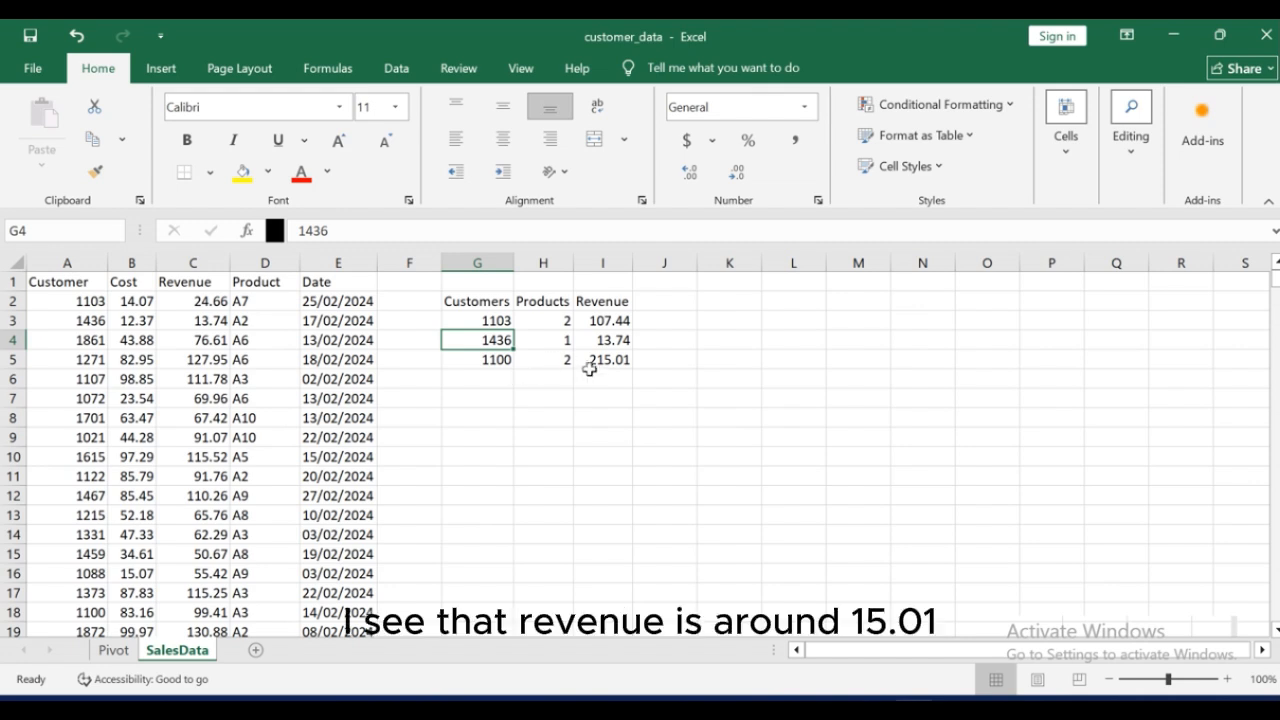
left_click(113, 650)
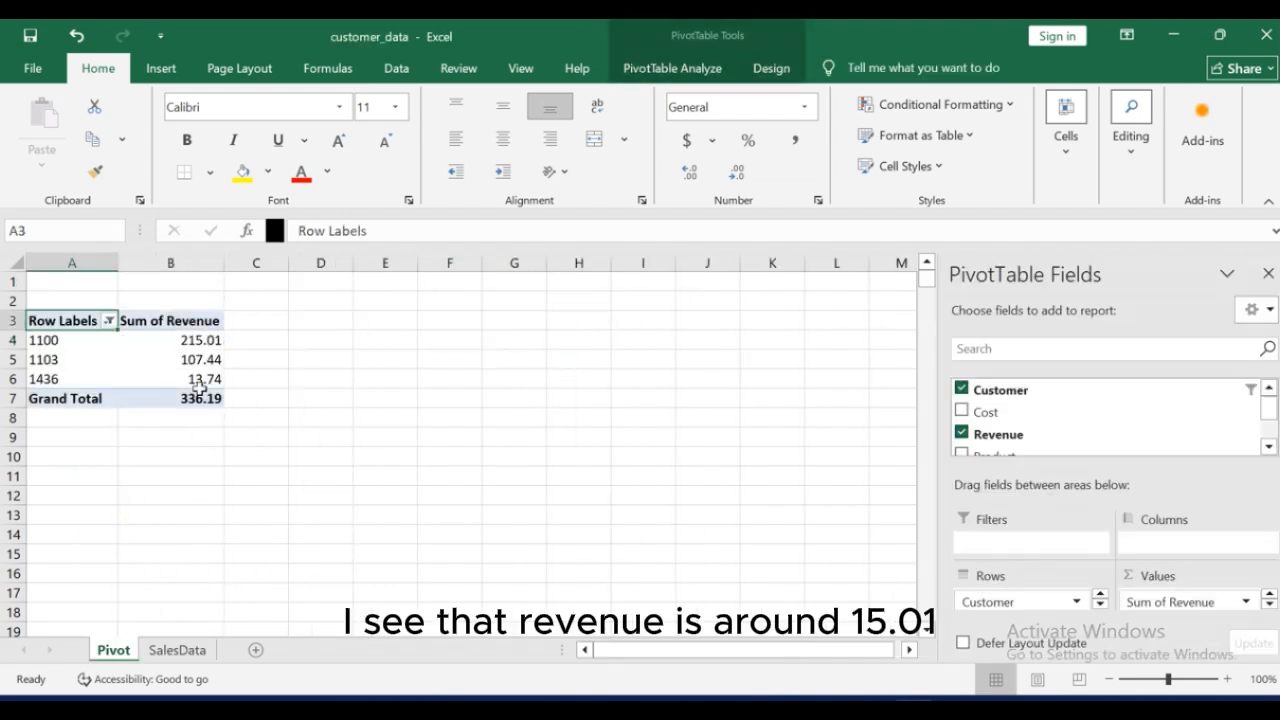
left_click(201, 341)
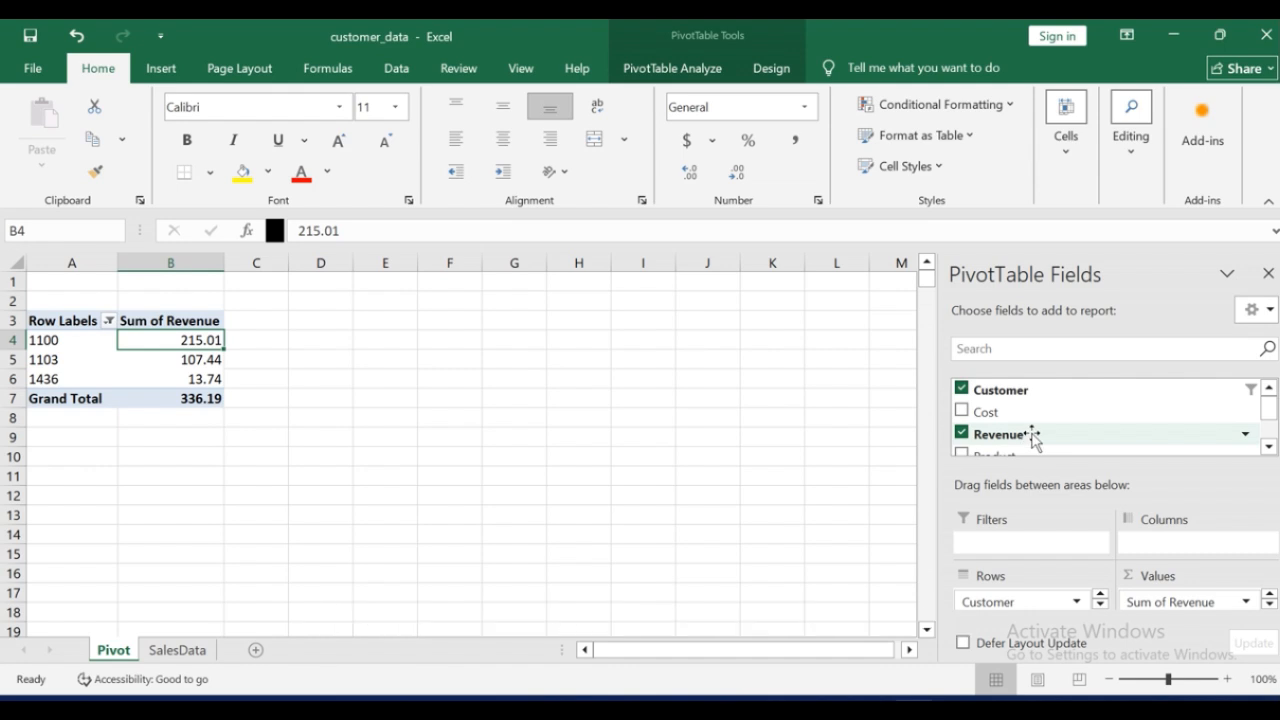
Step: Add the Product field to the PivotTable's Values area as Count of Product
scroll(1031, 437, "down", 1)
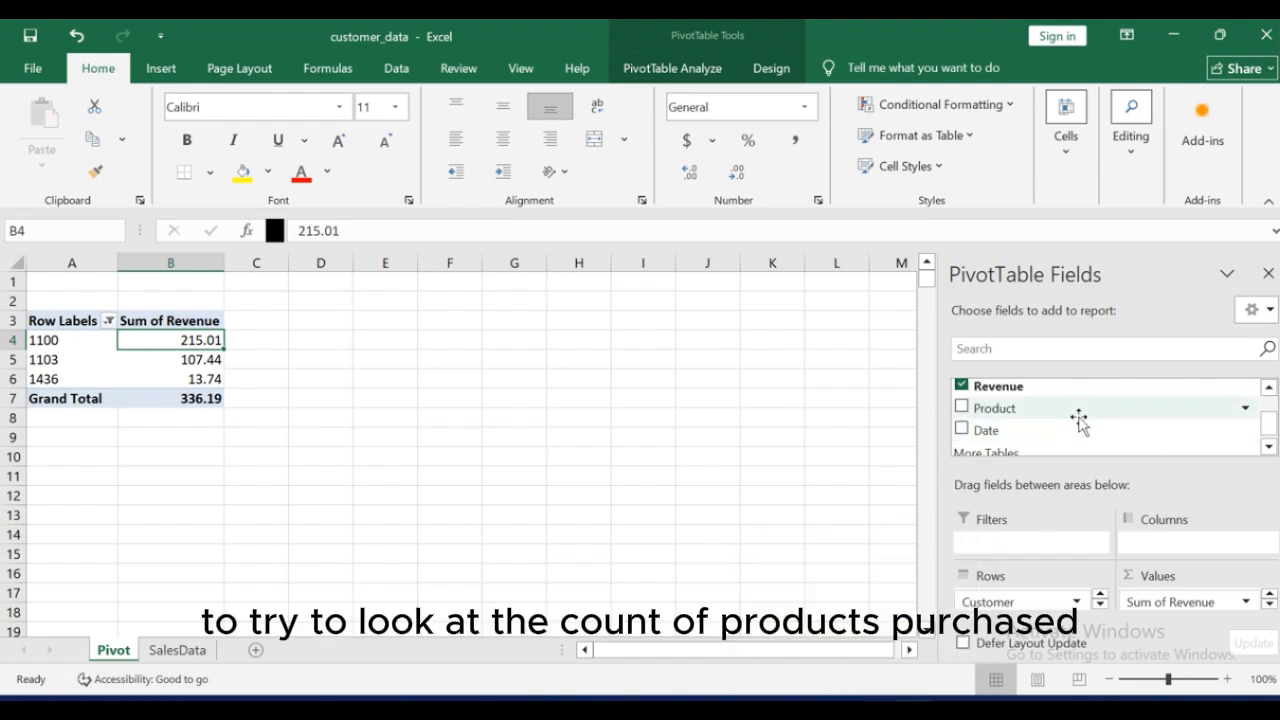
left_click_drag(1079, 420, 1194, 609)
left_click_drag(1011, 406, 1179, 602)
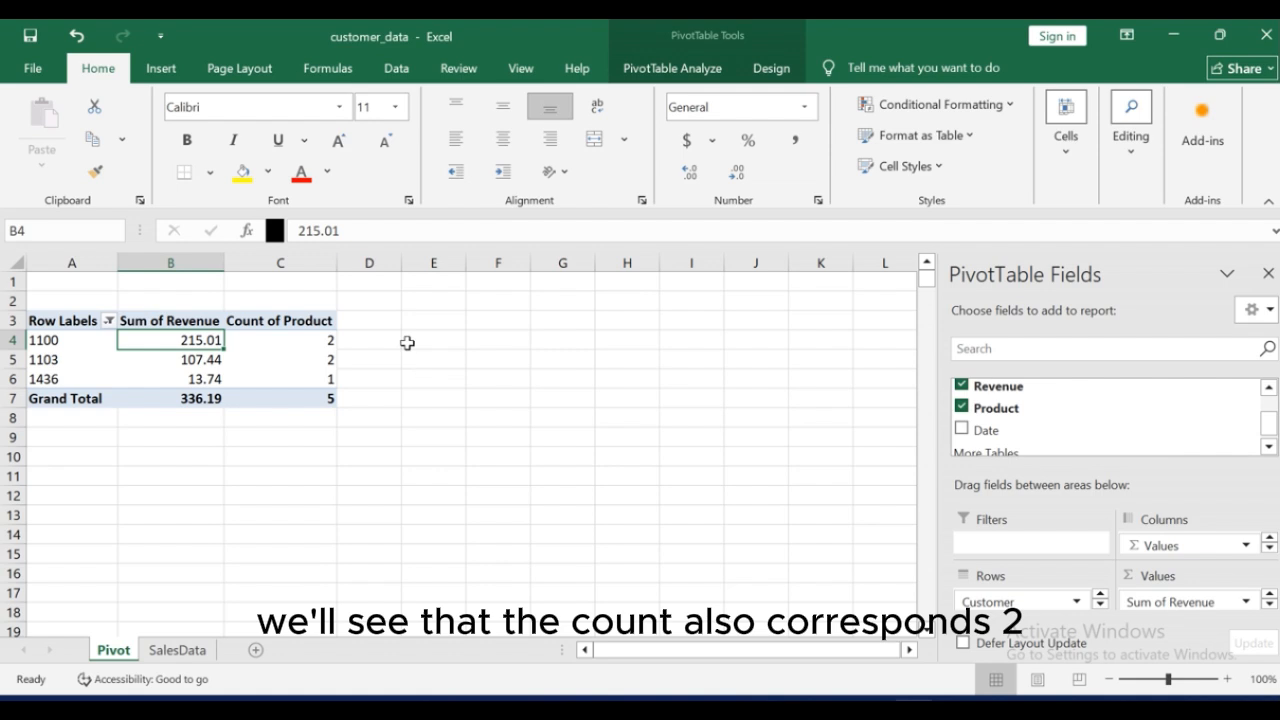
Step: Compare the PivotTable's product count per customer with the Products column of the summary on the SalesData sheet
left_click(170, 651)
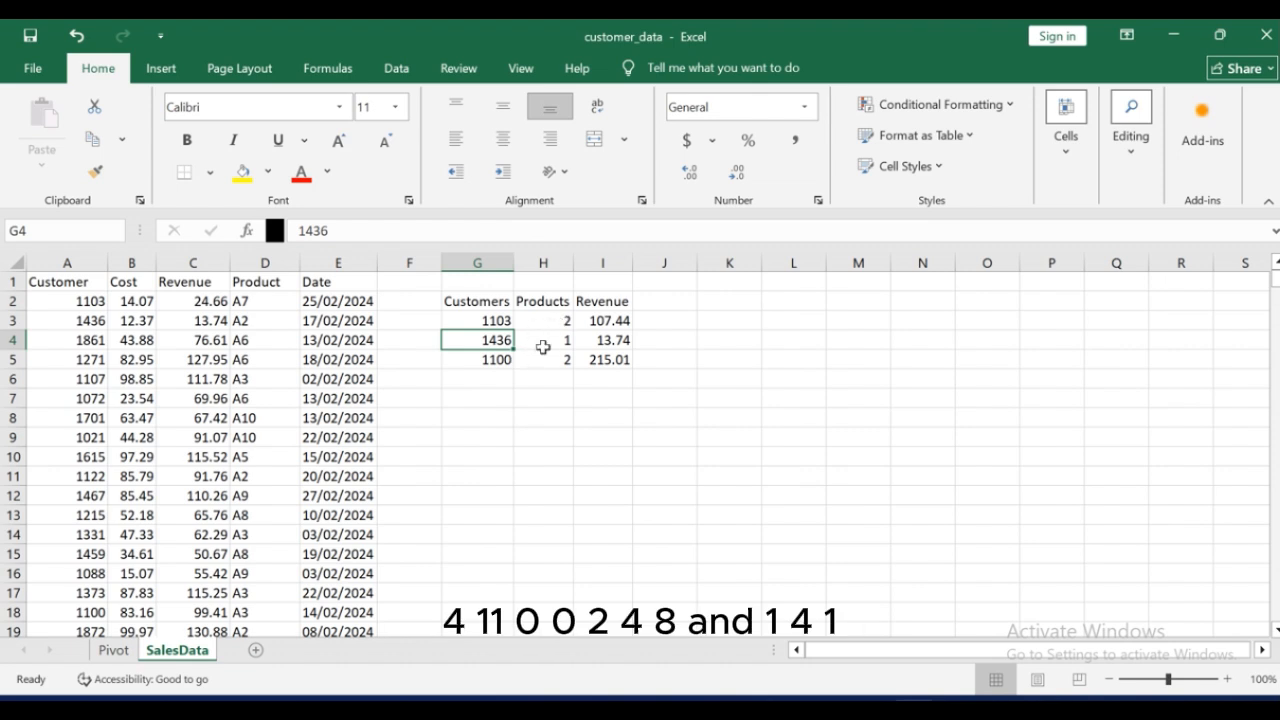
left_click(113, 650)
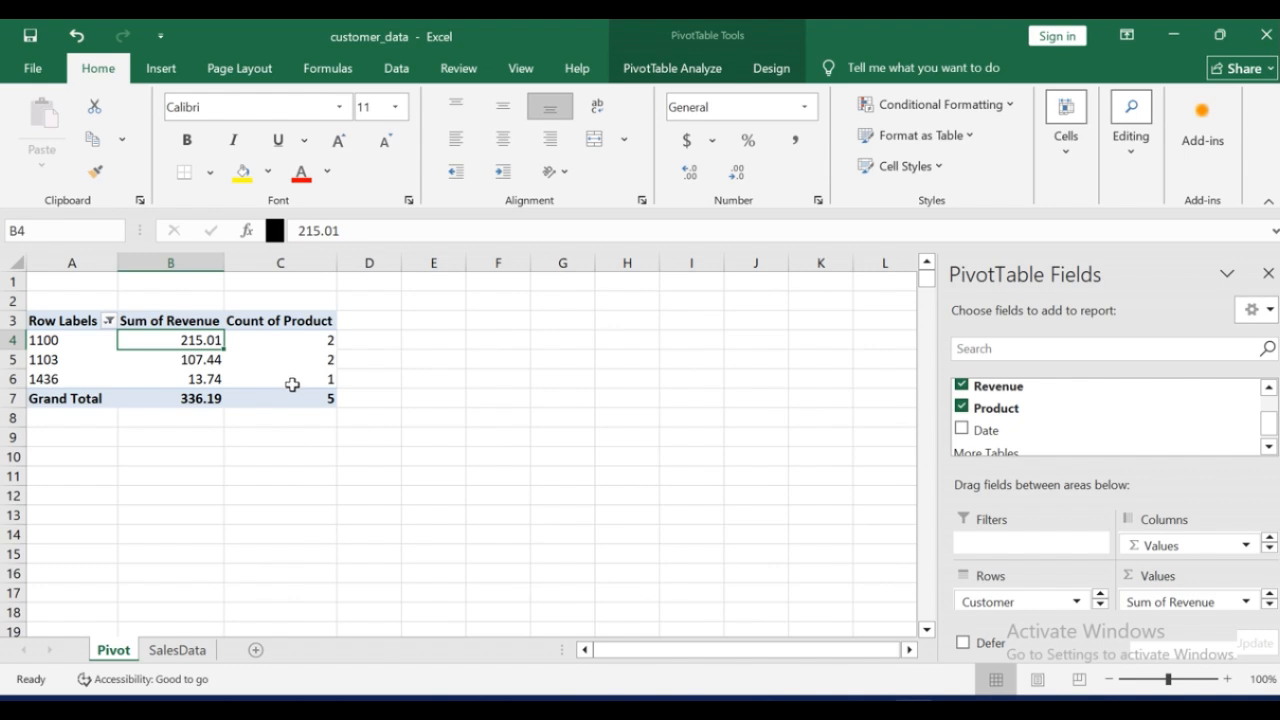
mouse_move(336, 367)
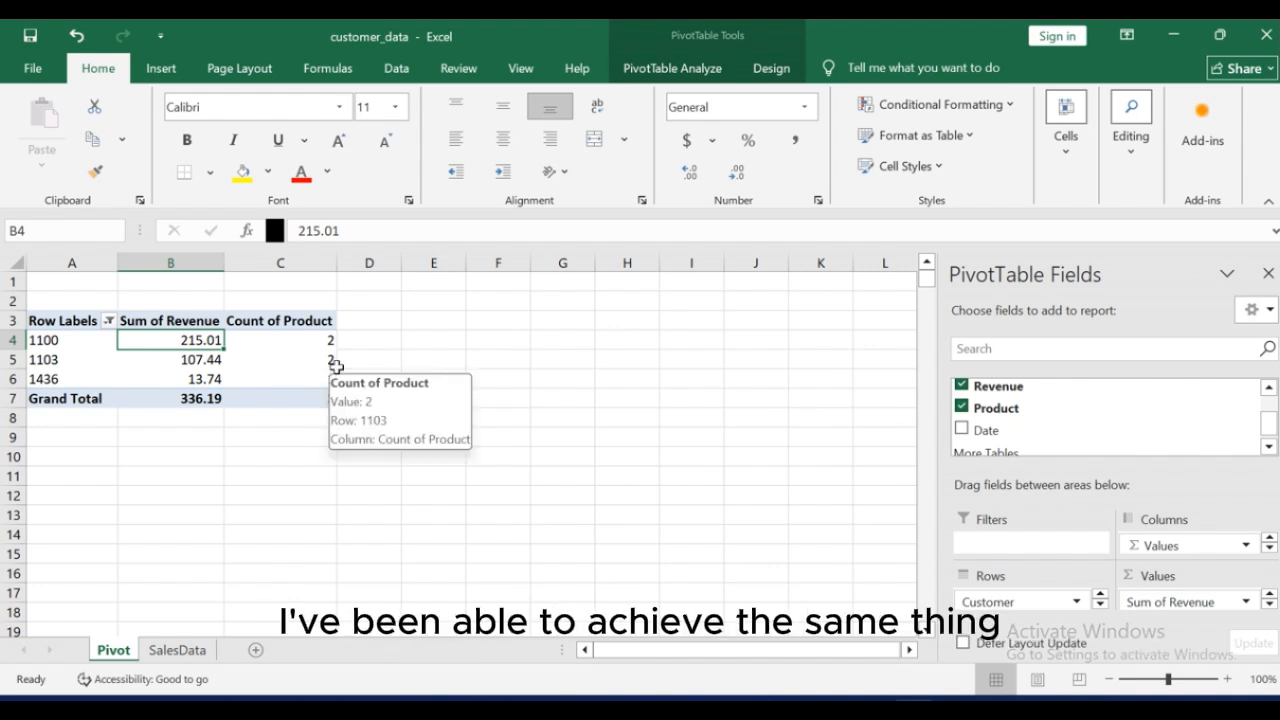
mouse_move(246, 381)
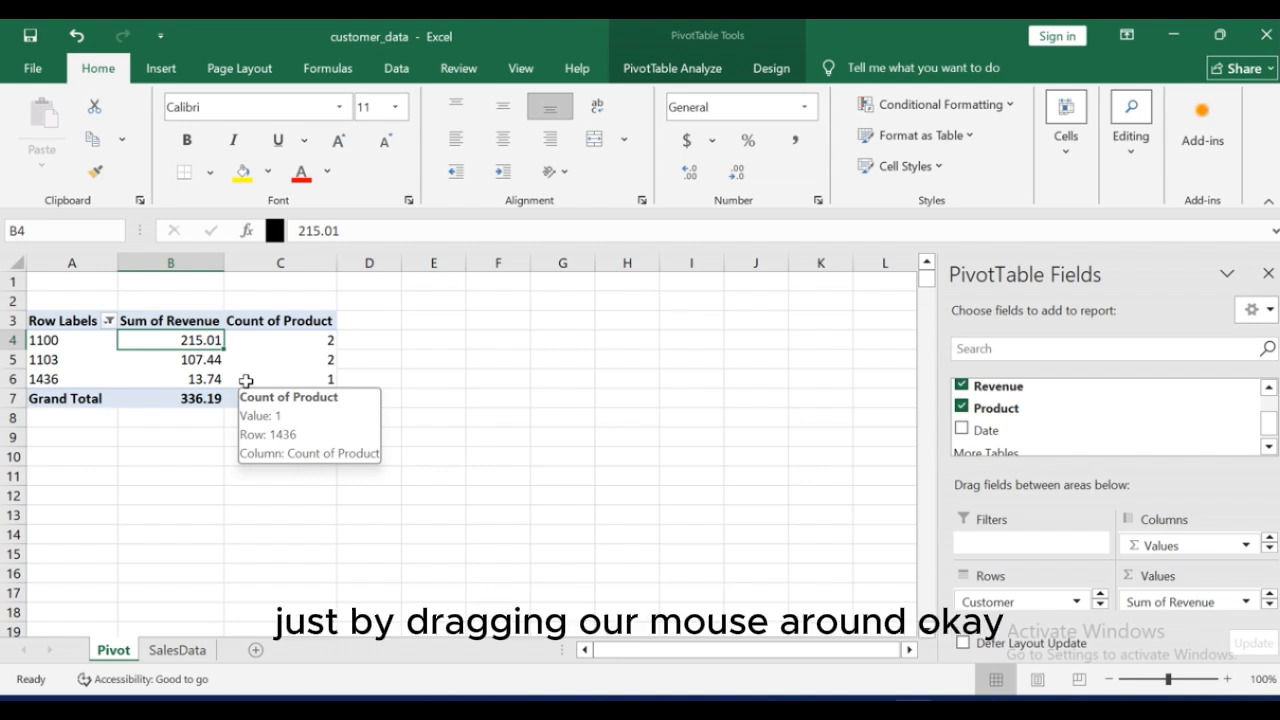
Step: Rename the PivotTable's Sum of Revenue column header in B3 as "Sales Revenue"
left_click(192, 322)
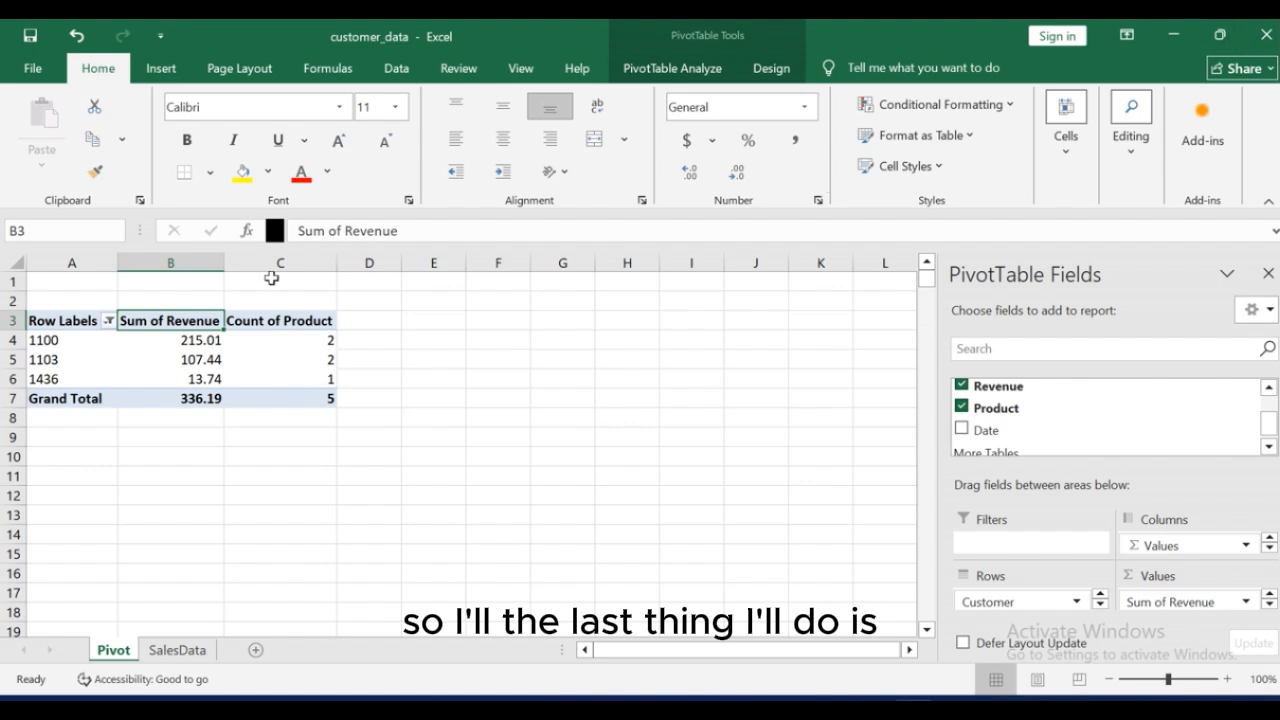
left_click(348, 229)
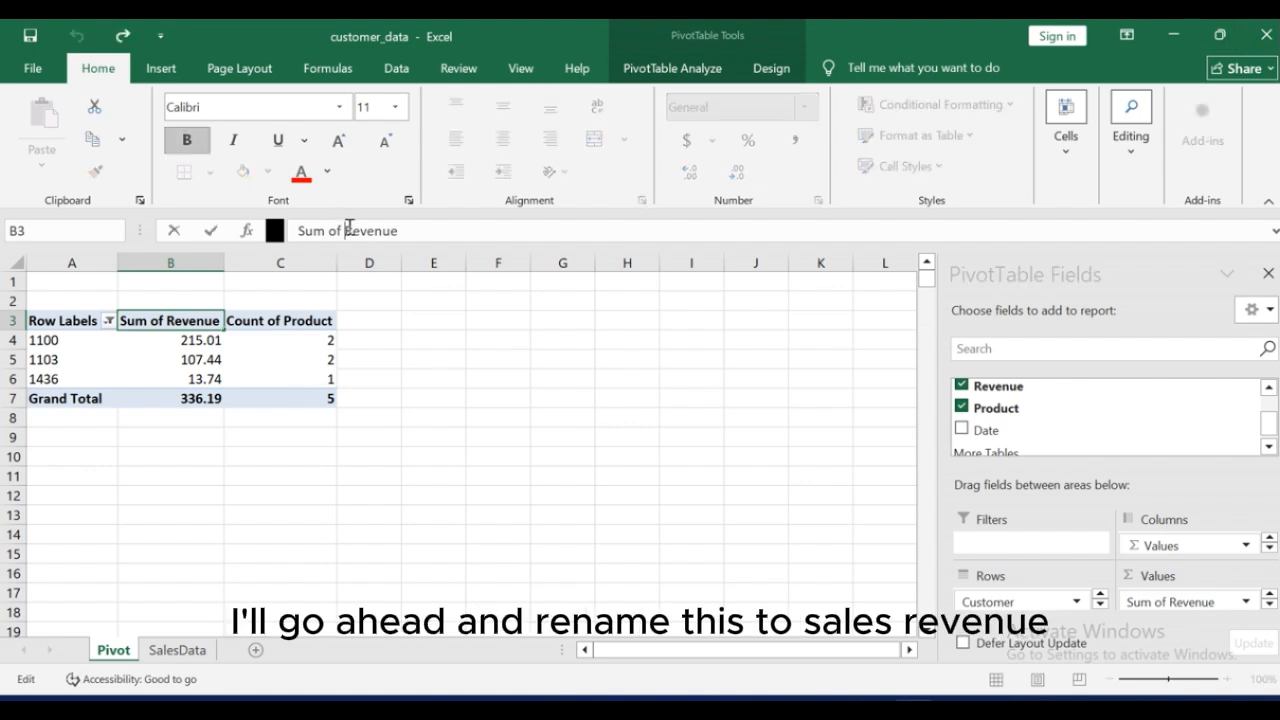
key("BackSpace")
key("BackSpace")
key("BackSpace")
key("BackSpace")
key("BackSpace")
key("BackSpace")
key("BackSpace")
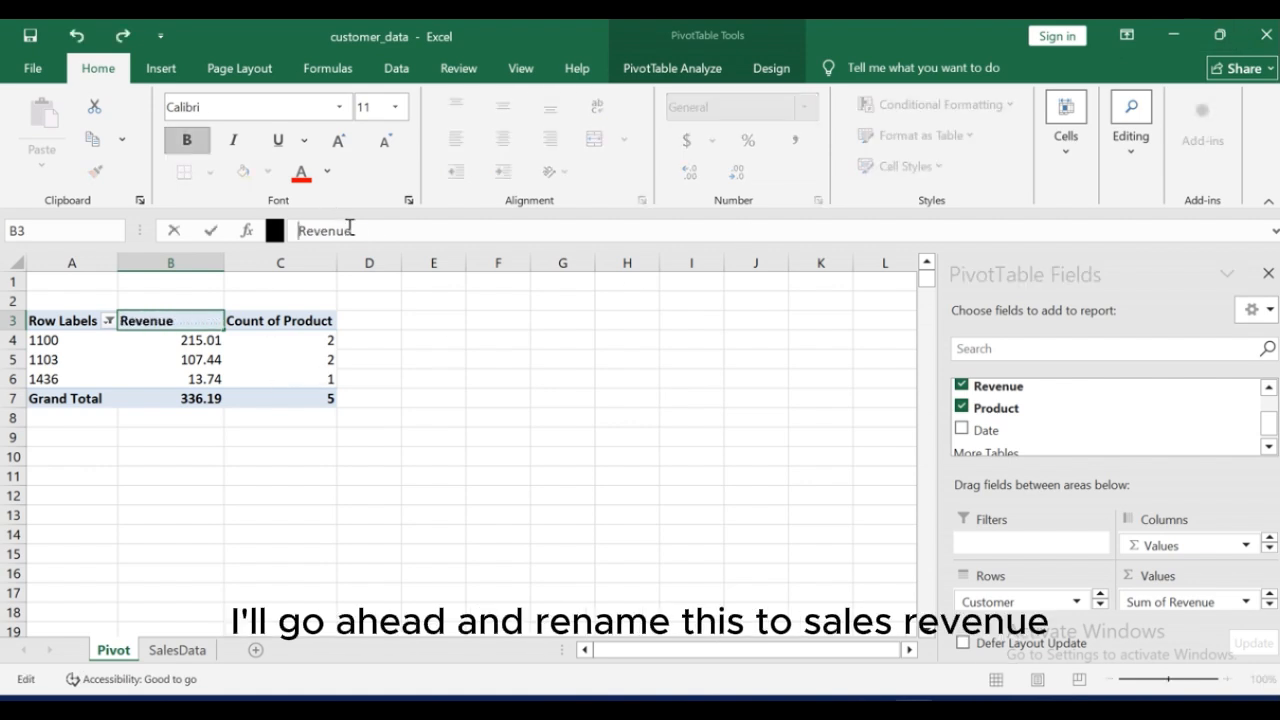
type("Sales")
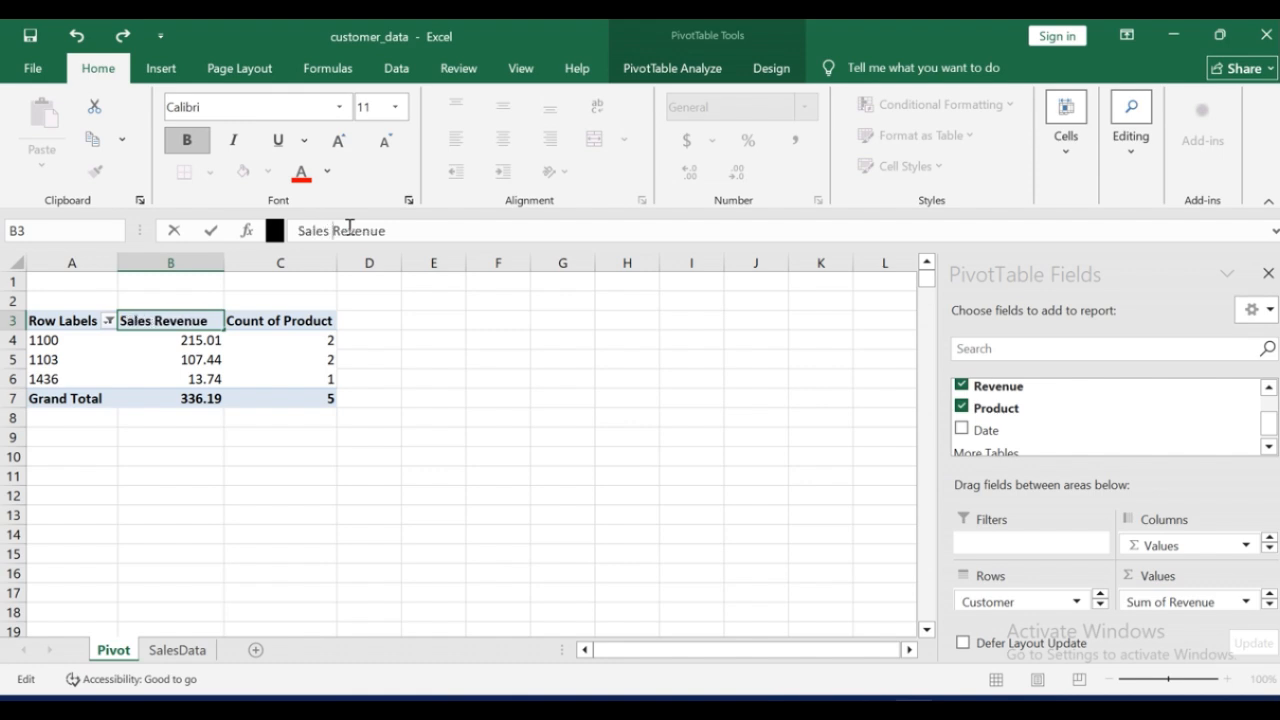
key("Return")
Step: Rename the PivotTable's Count of Product column header in C3 as "Products"
key("Right")
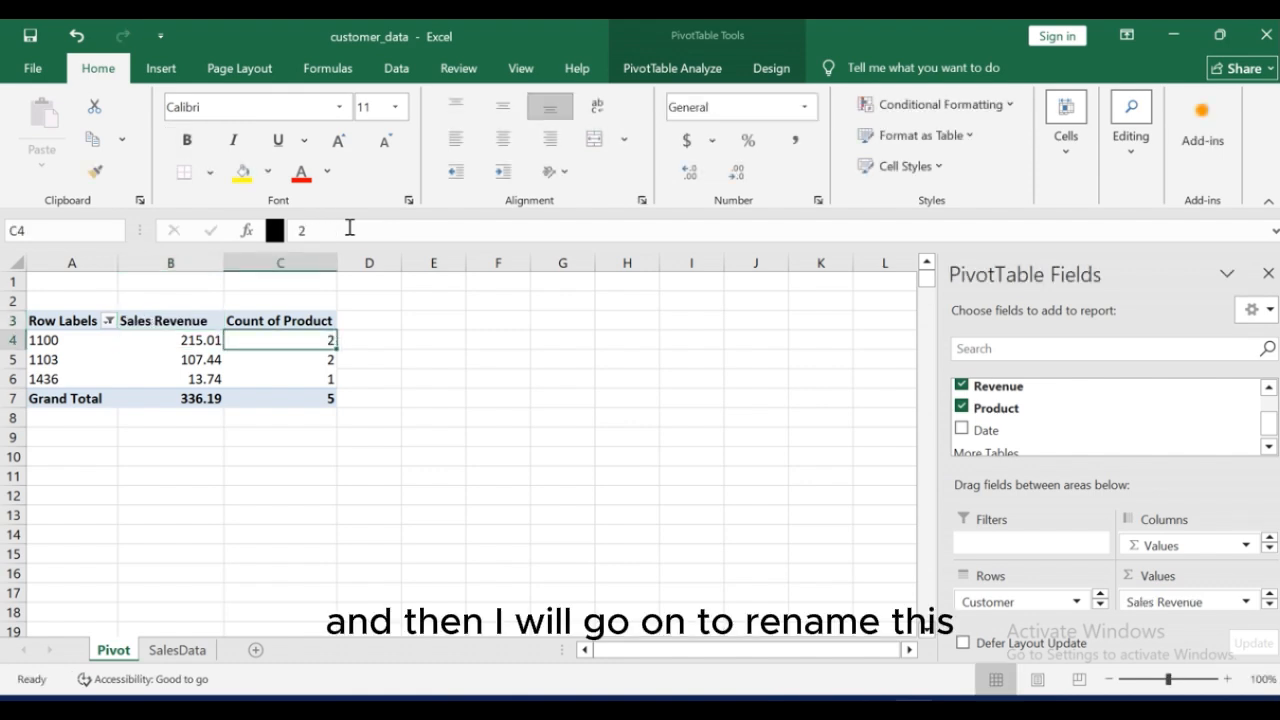
left_click(297, 311)
left_click(299, 321)
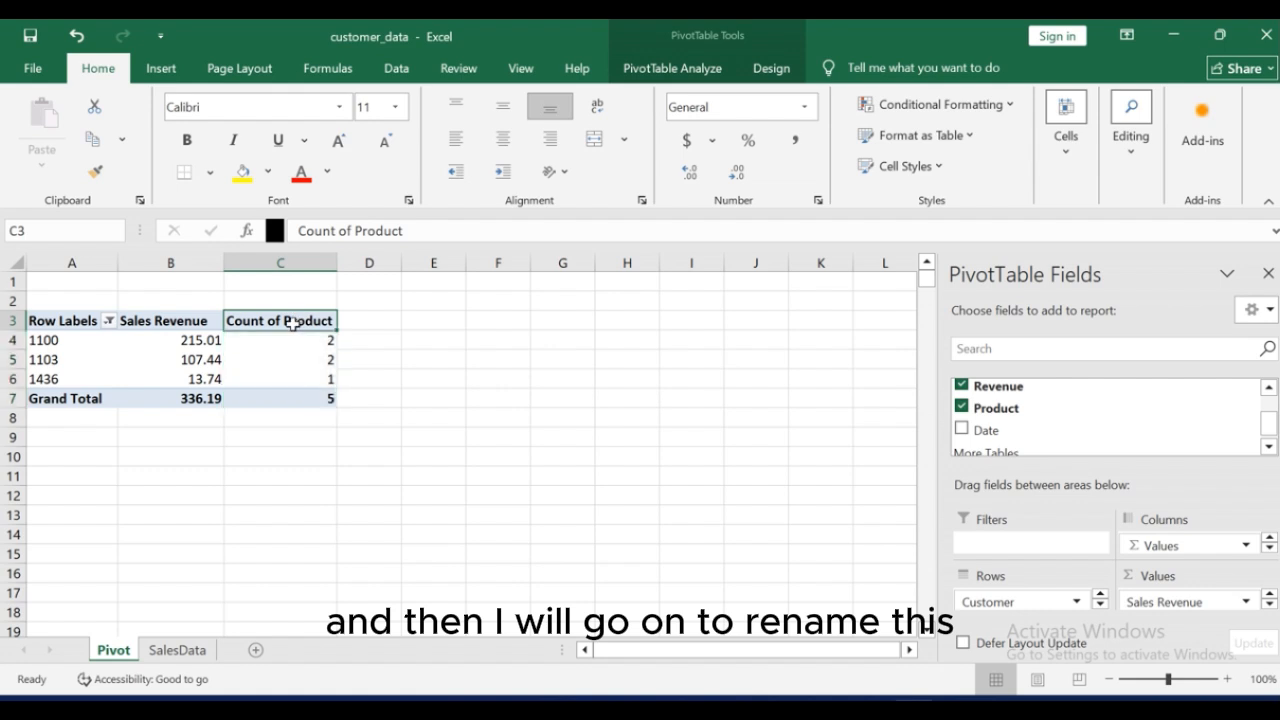
left_click(356, 230)
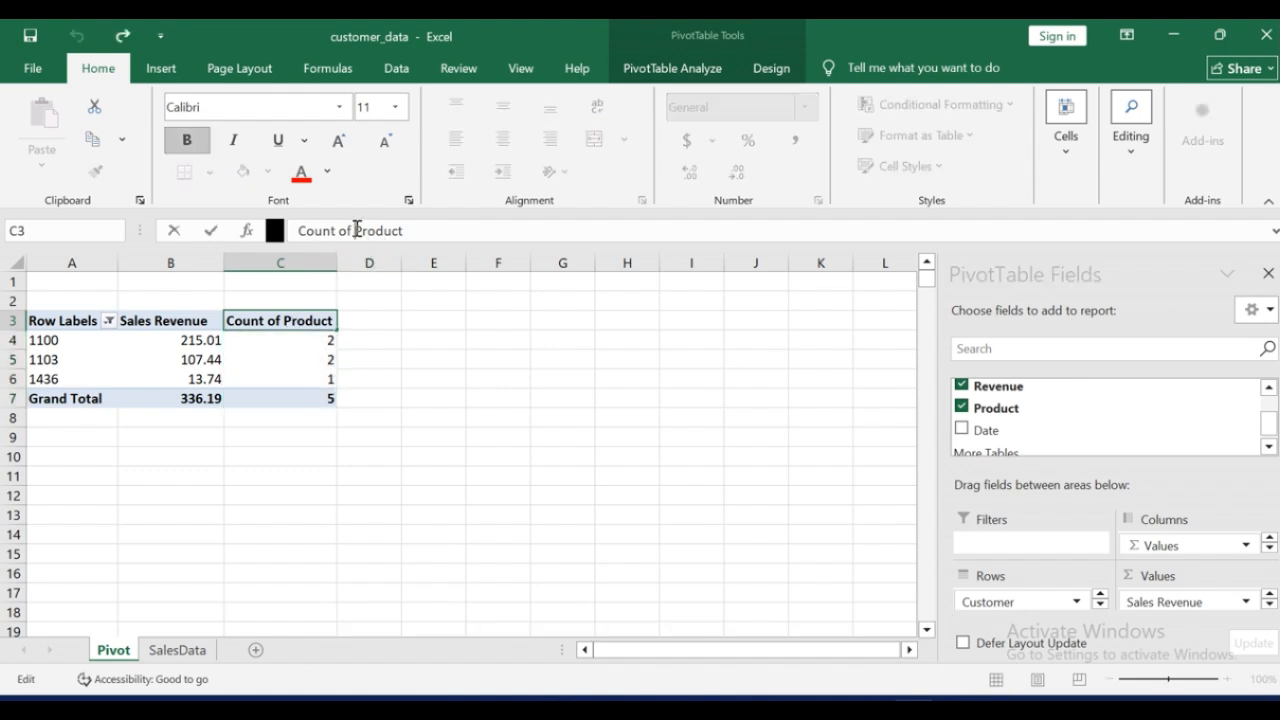
key("BackSpace")
key("BackSpace")
key("BackSpace")
key("BackSpace")
key("BackSpace")
key("BackSpace")
key("BackSpace")
key("BackSpace")
key("BackSpace")
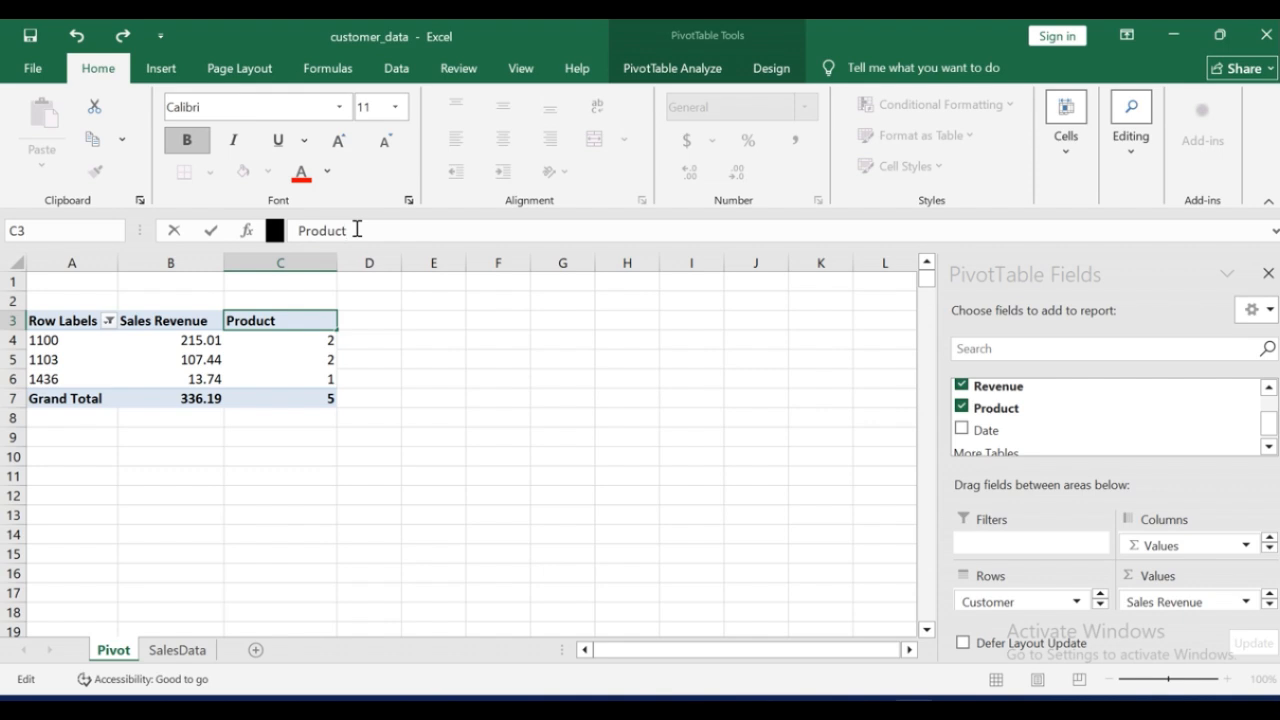
type("s")
key("Return")
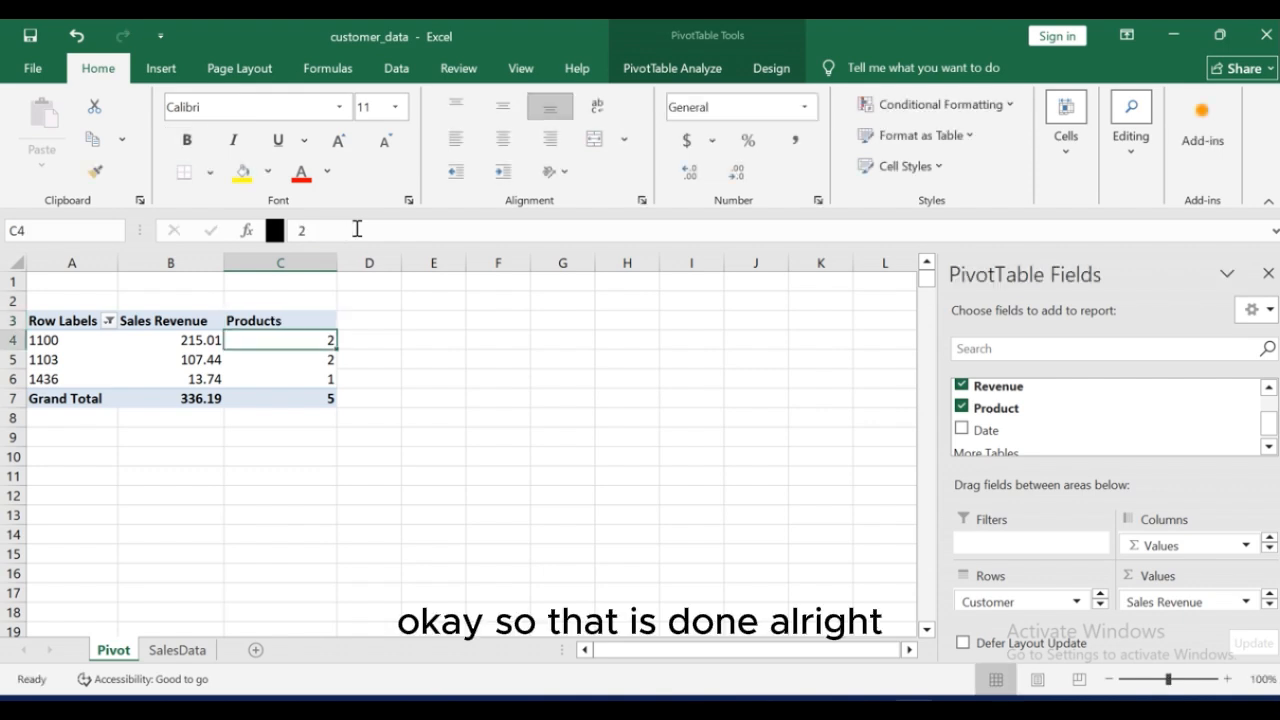
Step: Check the customer order in the SalesData summary and move its first customer to the top row of the PivotTable
left_click(177, 650)
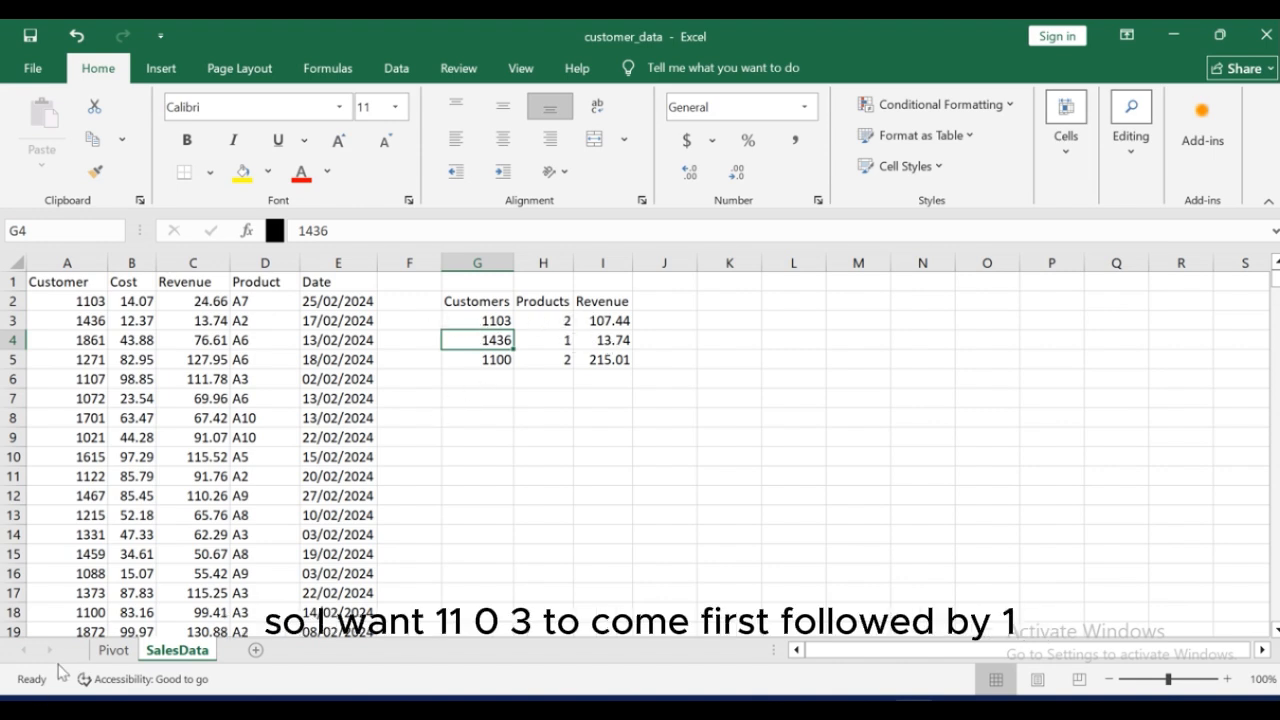
left_click(113, 650)
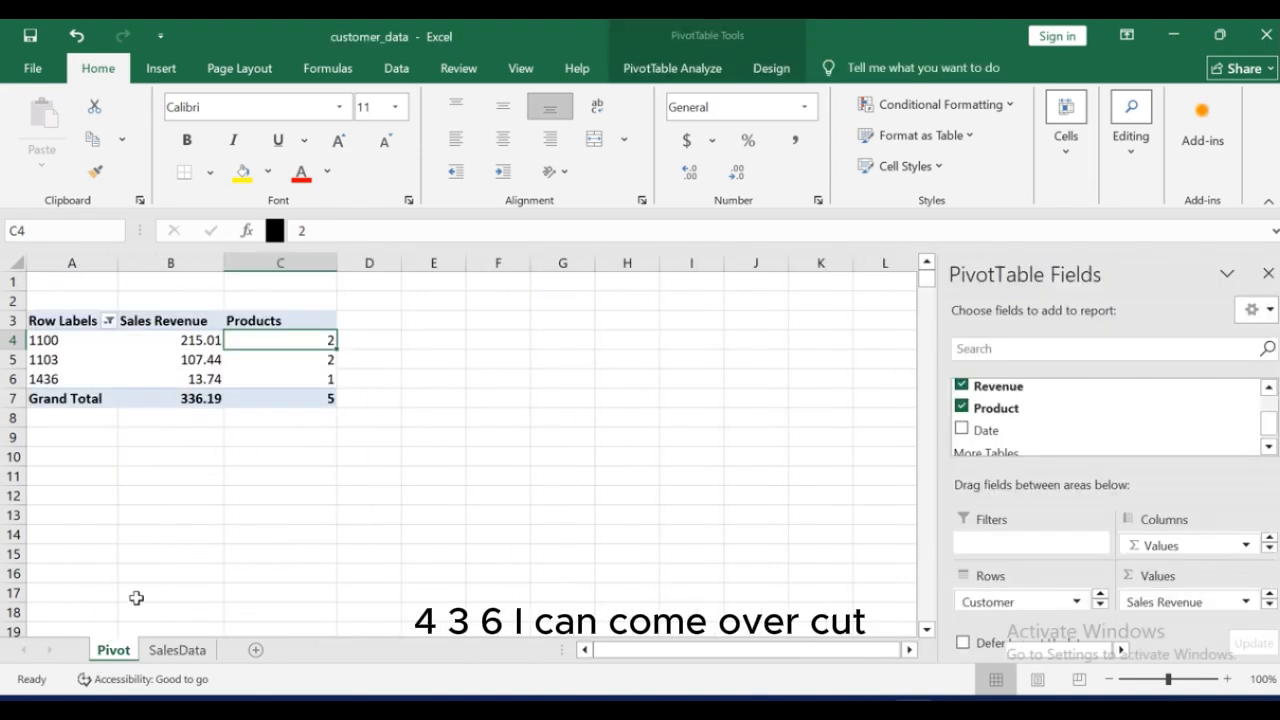
left_click(44, 362)
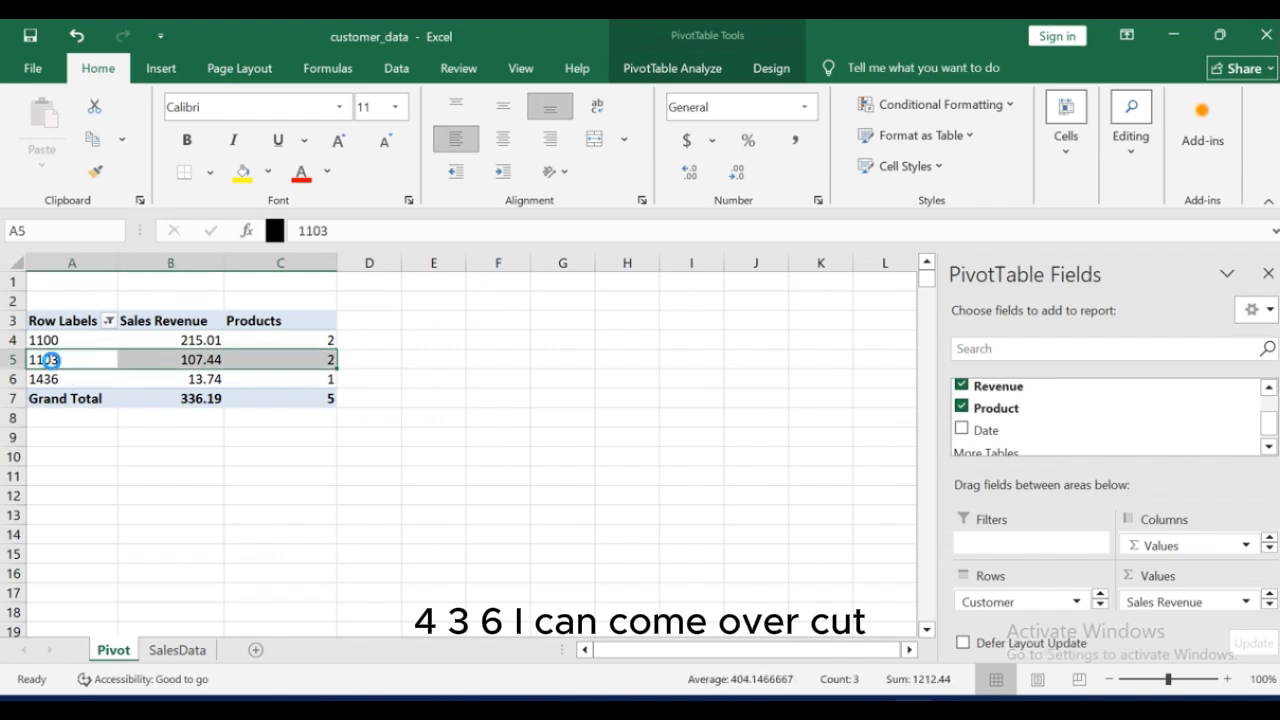
key("ctrl+x")
left_click(36, 340)
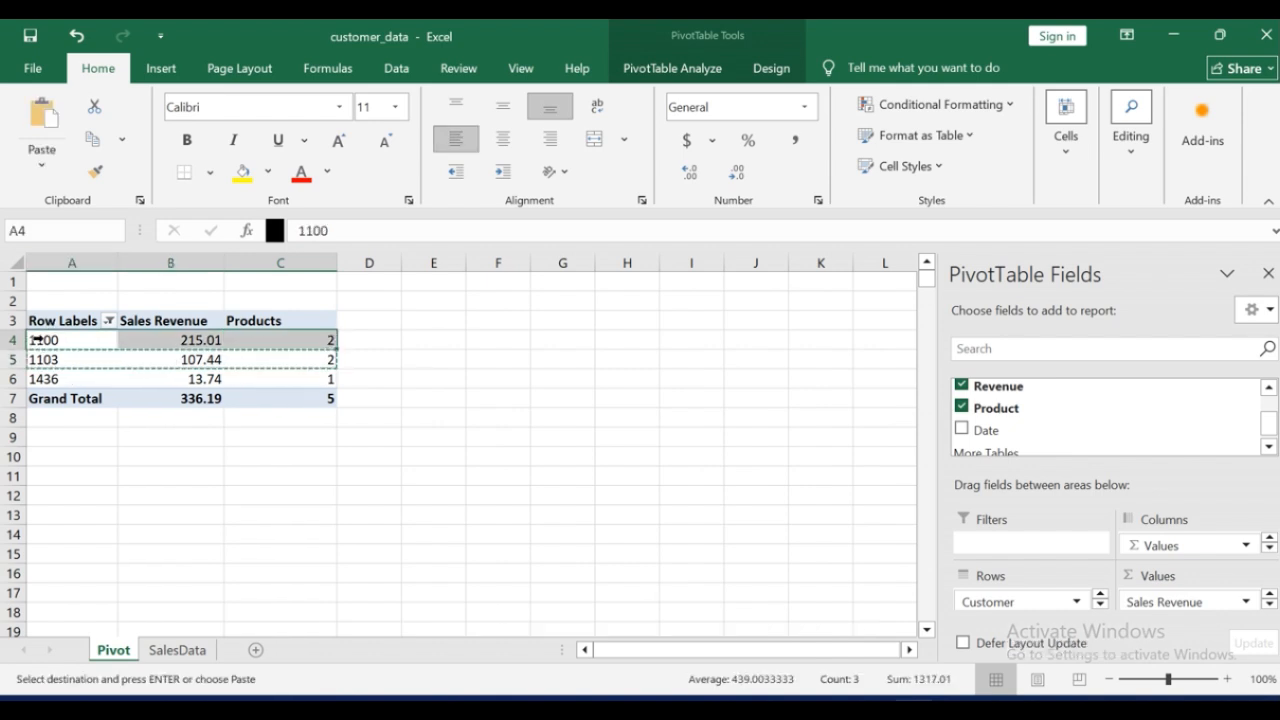
key("Return")
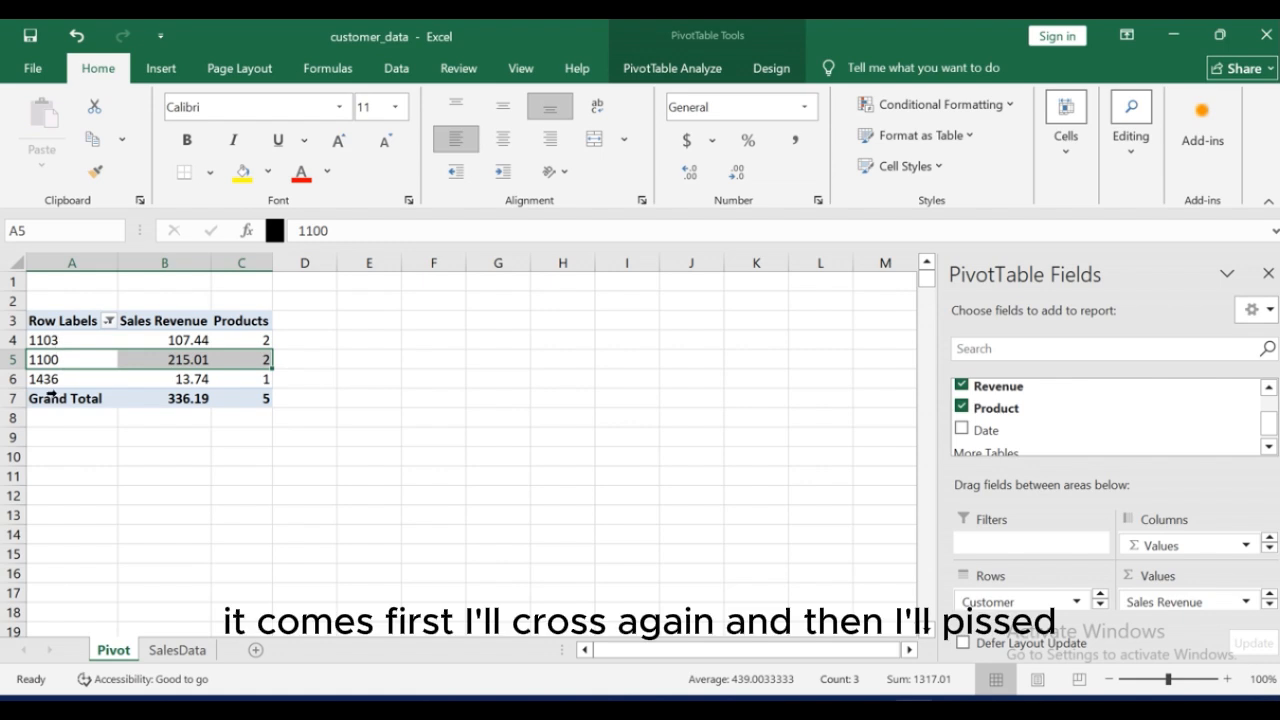
Step: Move the PivotTable's last customer row up to second place to follow the summary's customer order
left_click(50, 381)
key("ctrl+x")
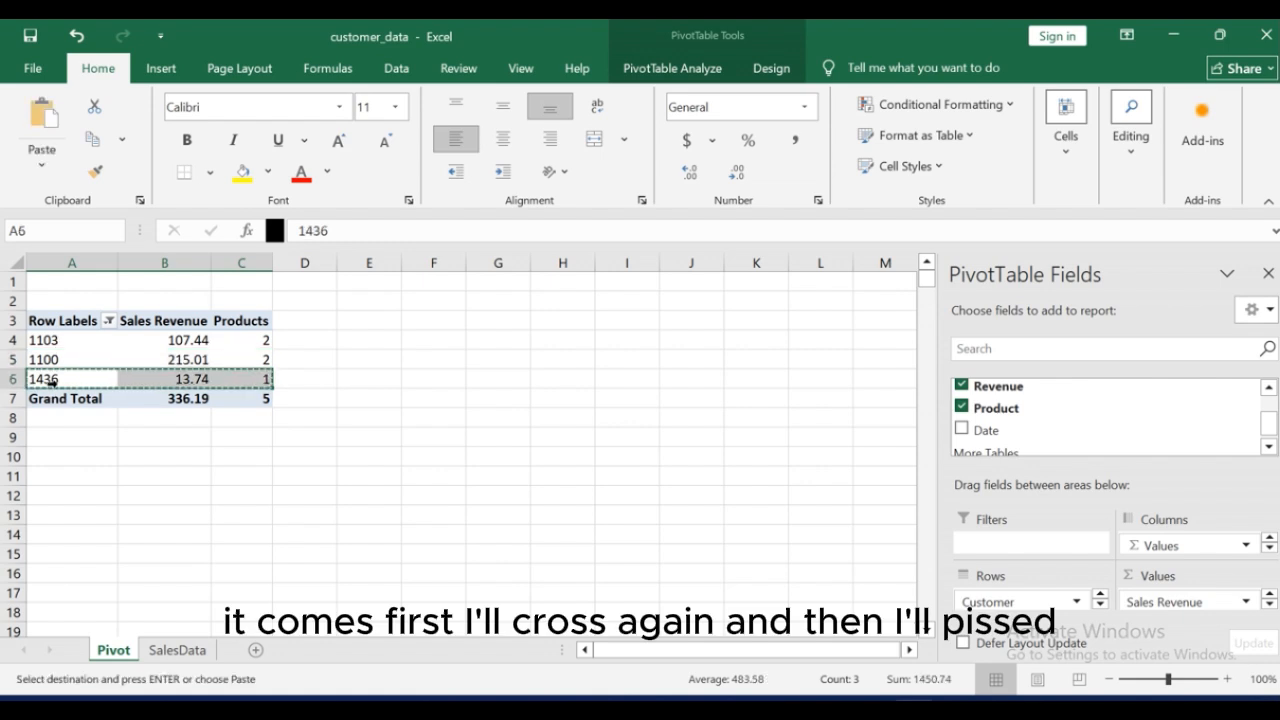
left_click(59, 359)
key("Return")
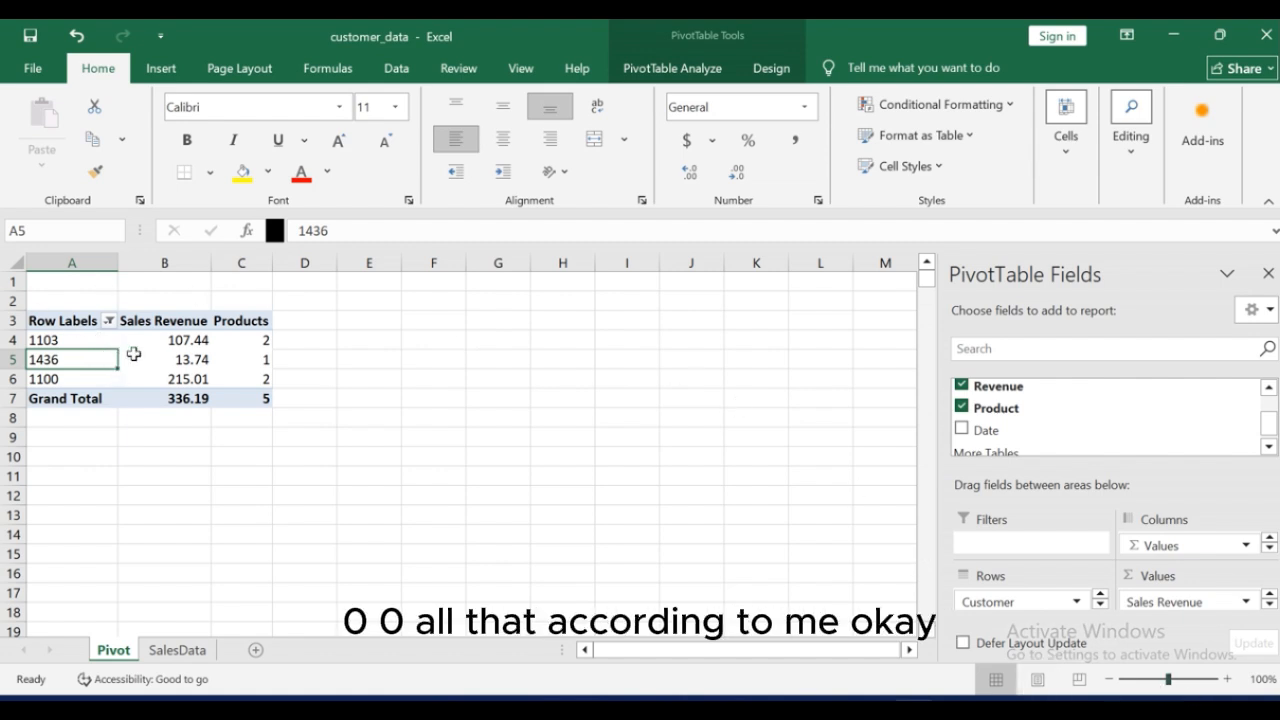
left_click(181, 345)
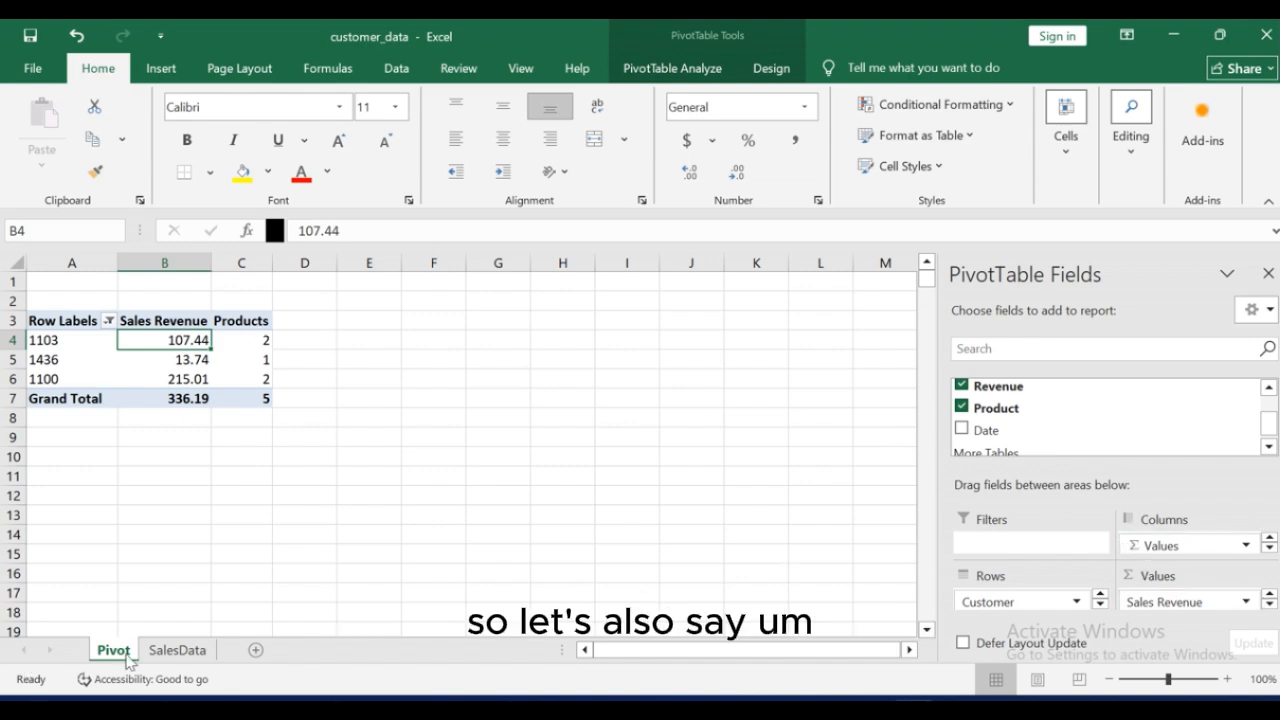
Step: Check the column order in the SalesData summary and move the Products value field ahead of Sales Revenue in the PivotTable
left_click(160, 651)
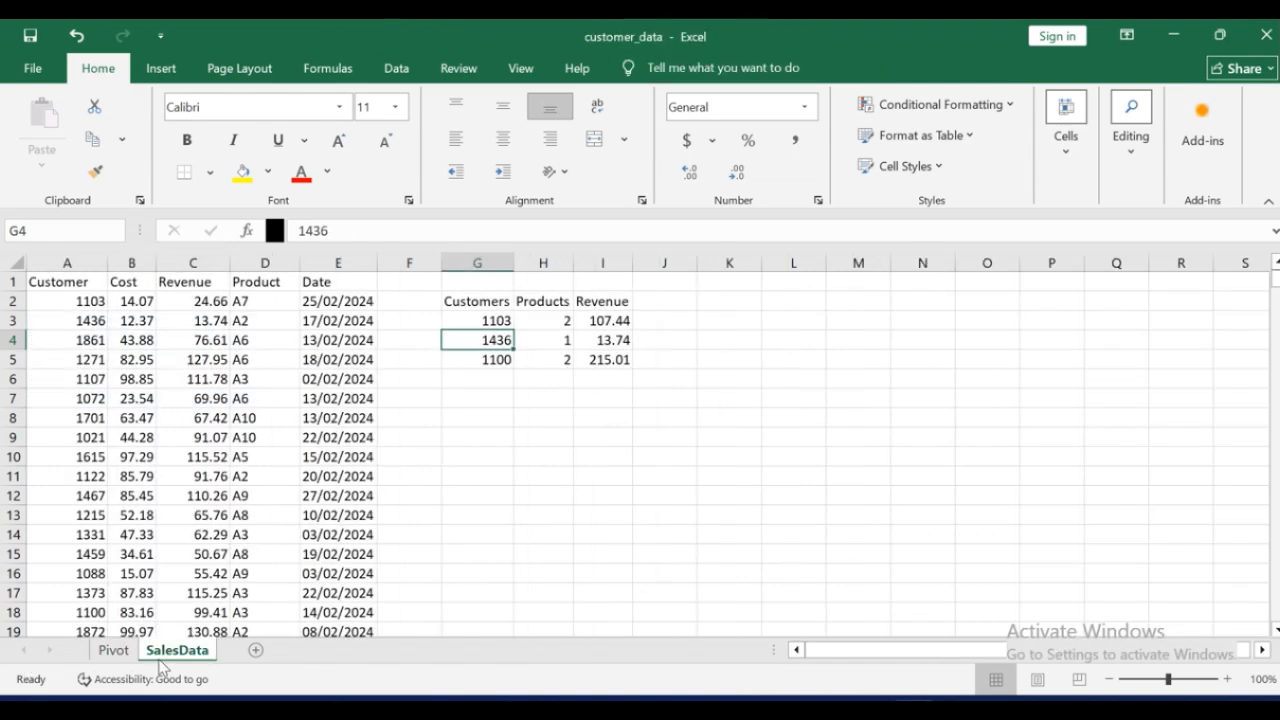
left_click(118, 651)
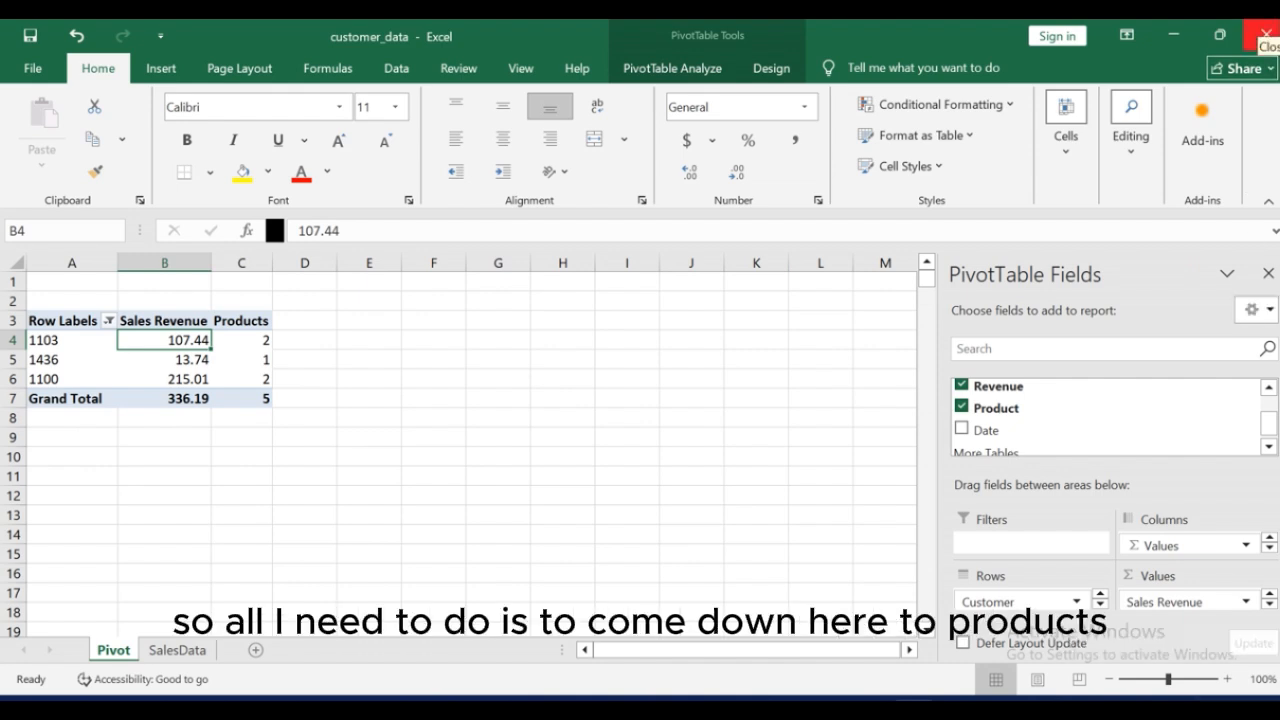
left_click(1269, 606)
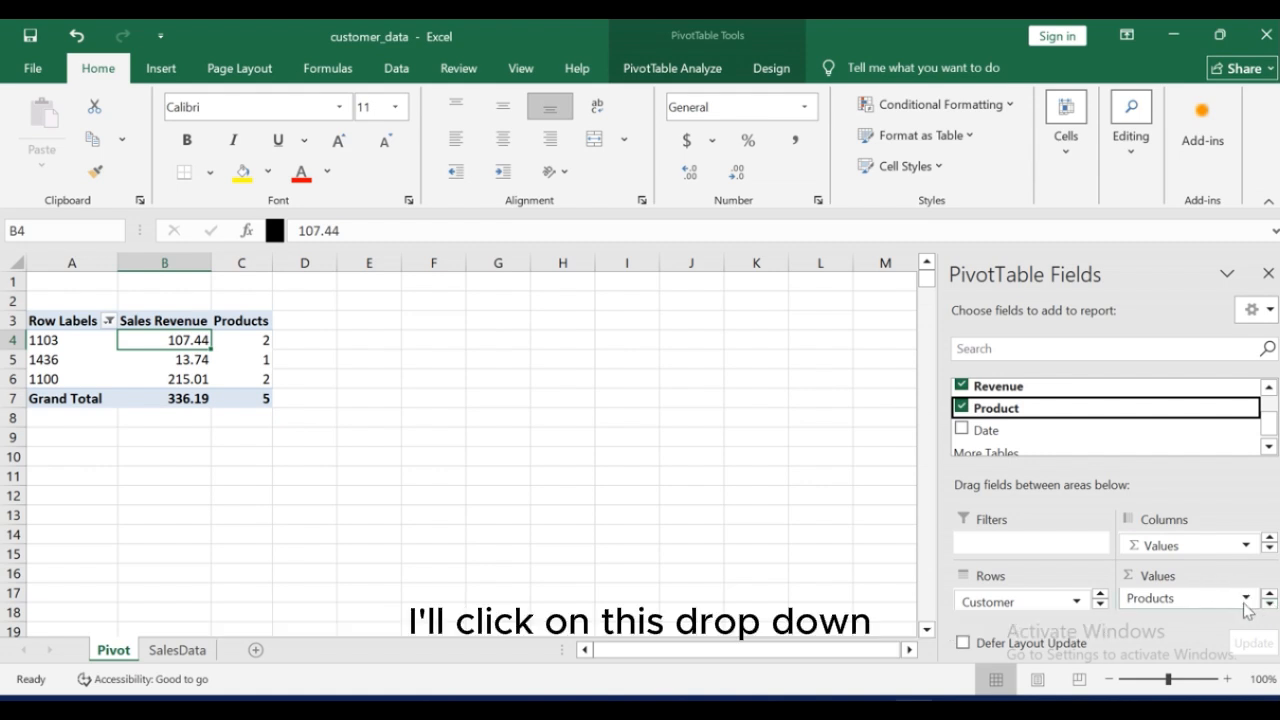
left_click(1245, 604)
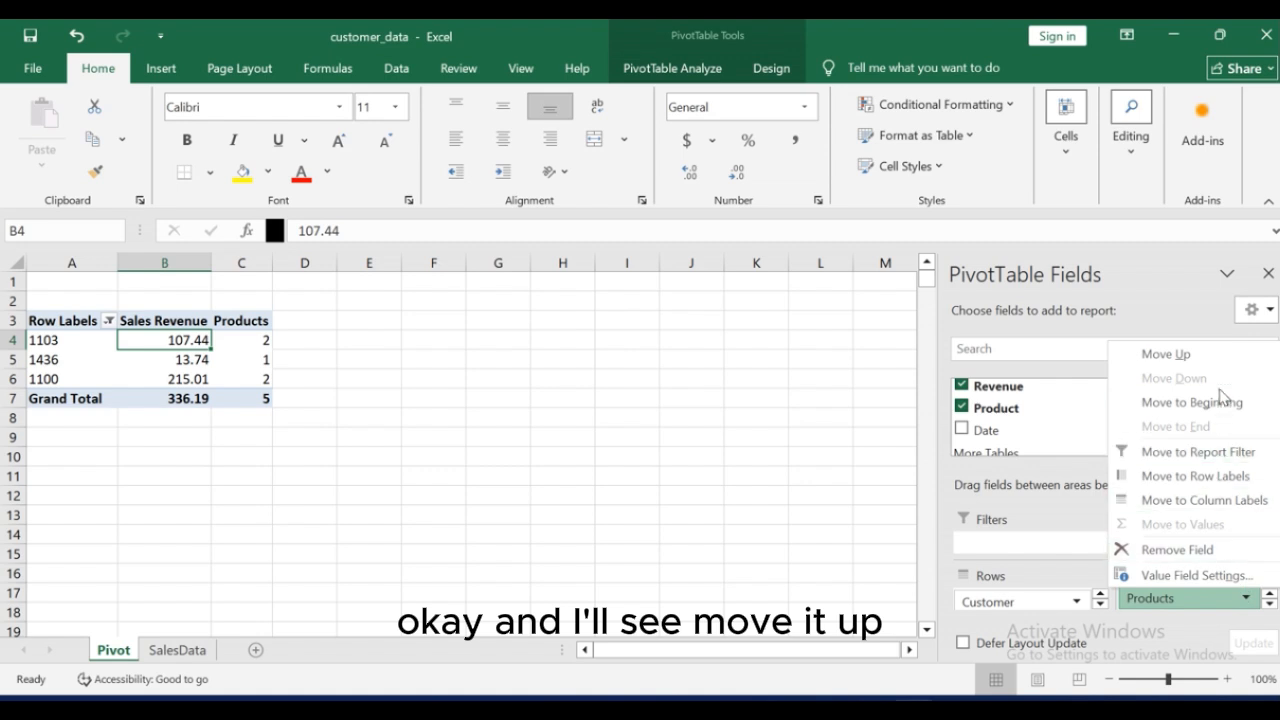
left_click(1166, 354)
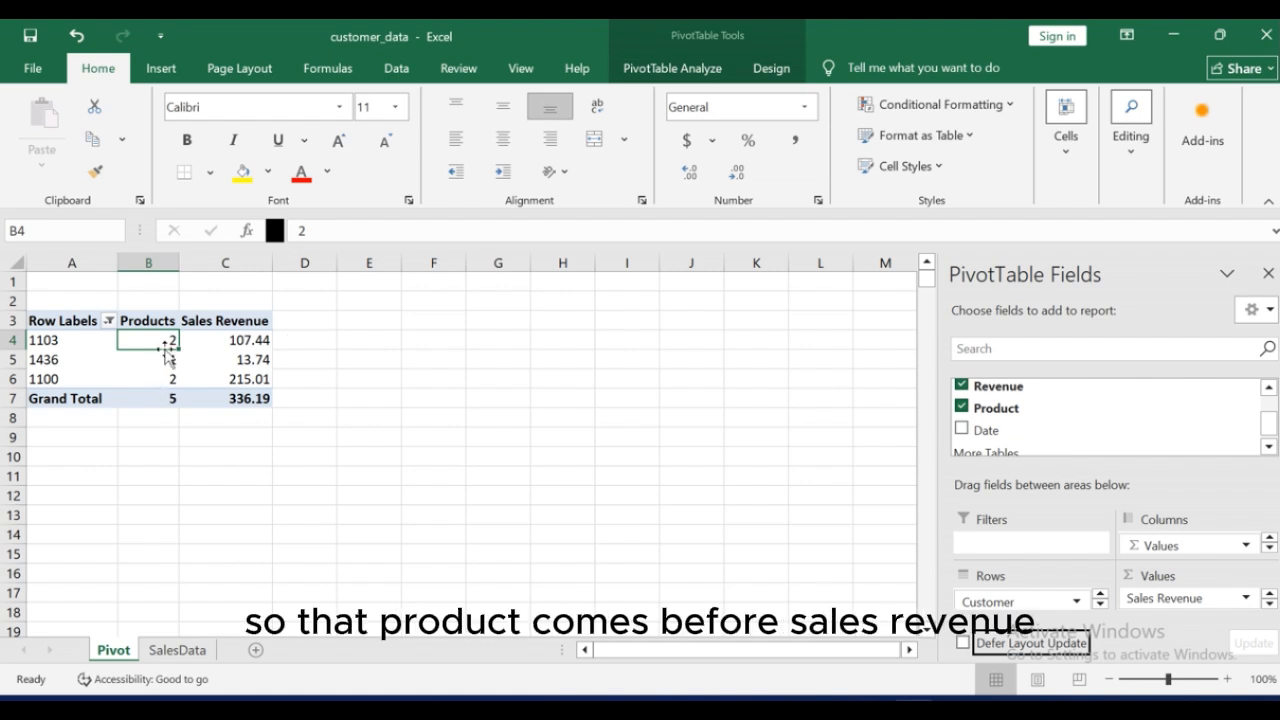
left_click(232, 320)
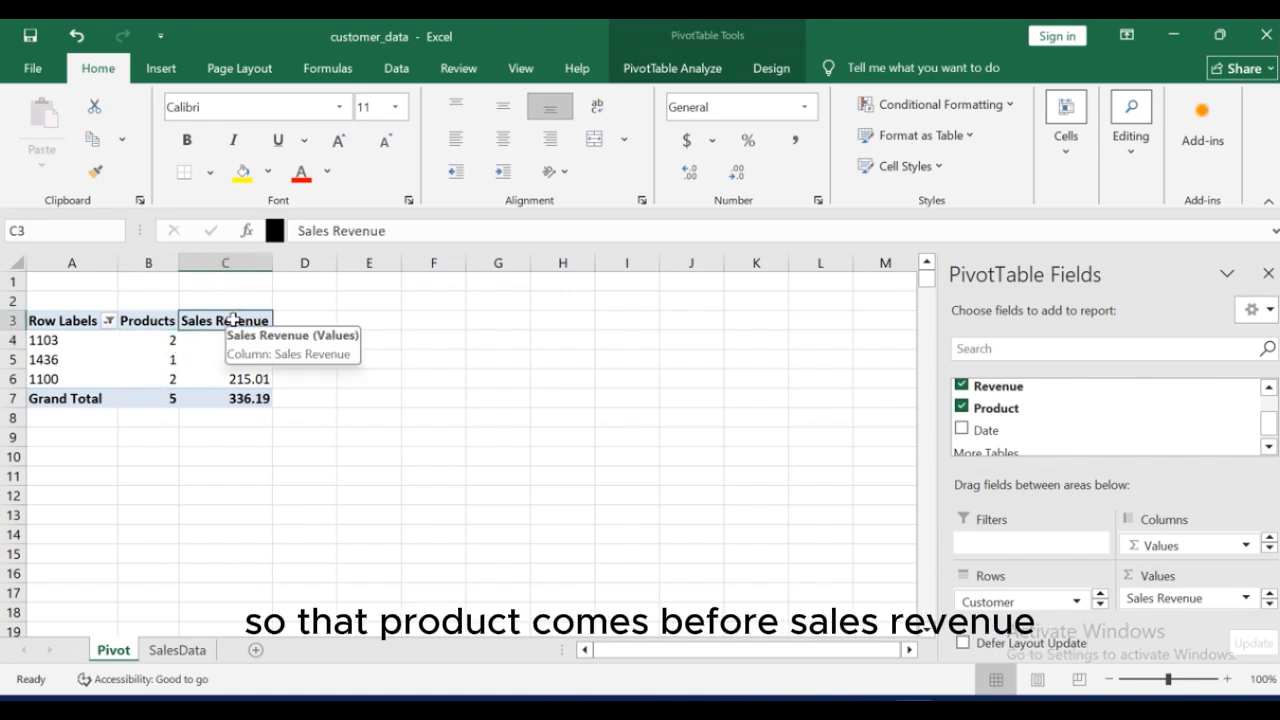
left_click(225, 341)
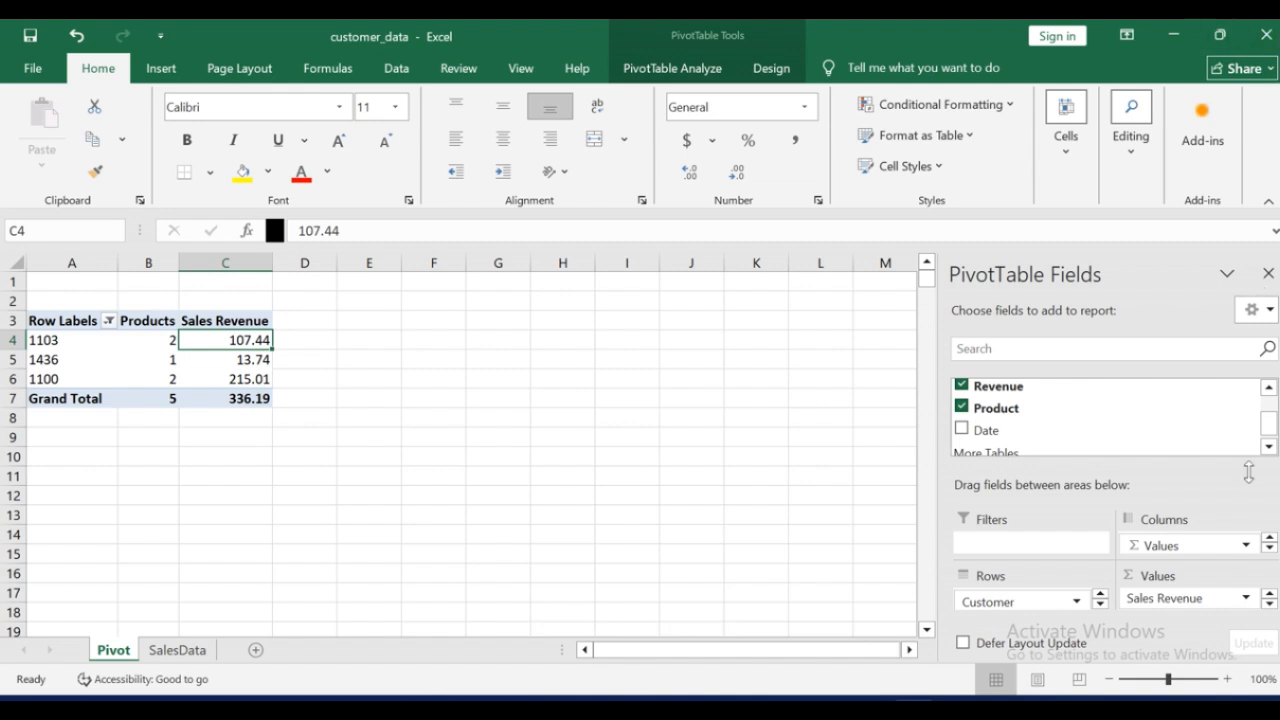
Step: Check which calculation summarizes the Products value field in its Value Field Settings
left_click(1269, 604)
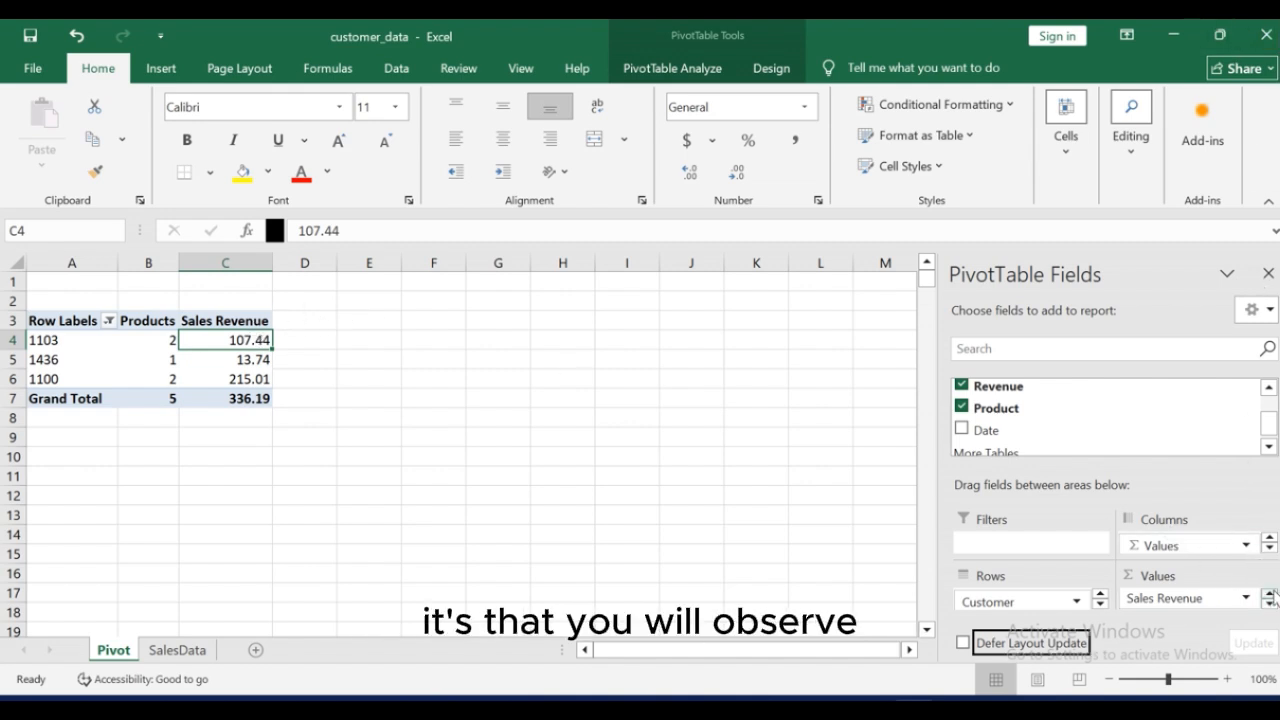
left_click(1269, 594)
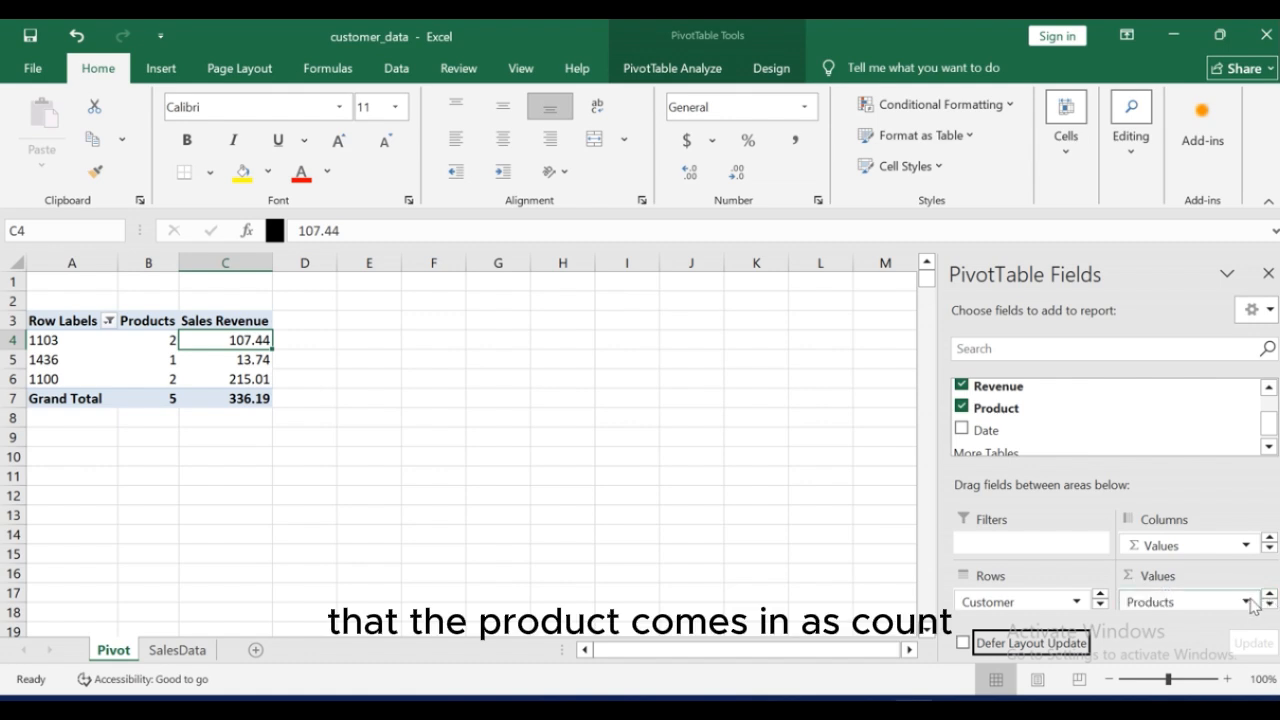
left_click(1247, 602)
left_click(1202, 577)
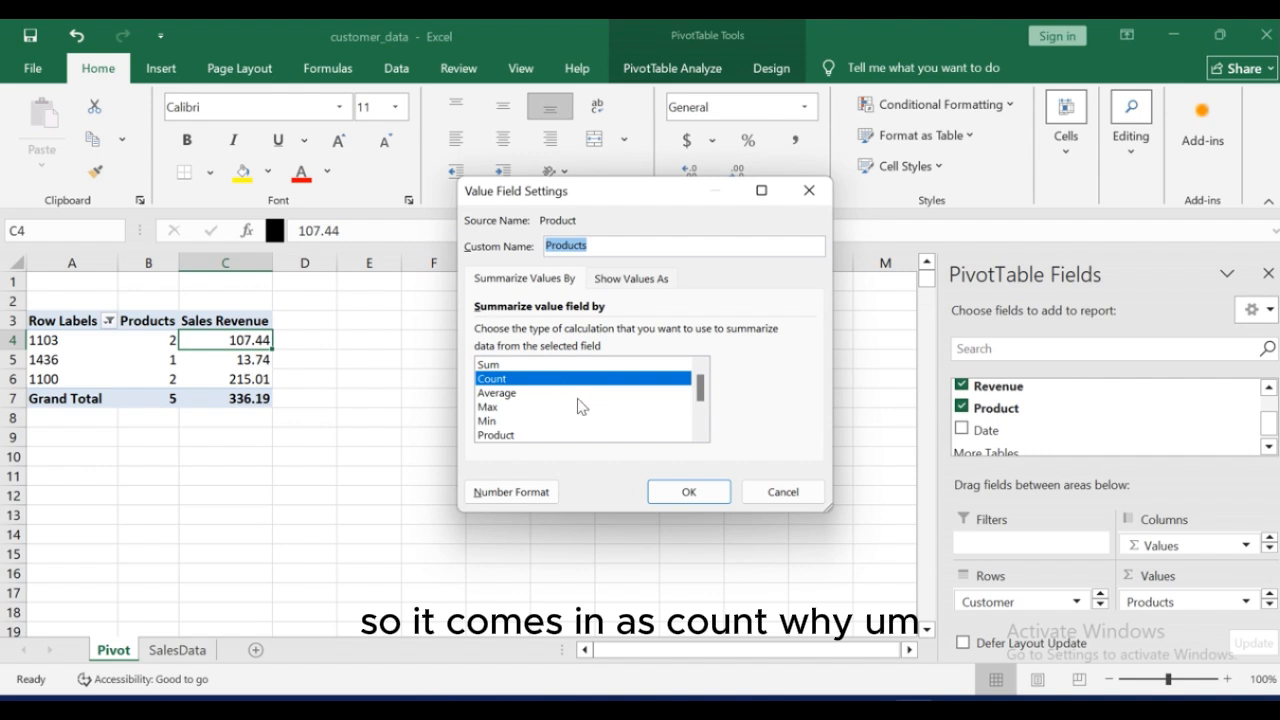
left_click(692, 492)
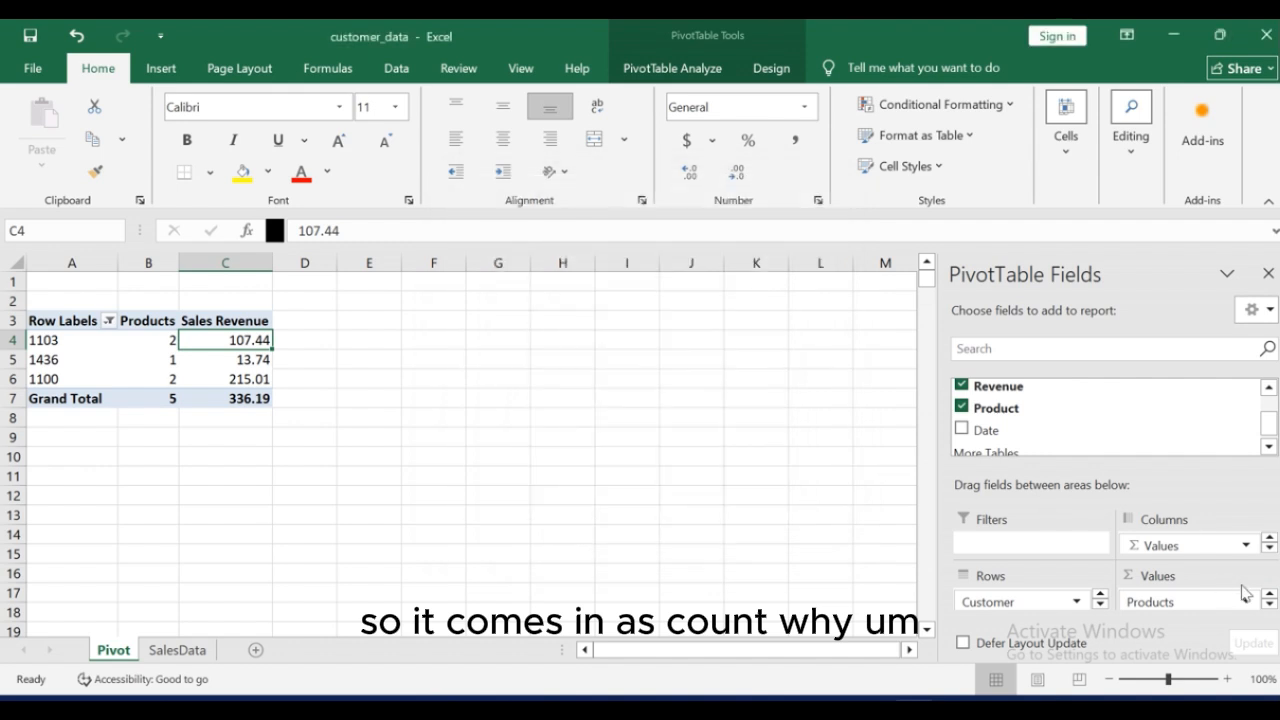
Step: Check which calculation summarizes the Sales Revenue value field in its Value Field Settings
left_click(1270, 605)
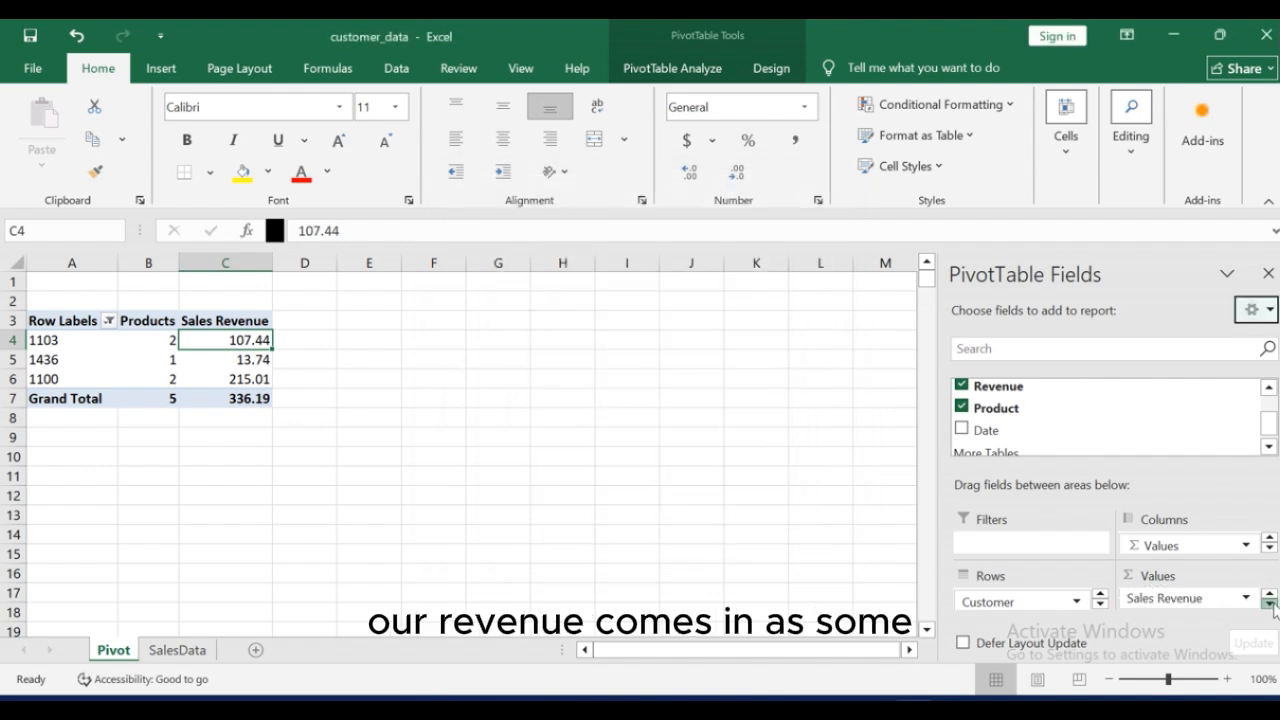
left_click(1245, 598)
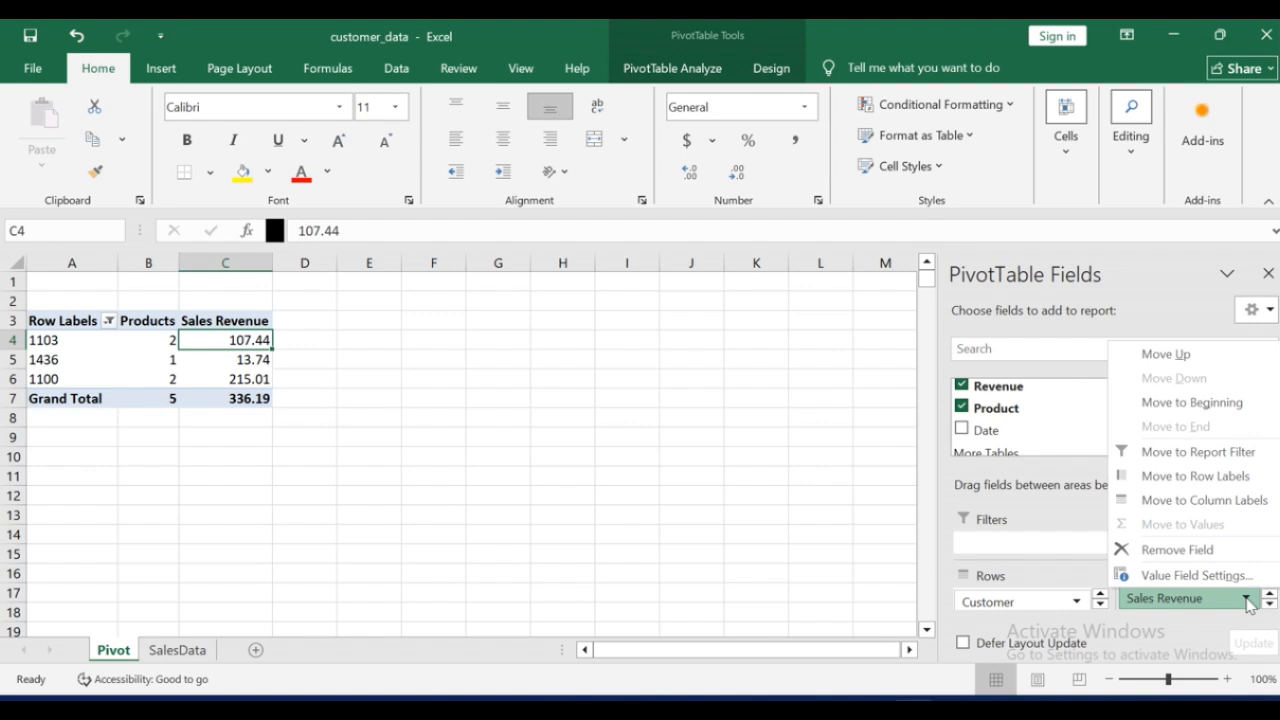
left_click(1197, 575)
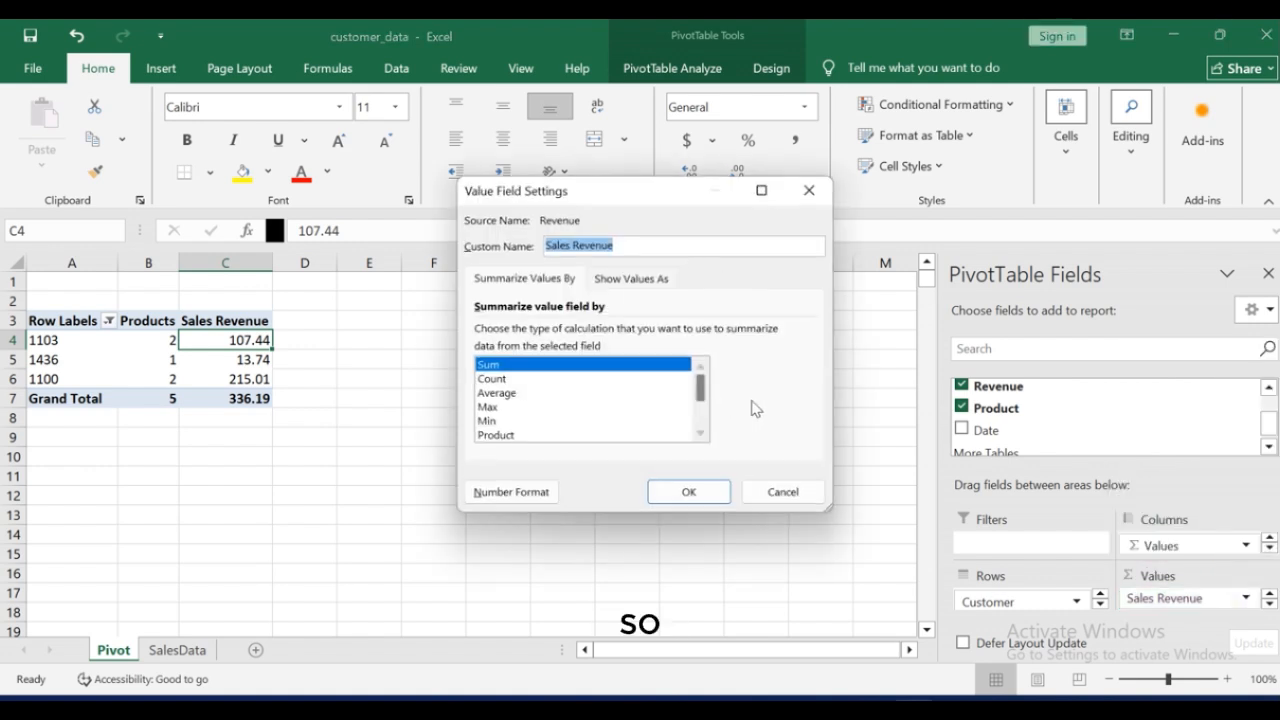
left_click(782, 491)
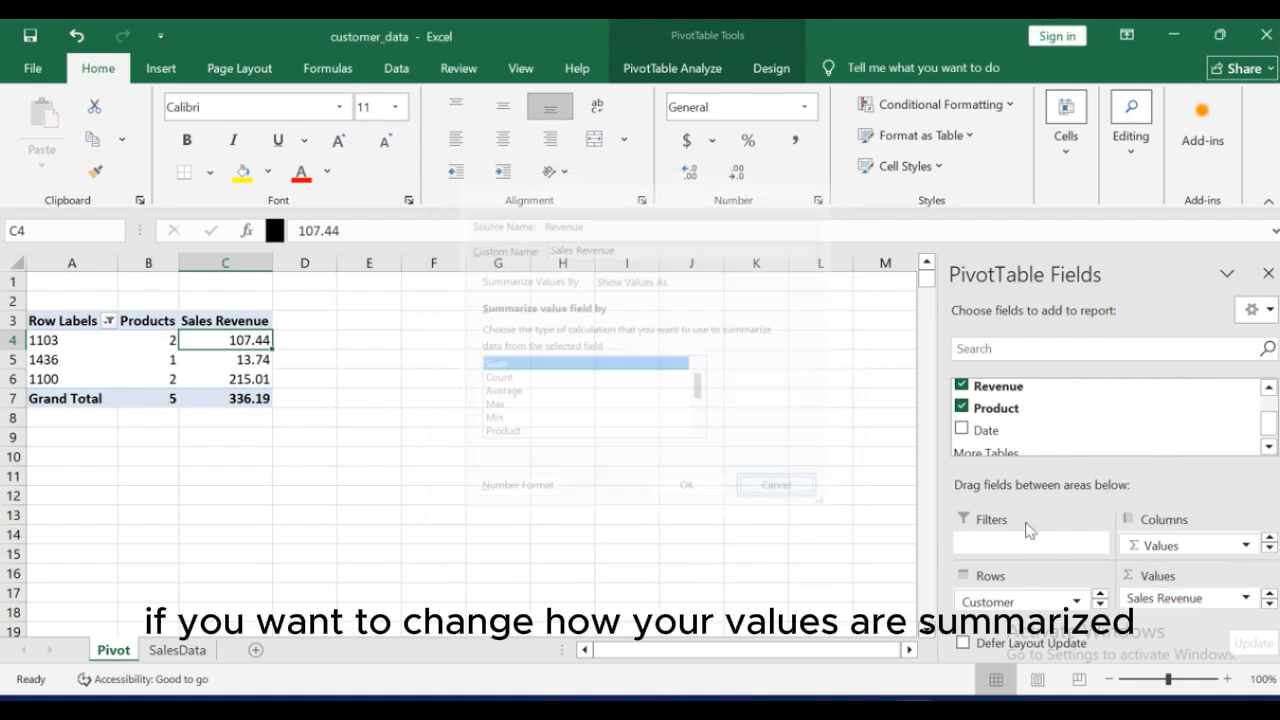
Step: Reopen the Sales Revenue Value Field Settings and review the available Summarize Values By calculations
left_click(1247, 600)
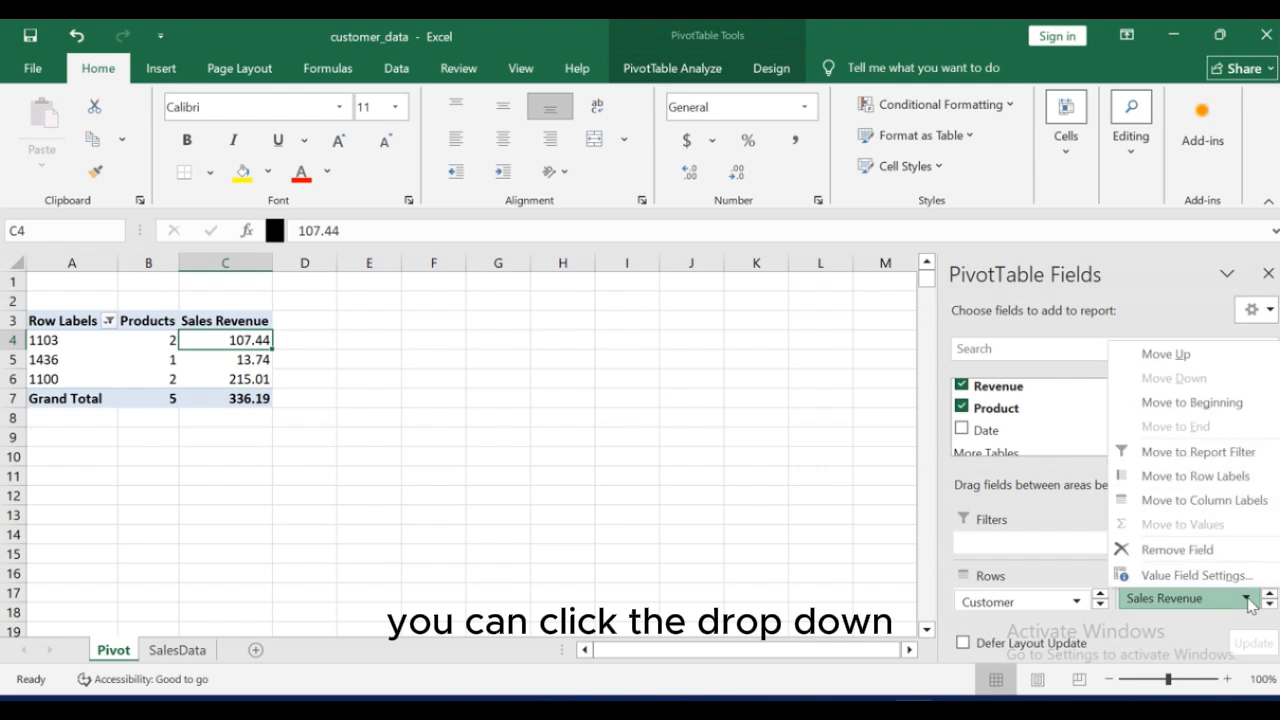
left_click(1228, 578)
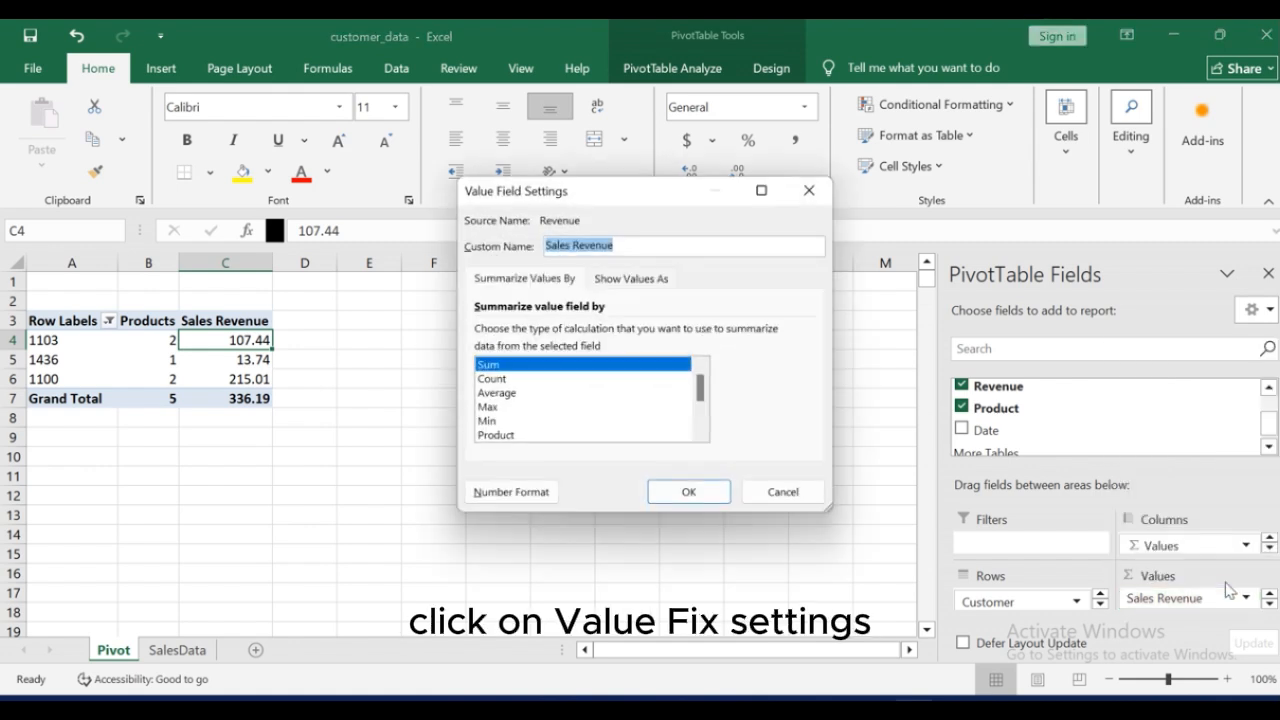
left_click(699, 434)
left_click(699, 434)
left_click(699, 434)
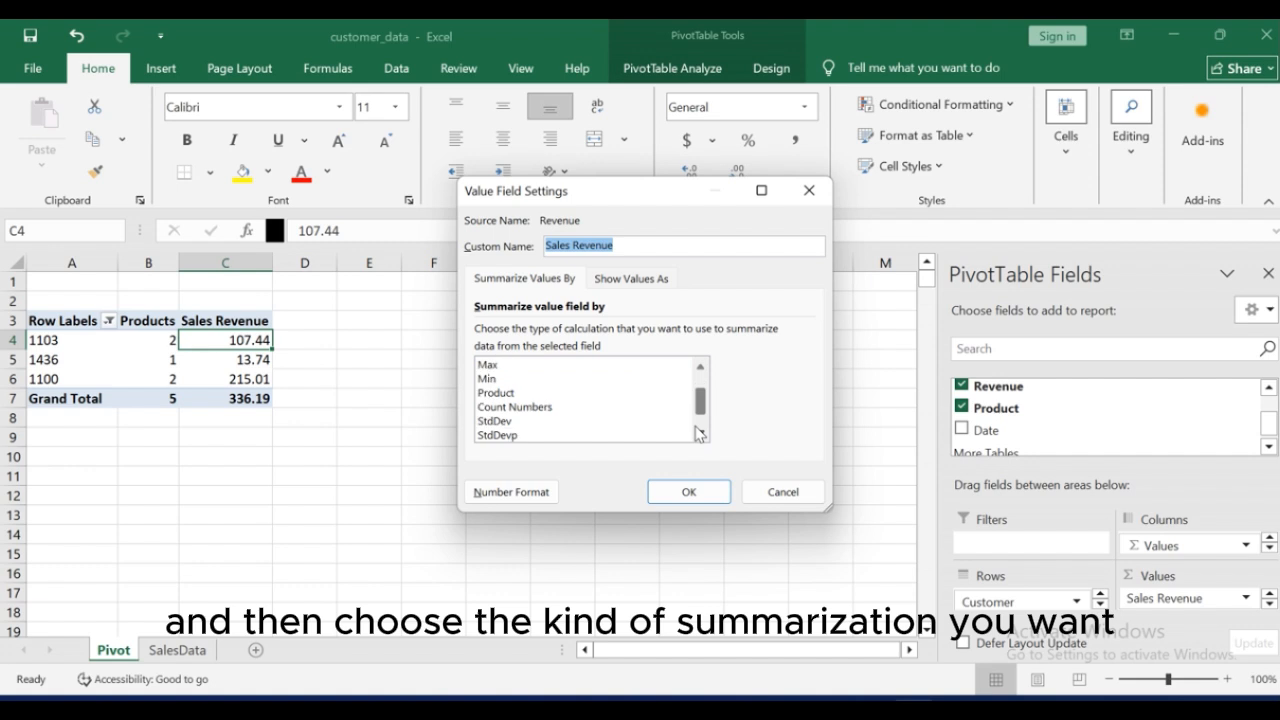
left_click(699, 434)
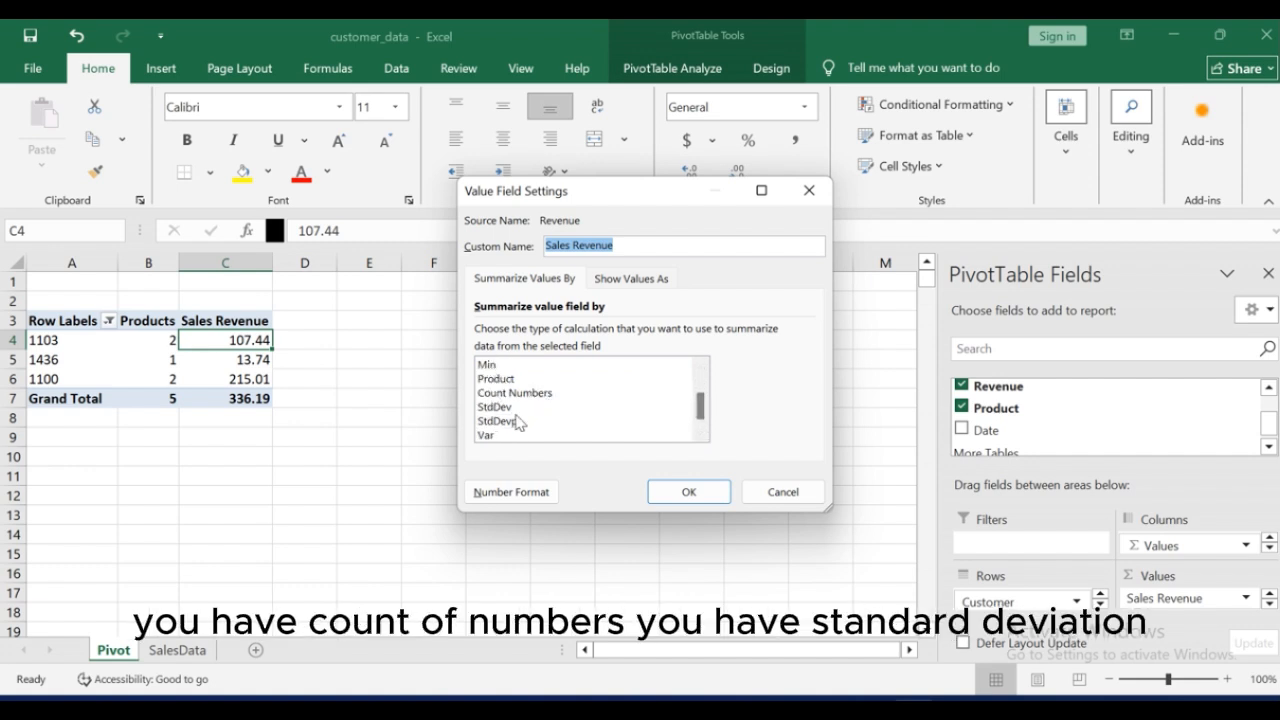
left_click(699, 367)
left_click(699, 367)
left_click(699, 367)
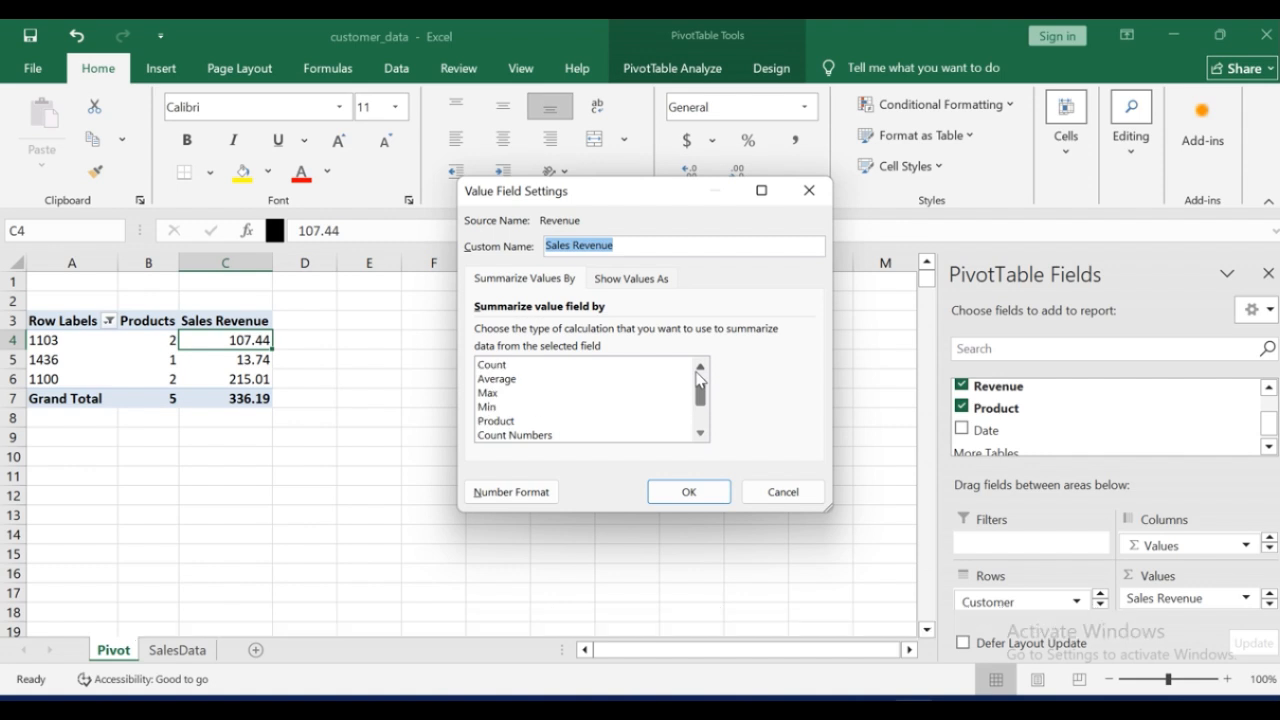
left_click(699, 367)
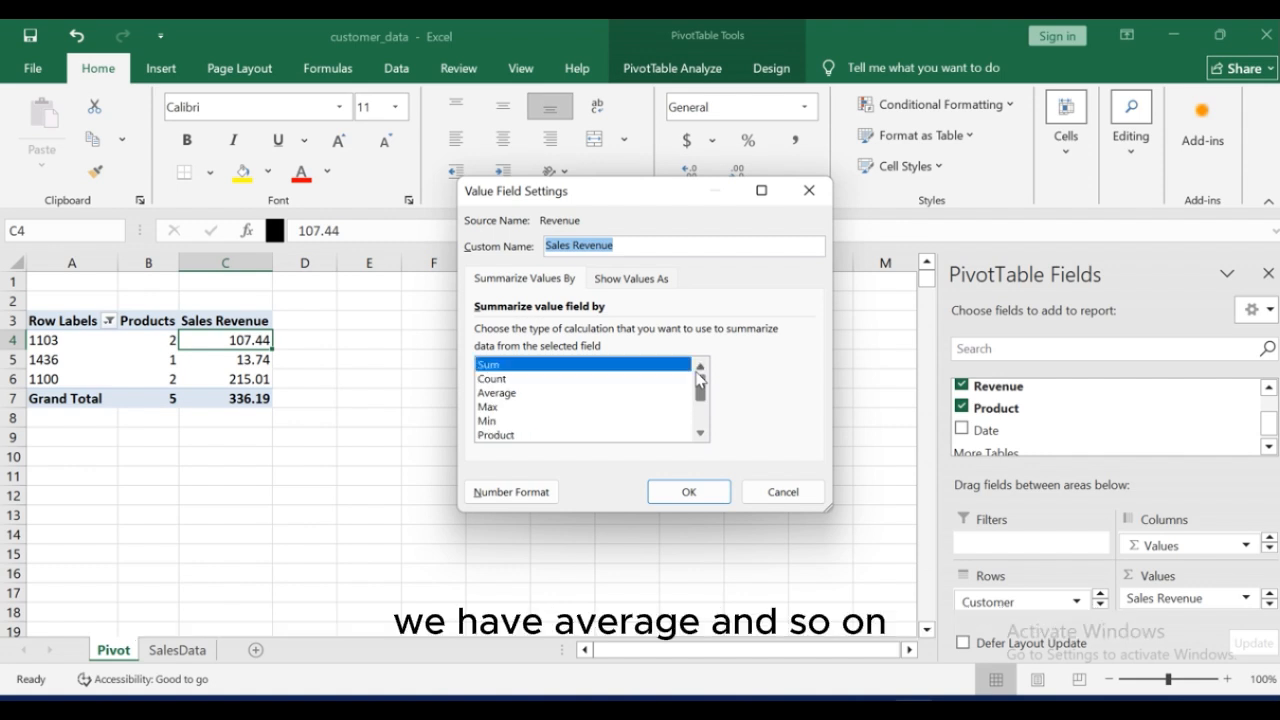
Step: Review the Show Values As calculations offered for Sales Revenue and close its settings without changing anything
left_click(645, 281)
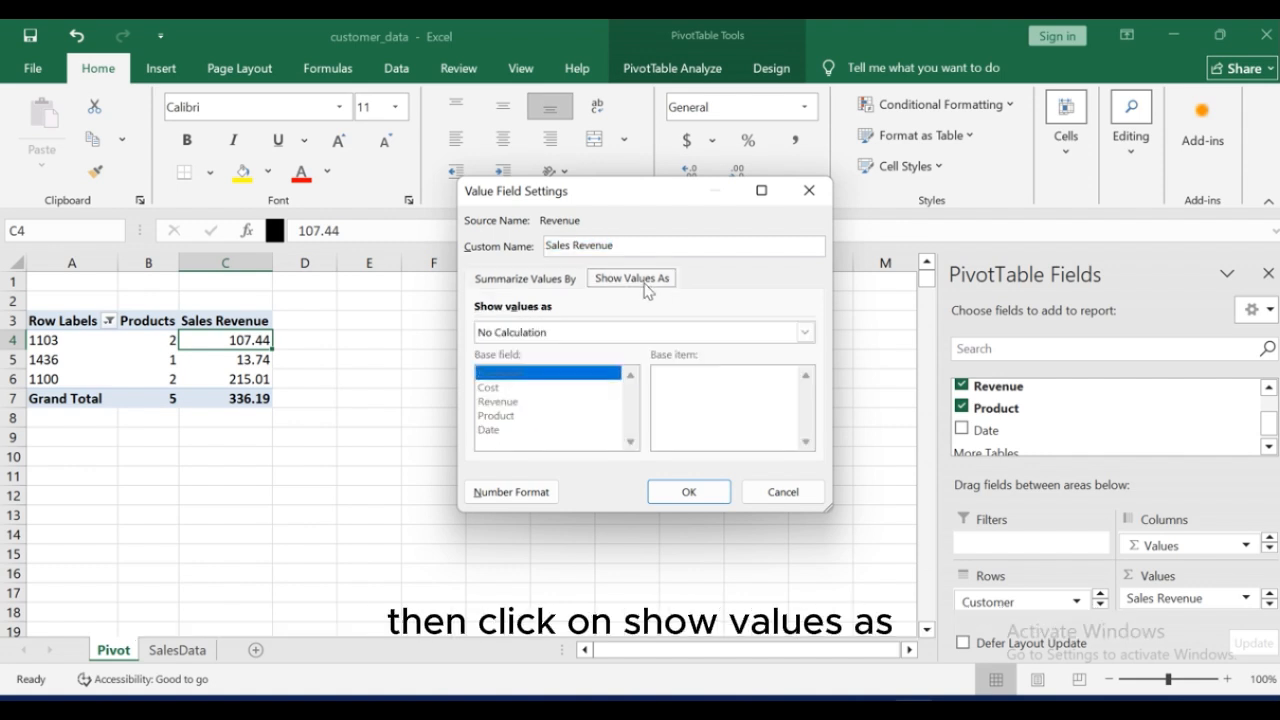
left_click(649, 339)
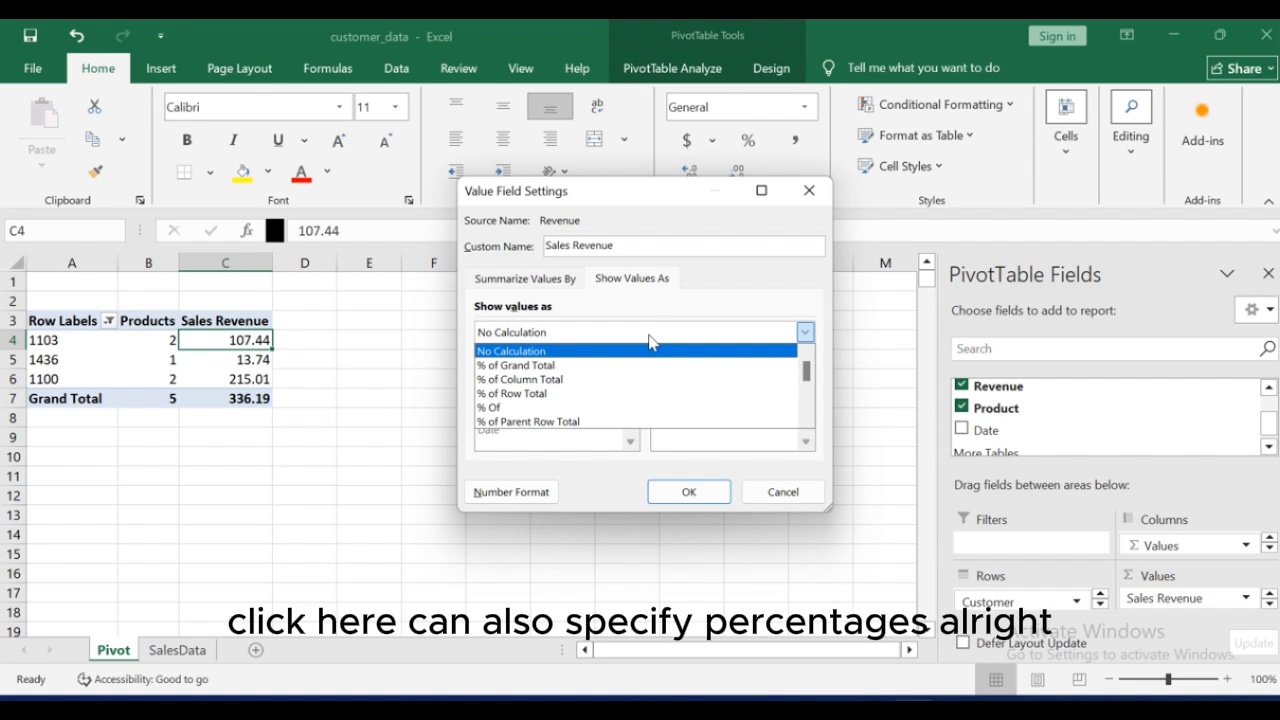
scroll(620, 390, "down", 4)
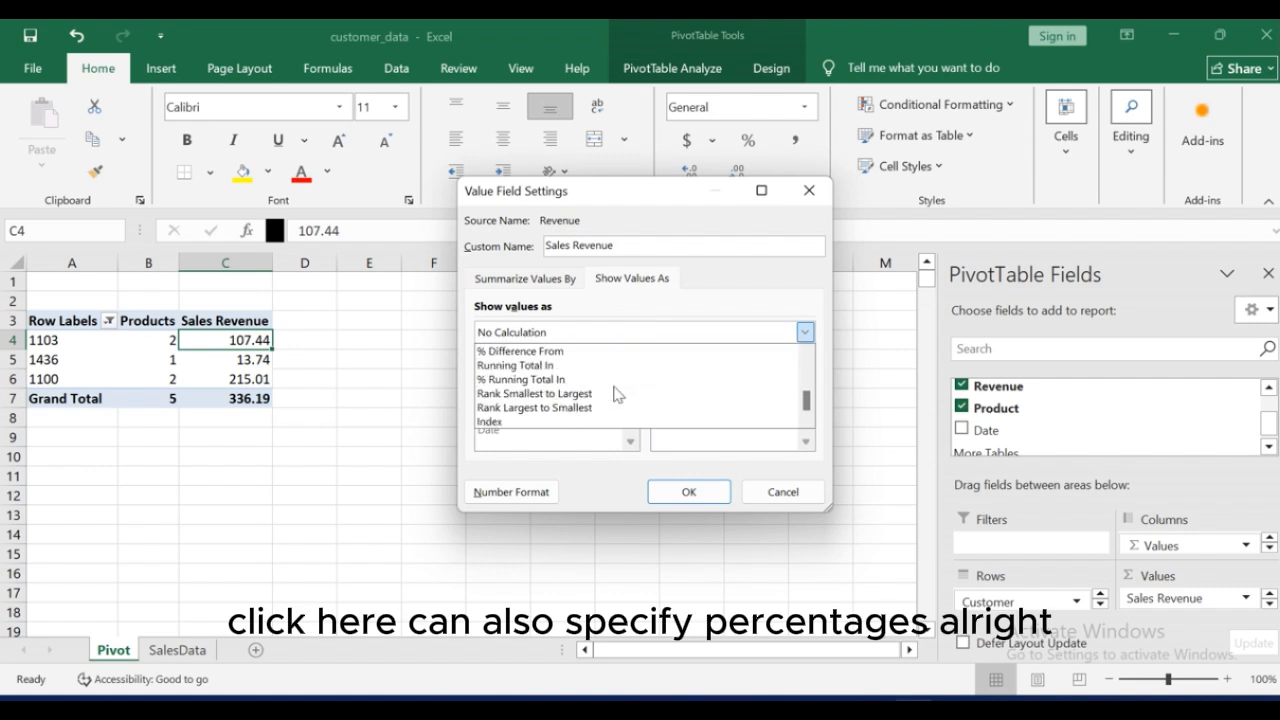
left_click(772, 494)
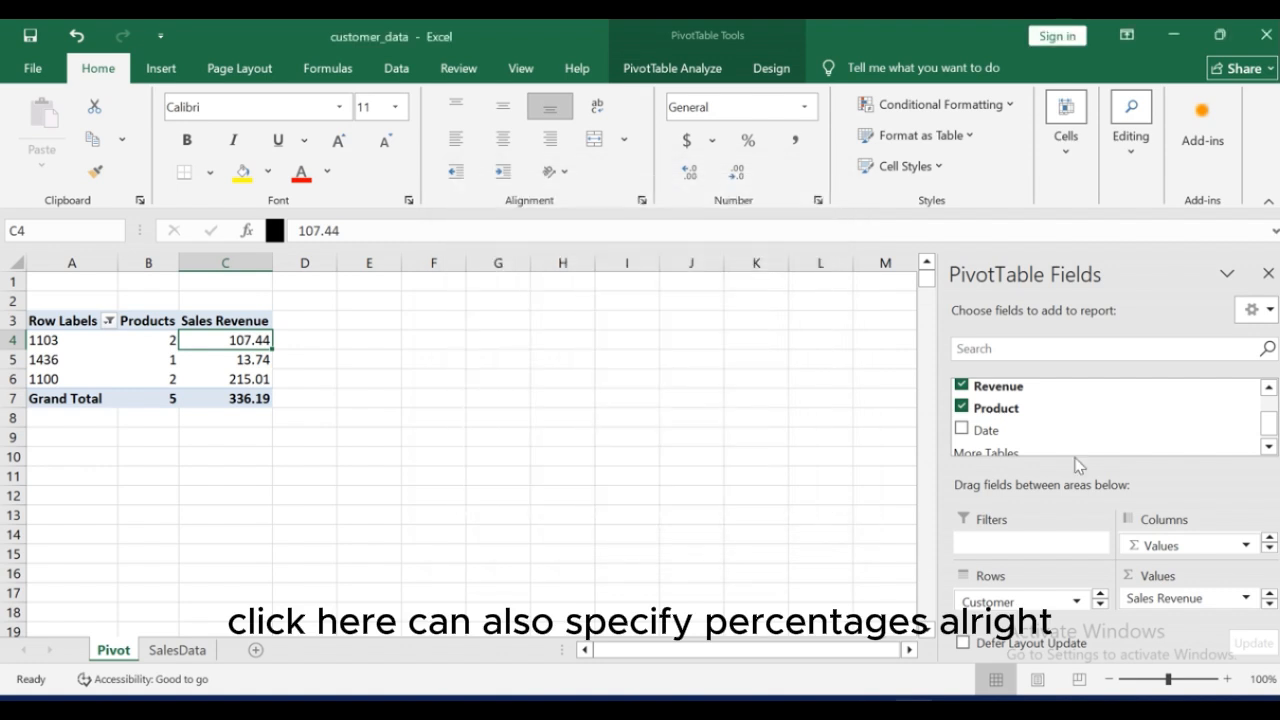
Step: Add the Revenue field to the PivotTable's Values area a second time
scroll(1272, 398, "up", 2)
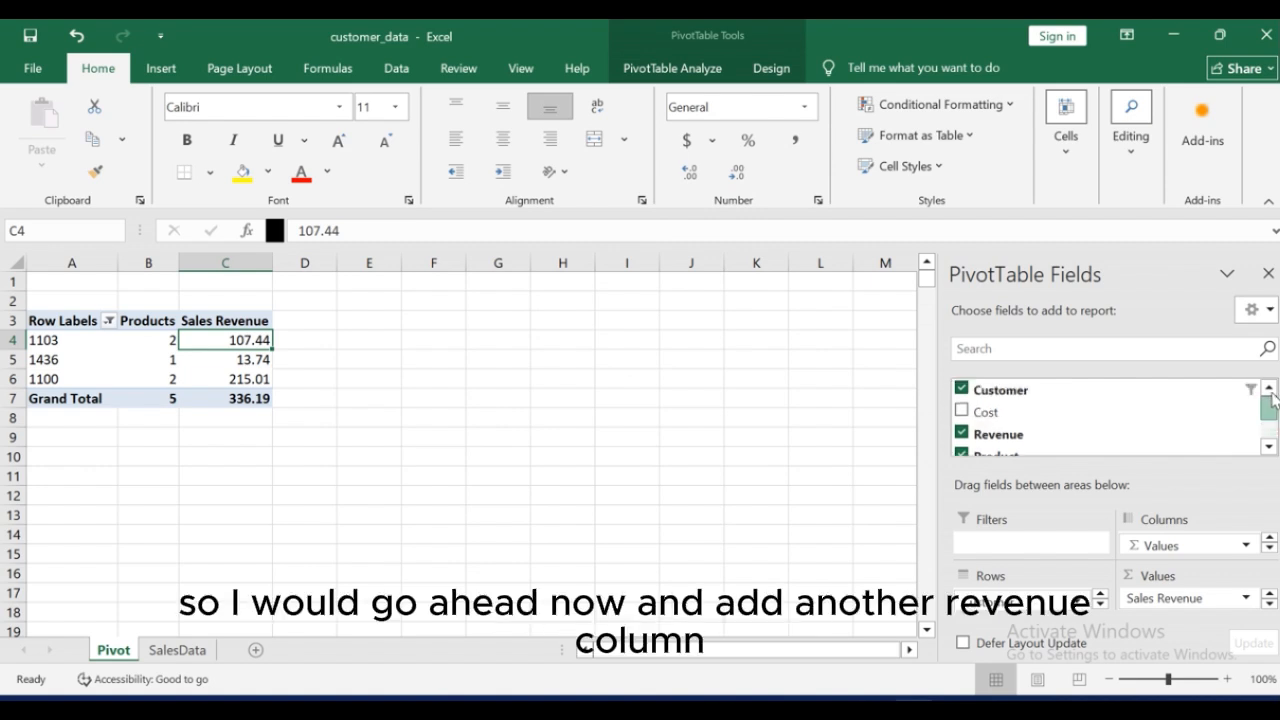
left_click_drag(1005, 435, 1183, 612)
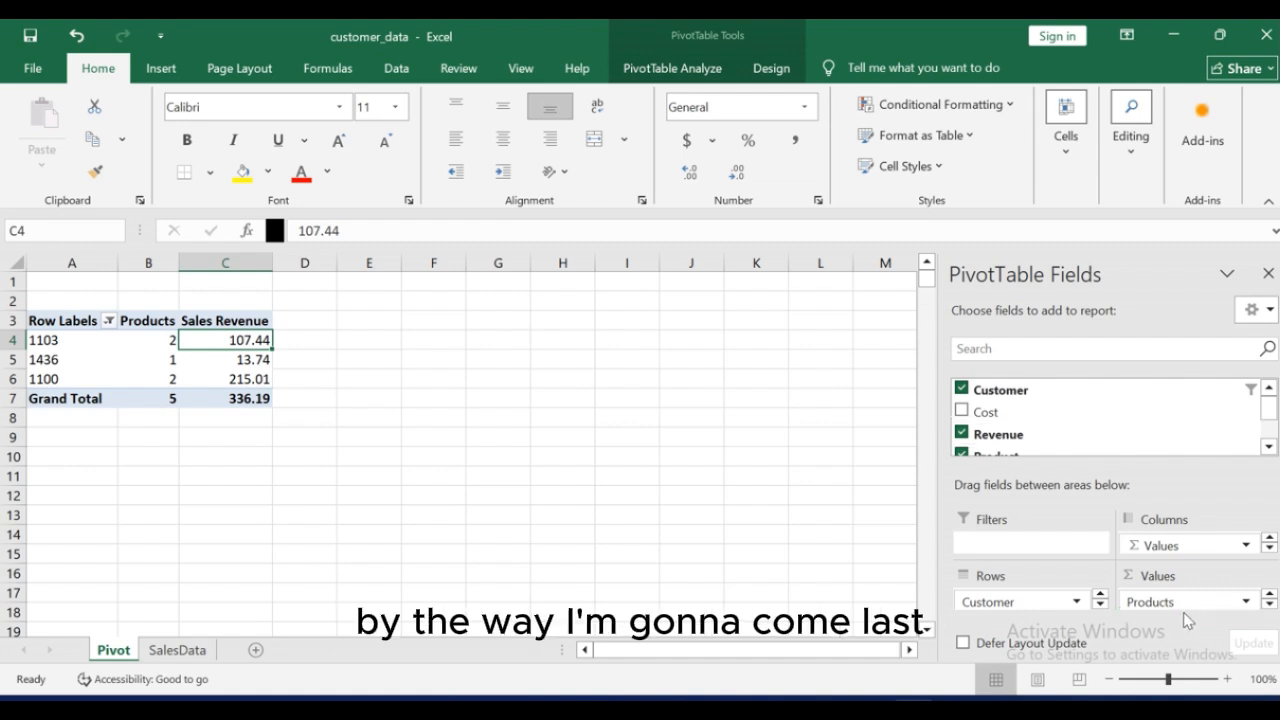
left_click(1270, 606)
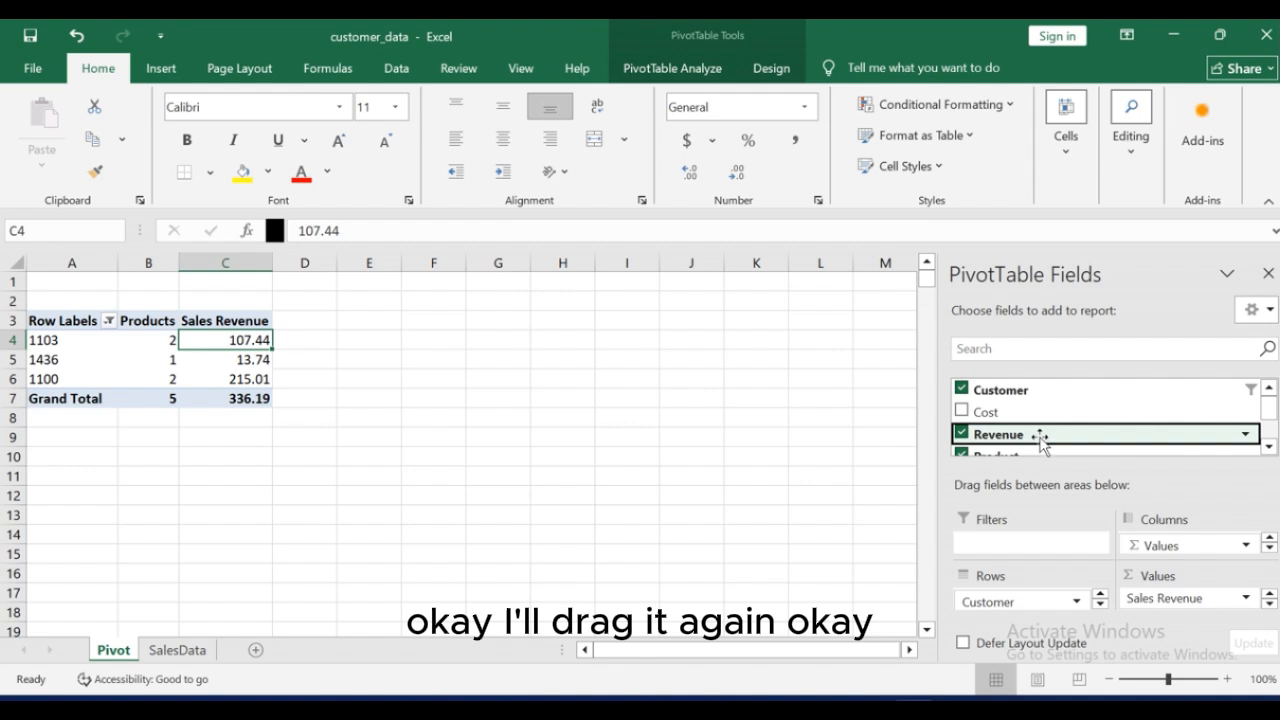
left_click_drag(1040, 440, 1160, 598)
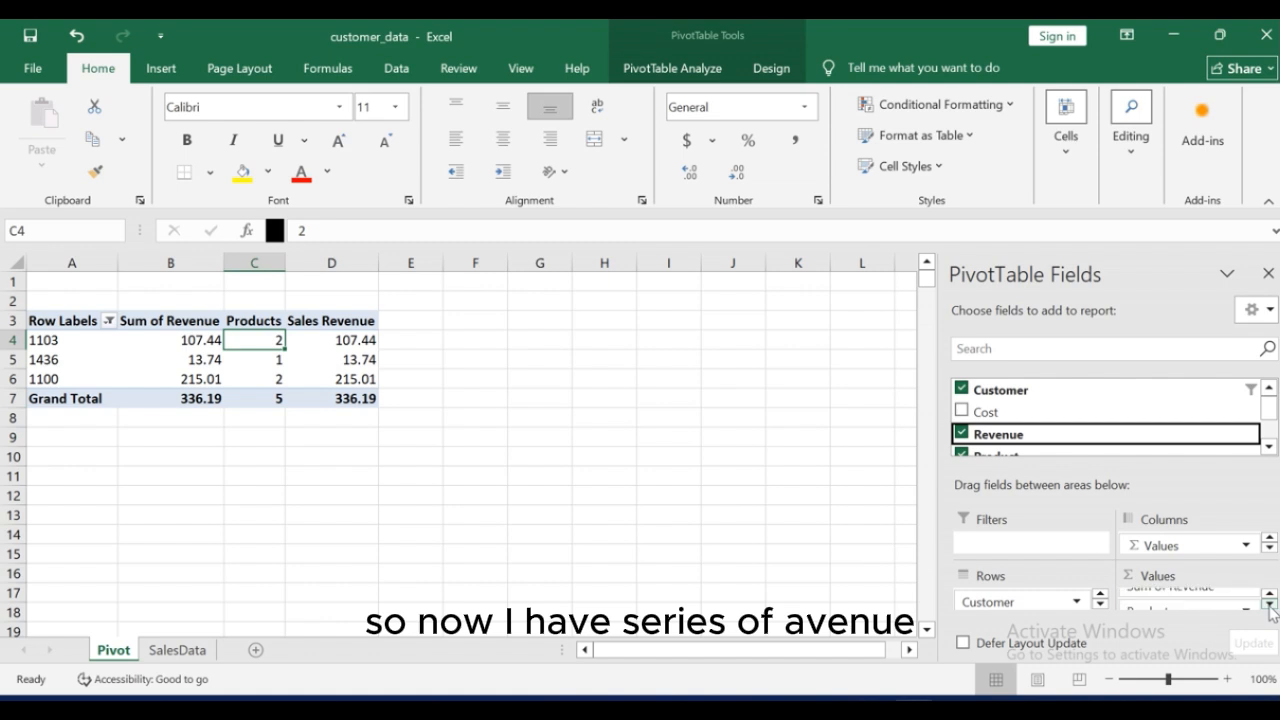
Step: Move the Sum of Revenue value field down past Products and Sales Revenue so it is the PivotTable's last column
left_click(1269, 607)
left_click(1269, 607)
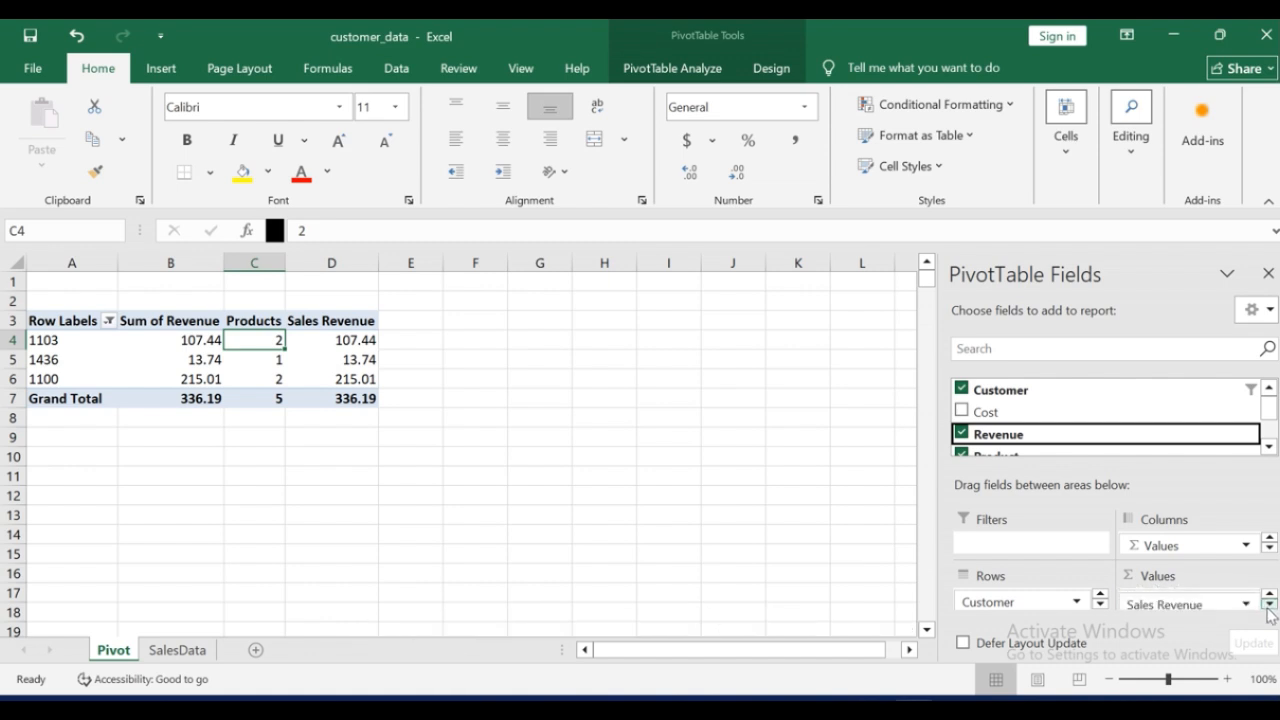
left_click(1269, 606)
left_click(1270, 596)
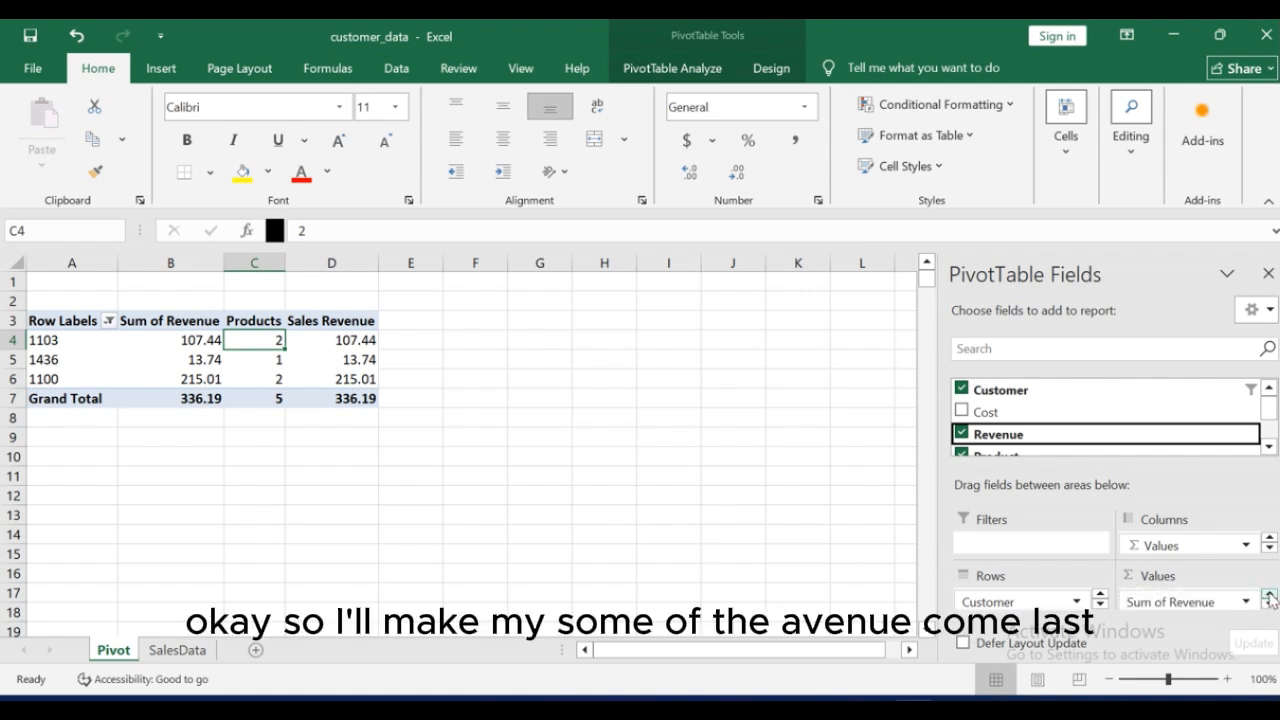
left_click(1246, 602)
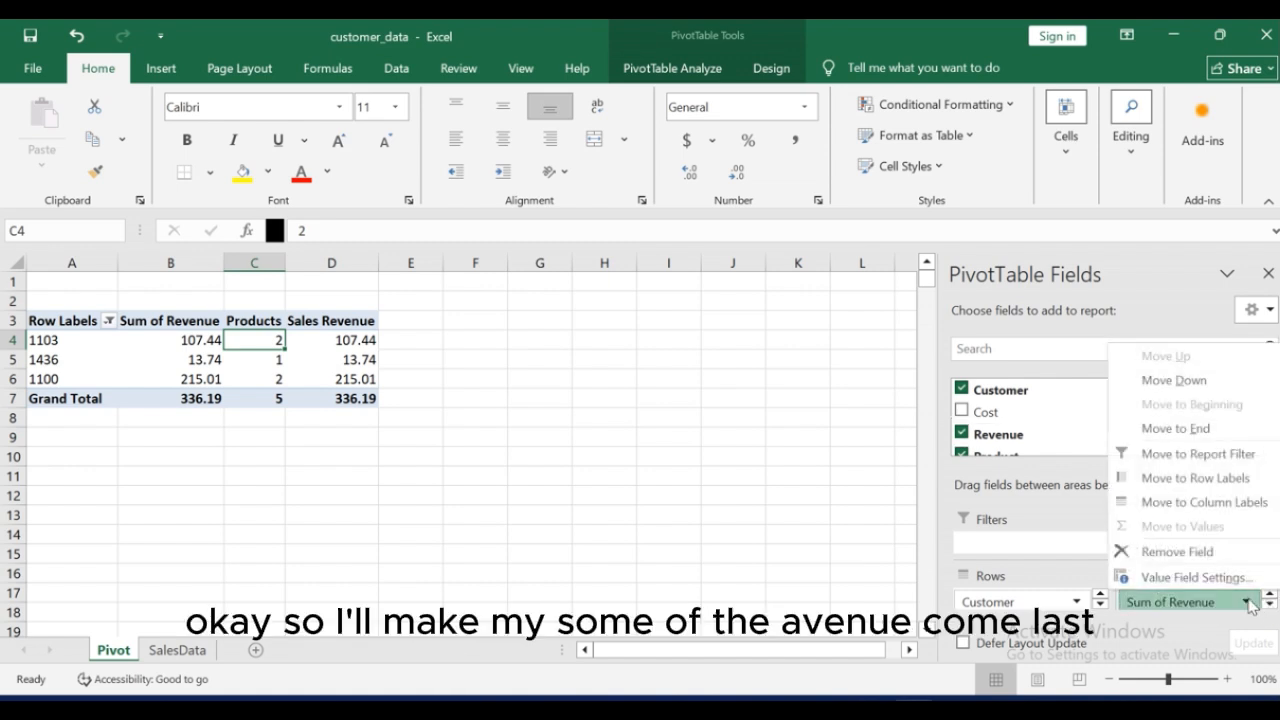
left_click(1196, 382)
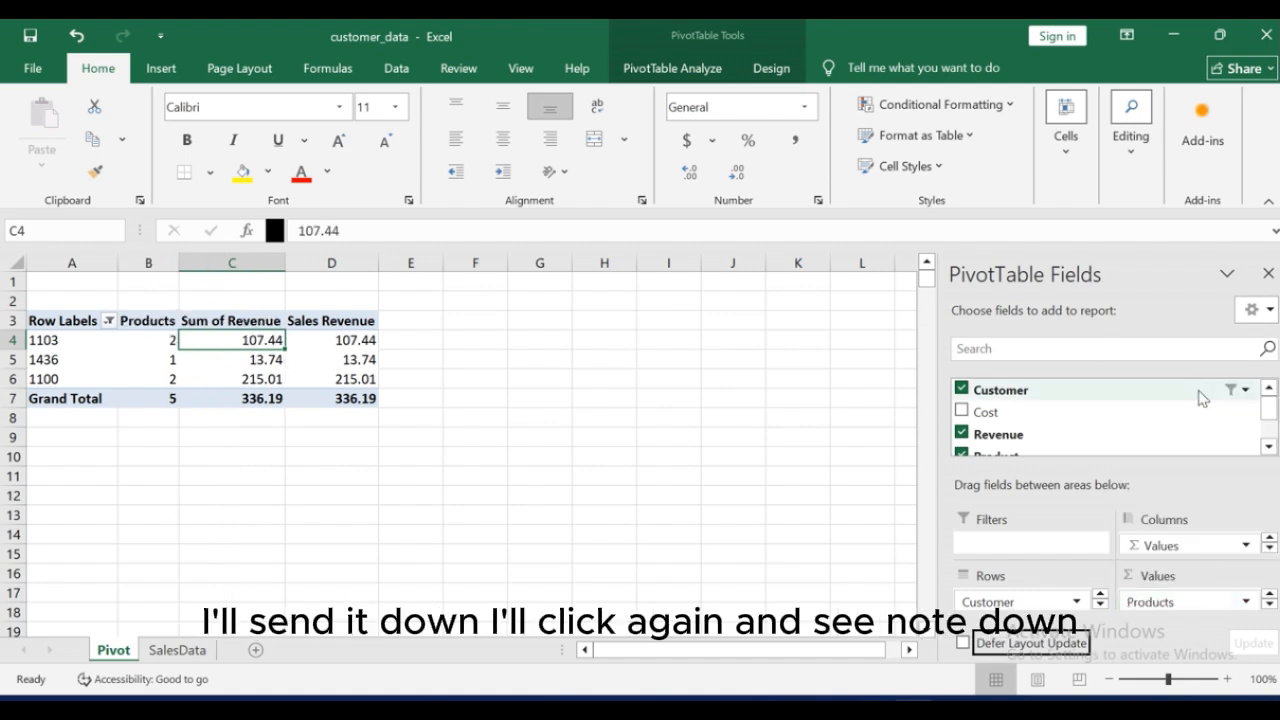
left_click(1268, 605)
left_click(1246, 595)
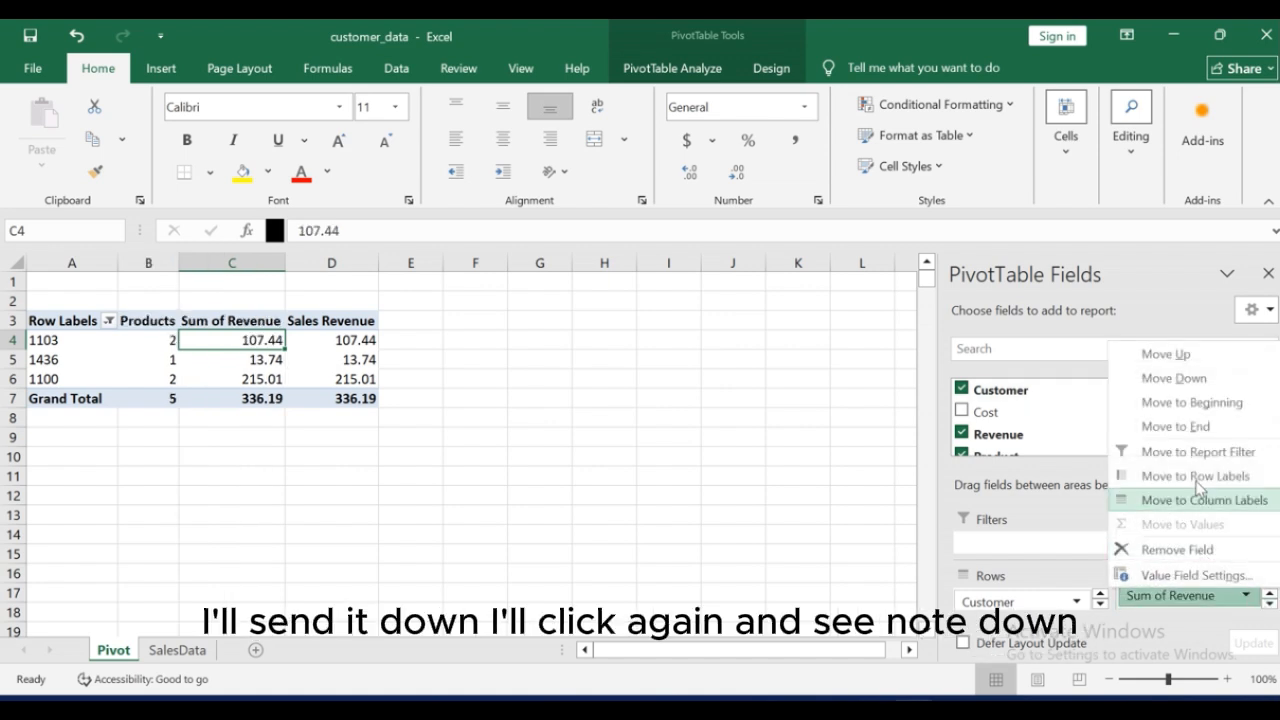
left_click(1195, 377)
left_click(1268, 591)
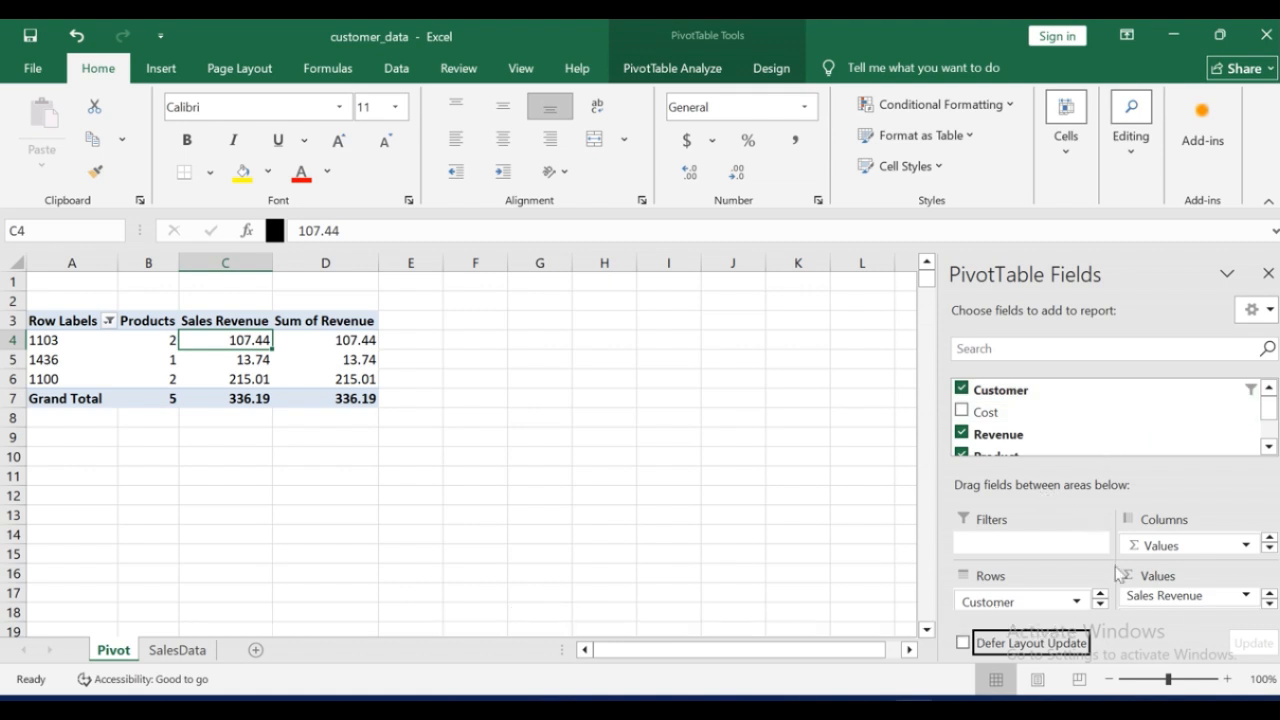
Step: Show the Sum of Revenue value field as % of Column Total
left_click(1268, 604)
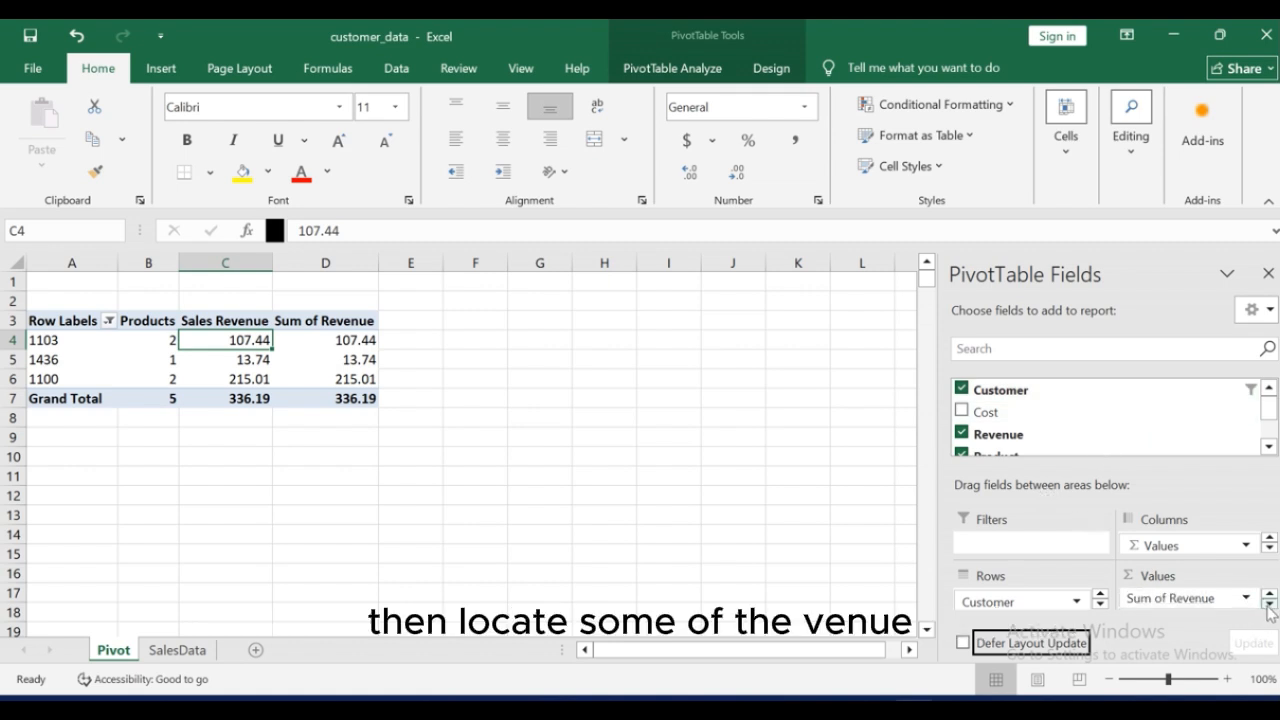
left_click(1246, 598)
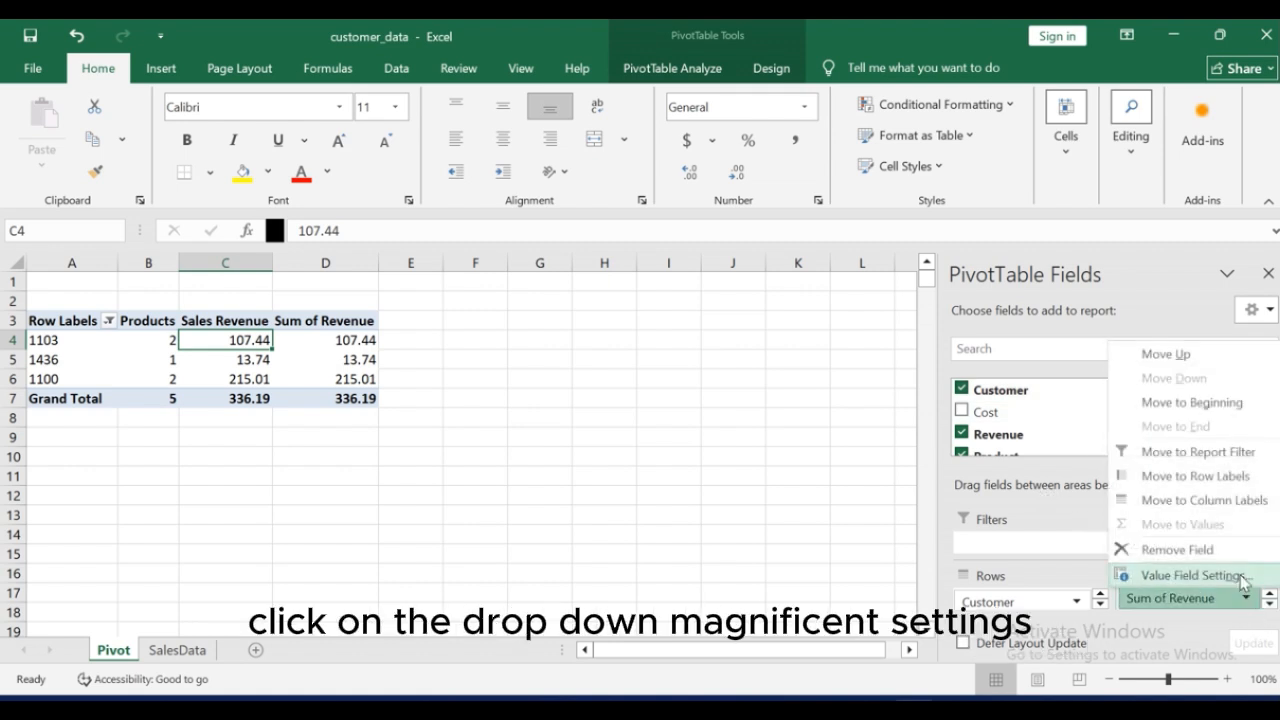
left_click(1221, 580)
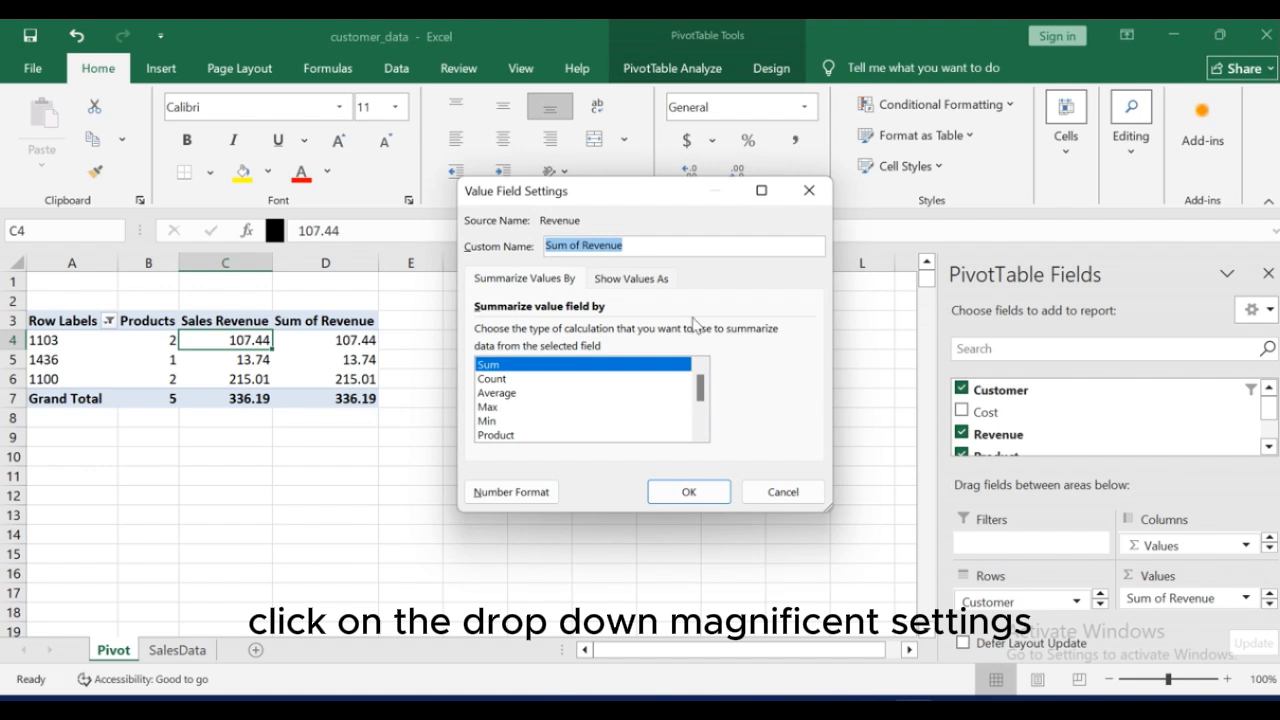
left_click(603, 280)
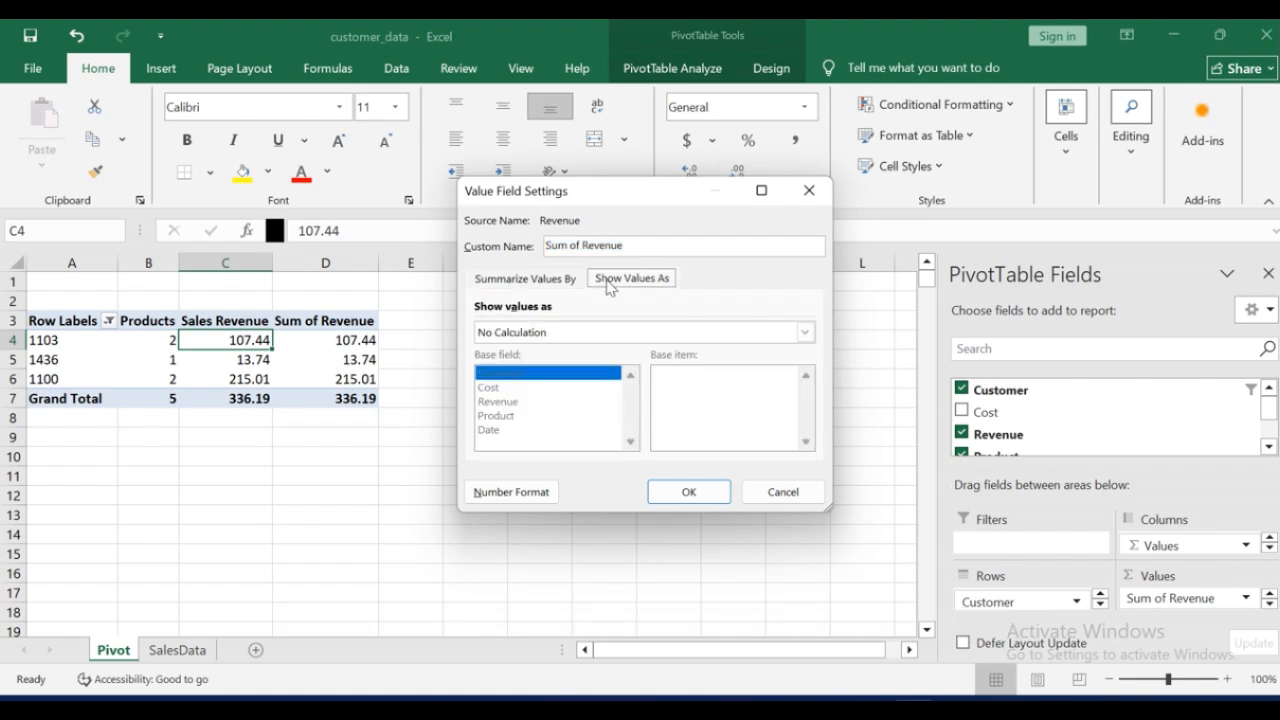
left_click(603, 333)
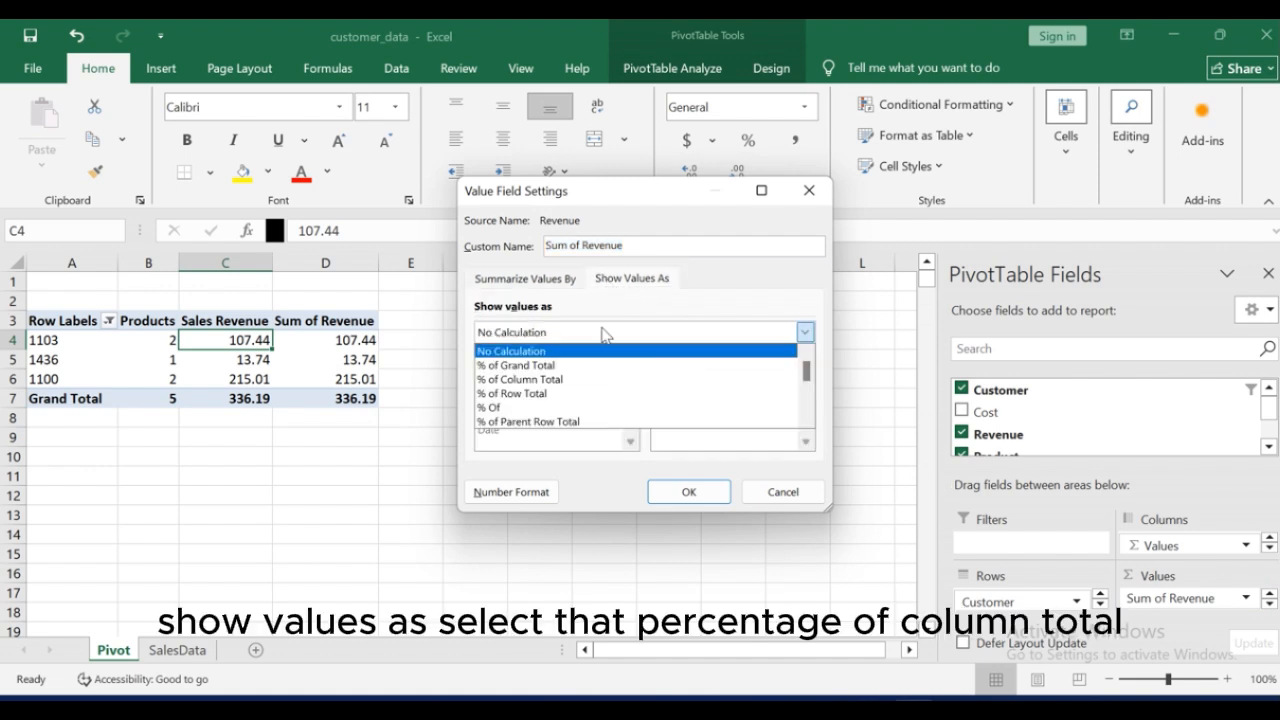
left_click(562, 380)
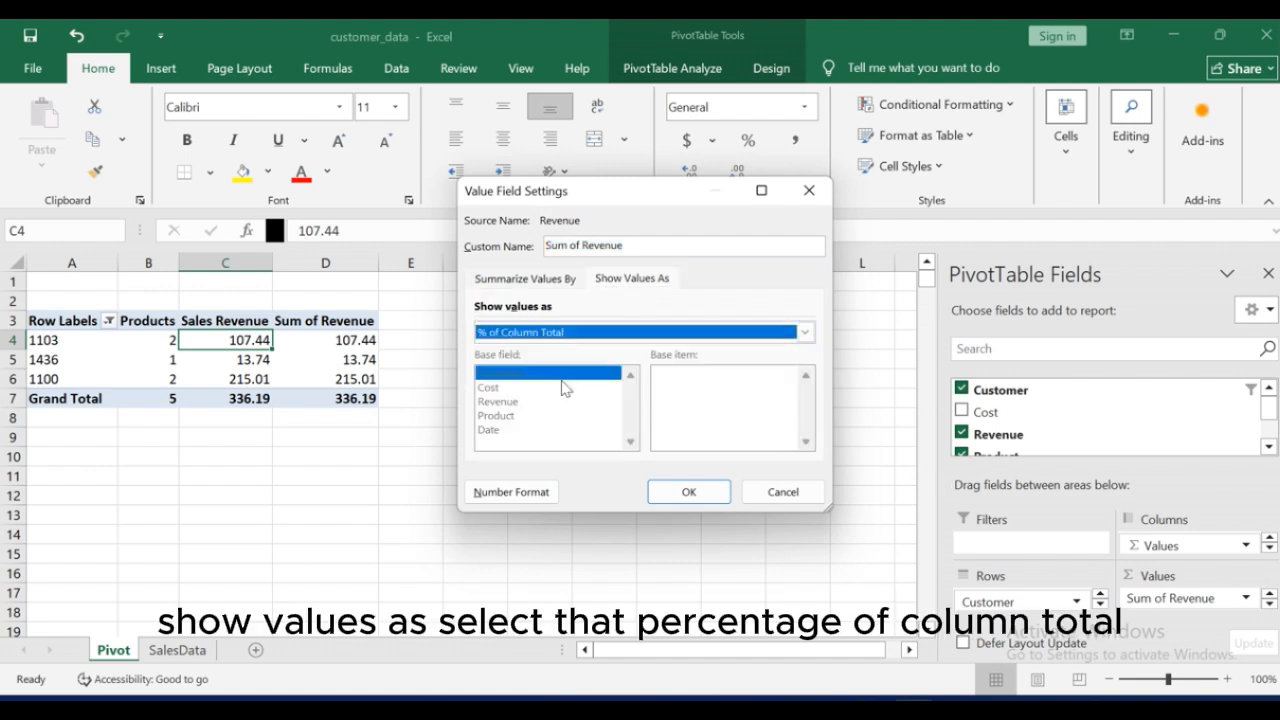
left_click(688, 491)
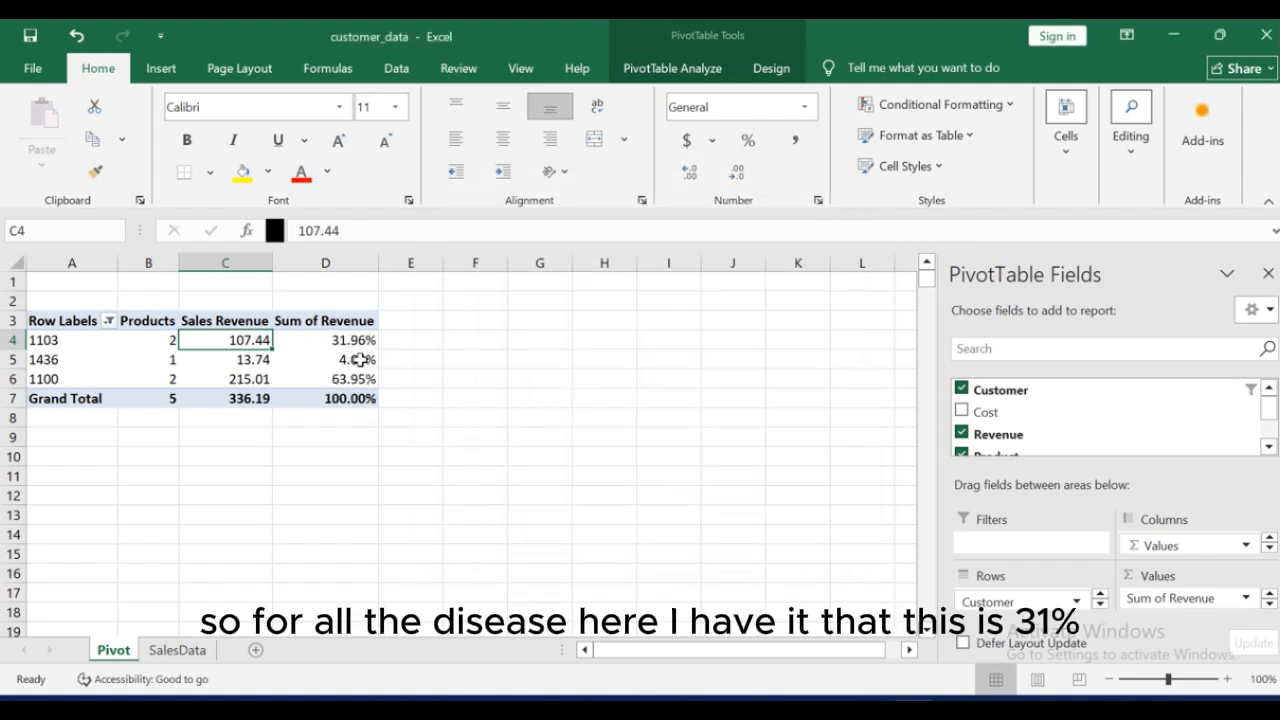
Step: Show the Sum of Revenue value field as % of Grand Total
mouse_move(355, 377)
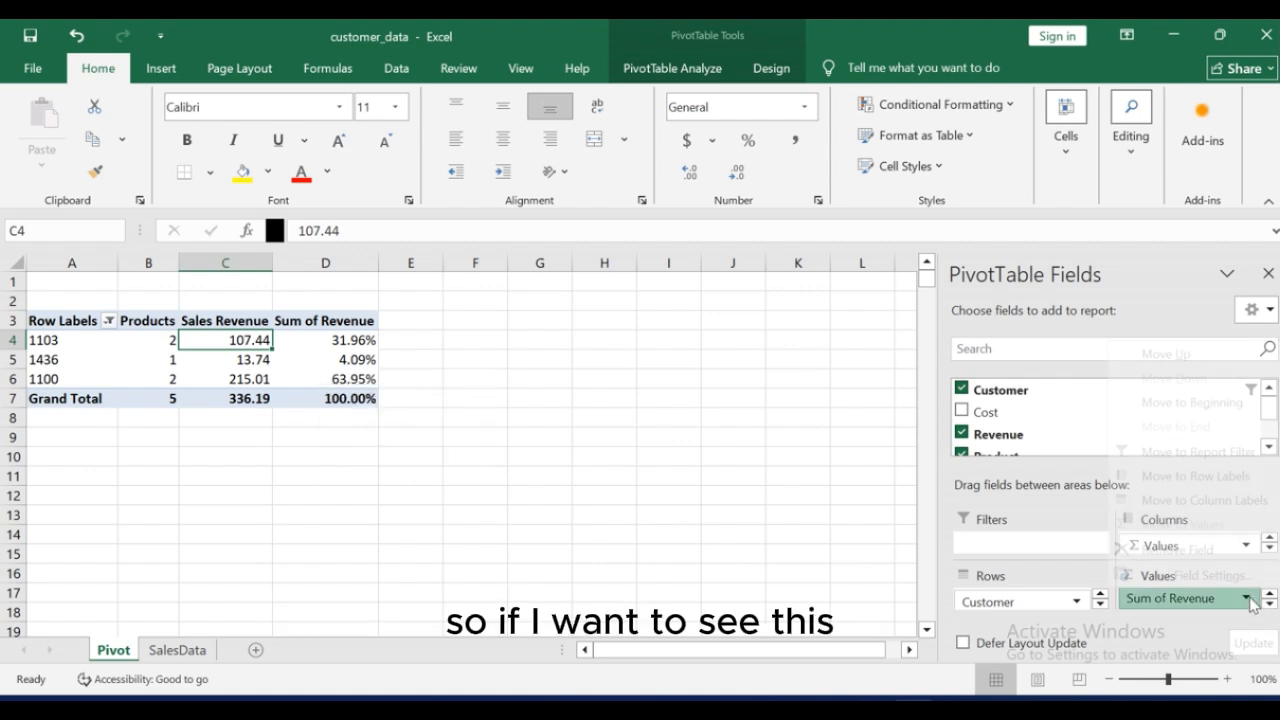
left_click(1247, 598)
left_click(1235, 574)
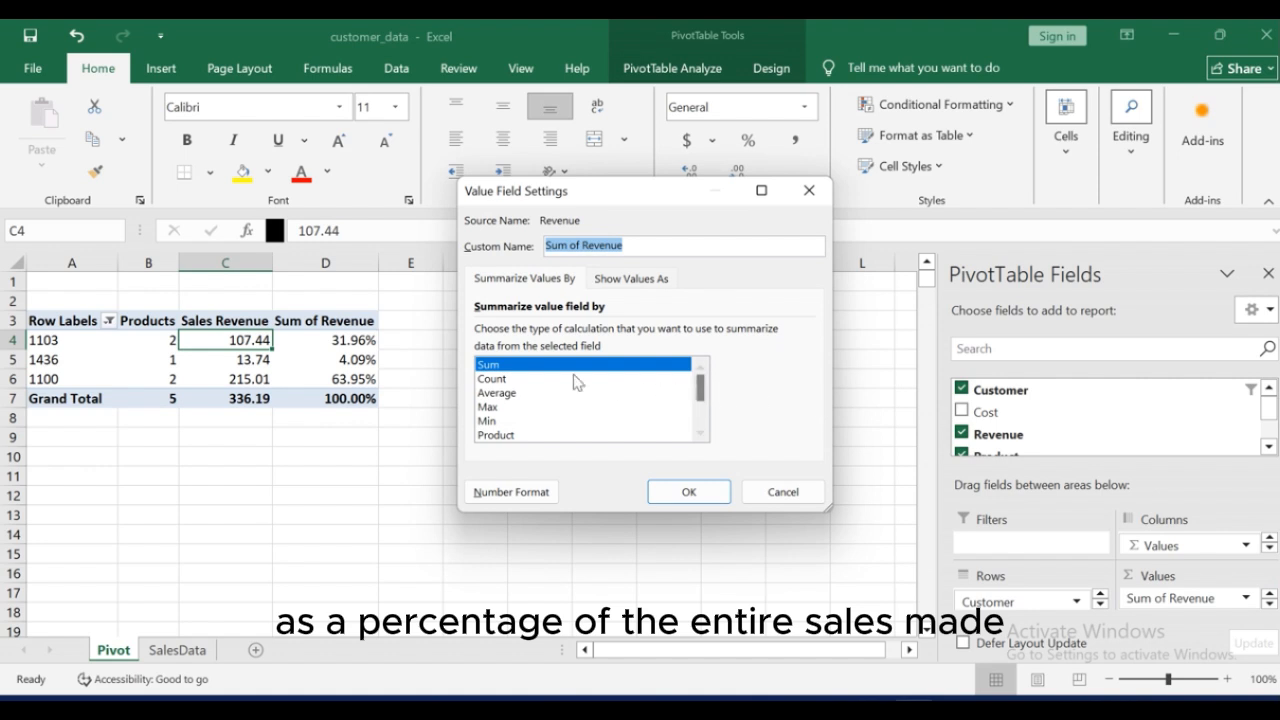
left_click(663, 283)
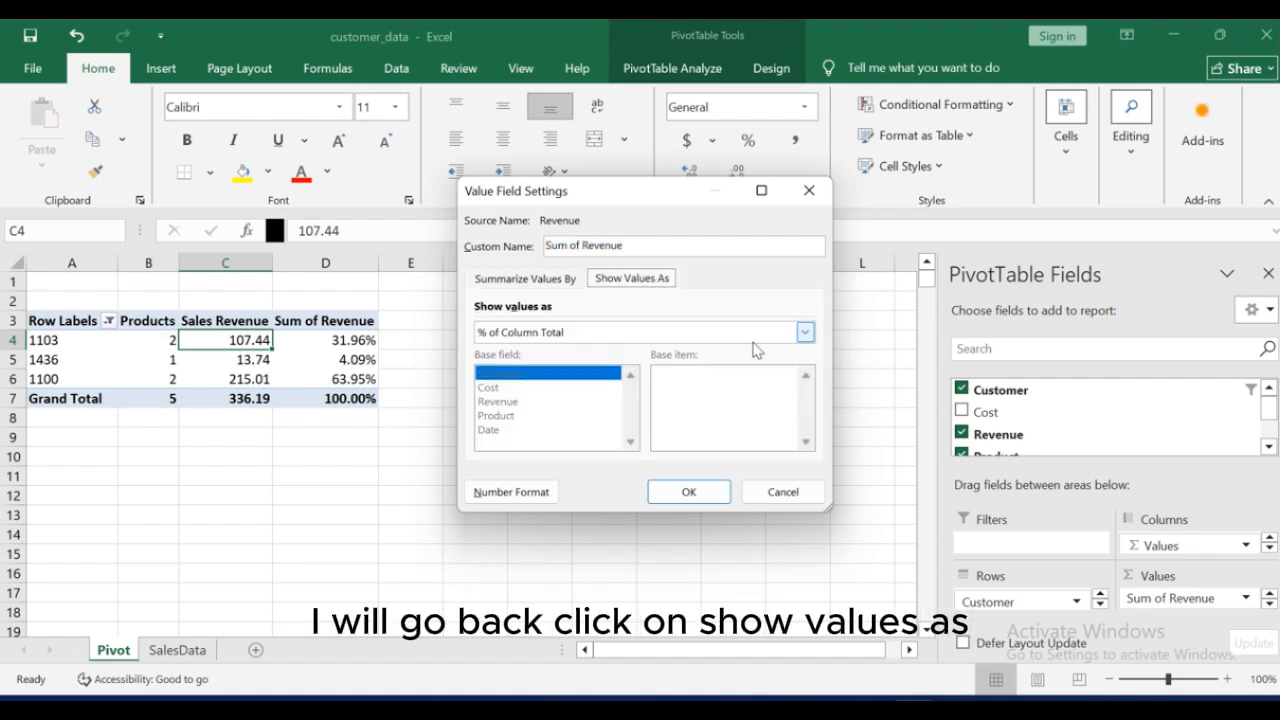
left_click(805, 333)
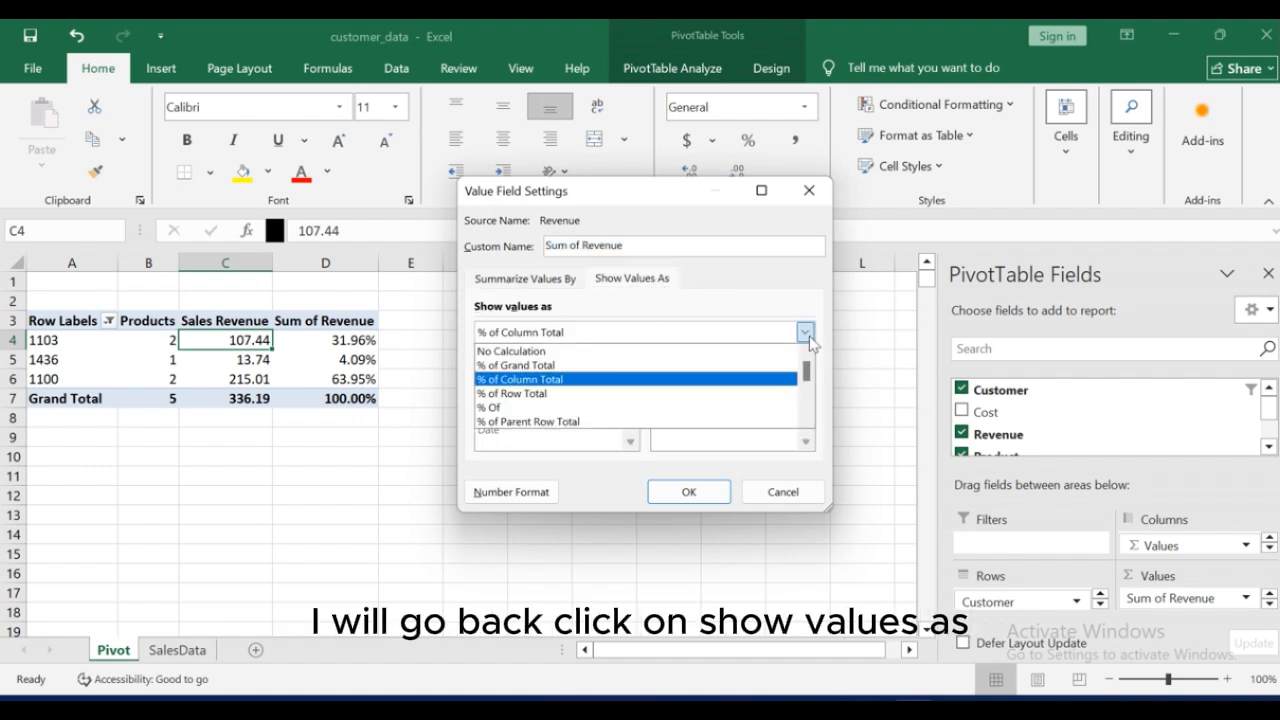
left_click(671, 364)
left_click(695, 491)
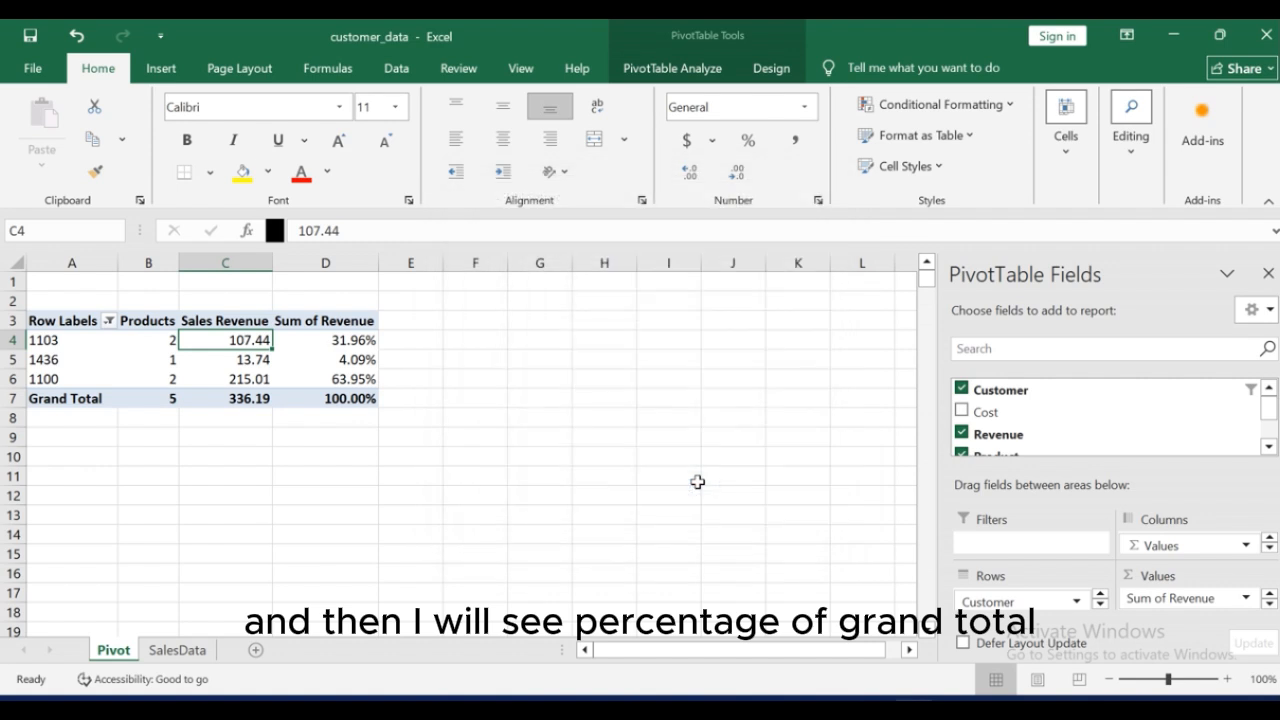
left_click(360, 380)
left_click(368, 339)
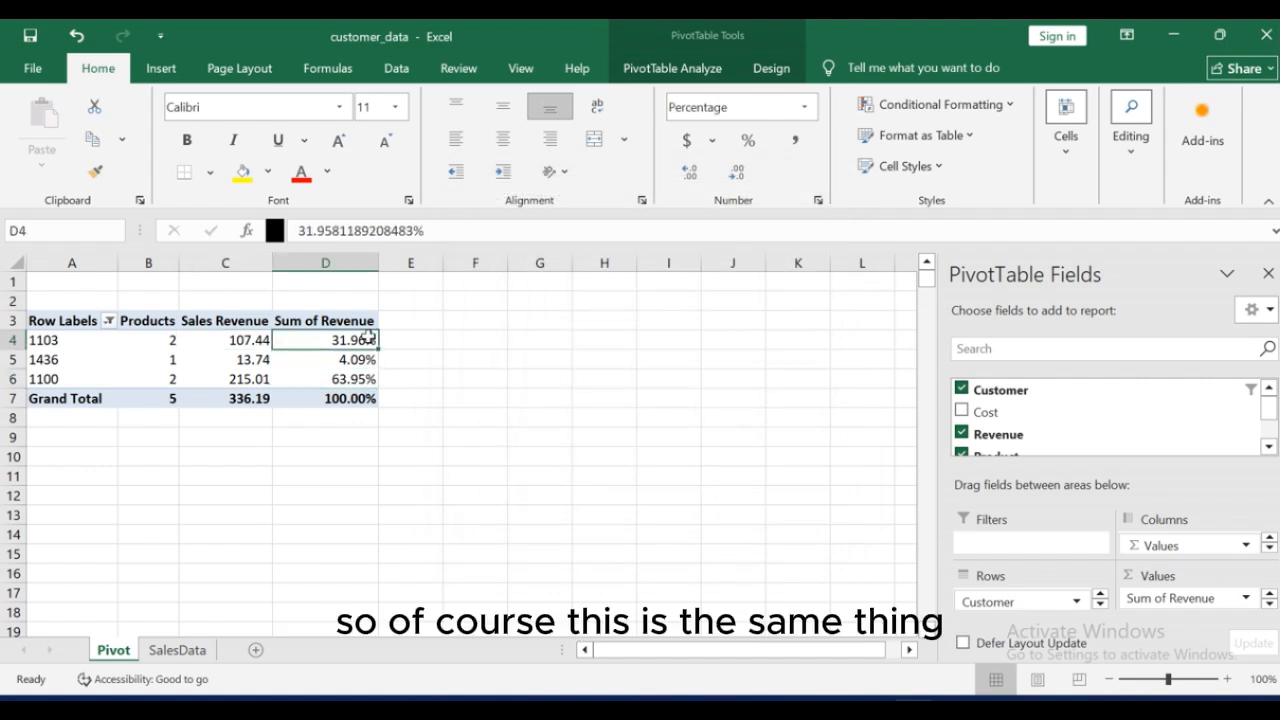
left_click(309, 363)
left_click(231, 377)
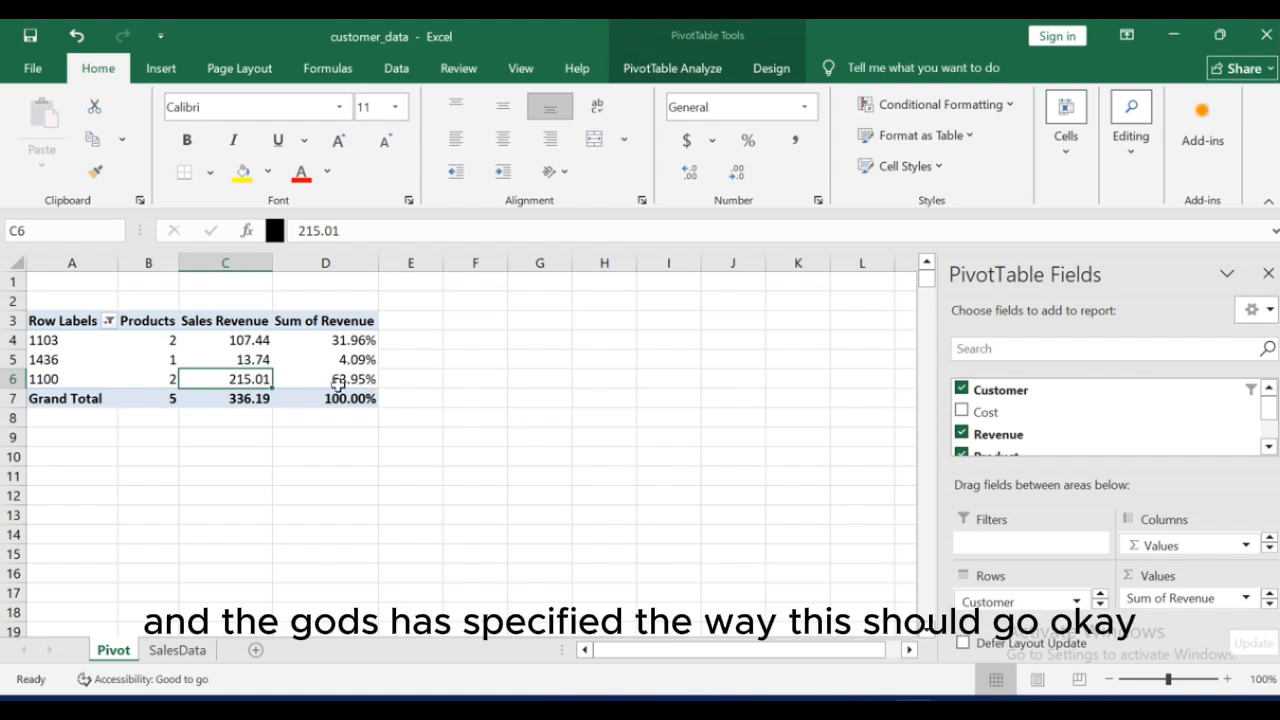
left_click(36, 345)
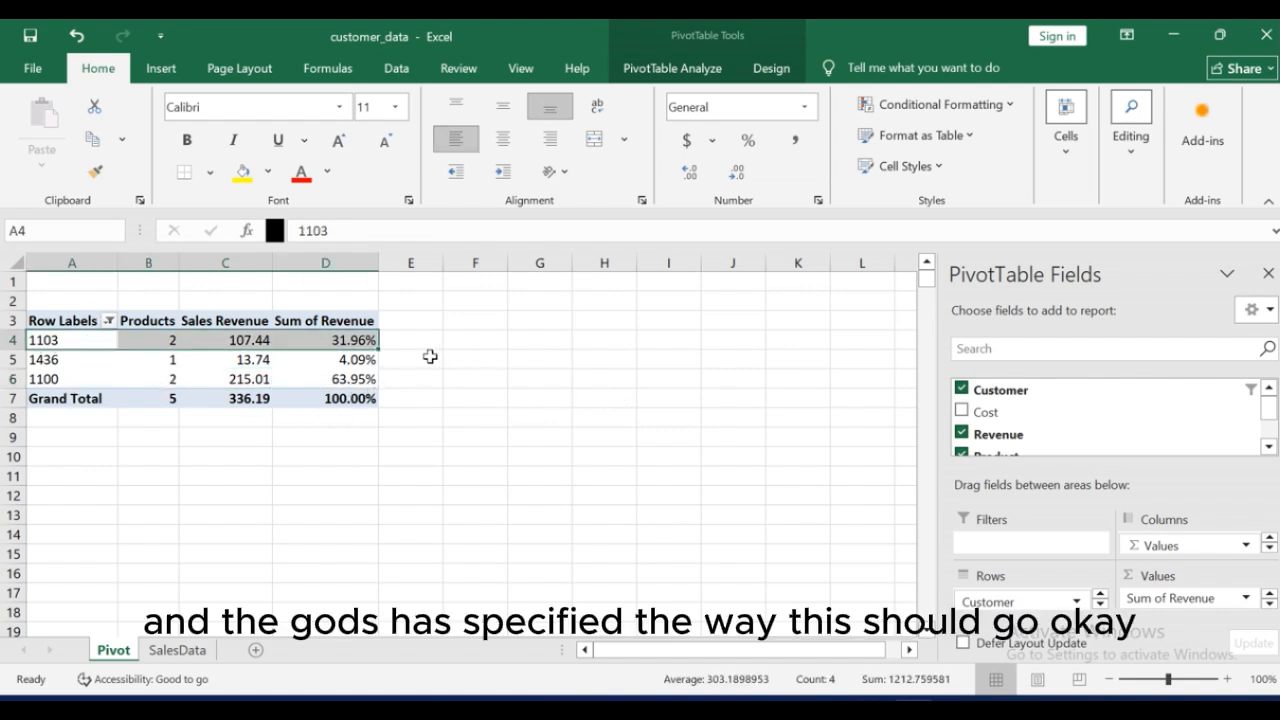
left_click(340, 362)
Step: Rename the PivotTable's Sum of Revenue column header in D3 to "Revenue (%)"
left_click(354, 321)
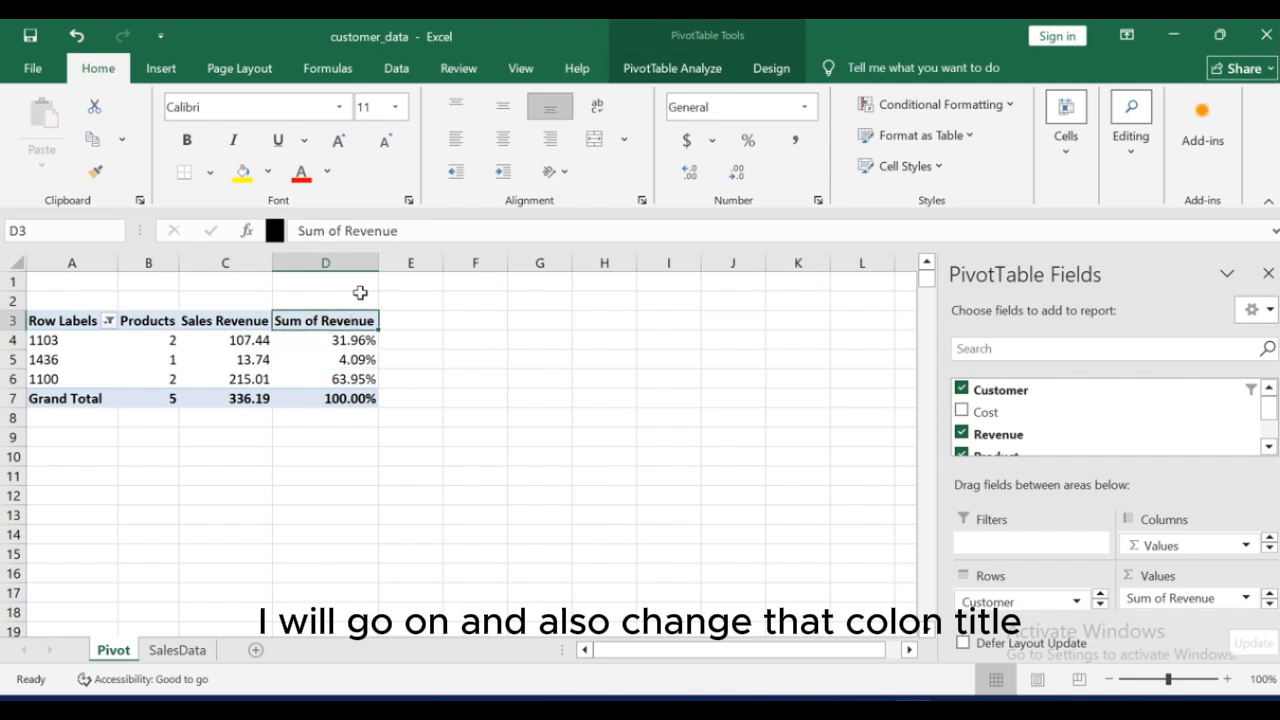
left_click(348, 225)
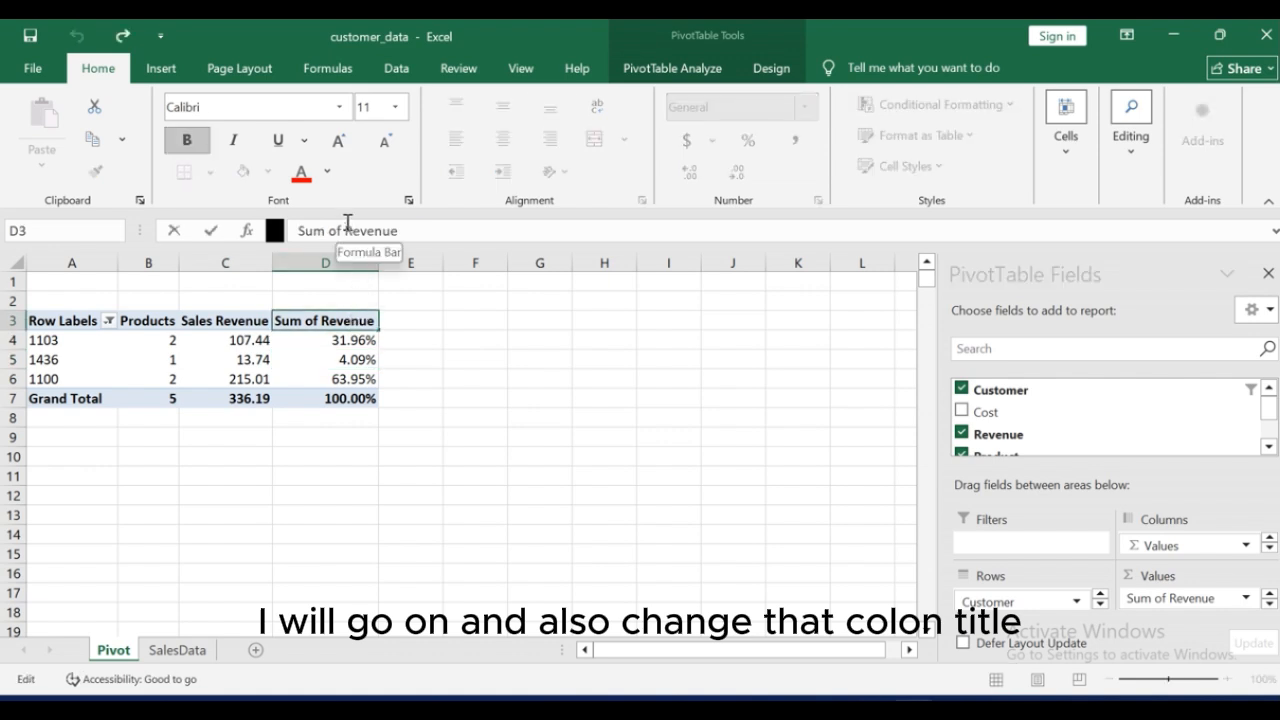
key("BackSpace")
key("BackSpace")
key("BackSpace")
key("BackSpace")
key("BackSpace")
key("BackSpace")
key("BackSpace")
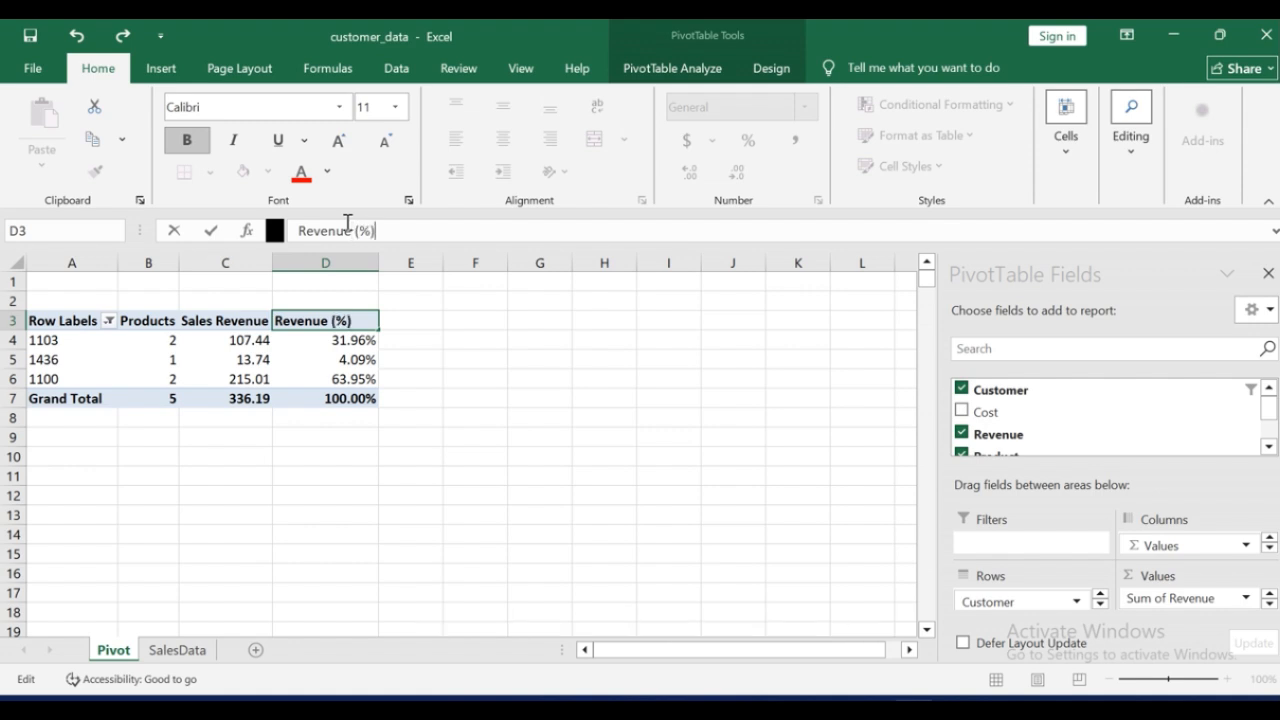
type("(%)")
key("Return")
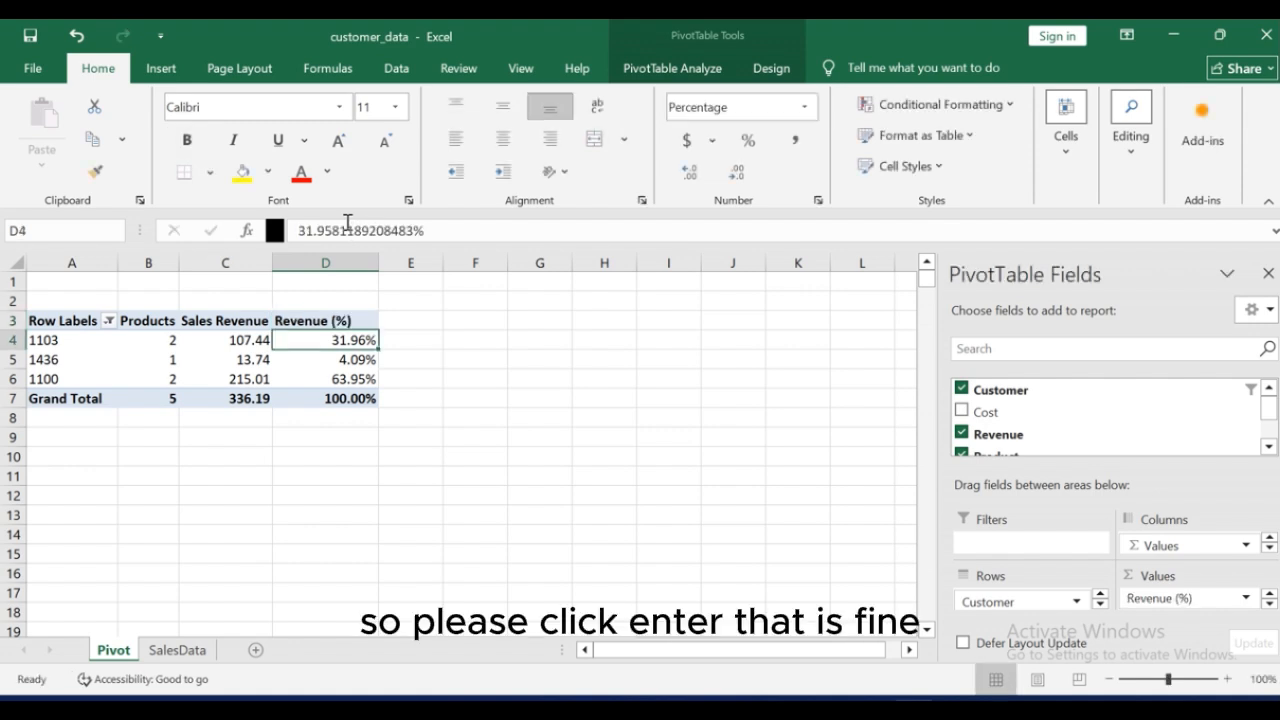
Step: Apply the dollar Accounting number format to the first Sales Revenue value in cell C4
left_click(230, 321)
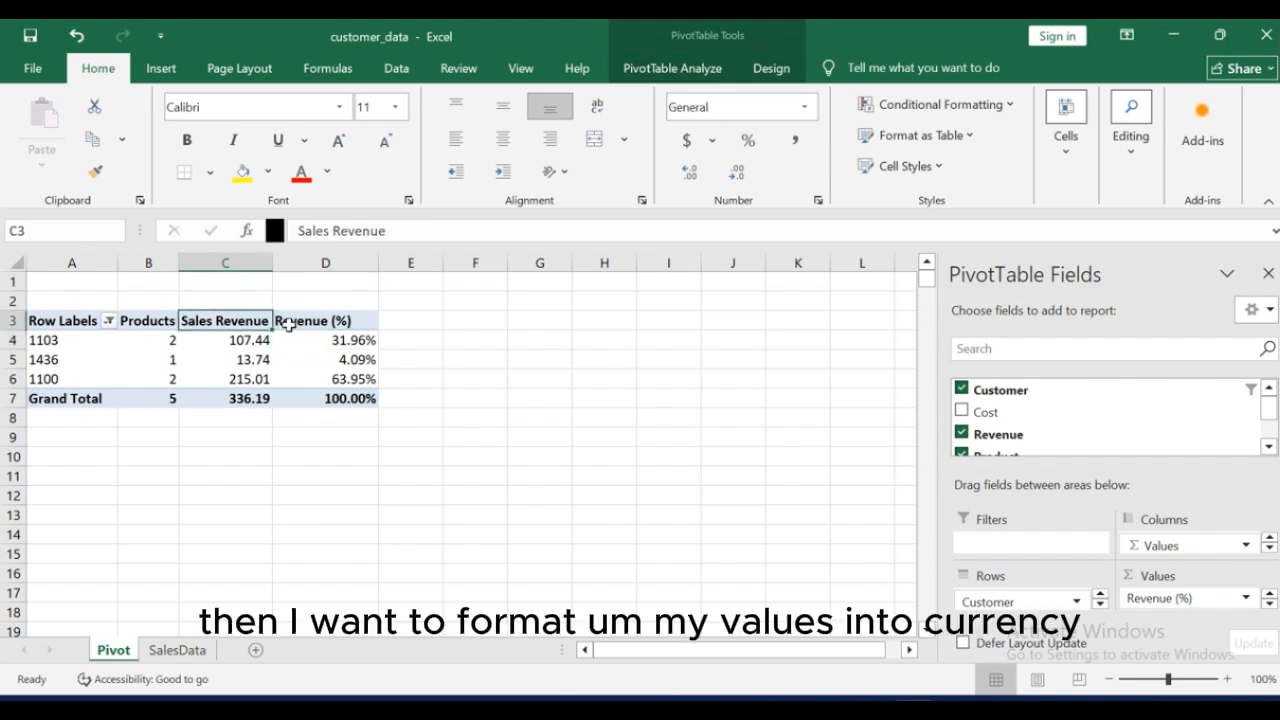
left_click(237, 343)
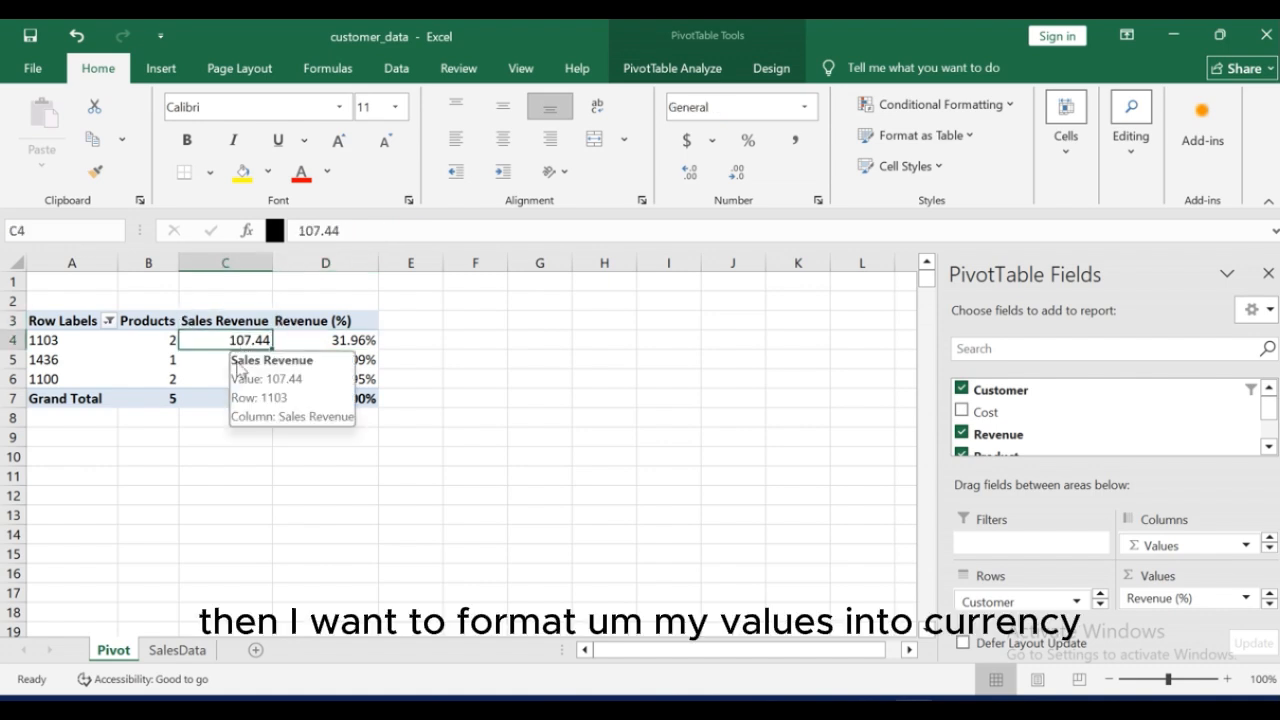
left_click(212, 359)
left_click(230, 341)
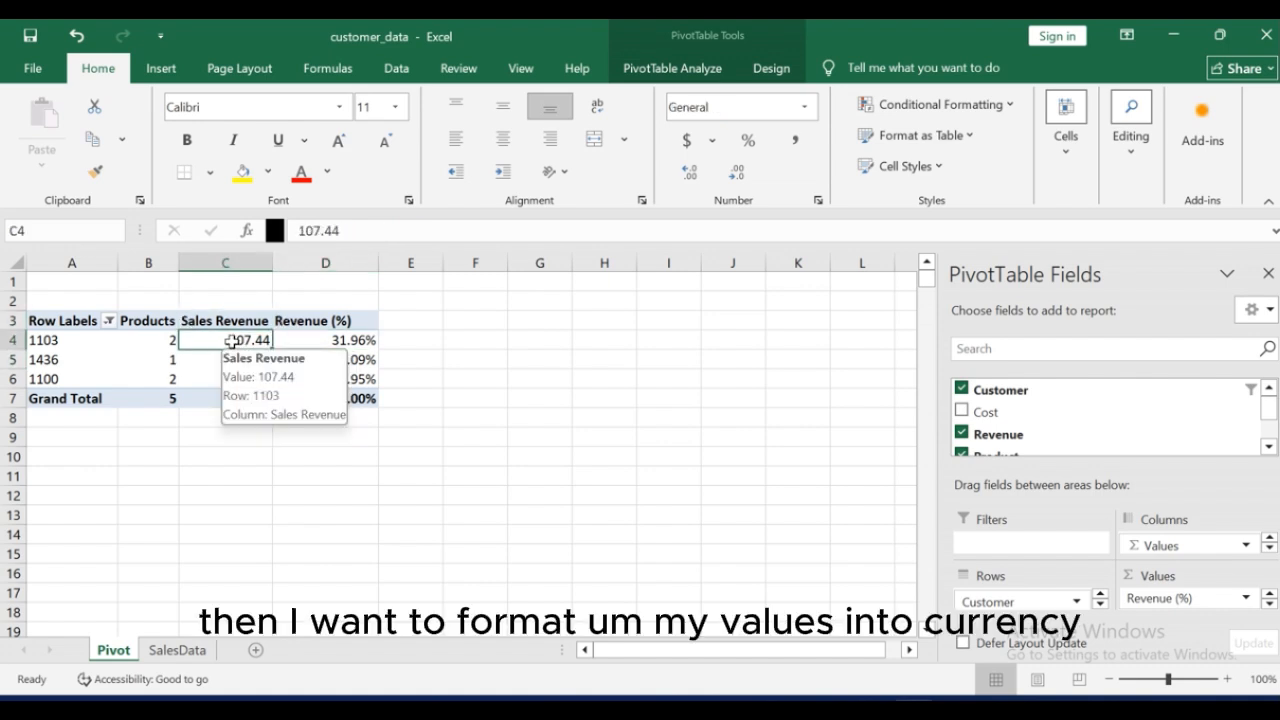
left_click(712, 141)
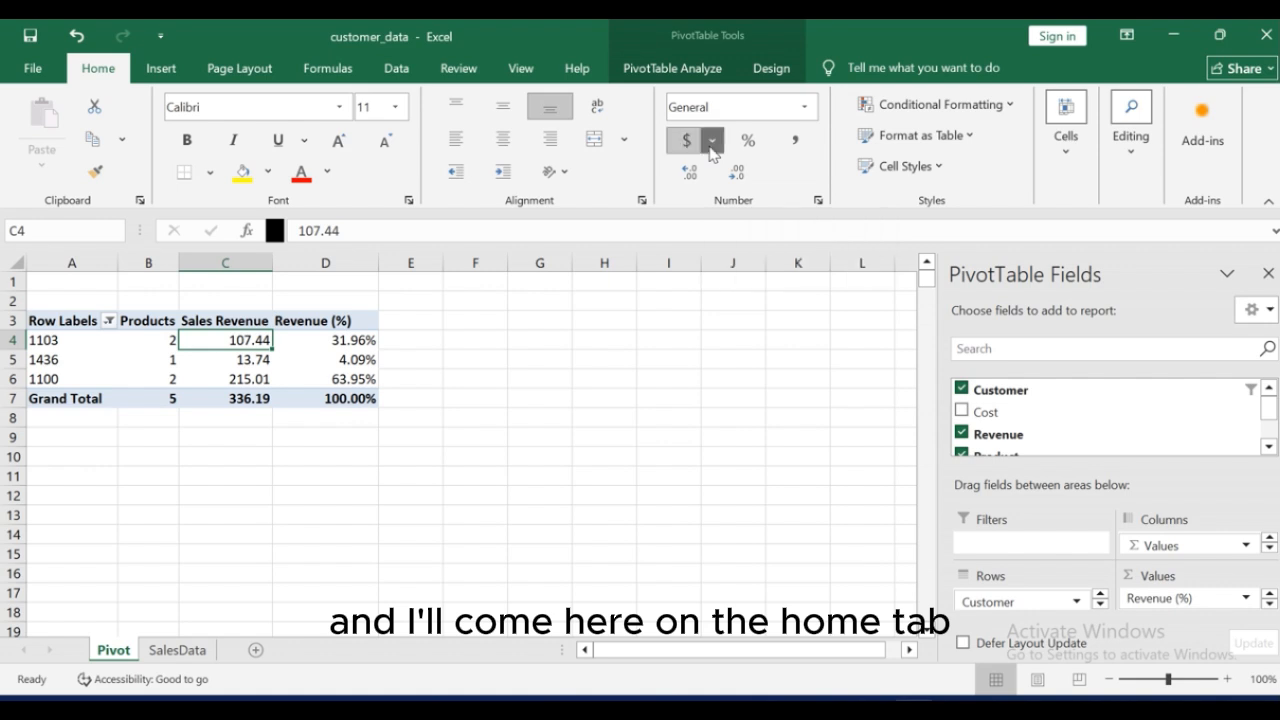
left_click(714, 172)
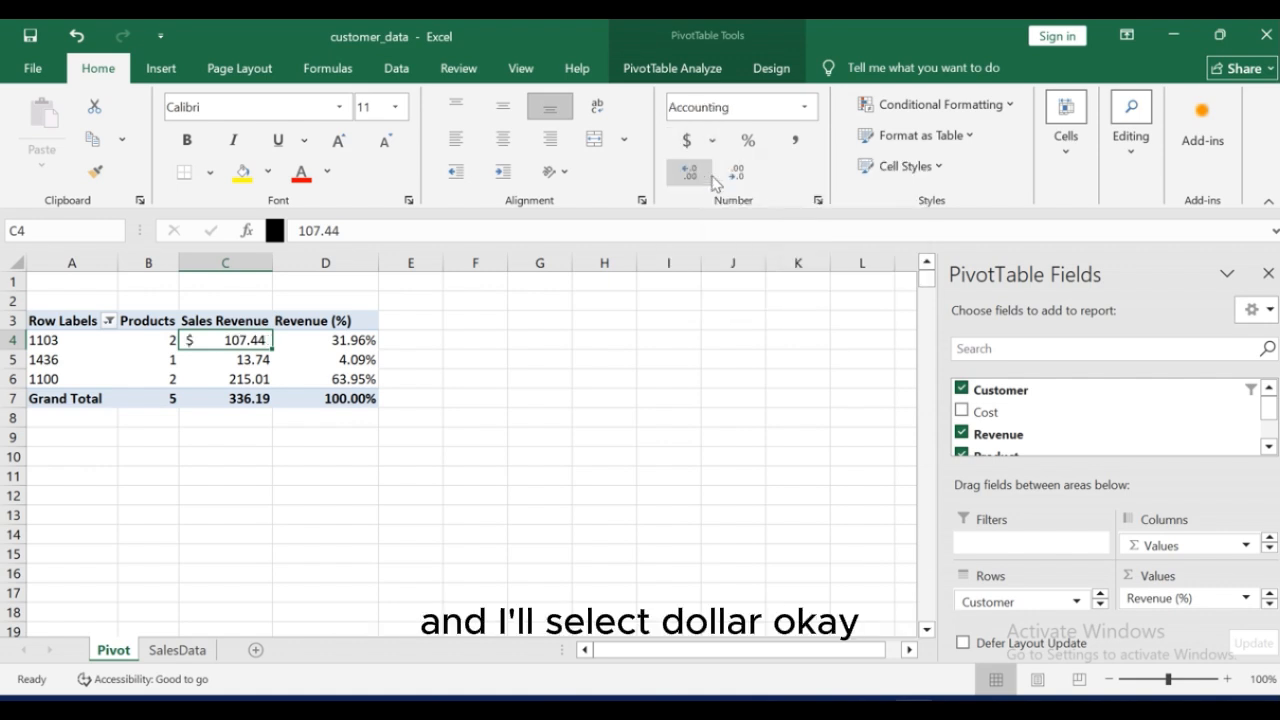
Step: Apply the dollar Accounting format to the remaining Sales Revenue values and grand total in C5:C7
left_click(242, 368)
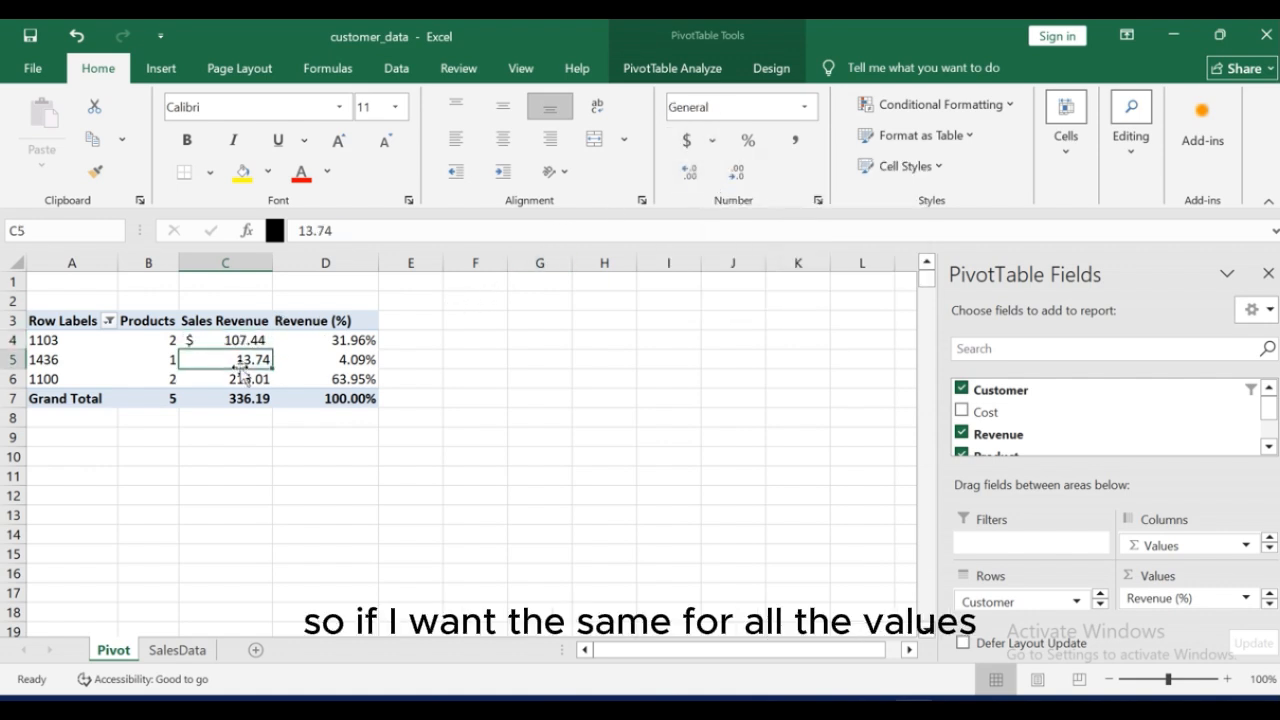
key("shift+Down")
key("shift+Down")
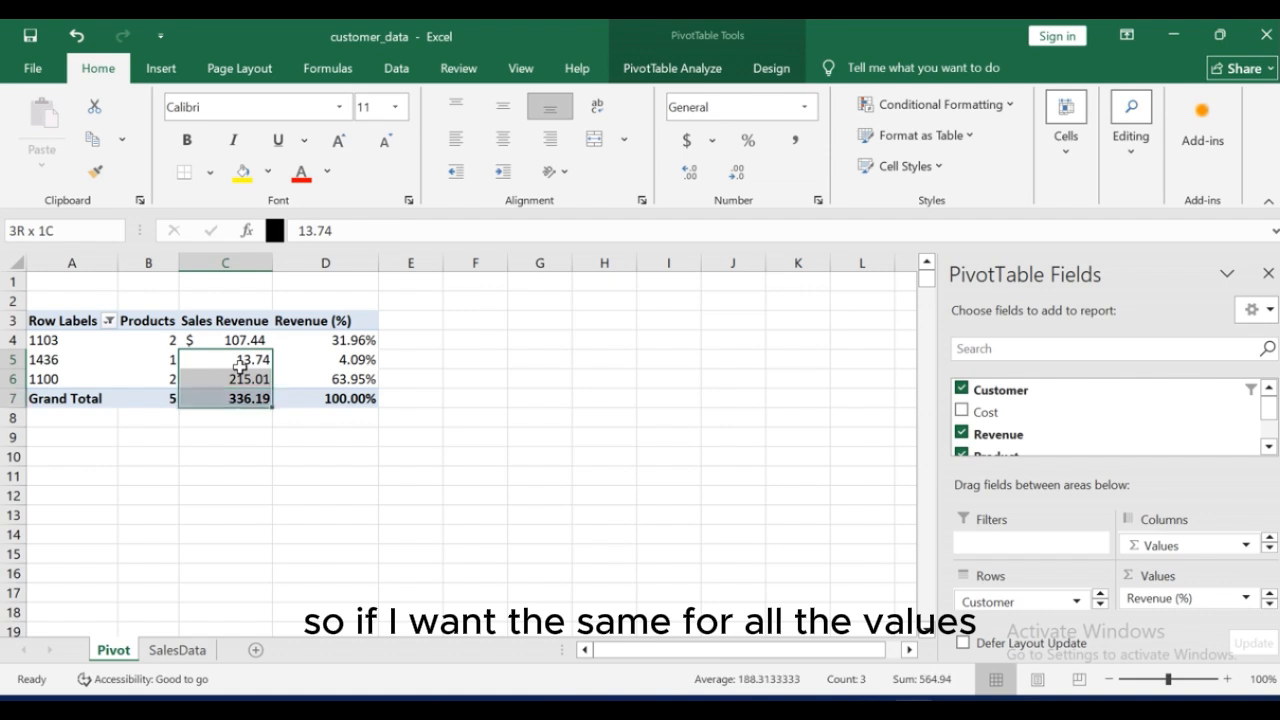
left_click(686, 140)
left_click(326, 360)
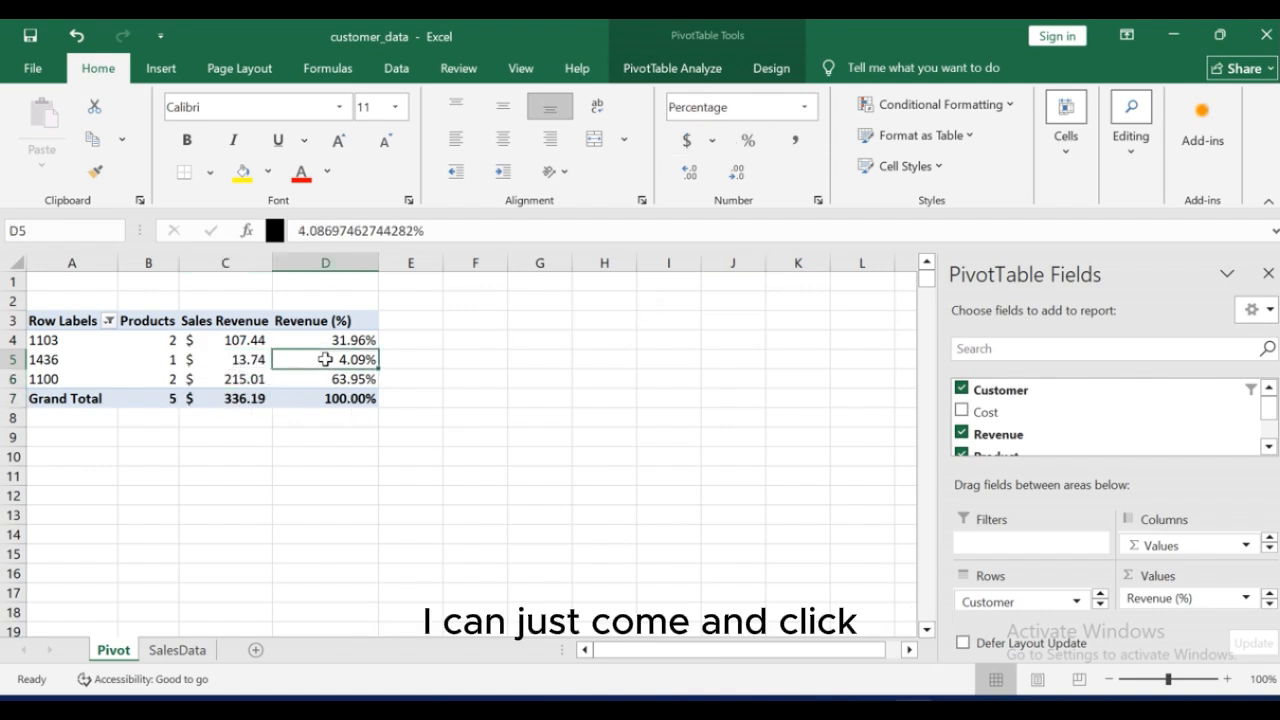
left_click(222, 360)
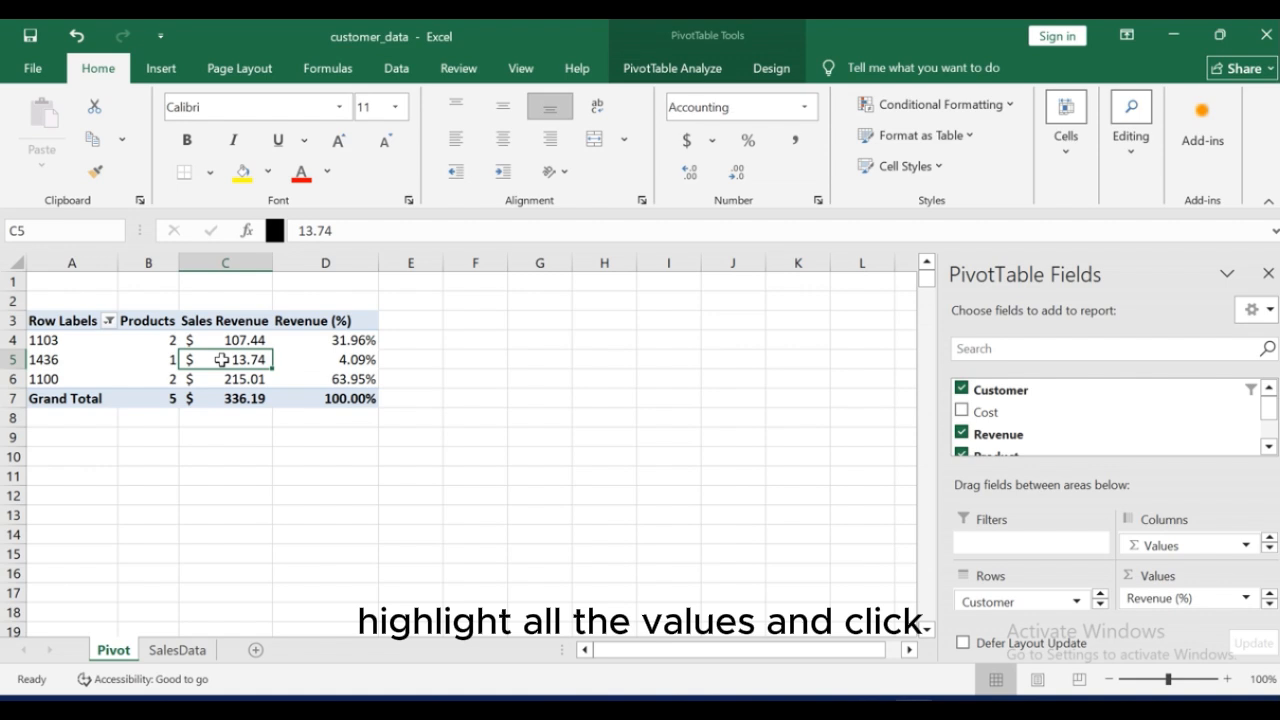
Step: Review the sort and filter options offered for the PivotTable's Row Labels and close them without changing anything
left_click(326, 341)
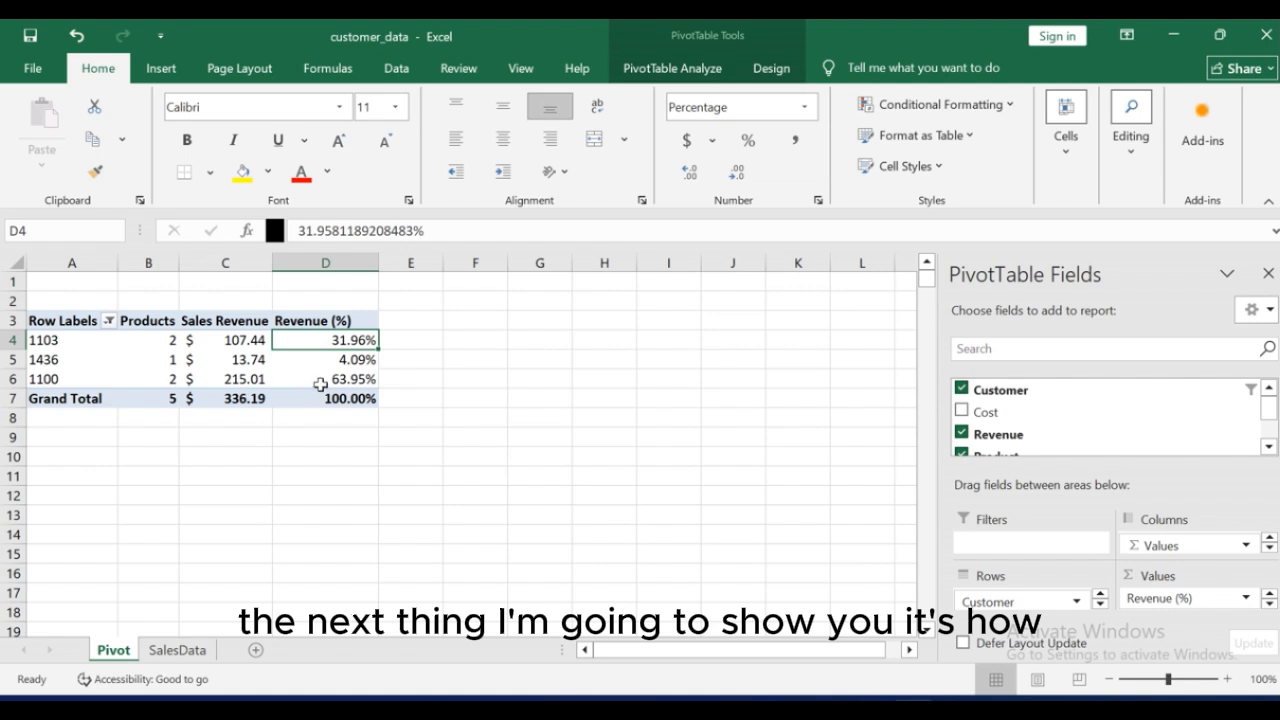
left_click(218, 334)
left_click(230, 320)
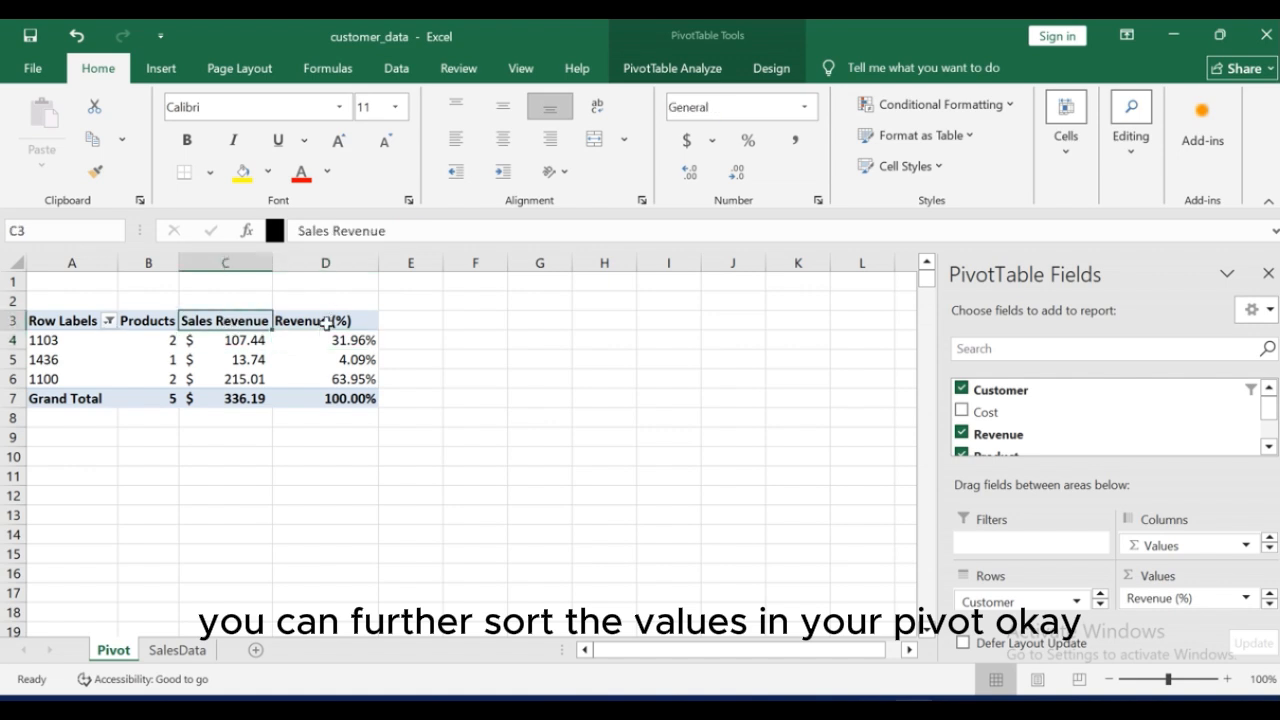
left_click(327, 320)
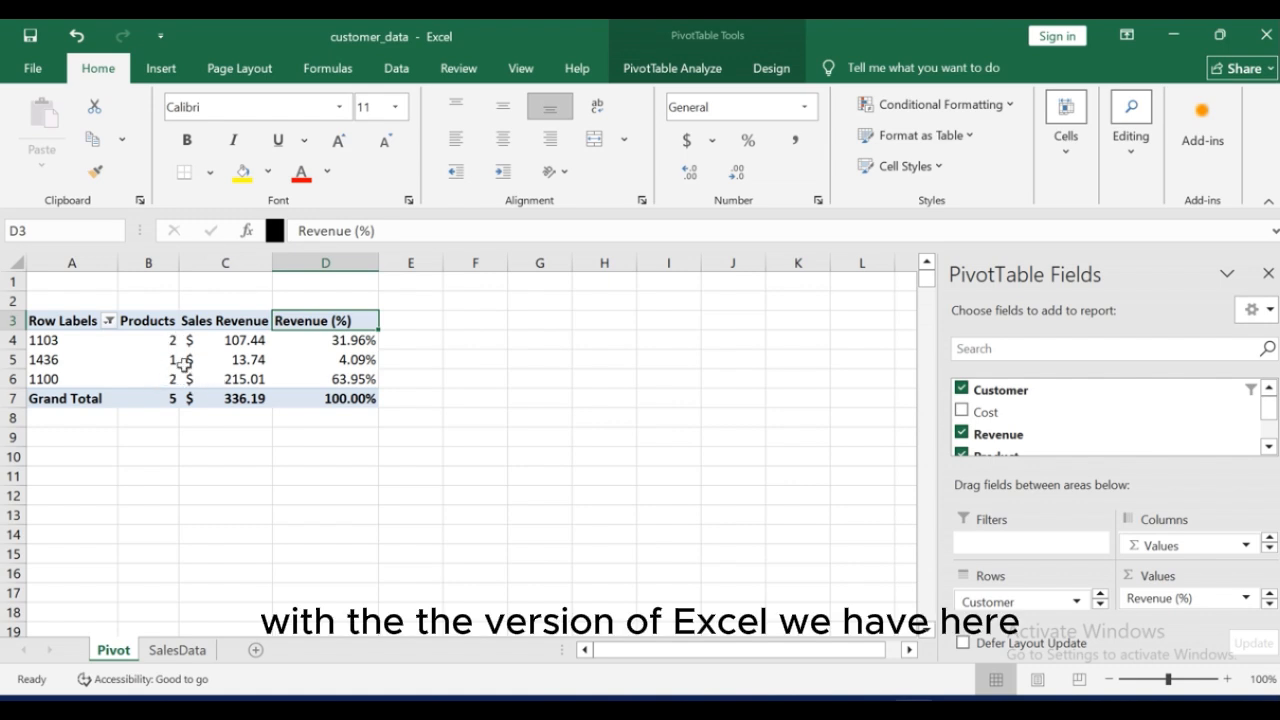
left_click(109, 321)
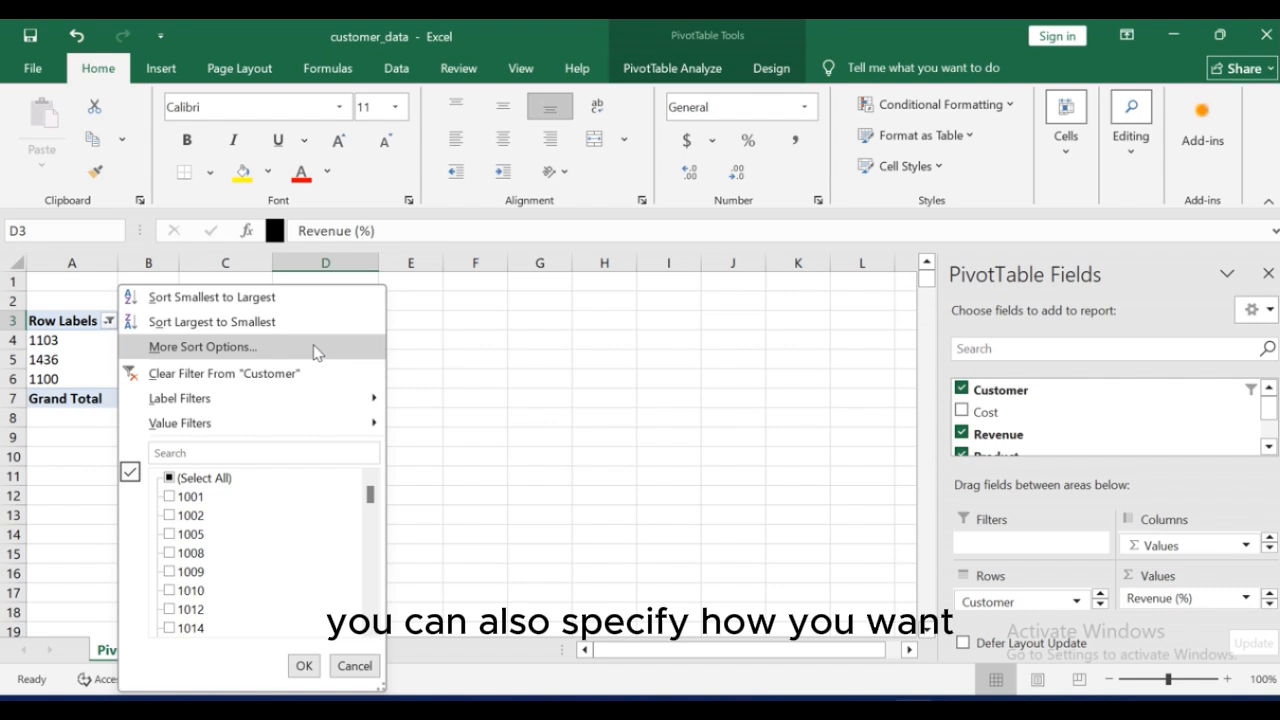
left_click(456, 365)
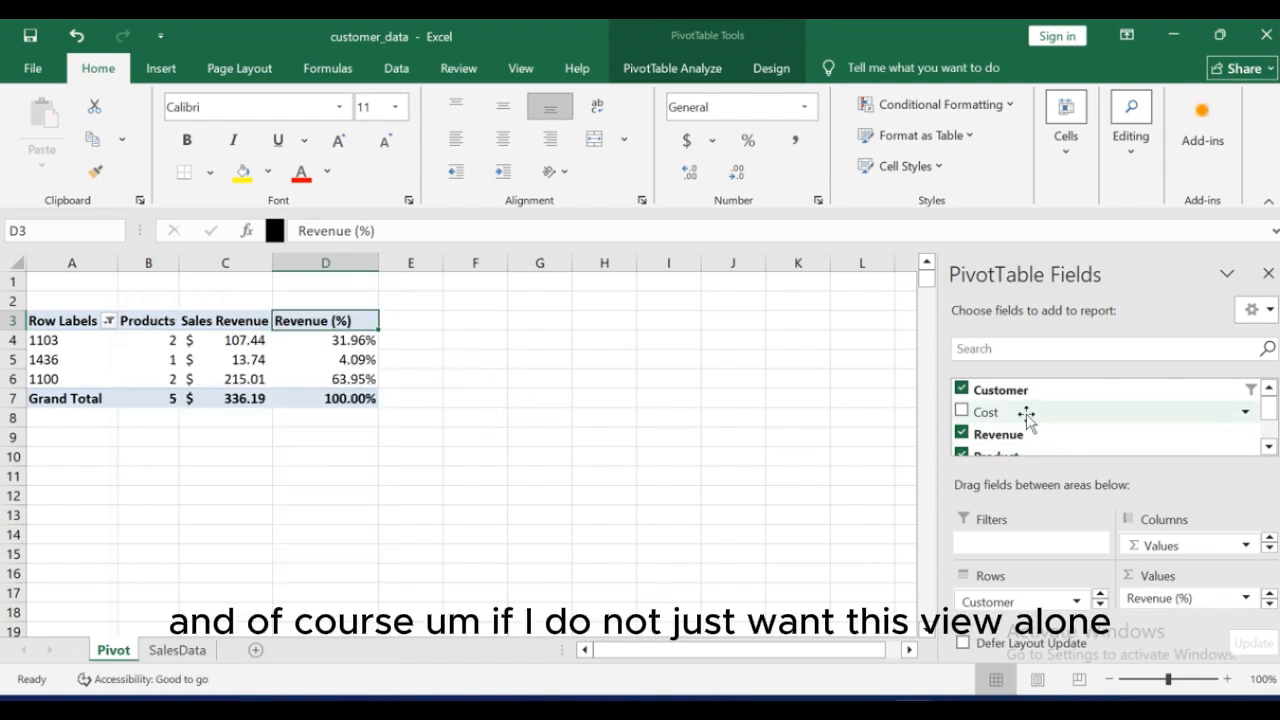
Step: Add the Product field to the PivotTable's Columns area ahead of Values
scroll(1040, 440, "down", 2)
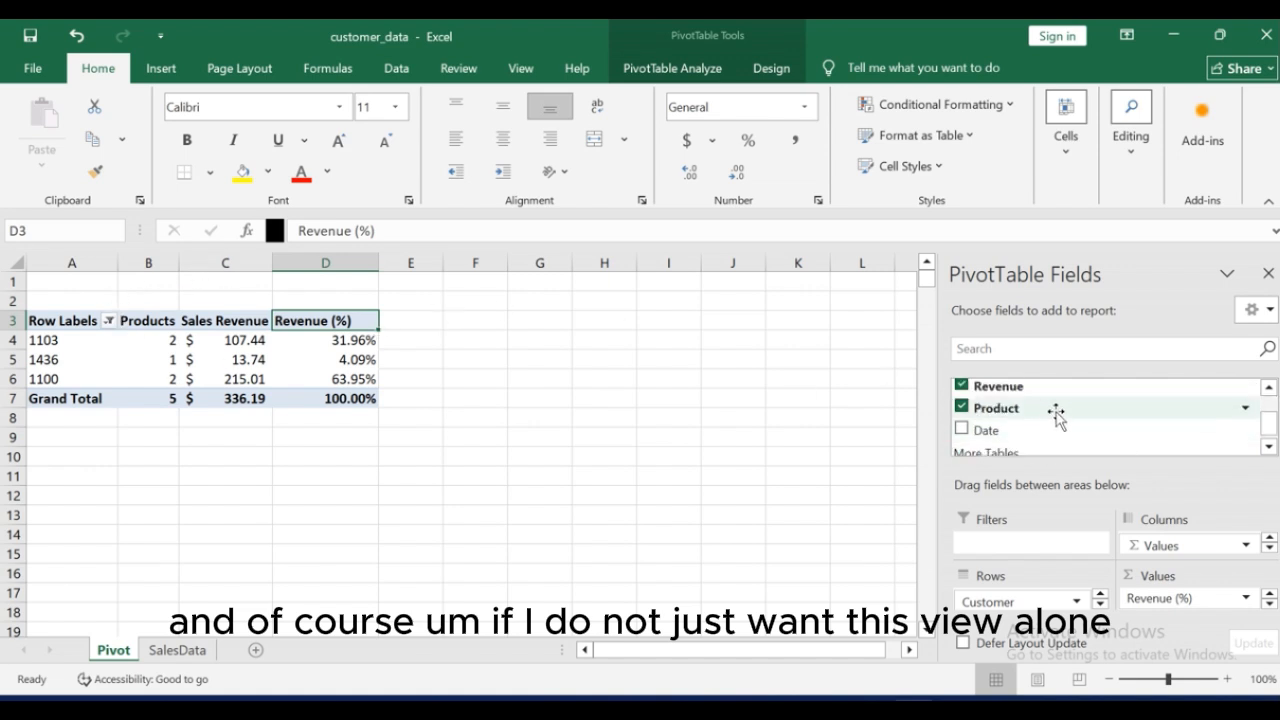
scroll(1058, 420, "up", 2)
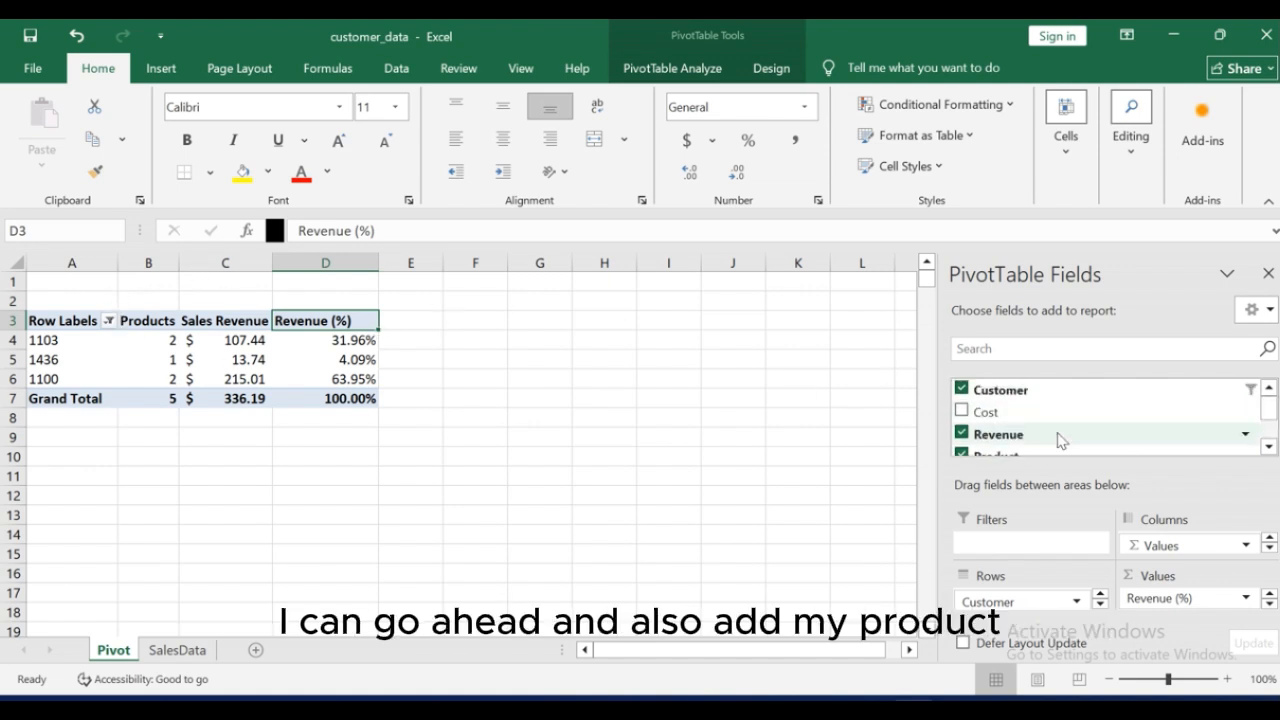
scroll(1060, 440, "down", 2)
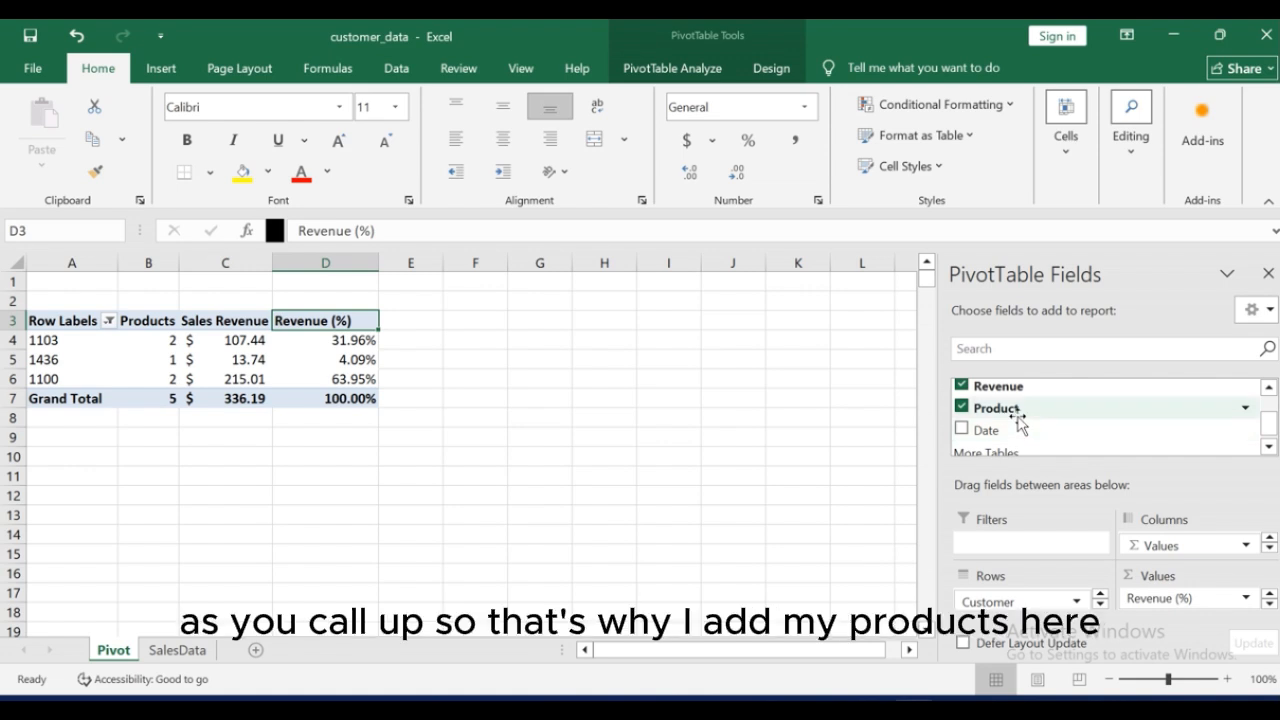
left_click_drag(1016, 418, 1175, 548)
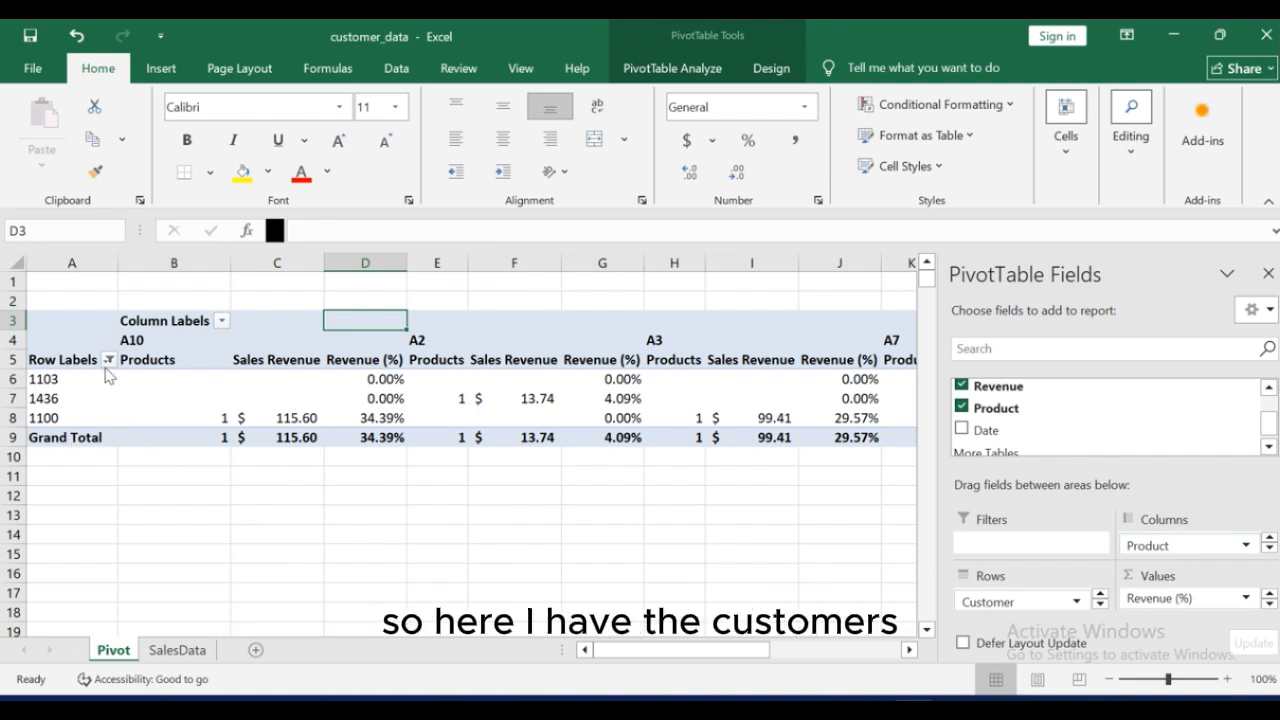
Step: Examine the customer rows and the Products, Sales Revenue and Revenue (%) columns under product A10
left_click(75, 379)
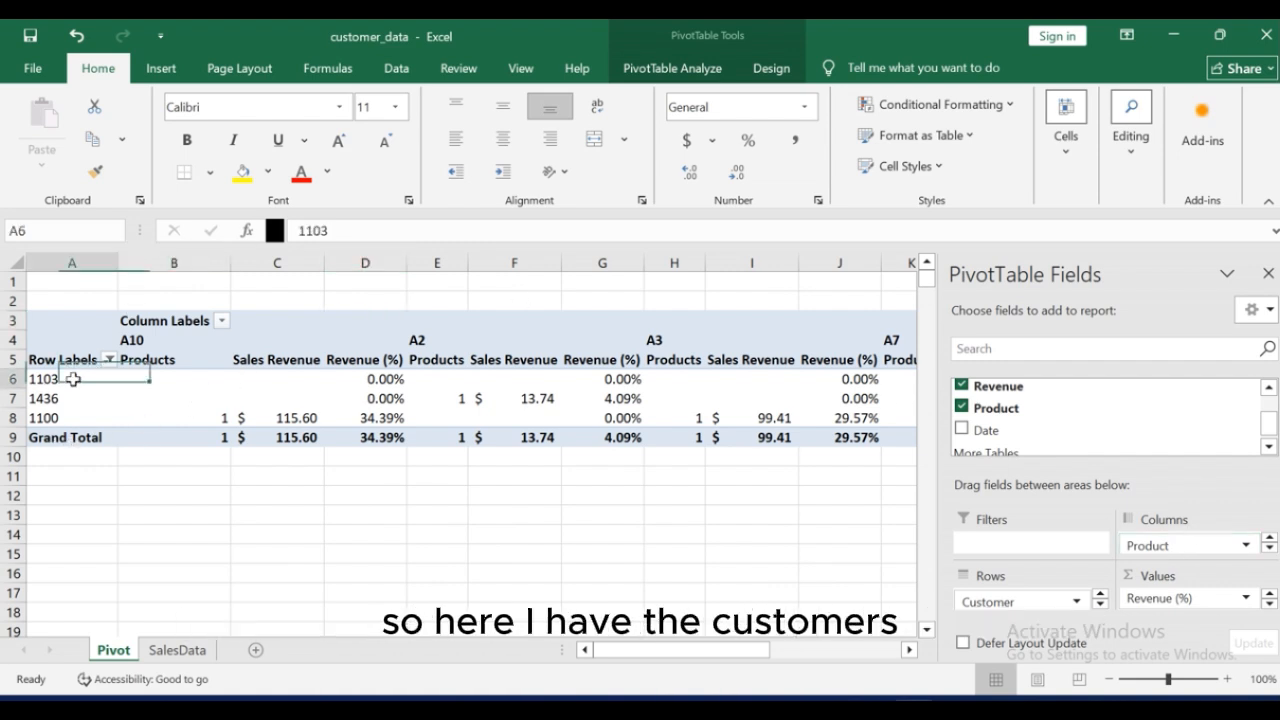
left_click(167, 343)
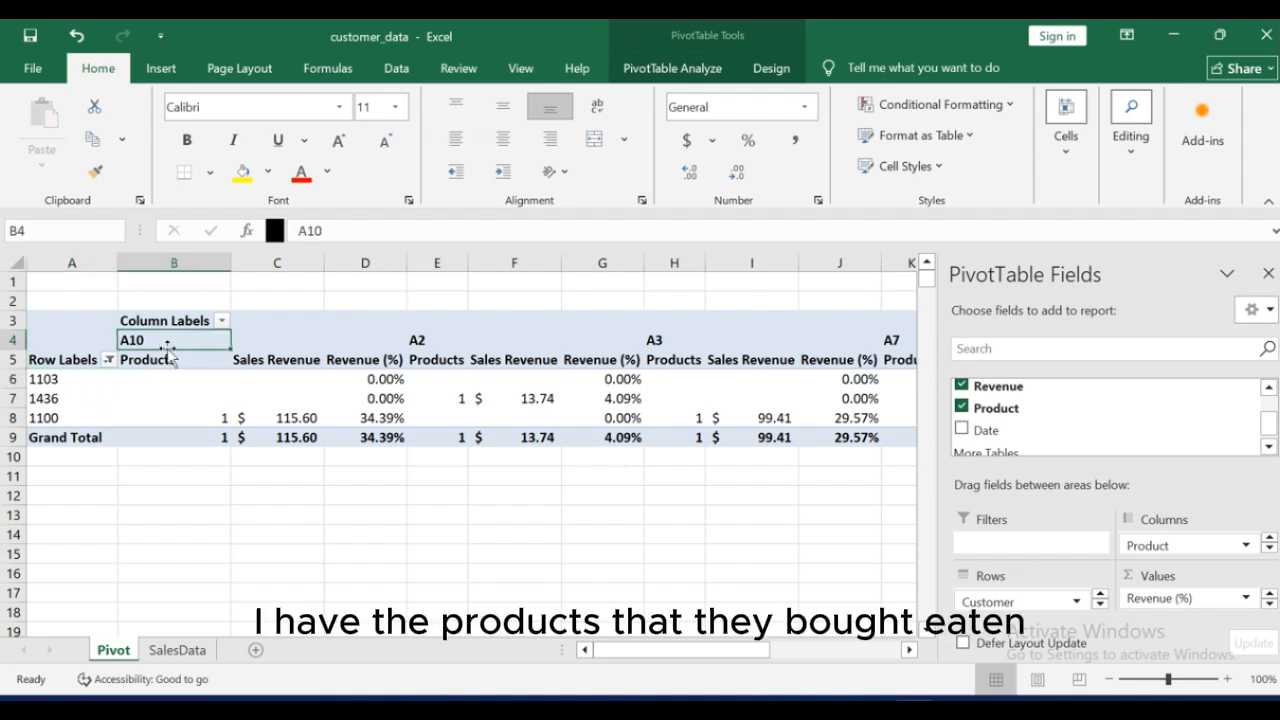
left_click(195, 422)
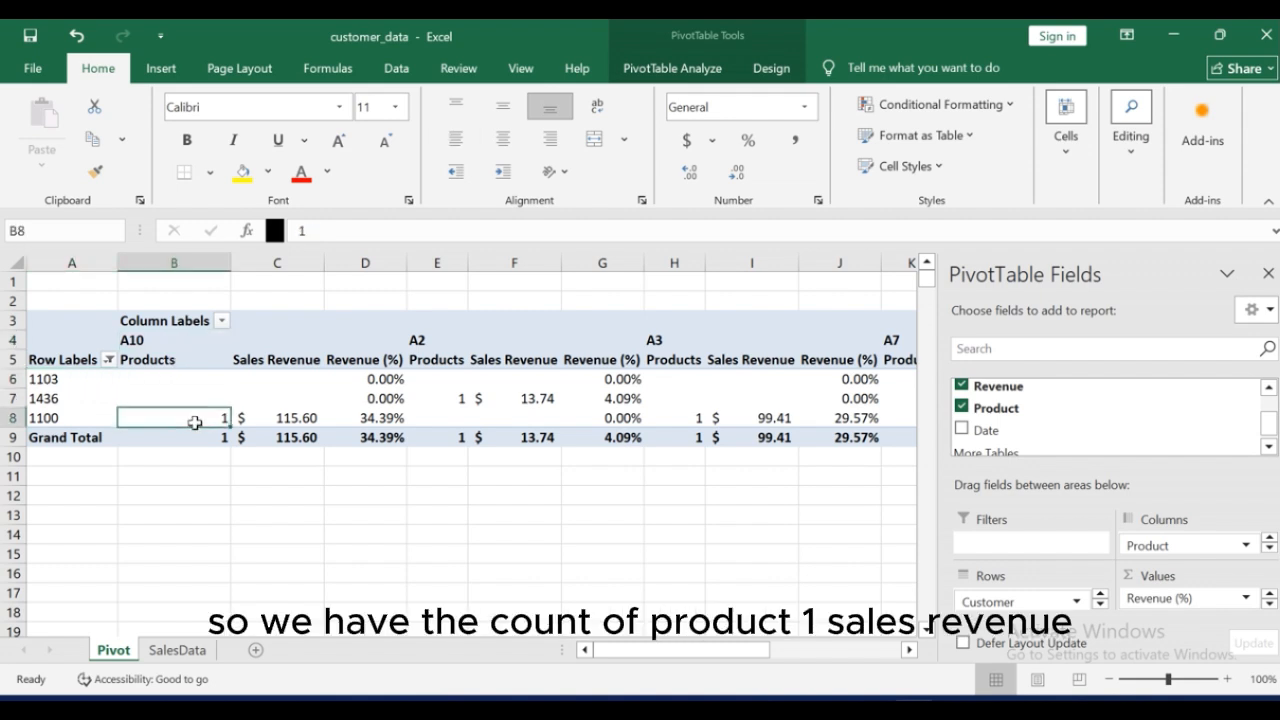
left_click(305, 347)
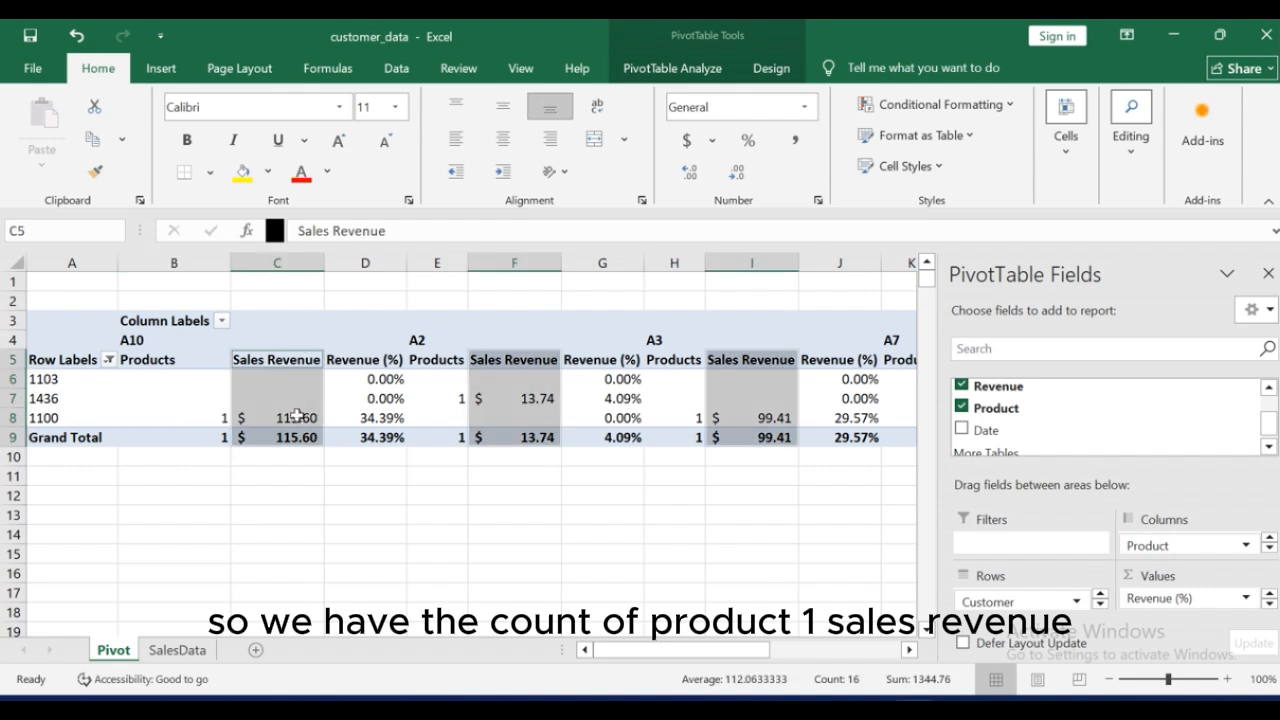
left_click(296, 418)
left_click(390, 365)
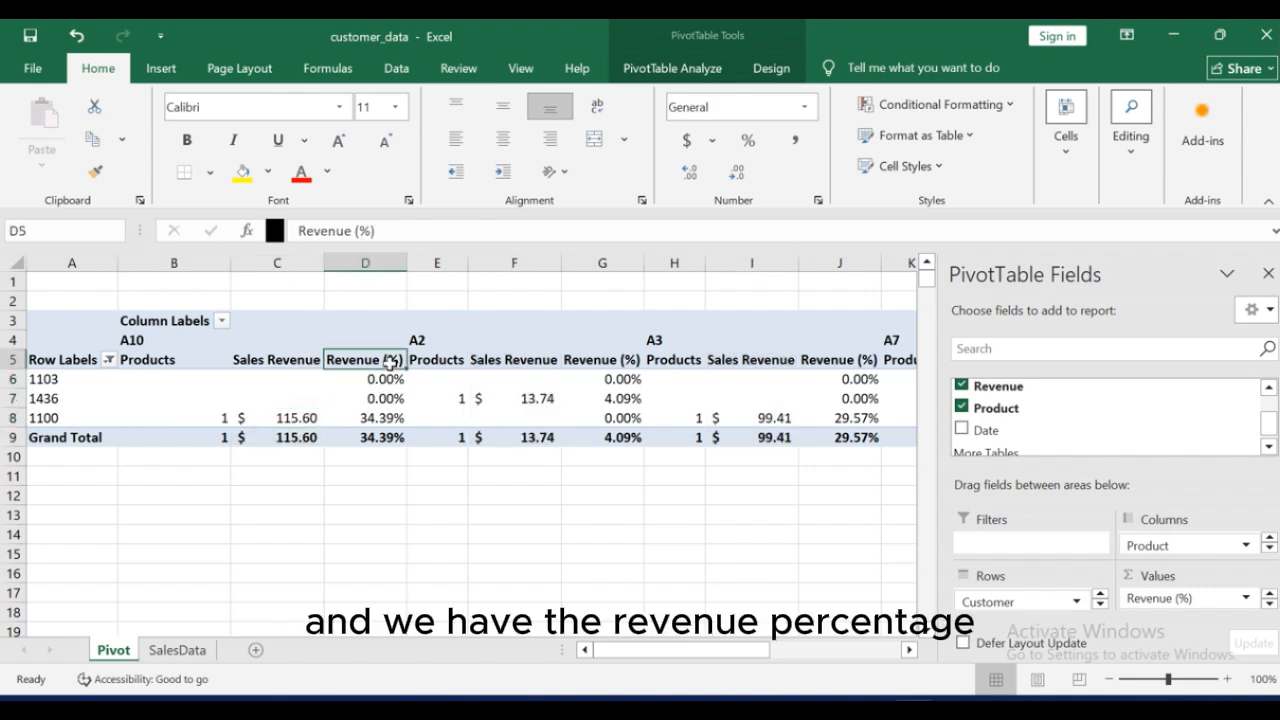
Step: Examine the Products, Sales Revenue and Revenue (%) values under product A2 for each customer
left_click(386, 434)
left_click(499, 360)
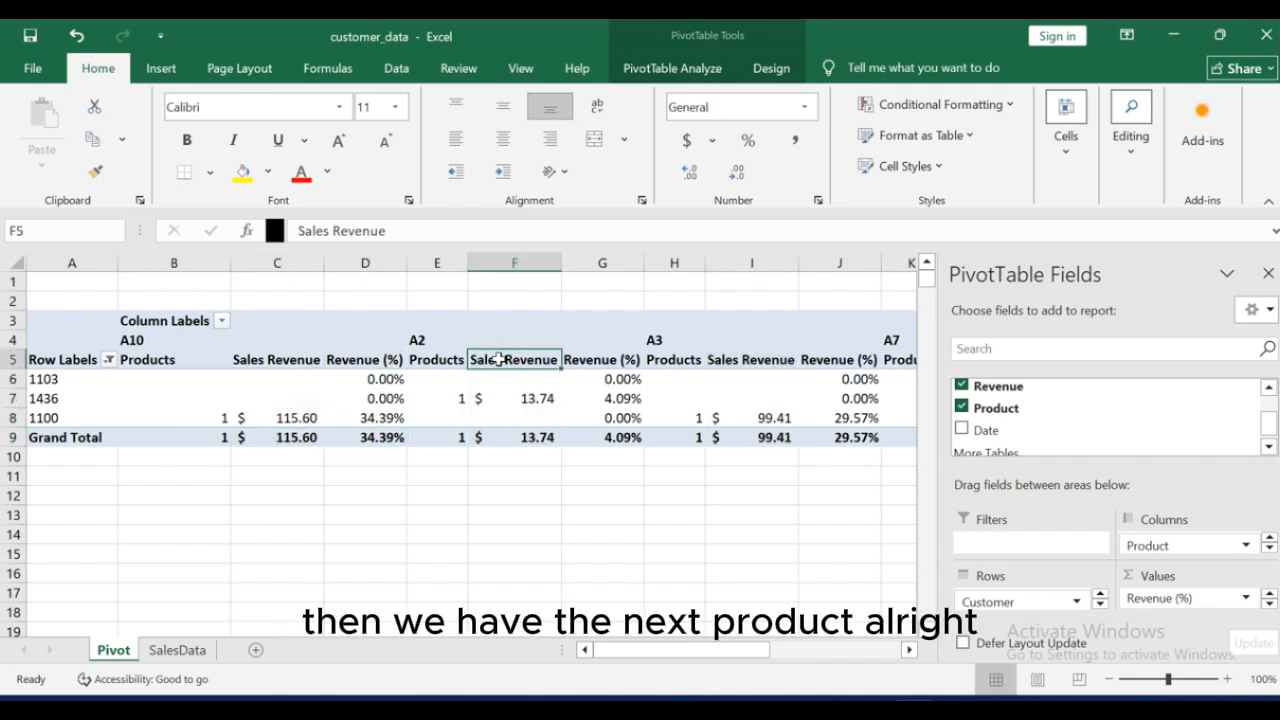
left_click(460, 417)
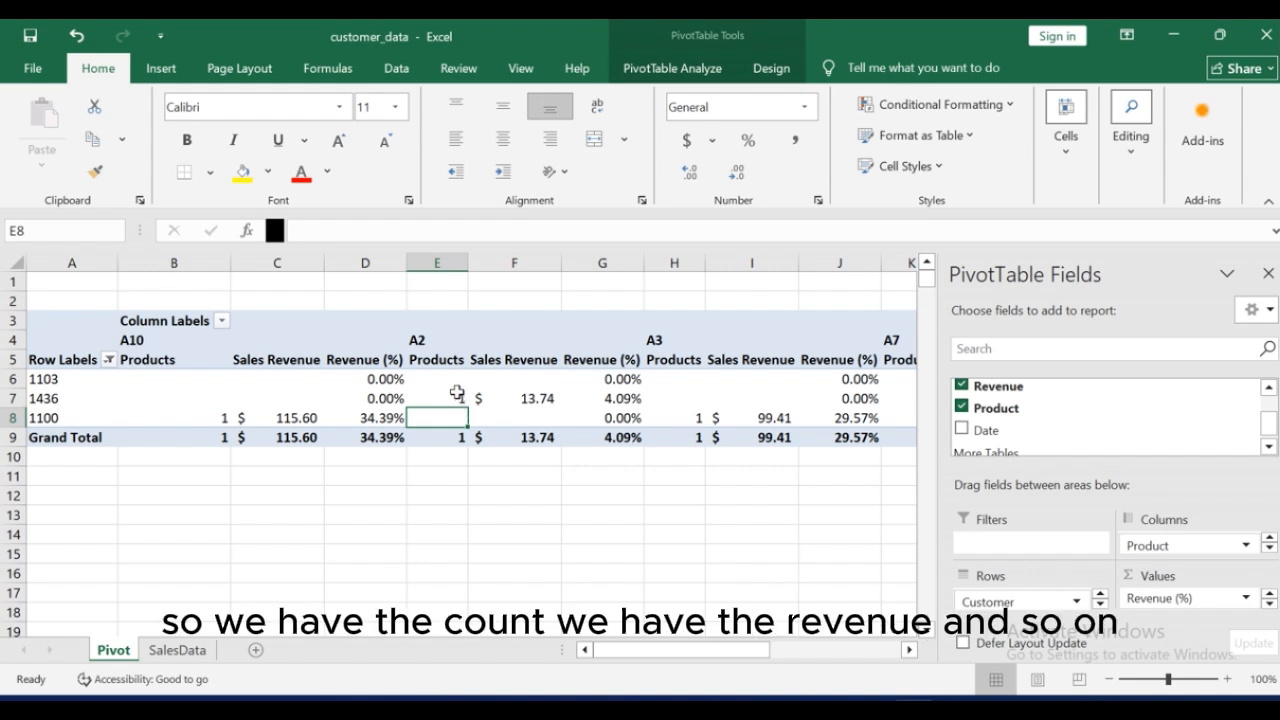
left_click(457, 394)
left_click(484, 400)
left_click(604, 420)
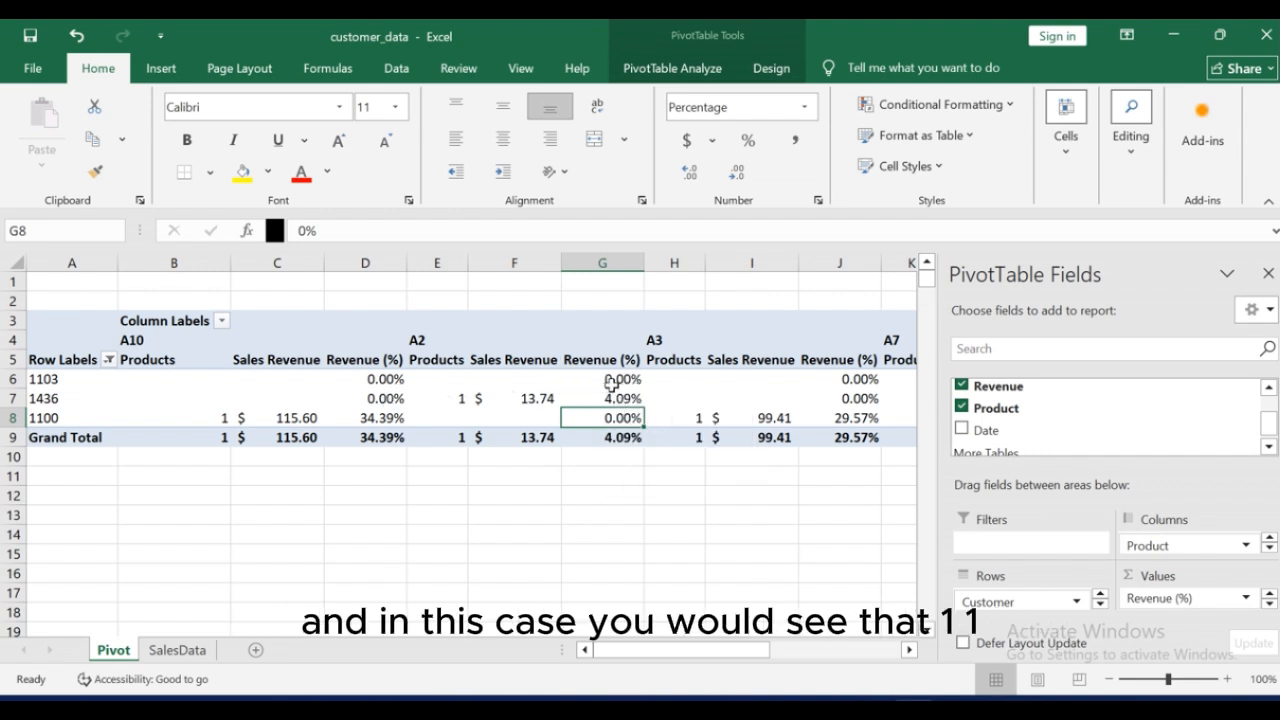
left_click(615, 382)
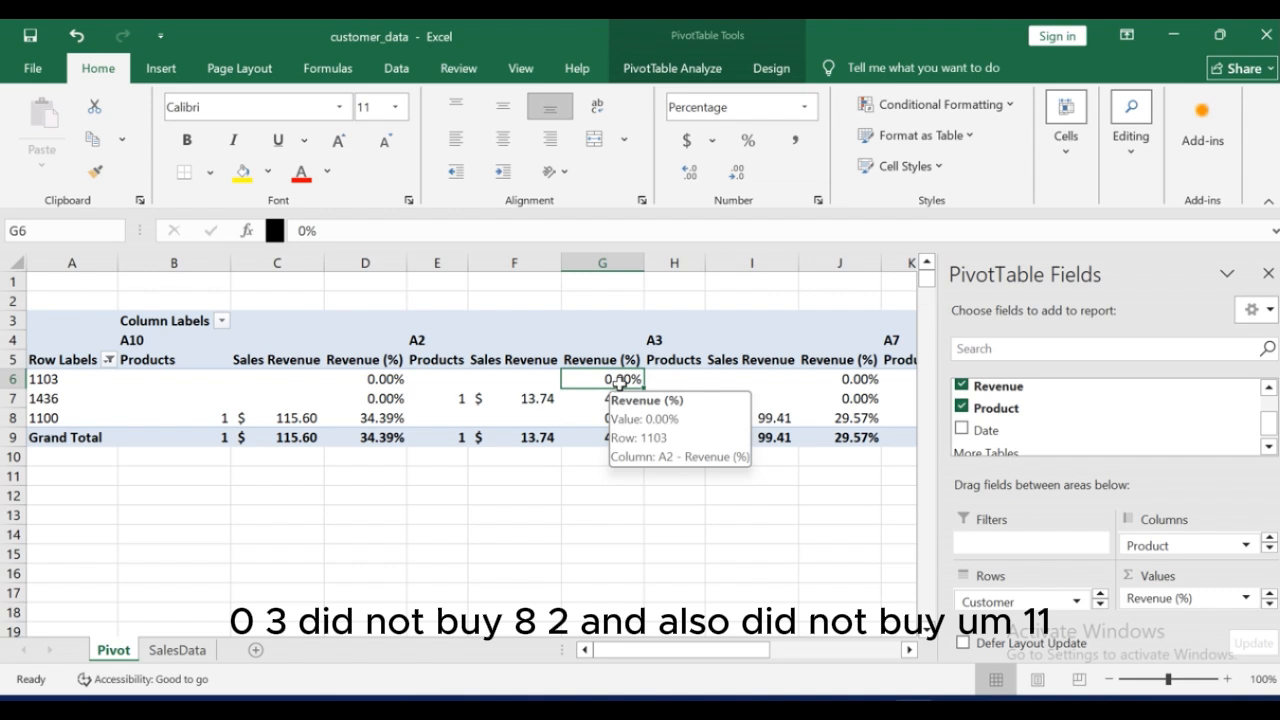
left_click(610, 418)
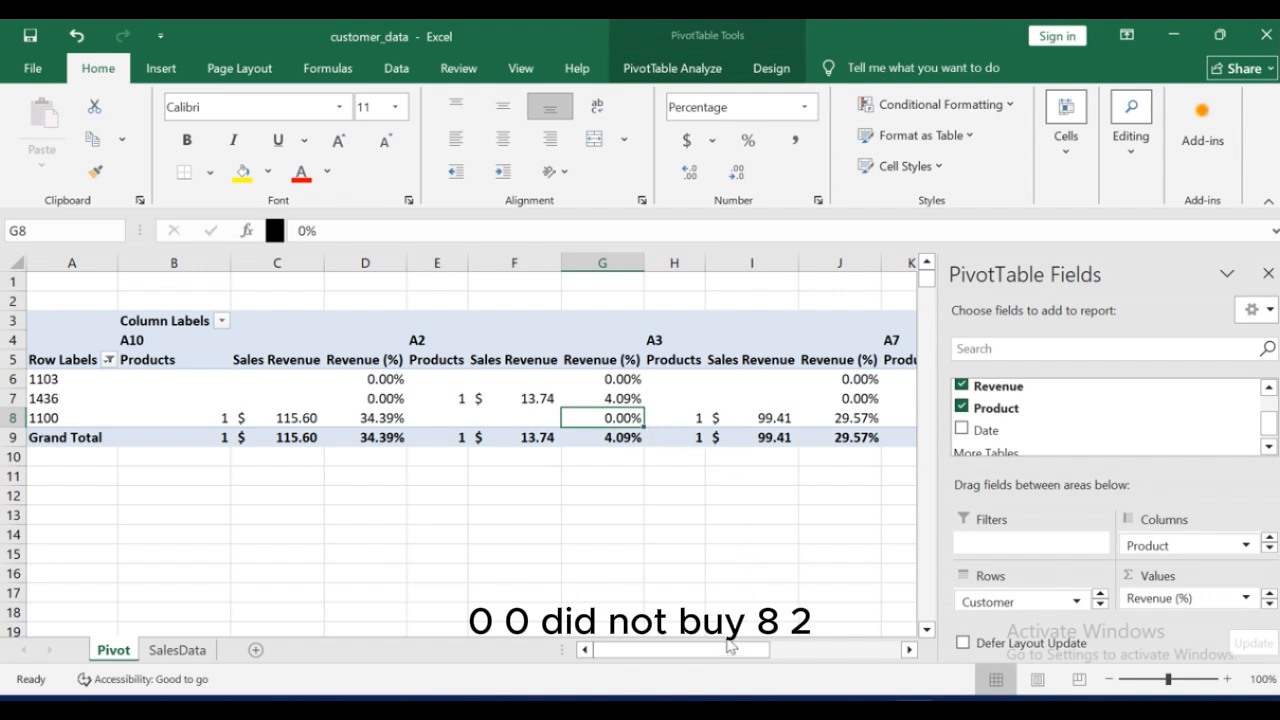
mouse_move(727, 651)
left_mouse_down()
mouse_move(880, 674)
mouse_move(724, 676)
left_mouse_up()
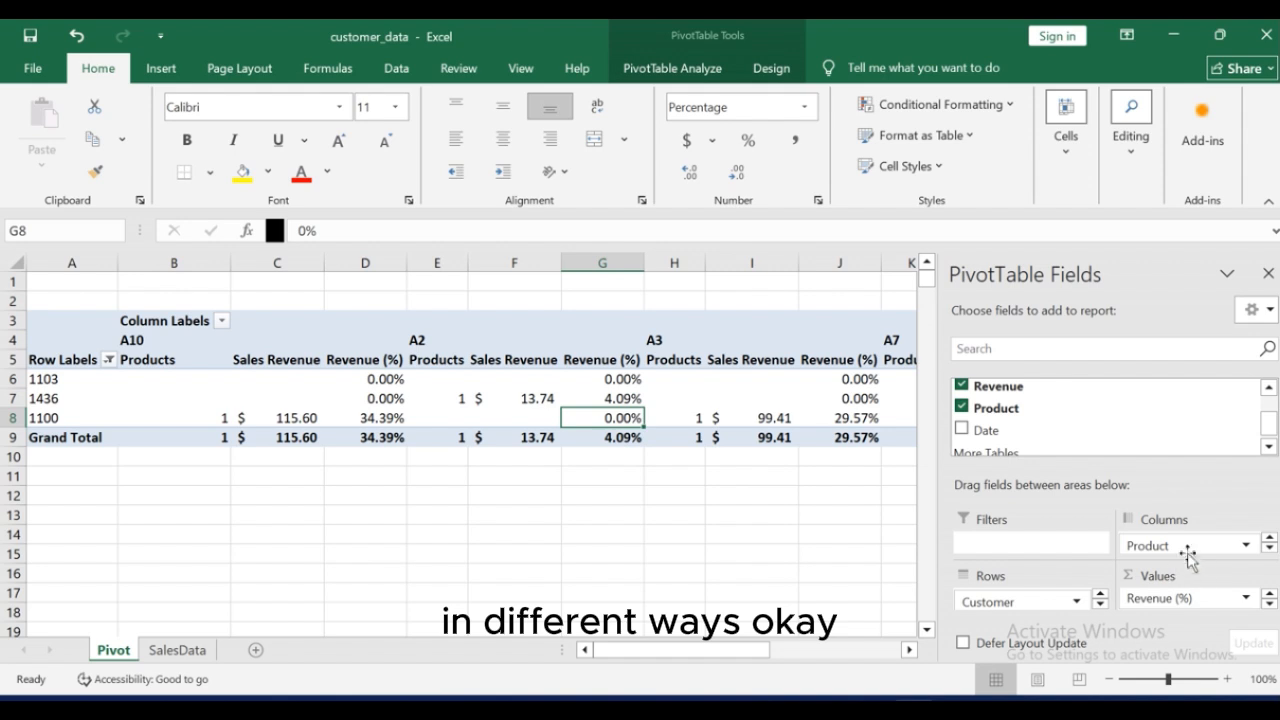
Step: Remove the Product field from the PivotTable's Columns area
left_click_drag(1157, 547, 1049, 616)
mouse_move(1163, 537)
left_mouse_down()
mouse_move(1068, 612)
mouse_move(937, 566)
mouse_move(1238, 567)
mouse_move(1185, 548)
left_mouse_up()
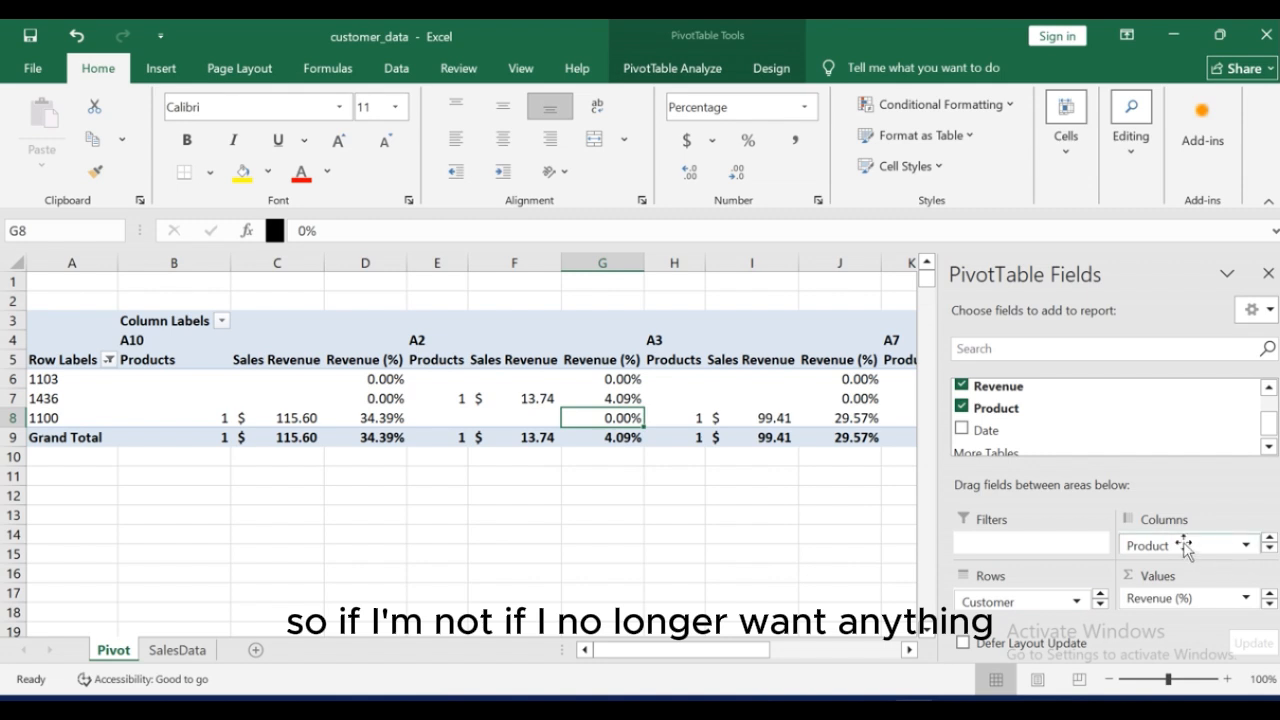
left_click(1172, 550)
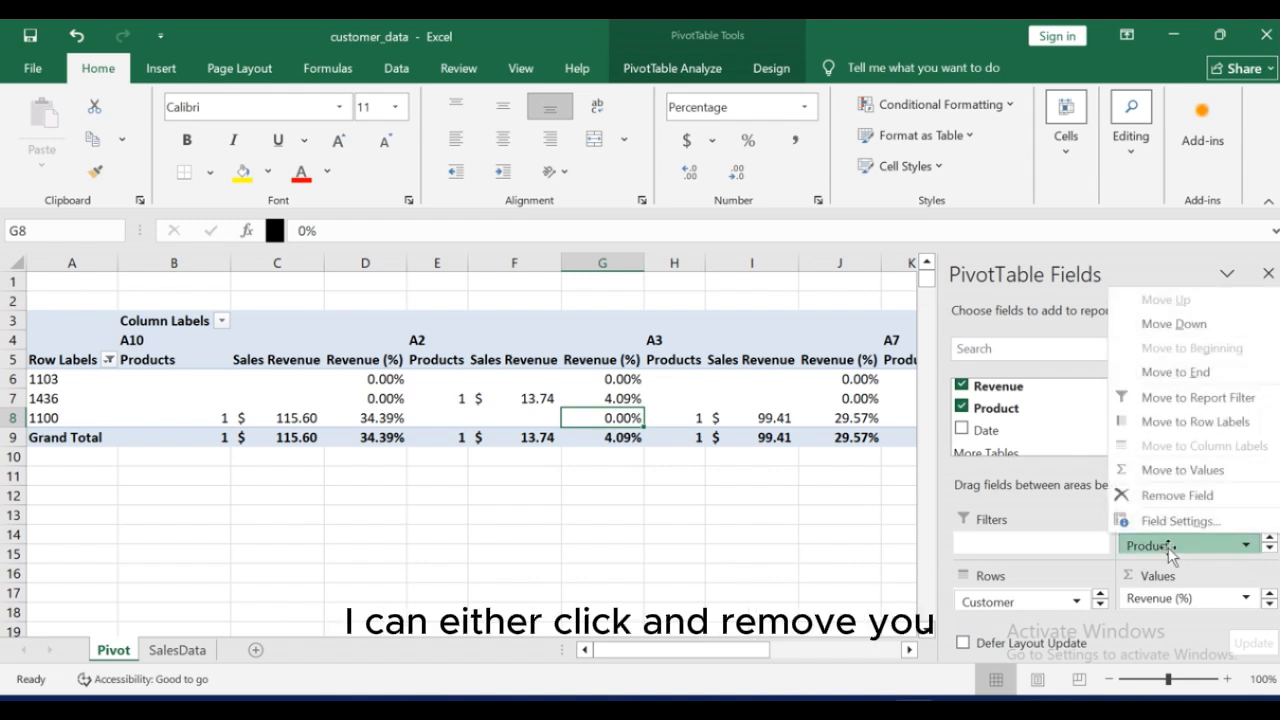
left_click_drag(1170, 551, 823, 506)
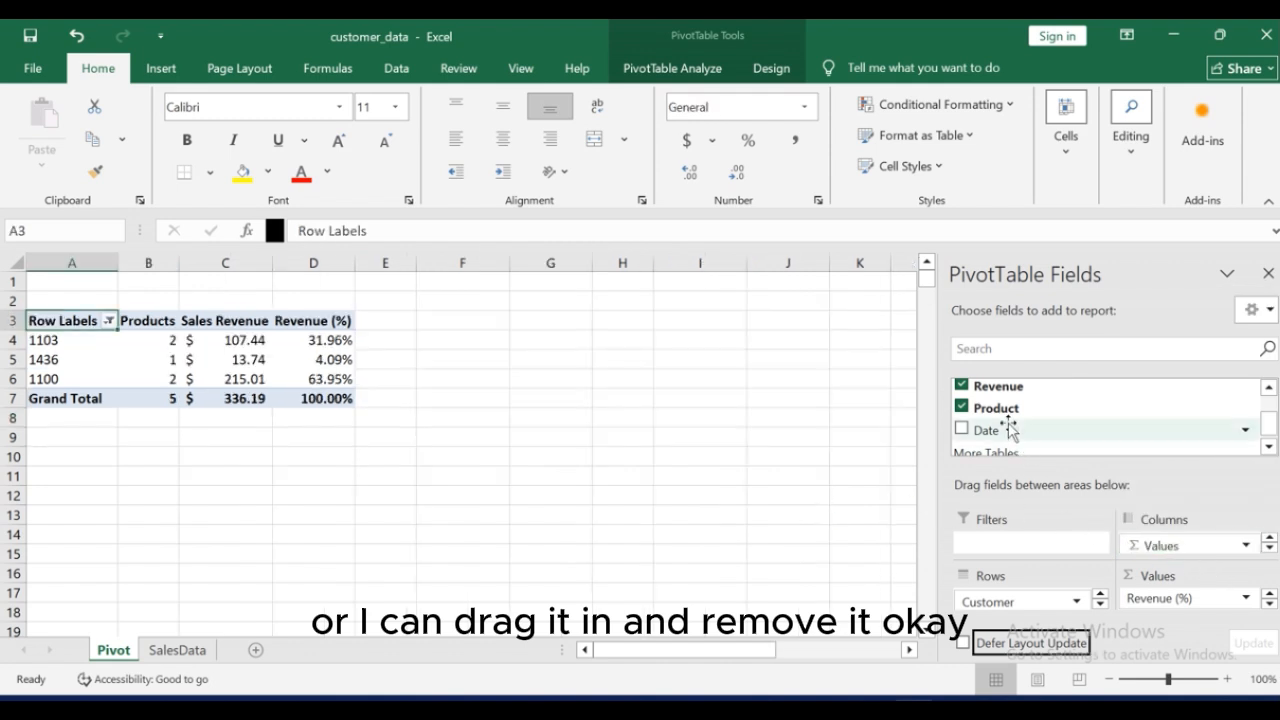
Step: Add the Product field beneath Customer in the PivotTable's Rows area, and collapse and re-expand customer 1103
left_click_drag(1005, 422, 1007, 612)
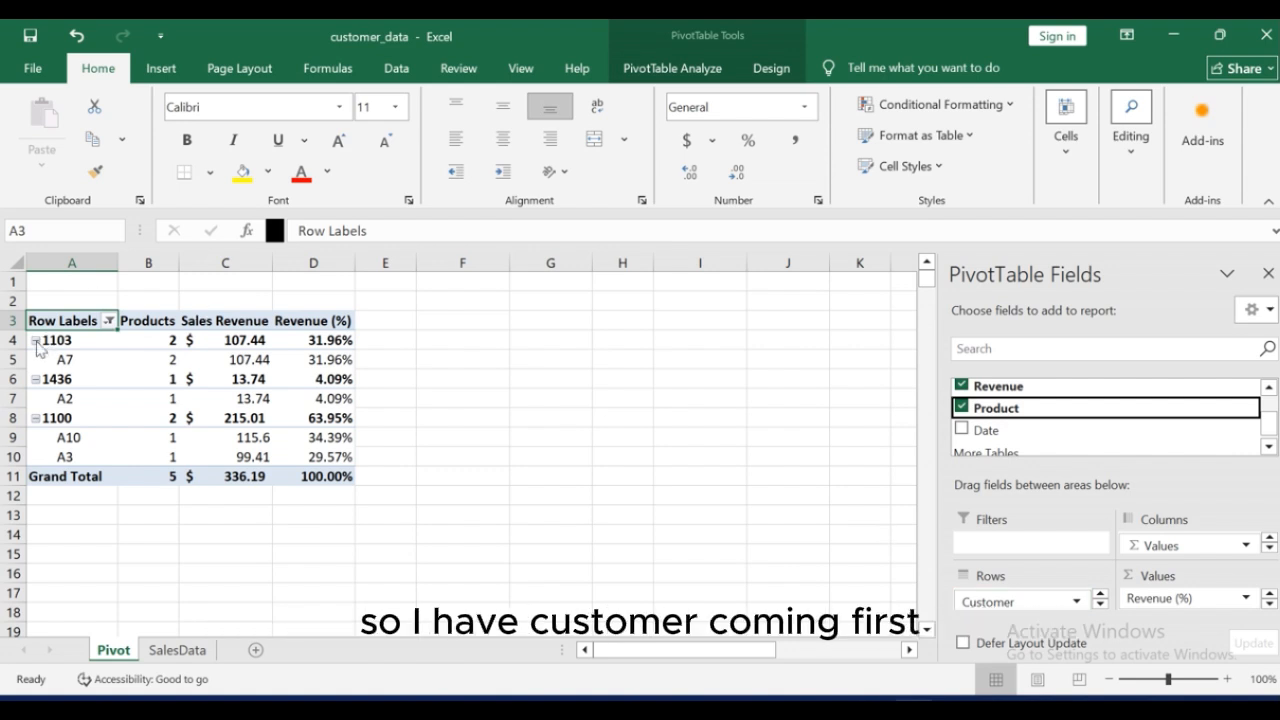
left_click(1100, 604)
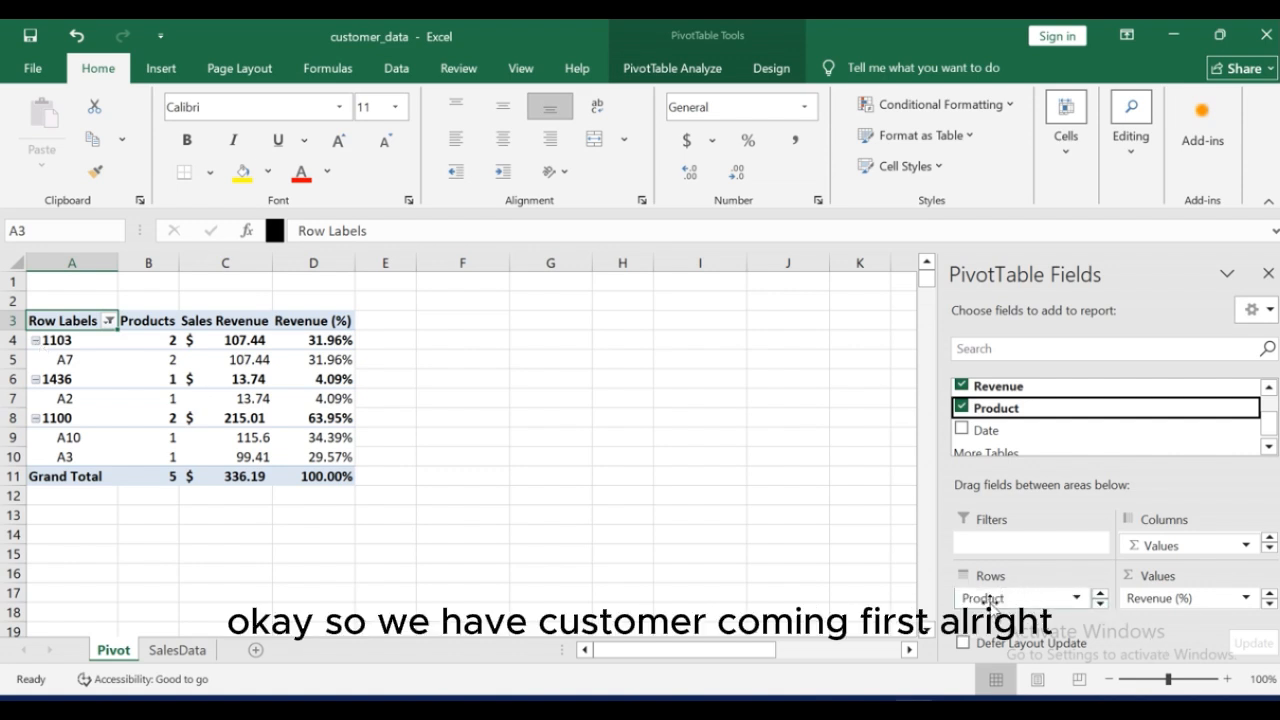
left_click(36, 341)
left_click(36, 341)
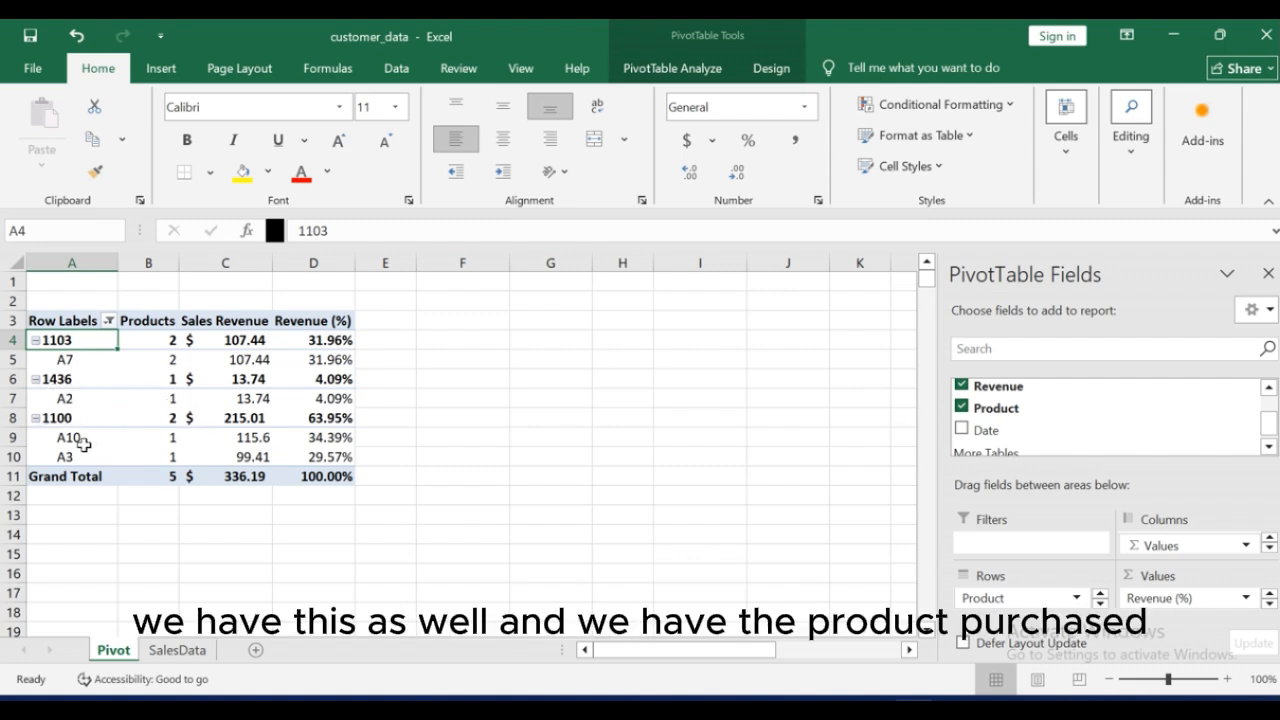
Step: Take the Product field out of the PivotTable's Rows area, leaving only Customer
mouse_move(136, 455)
mouse_move(214, 398)
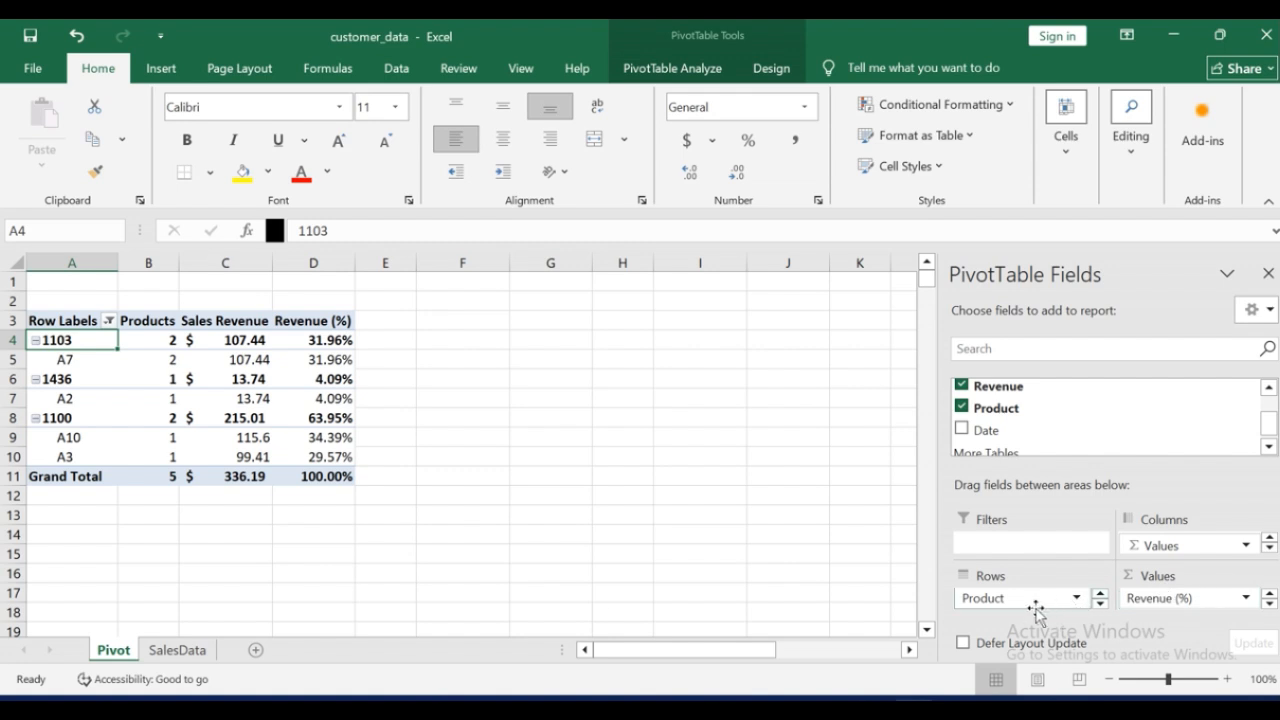
left_click_drag(1013, 598, 717, 437)
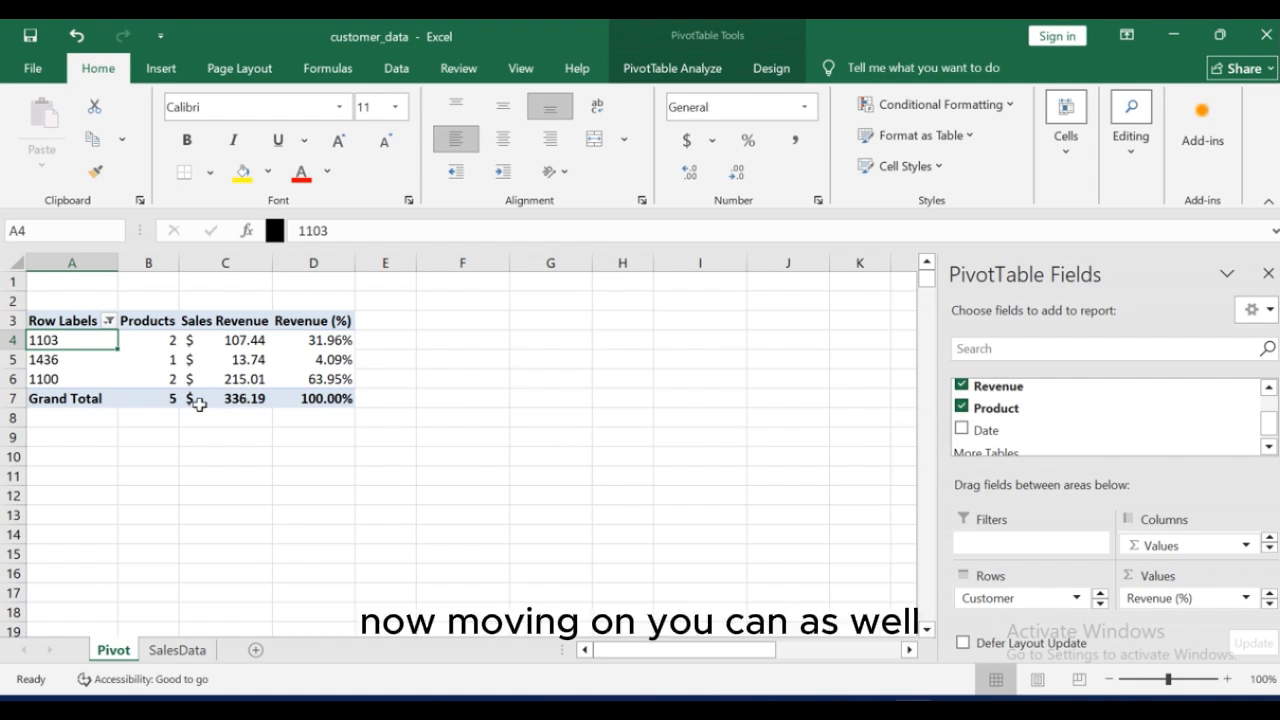
Step: Apply the teal style from the first row of the Medium PivotTable styles
left_click(145, 361)
left_click(768, 68)
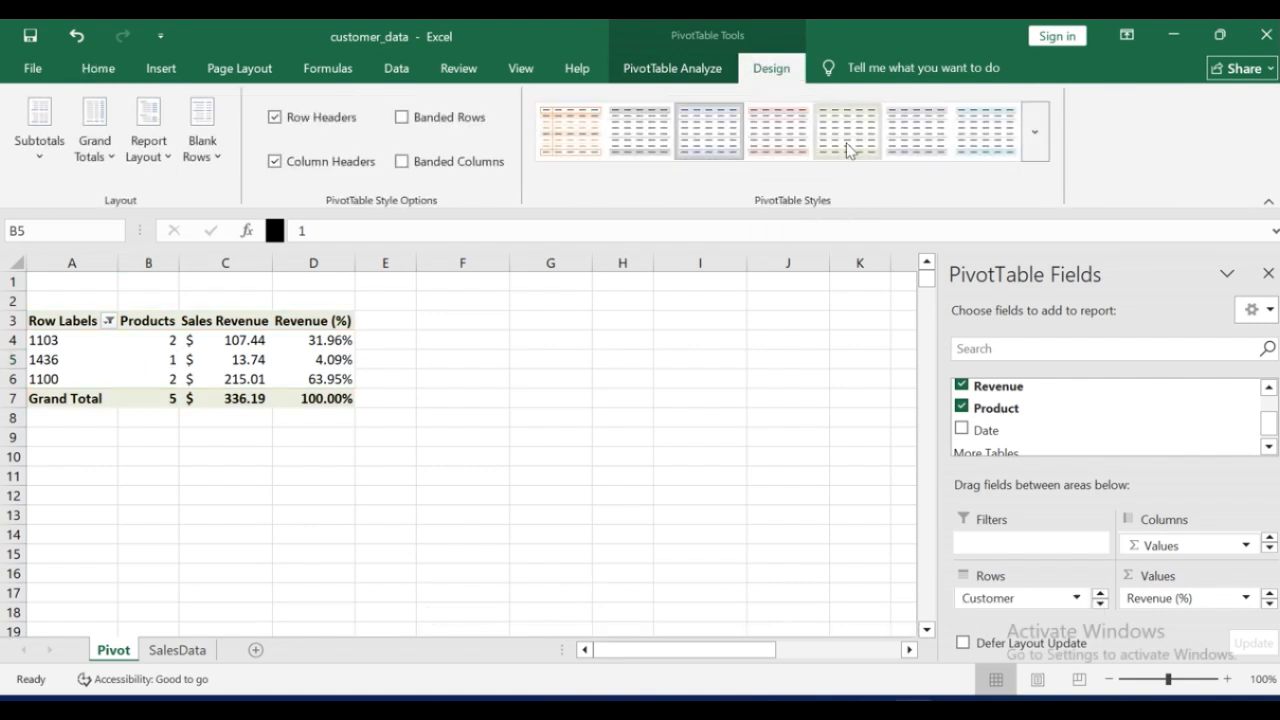
left_click(1034, 133)
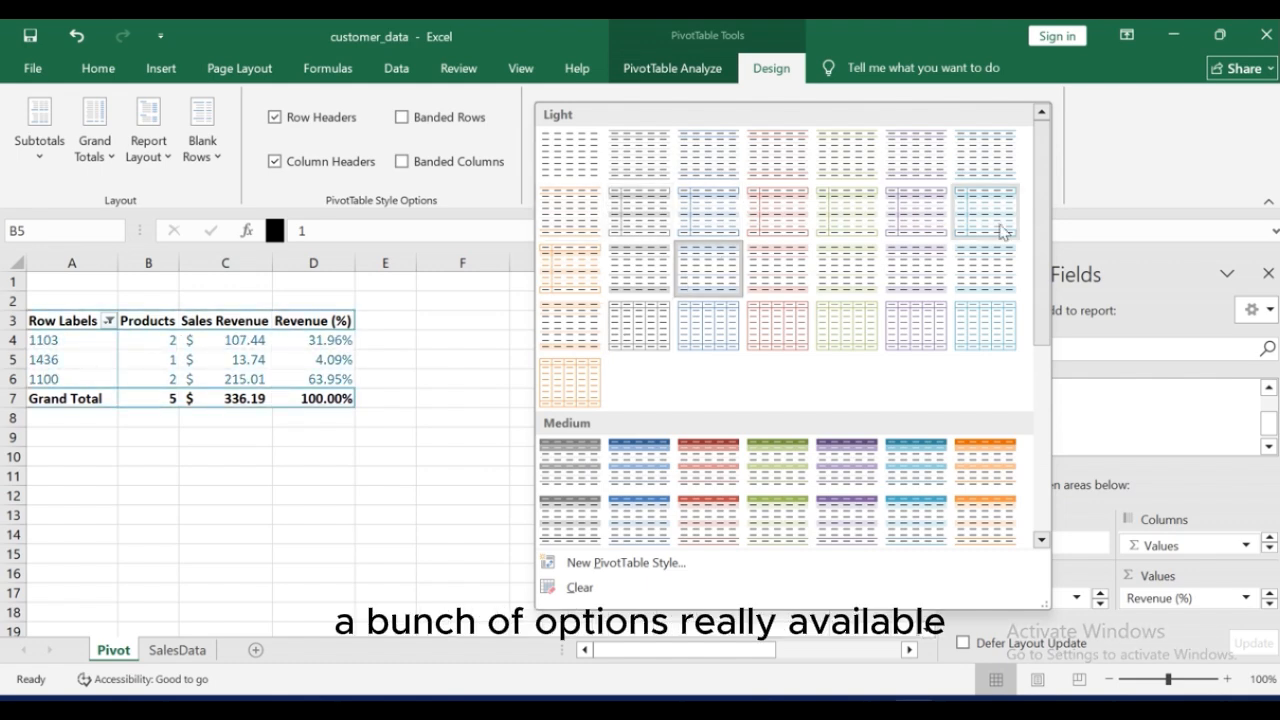
left_click(920, 455)
left_click(248, 321)
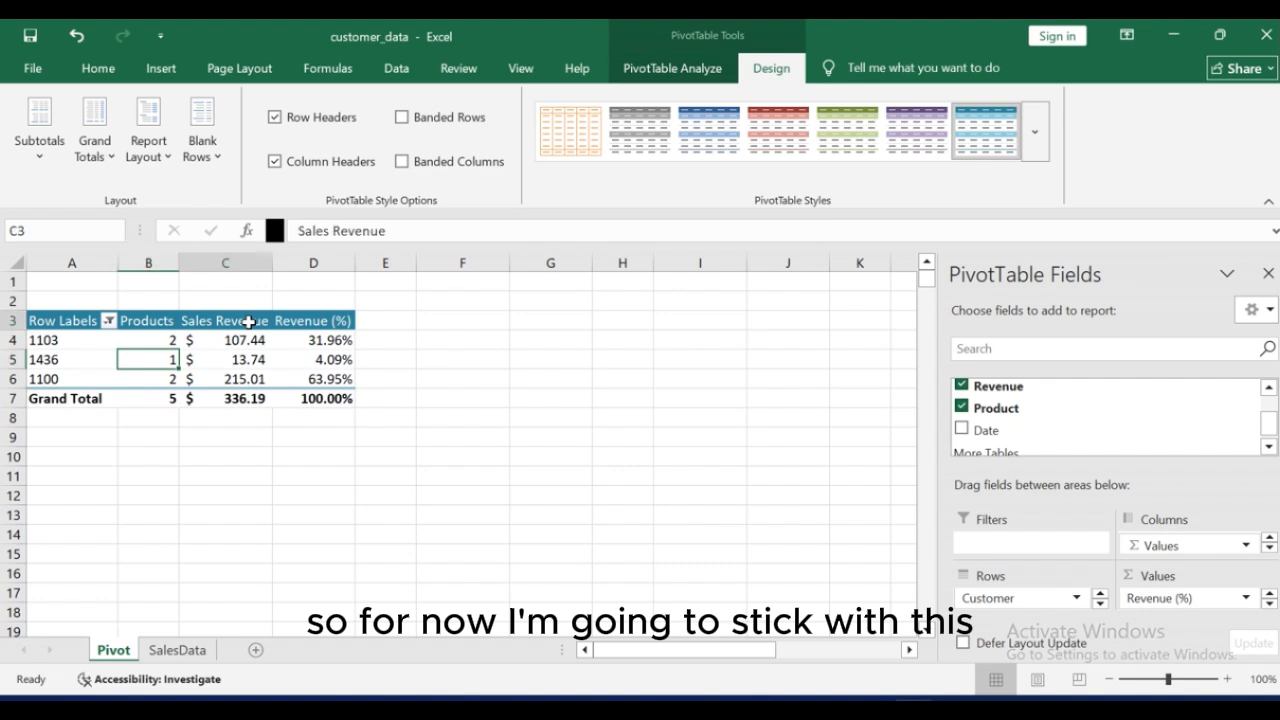
left_click(237, 396)
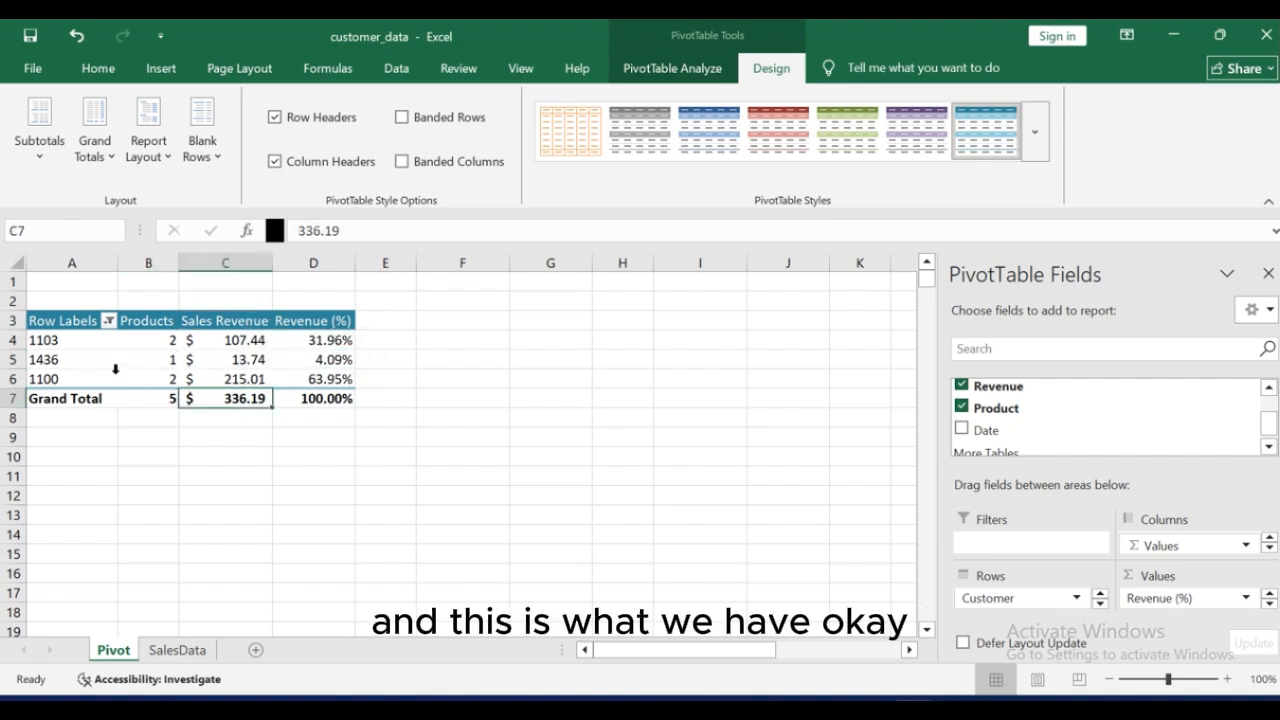
left_click(71, 339)
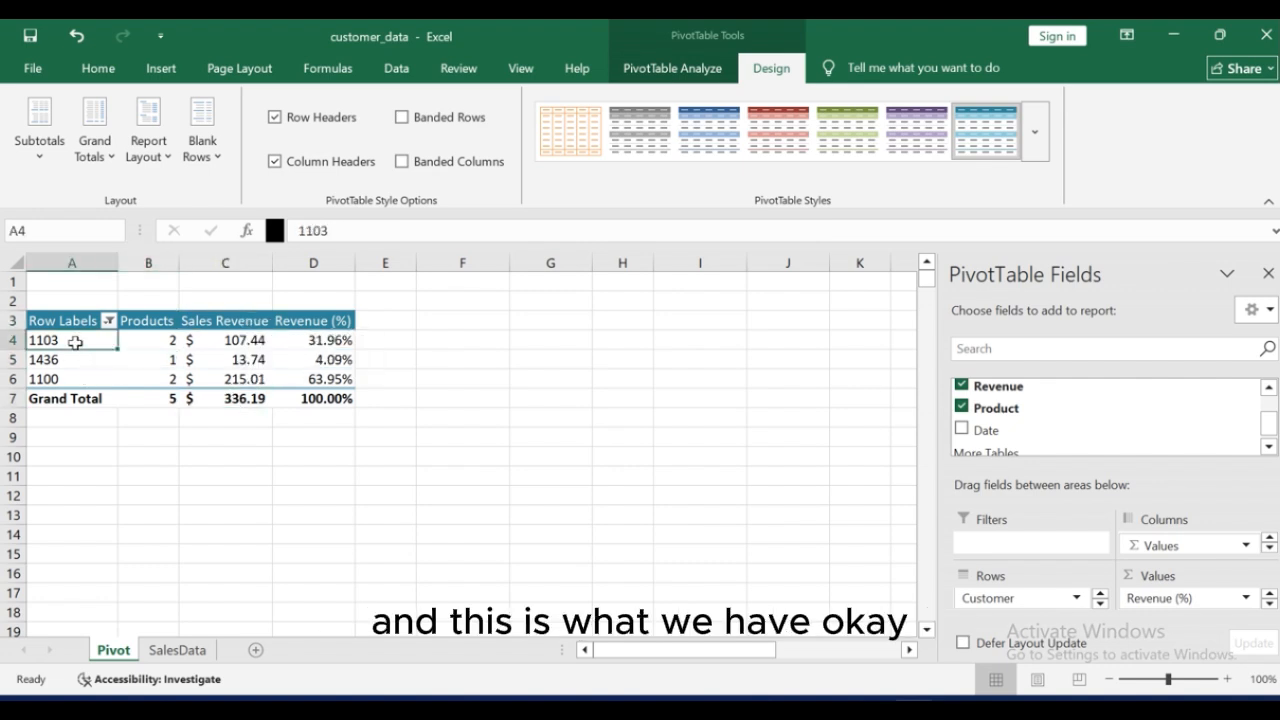
Step: Set the PivotTable's subtotals to Do Not Show Subtotals
left_click(288, 338)
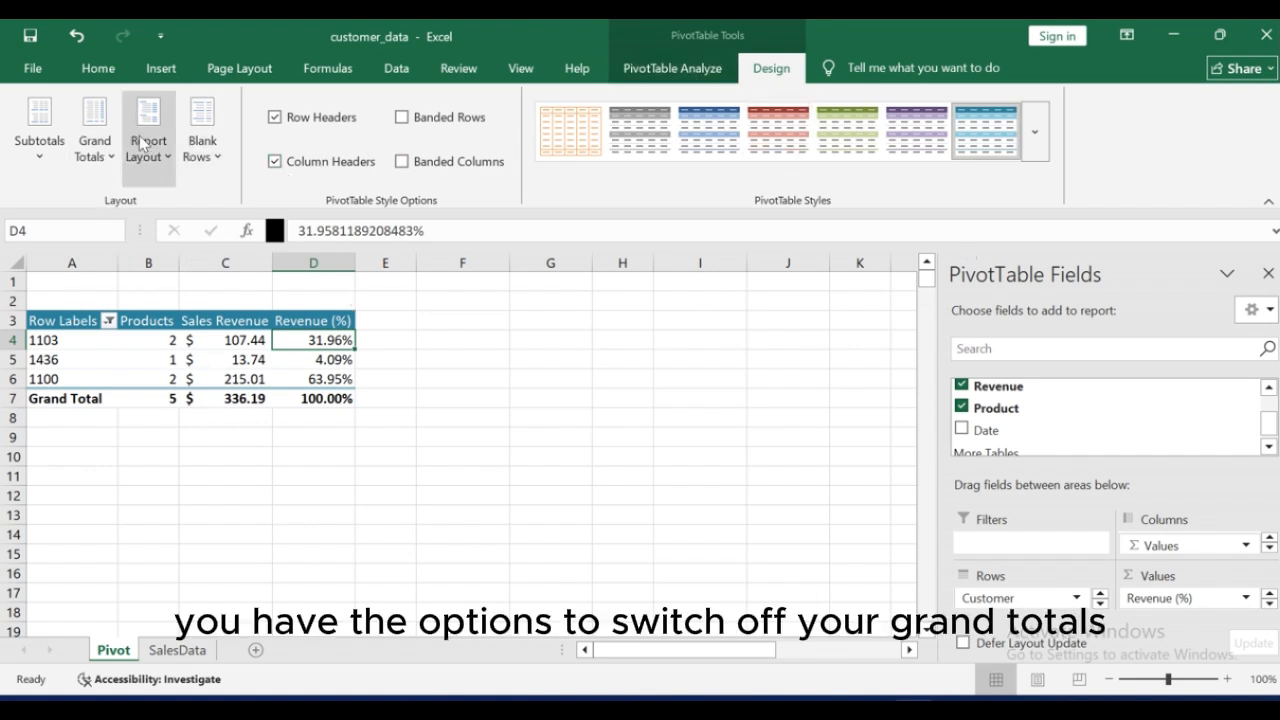
left_click(41, 155)
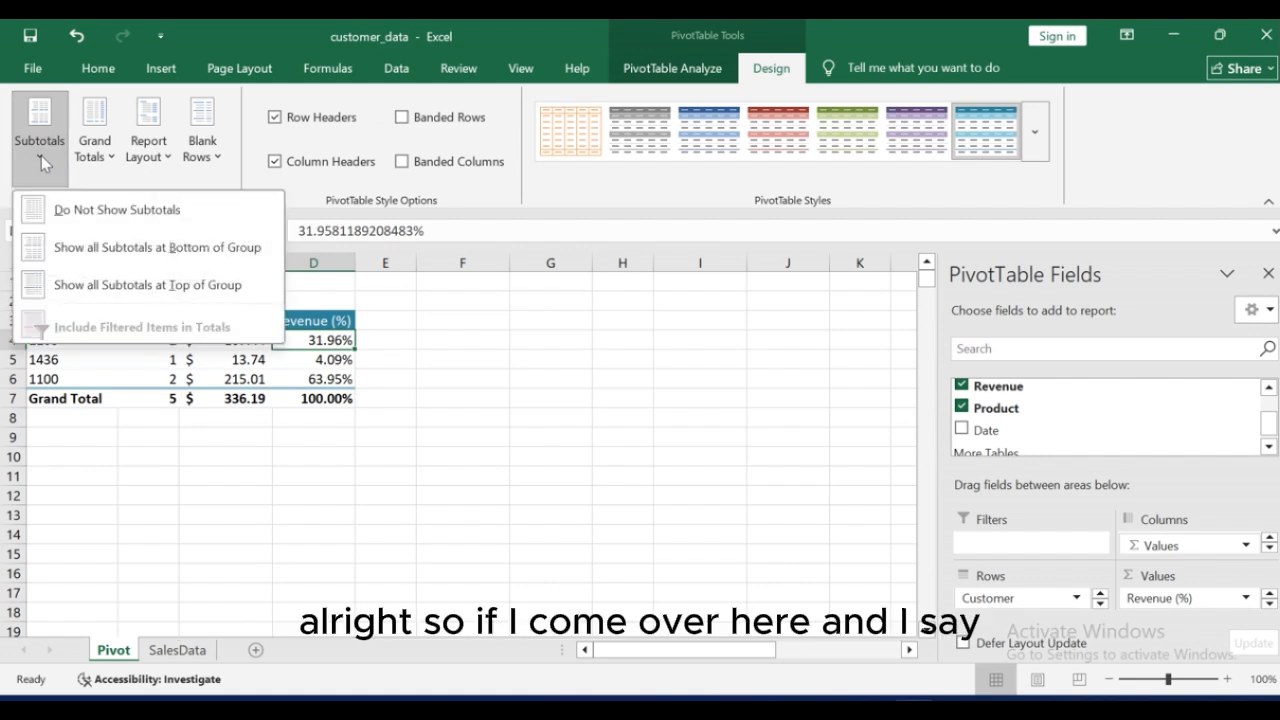
left_click(62, 210)
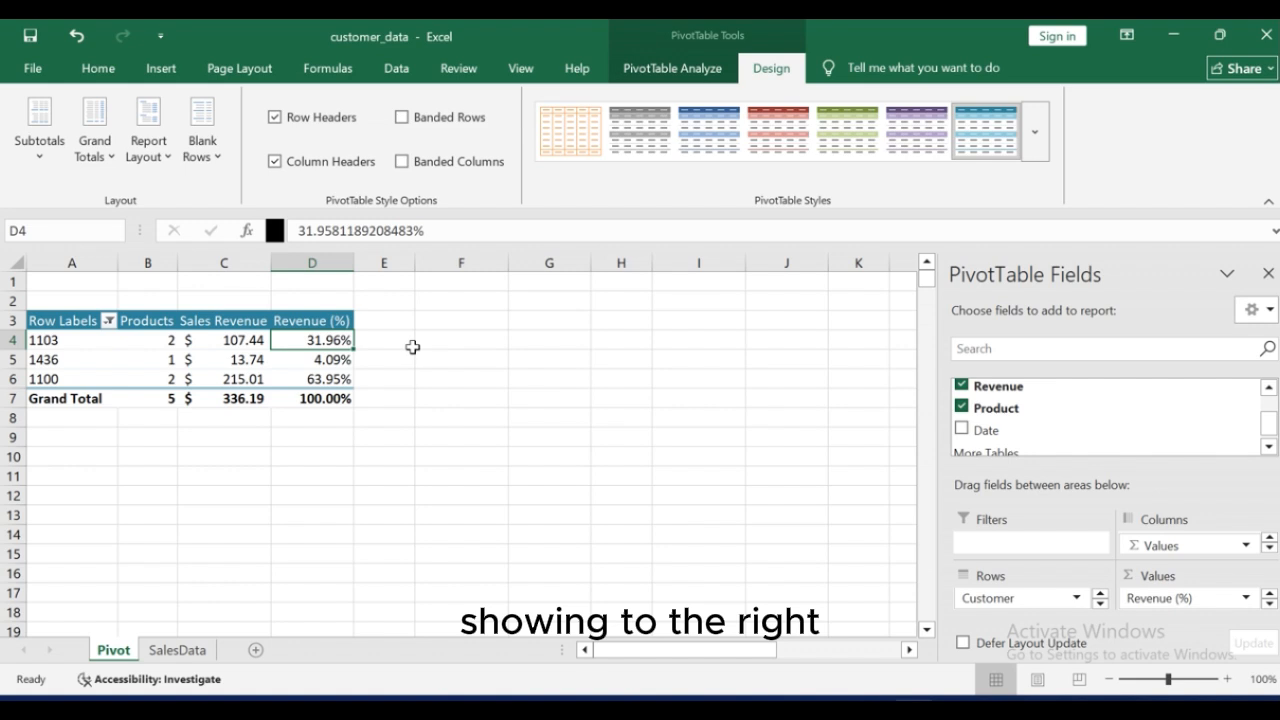
Step: Switch the PivotTable's grand totals off for rows and columns, and switch them back on for both
left_click(101, 165)
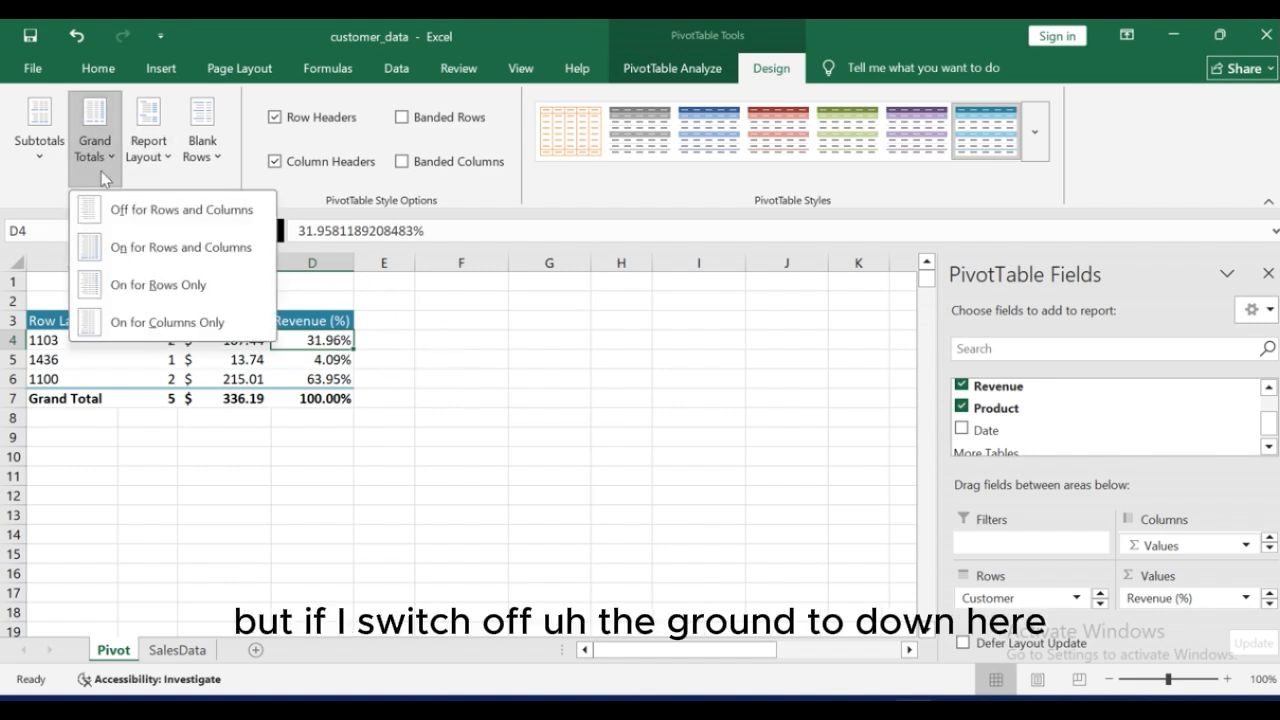
left_click(146, 212)
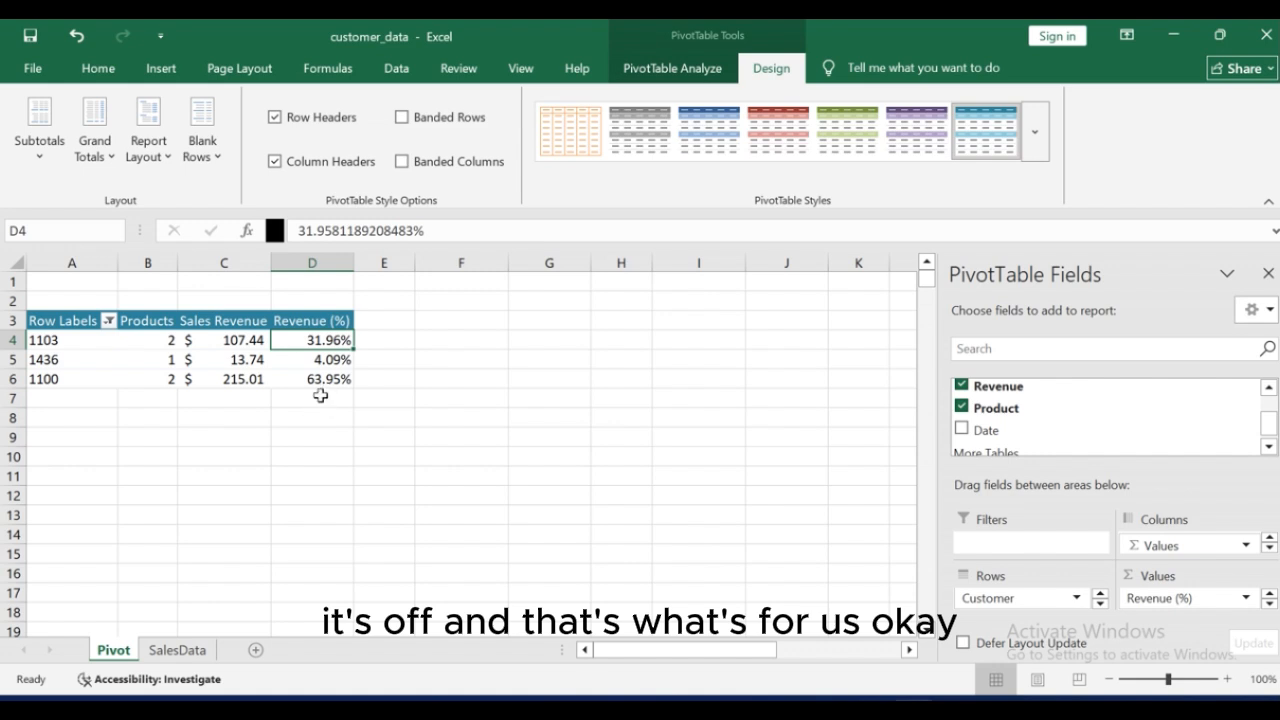
left_click(100, 150)
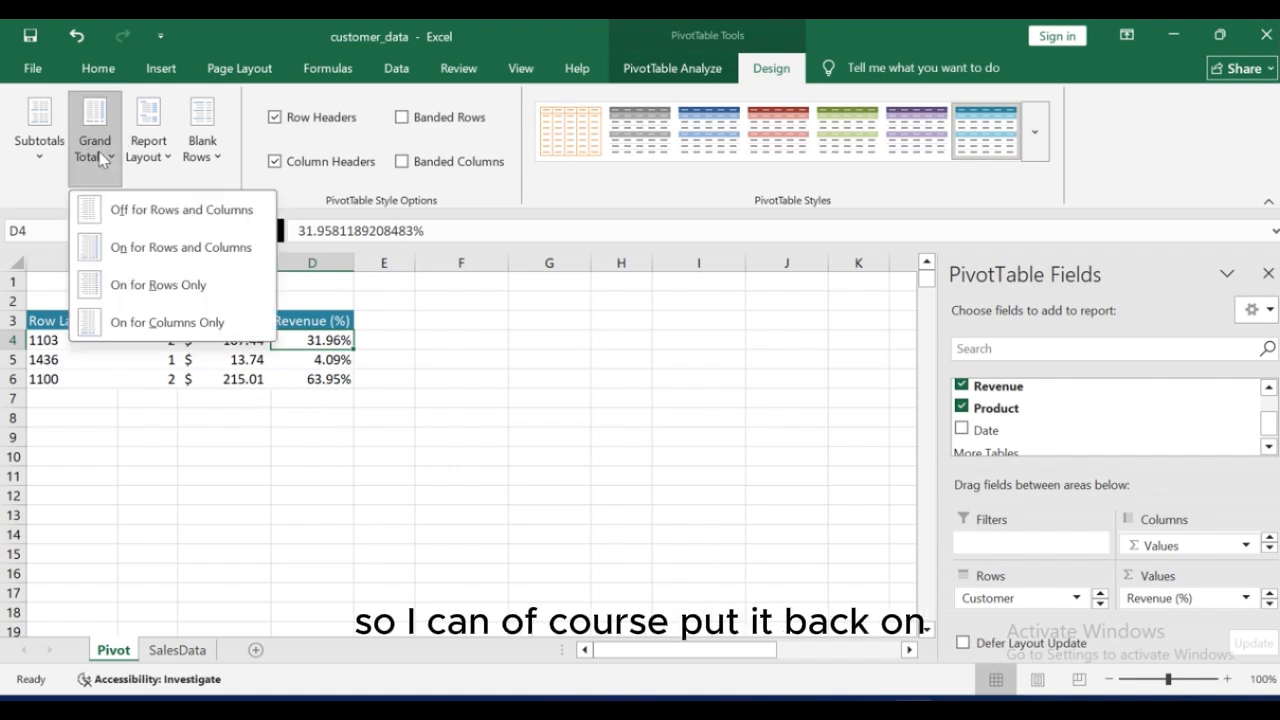
left_click(174, 257)
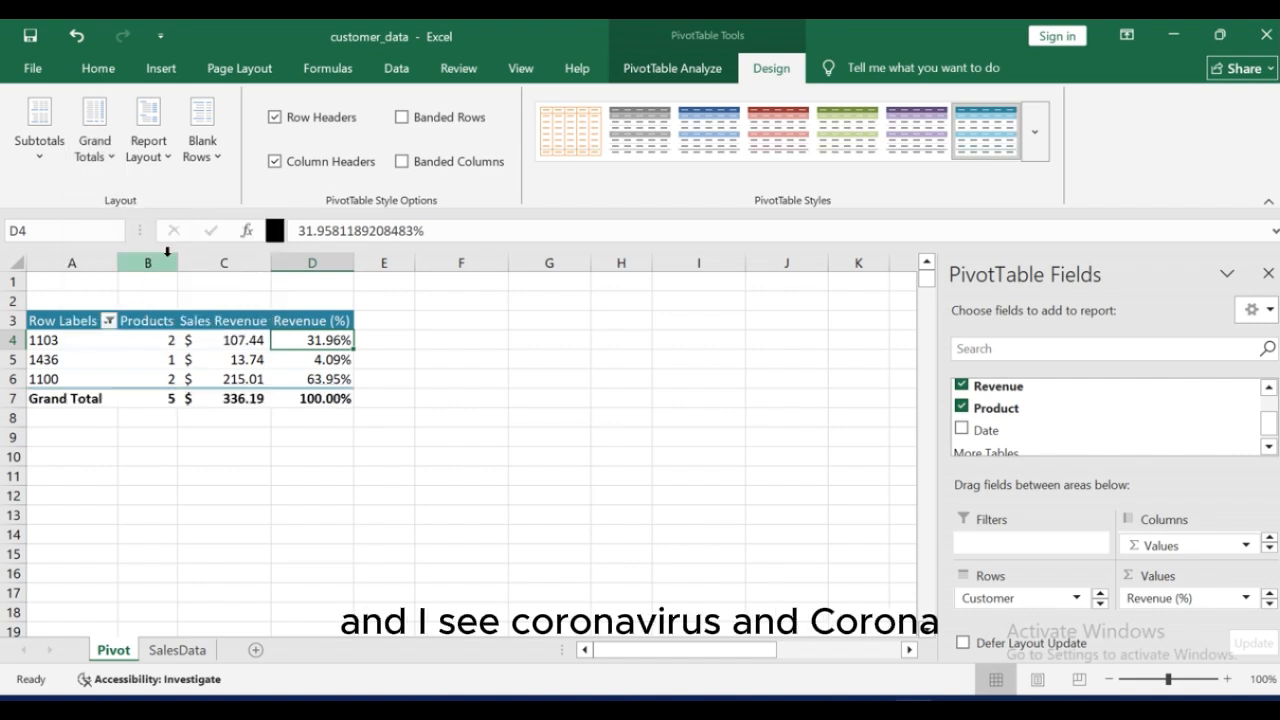
Step: Examine the revenue percentages of customers 1100 and 1436 and the full row of customer 1103
left_click(314, 381)
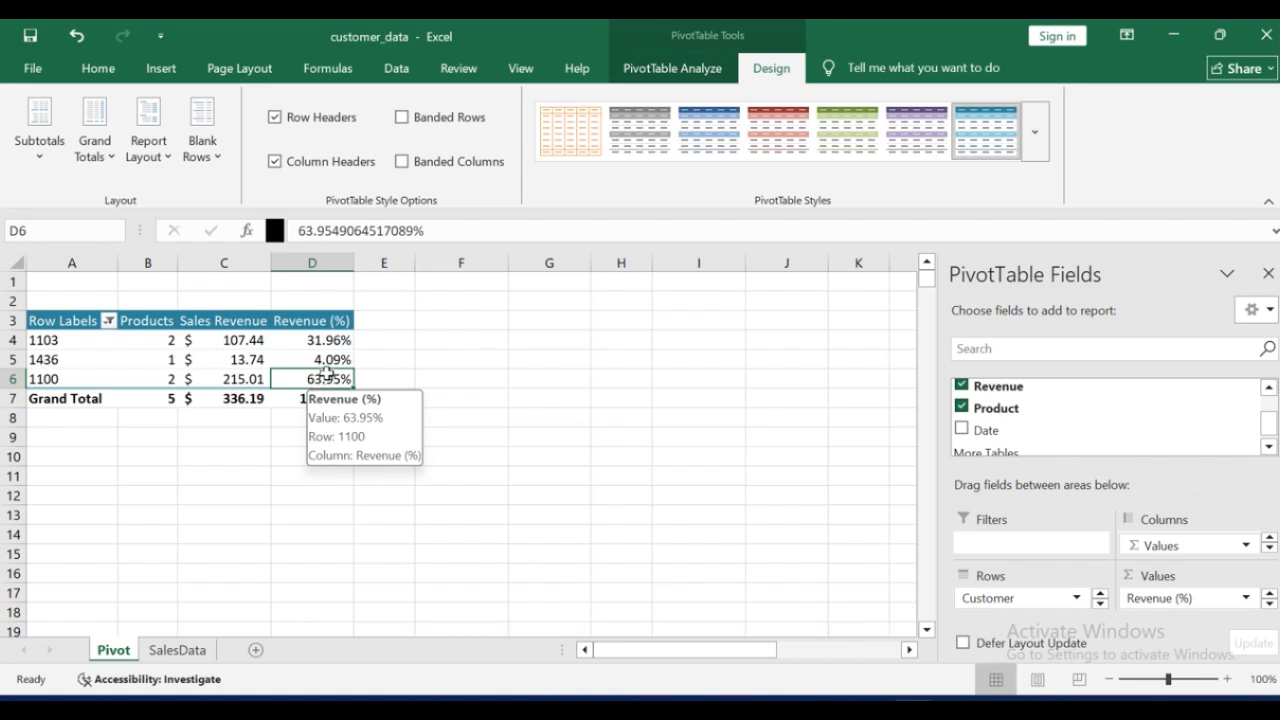
left_click(322, 358)
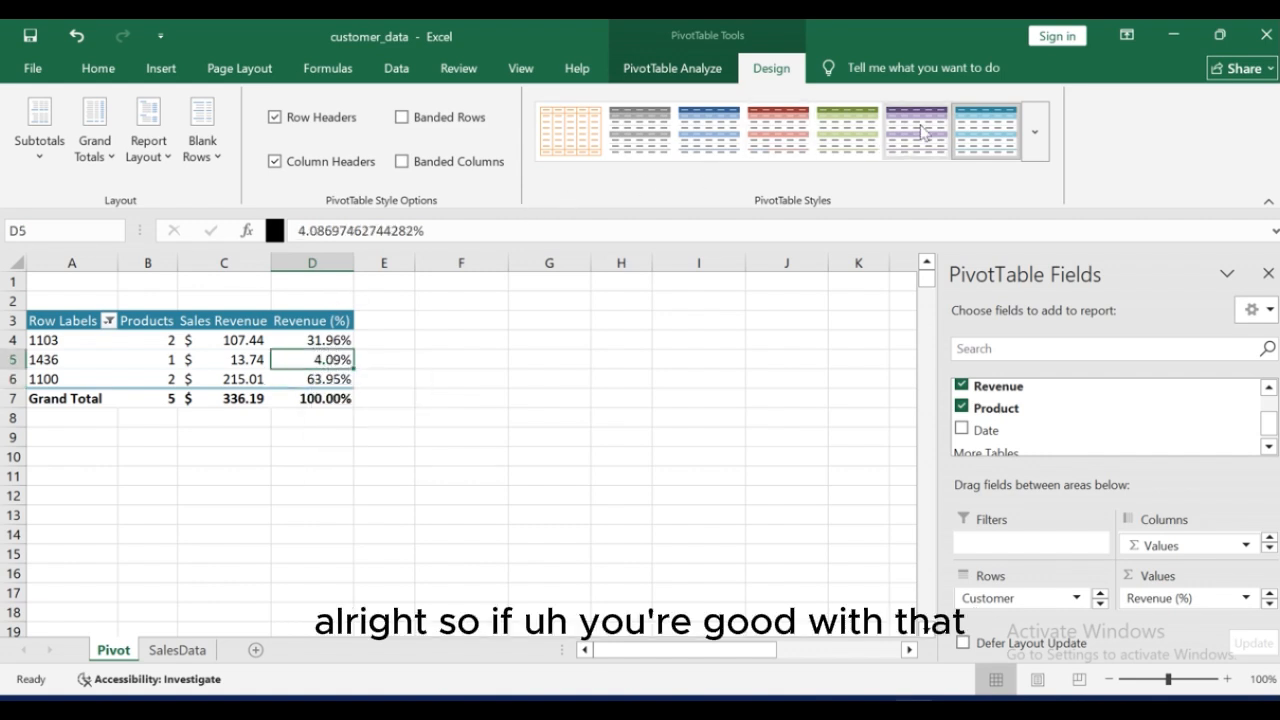
left_click(198, 311)
left_click(47, 347)
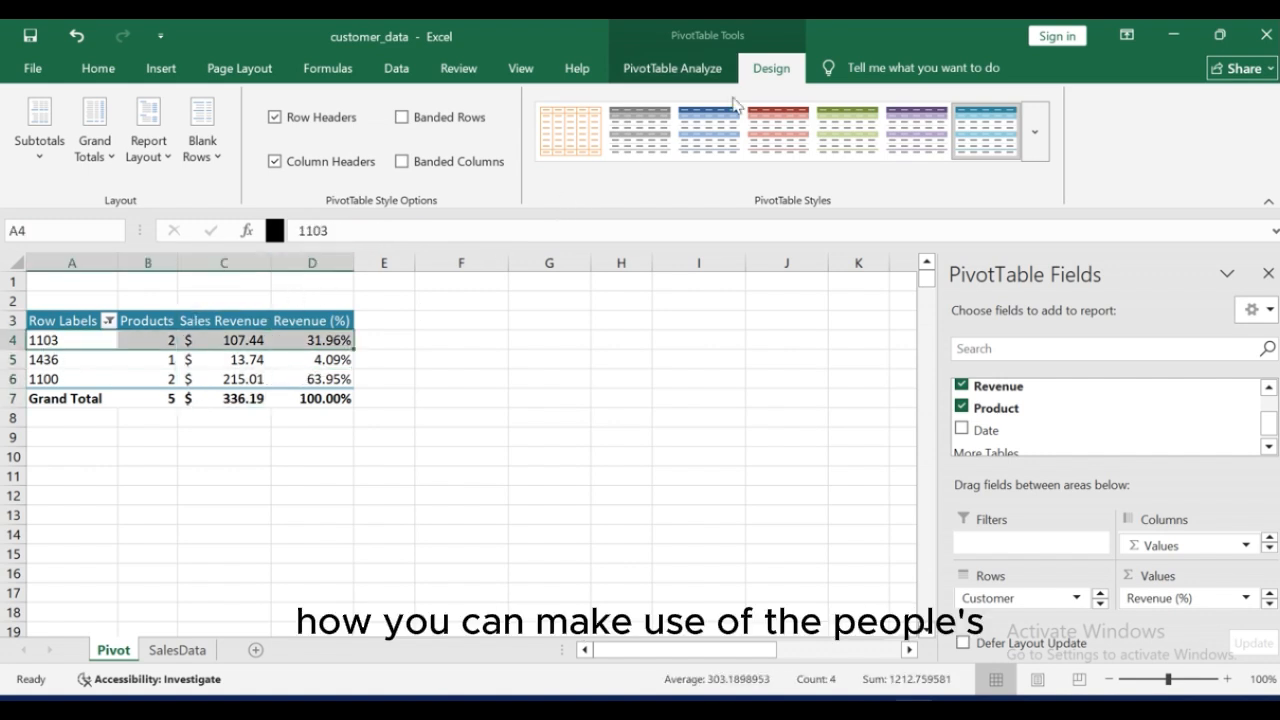
Step: Insert a slicer for the PivotTable based on the Product field
left_click(673, 69)
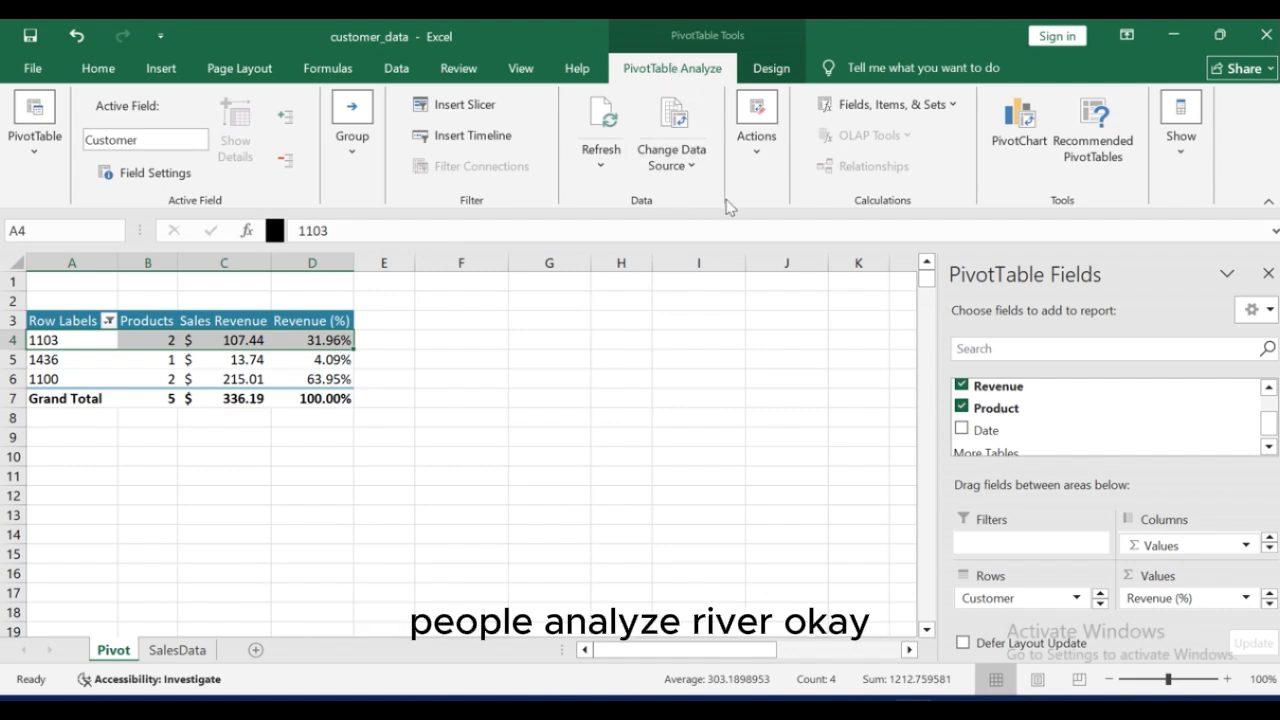
left_click(54, 183)
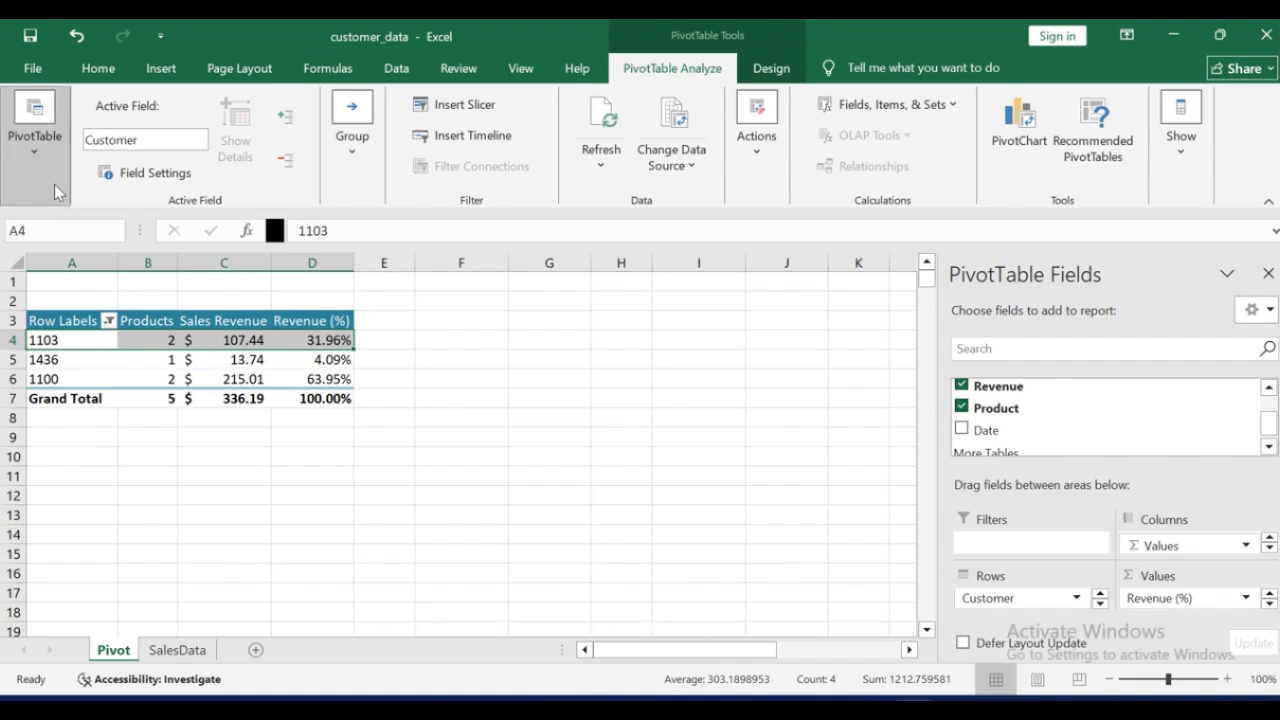
left_click(54, 184)
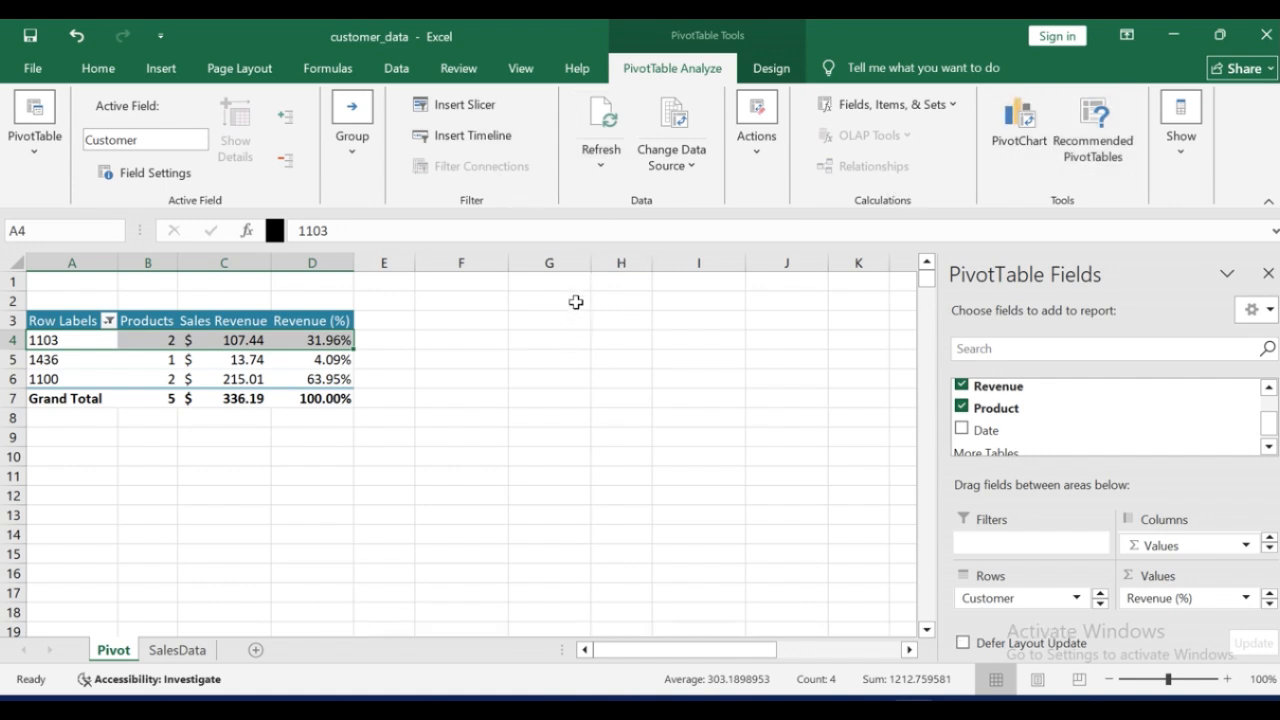
left_click(466, 111)
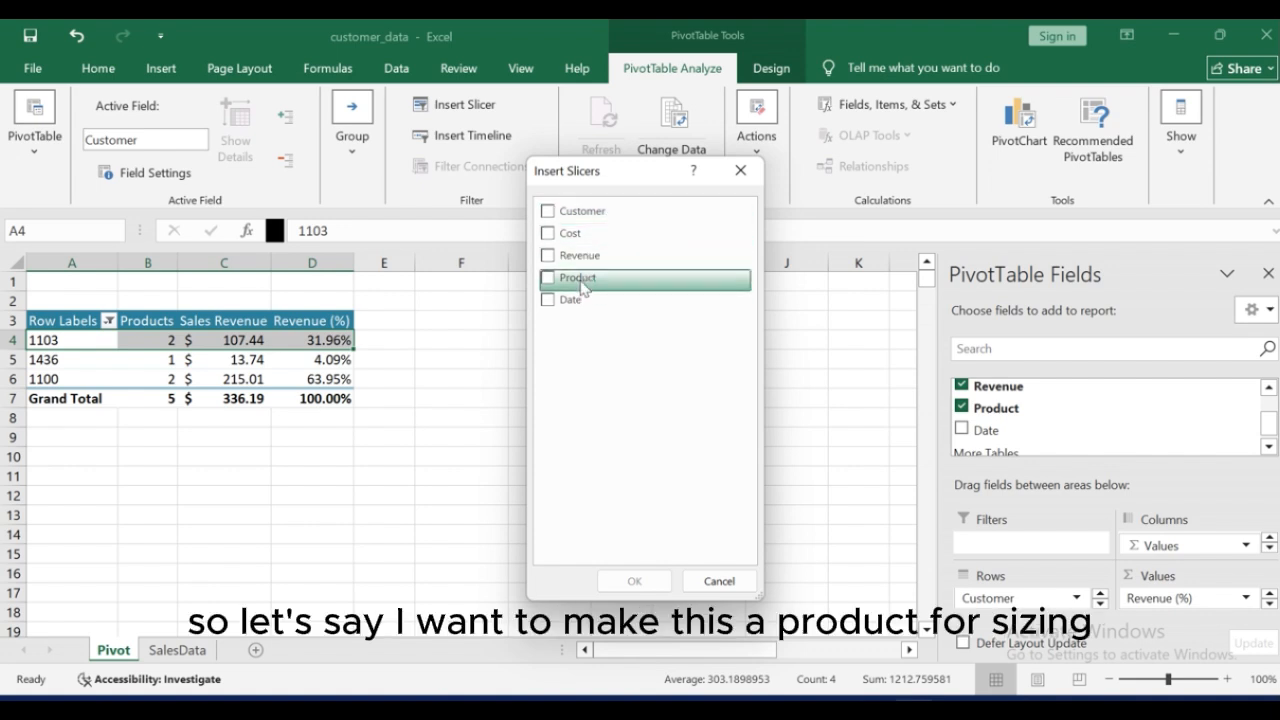
left_click(547, 278)
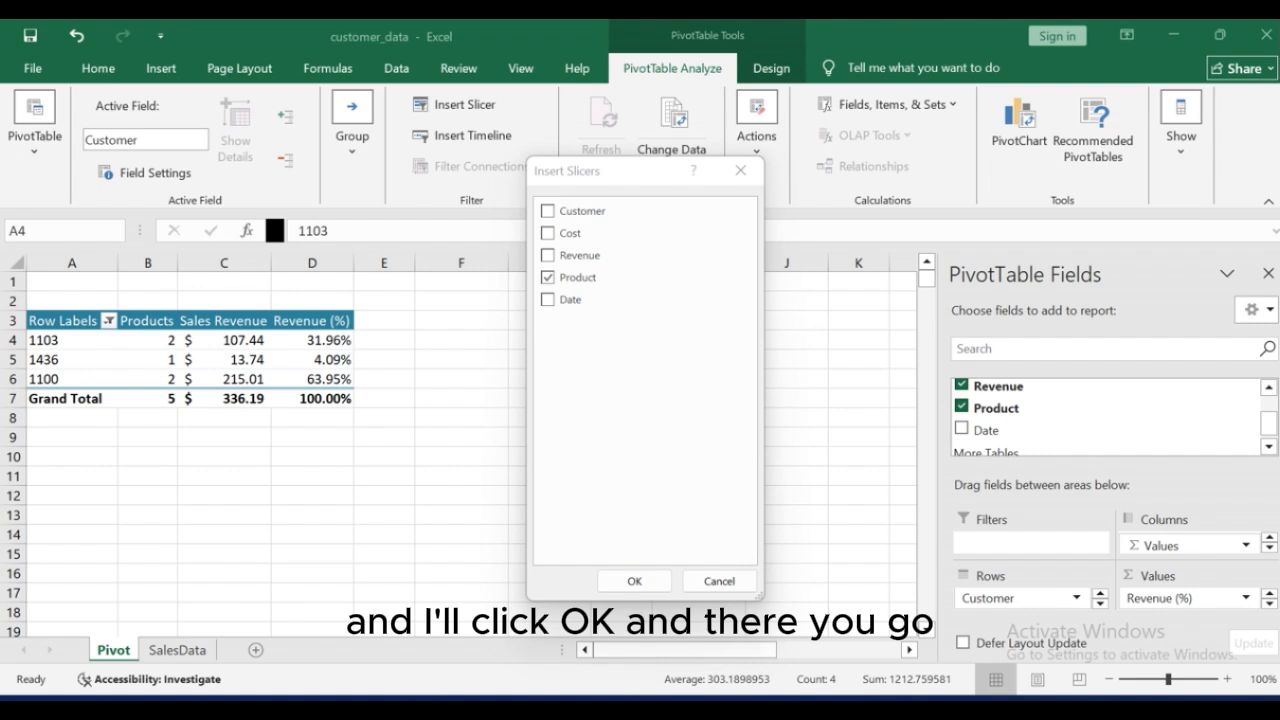
left_click(616, 580)
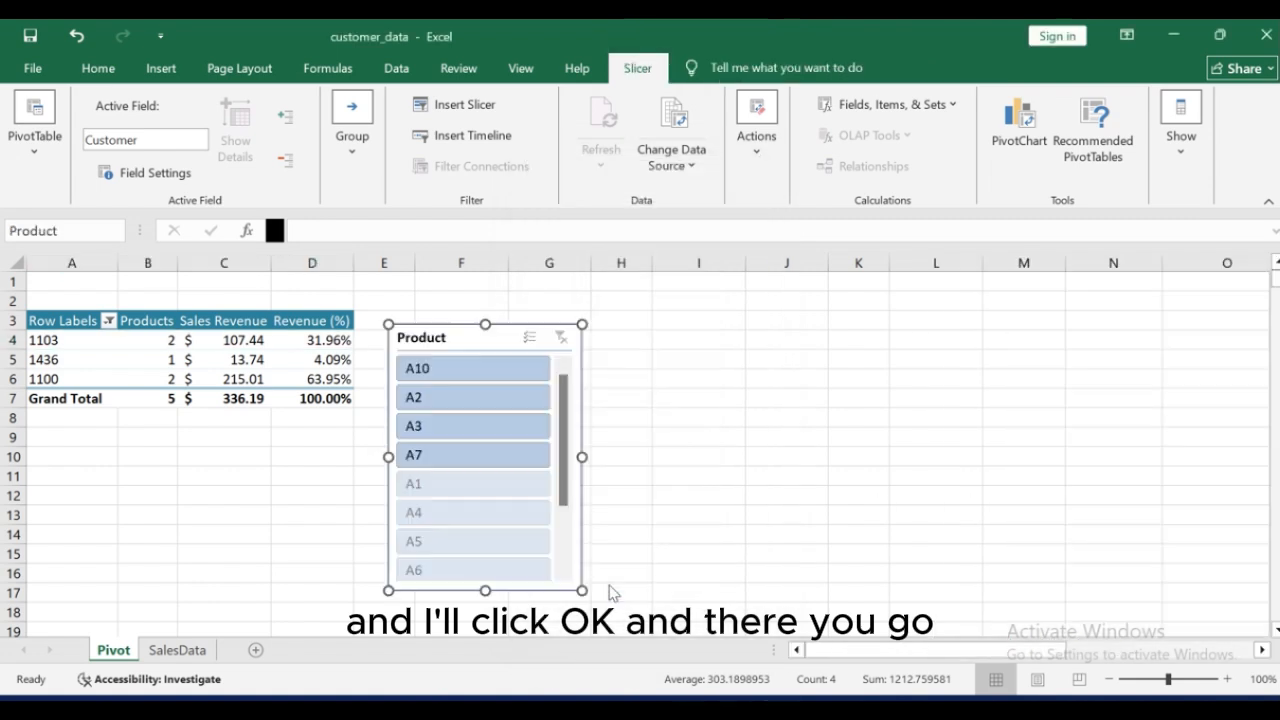
Step: Filter the PivotTable to product A3 with the Product slicer, and clear the slicer's filter
left_click(486, 418)
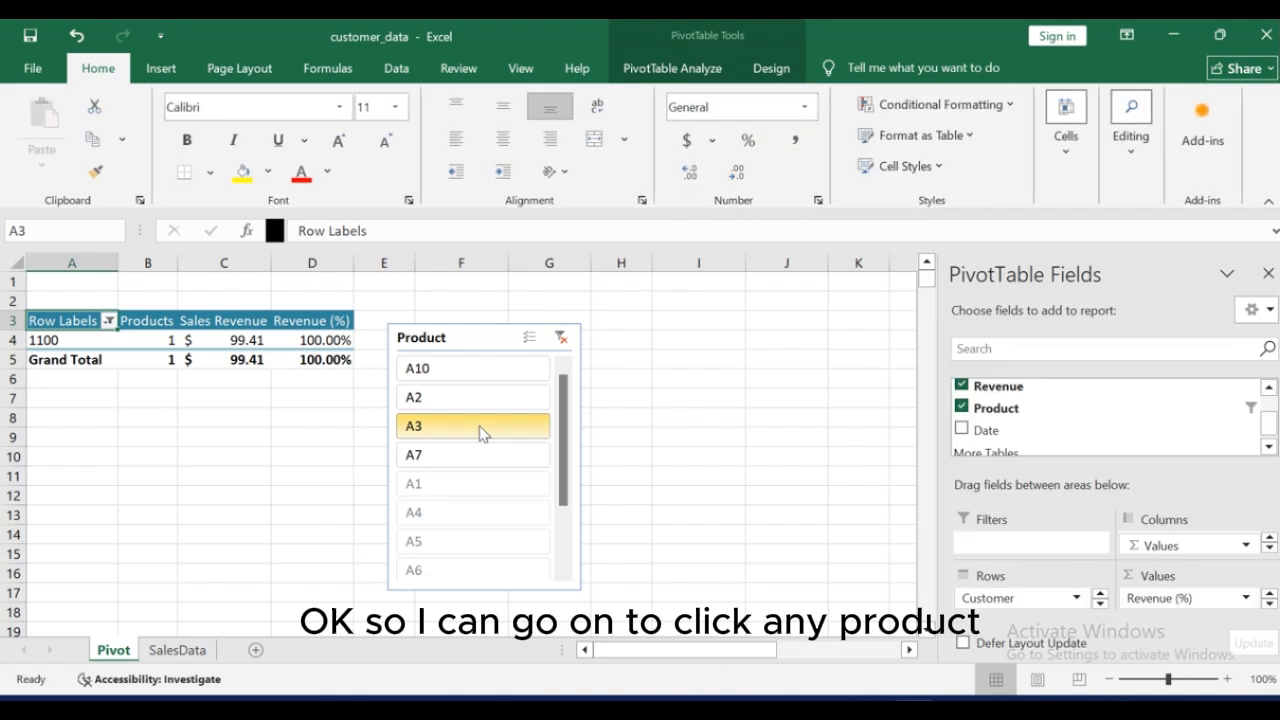
left_click(563, 338)
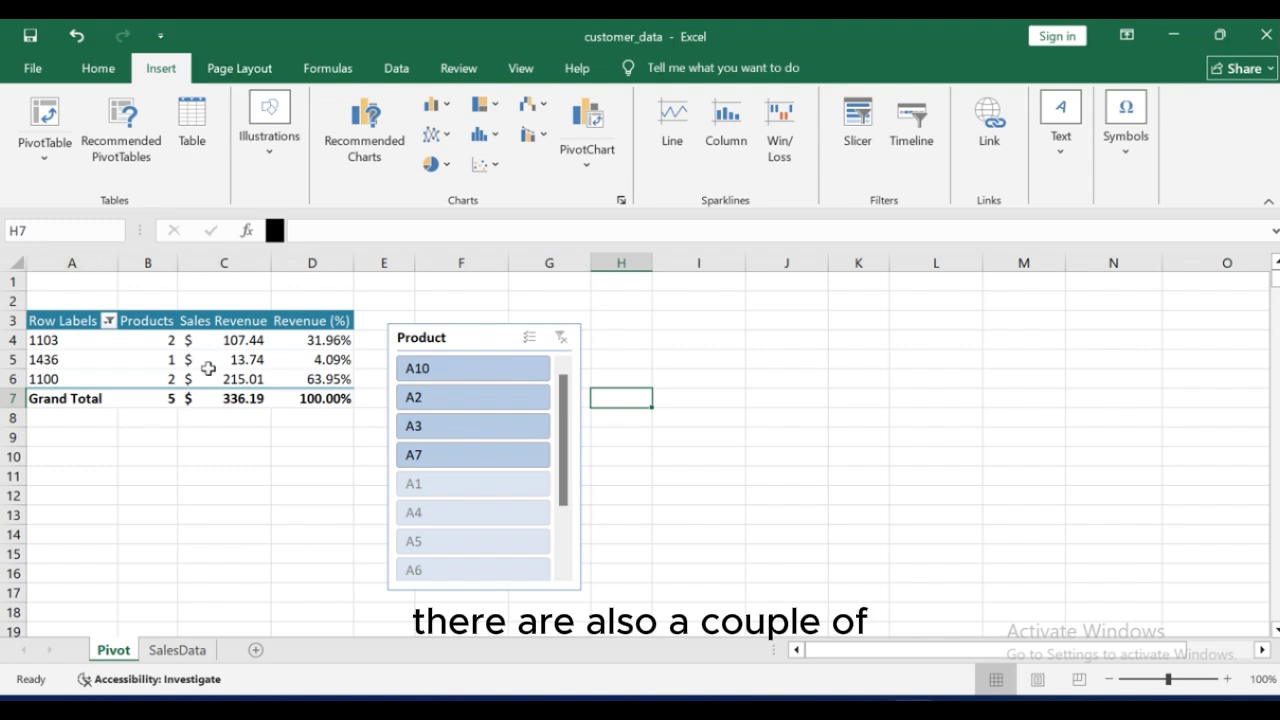
left_click(146, 336)
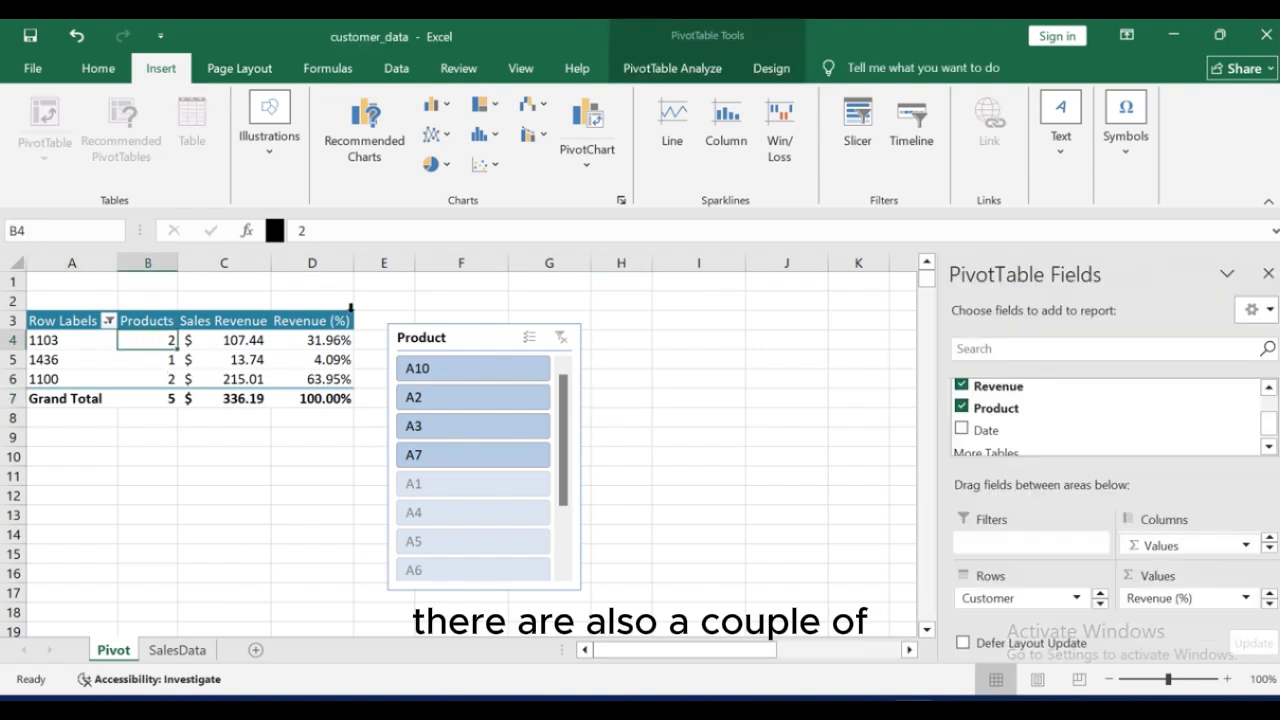
left_click(668, 70)
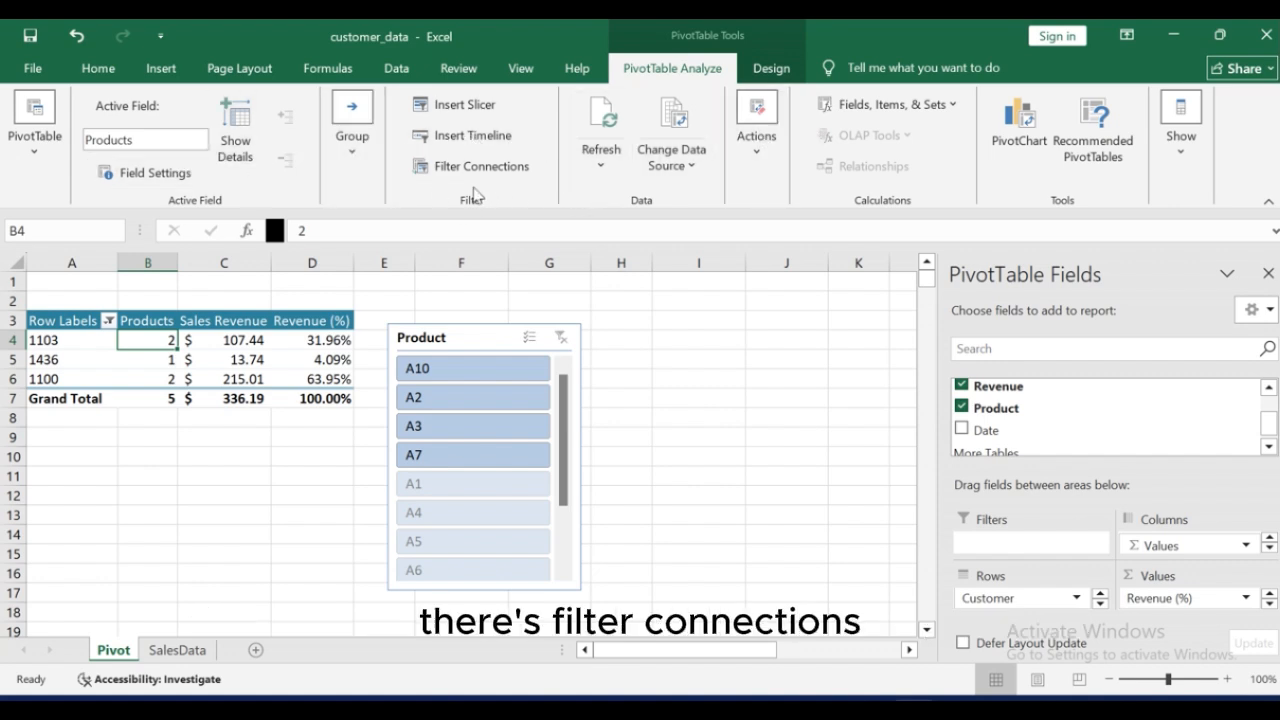
left_click(292, 354)
left_click(258, 334)
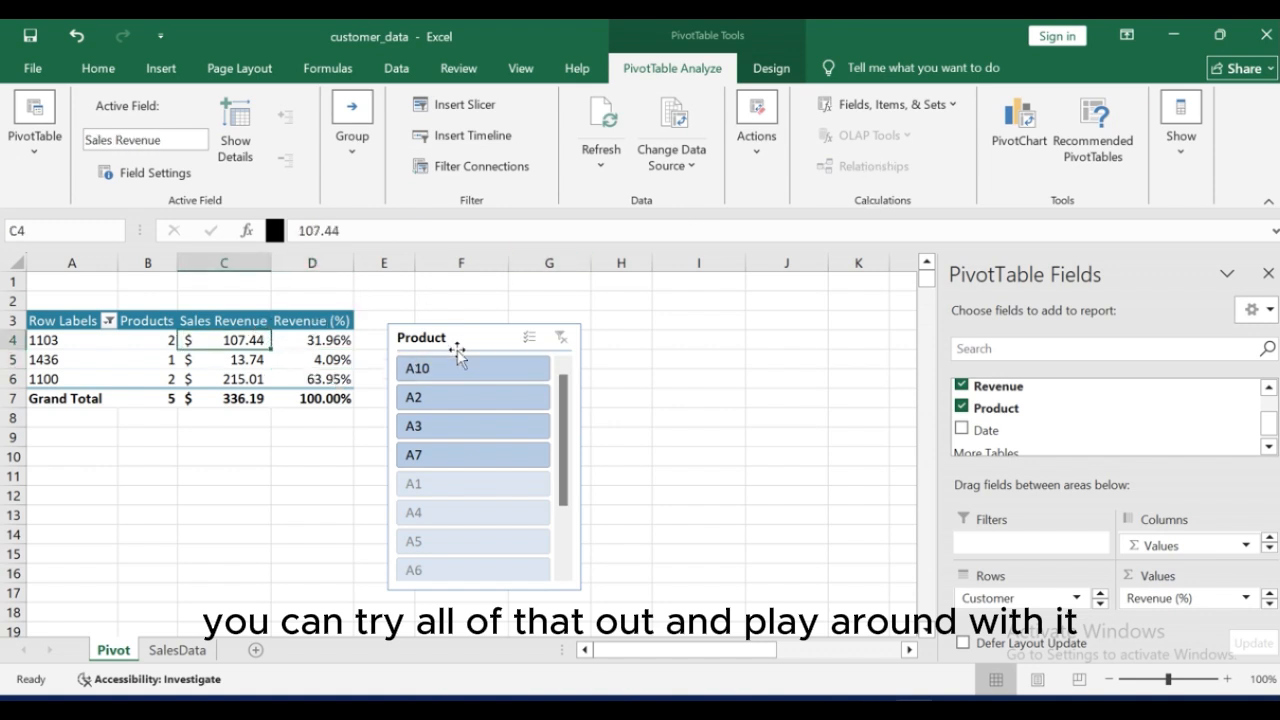
Step: Move the Product slicer farther away from the PivotTable so that it starts in column G at row 3
left_click_drag(534, 337, 640, 323)
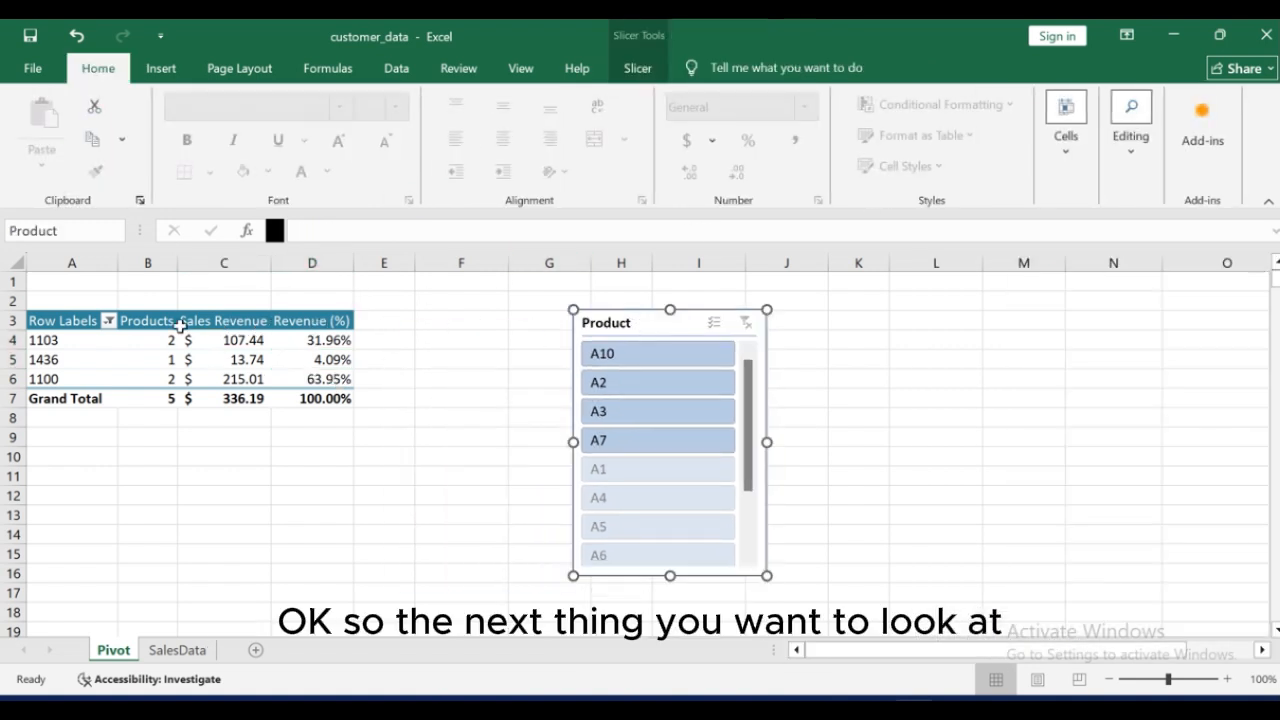
Step: Add a calculated field named Profit to the PivotTable with the formula = Revenue - Cost
left_click(182, 325)
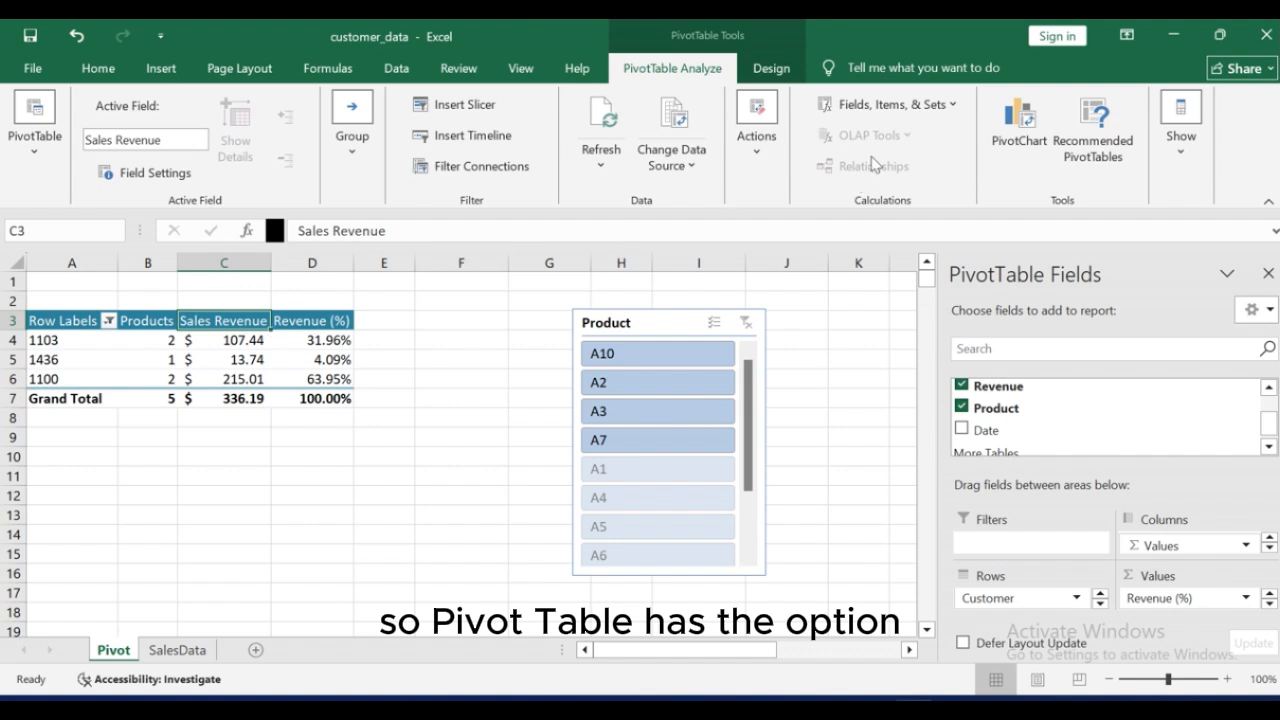
left_click(909, 112)
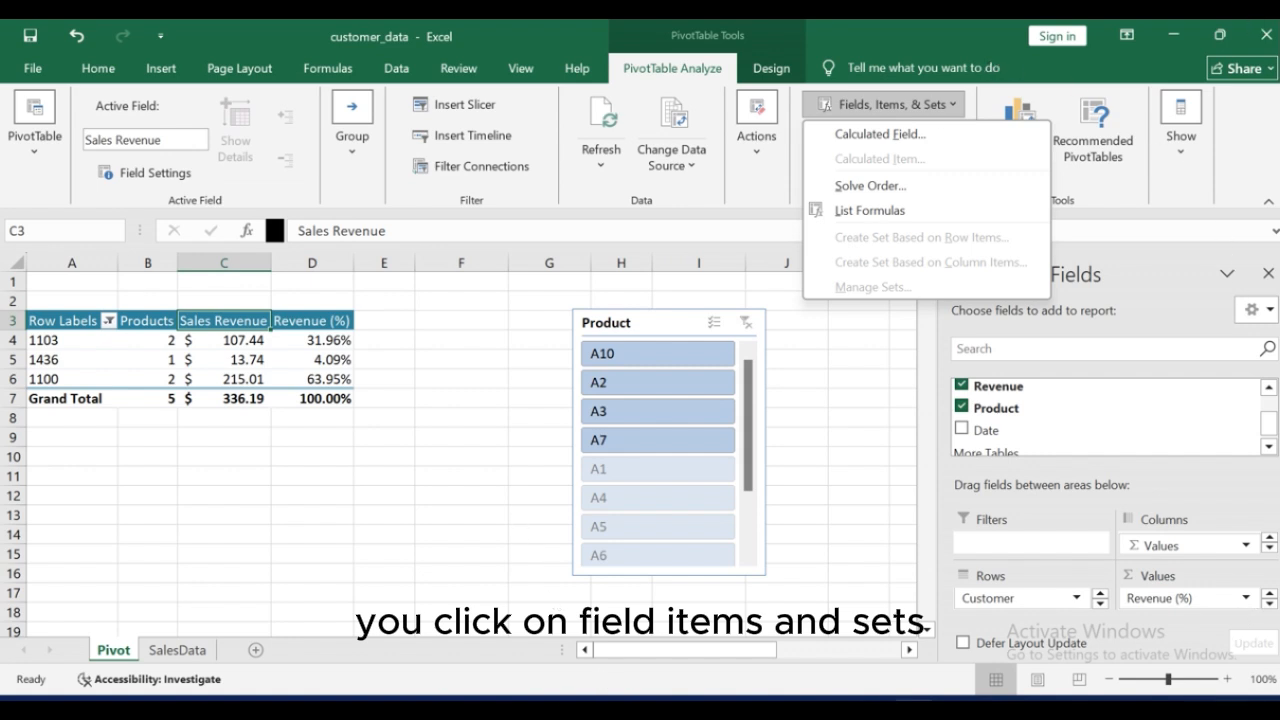
left_click(878, 134)
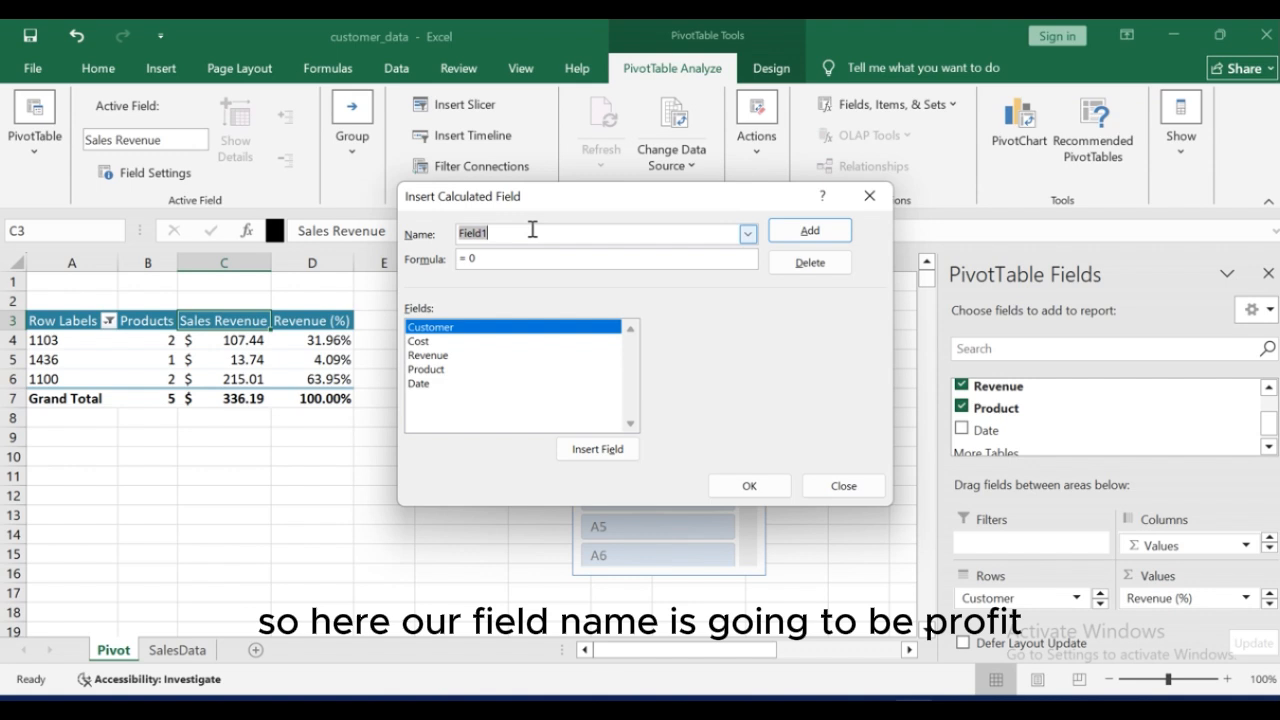
type("Profit")
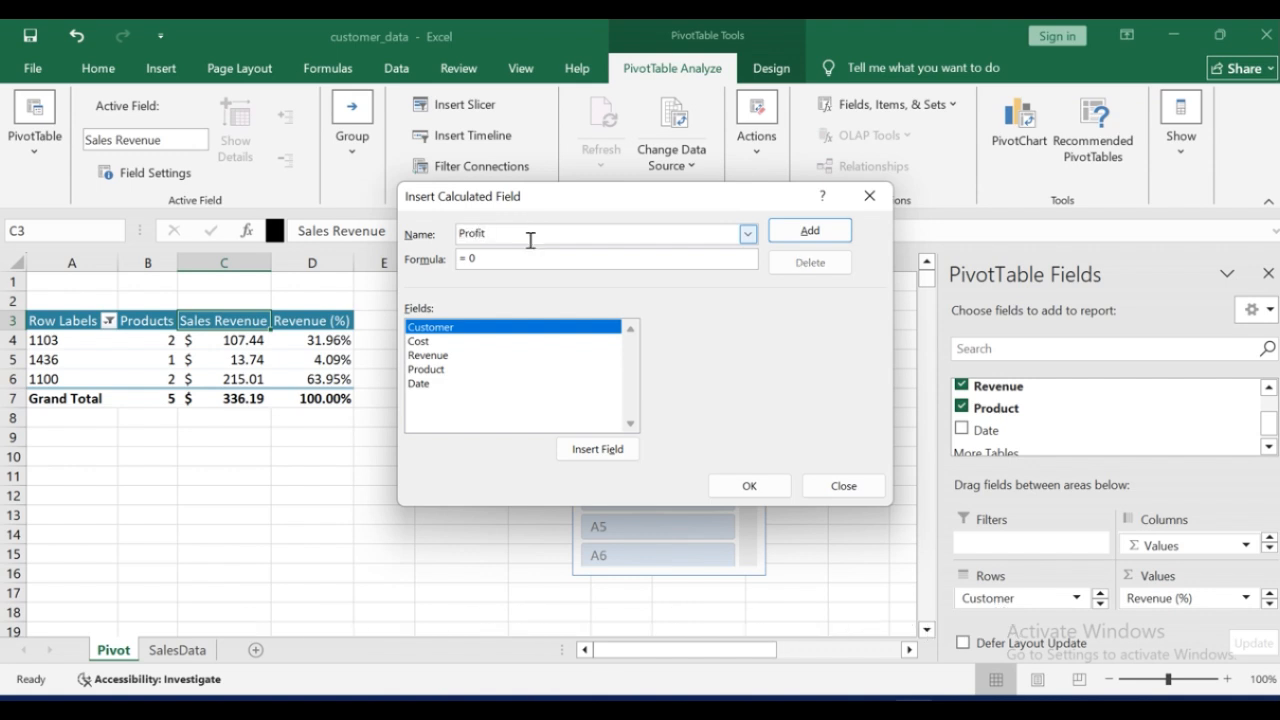
key("BackSpace")
left_click(457, 361)
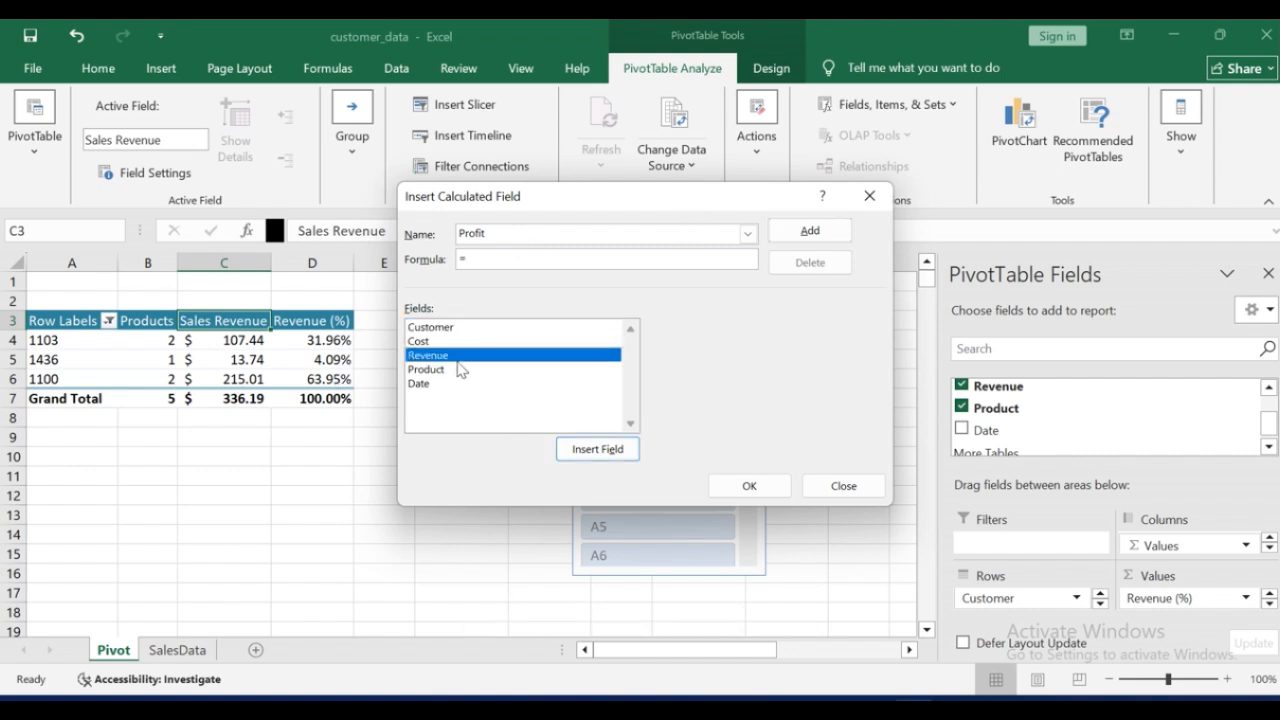
double_click(458, 358)
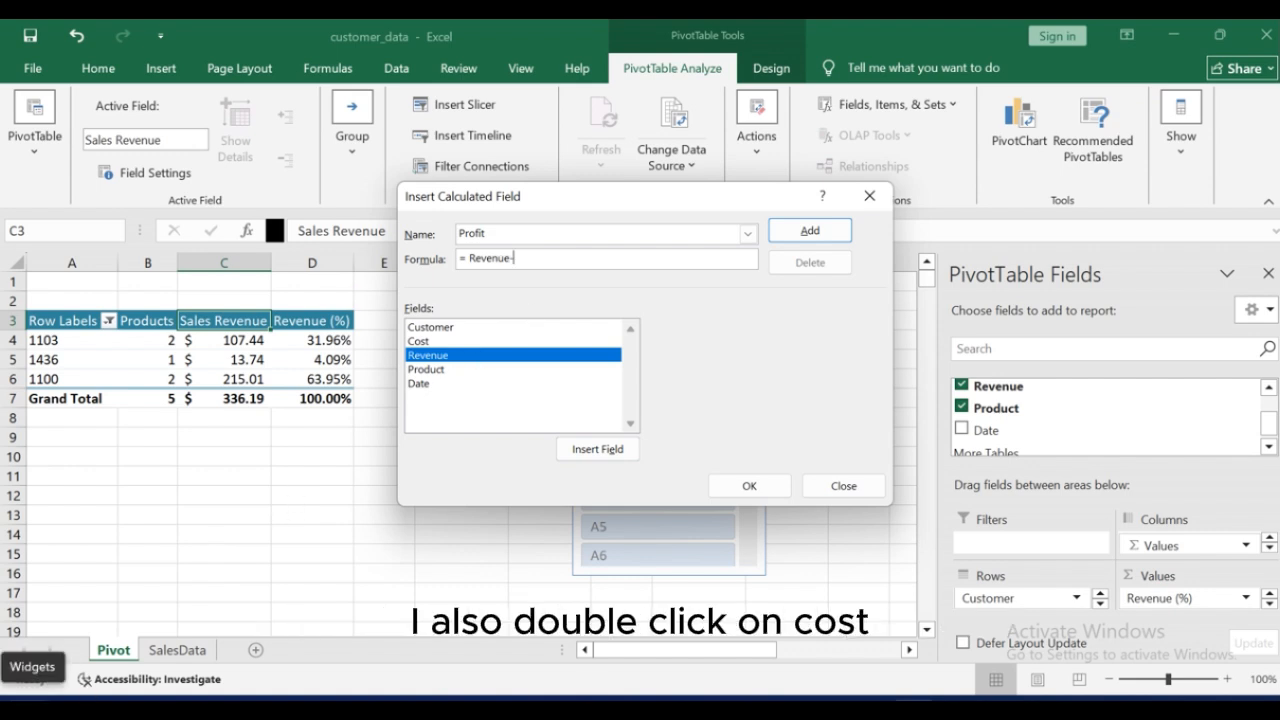
double_click(441, 343)
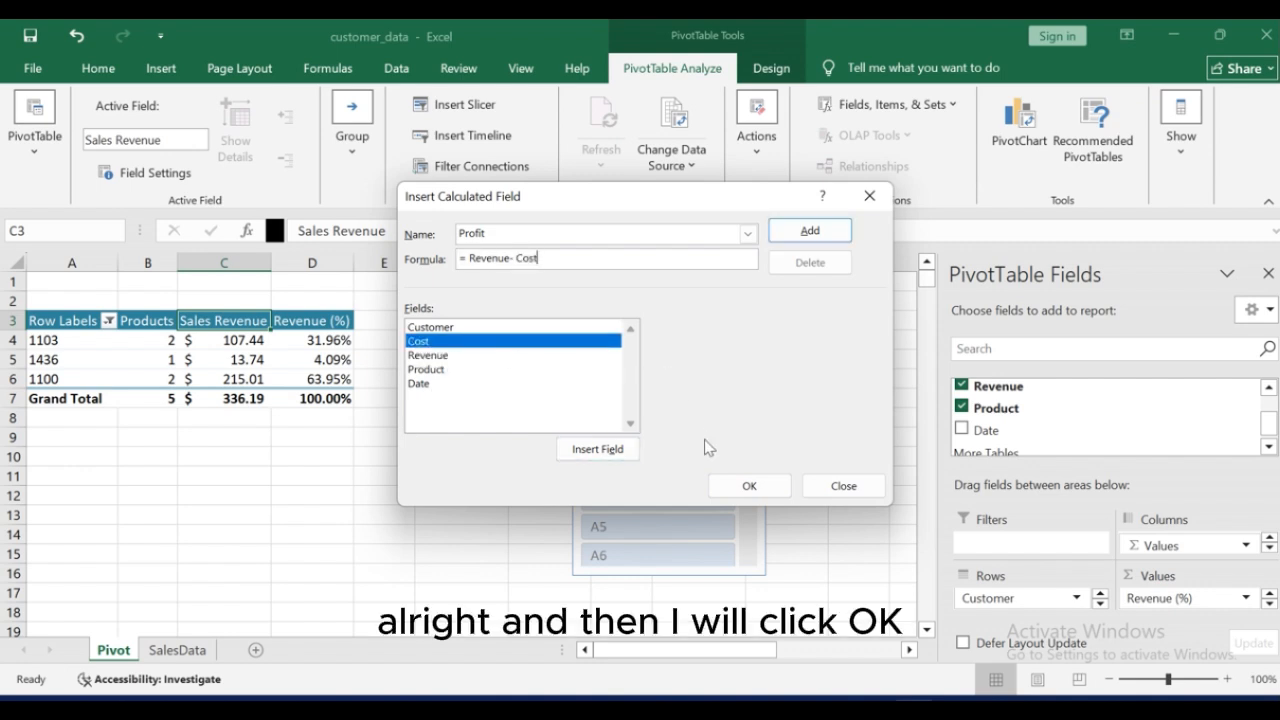
left_click(745, 487)
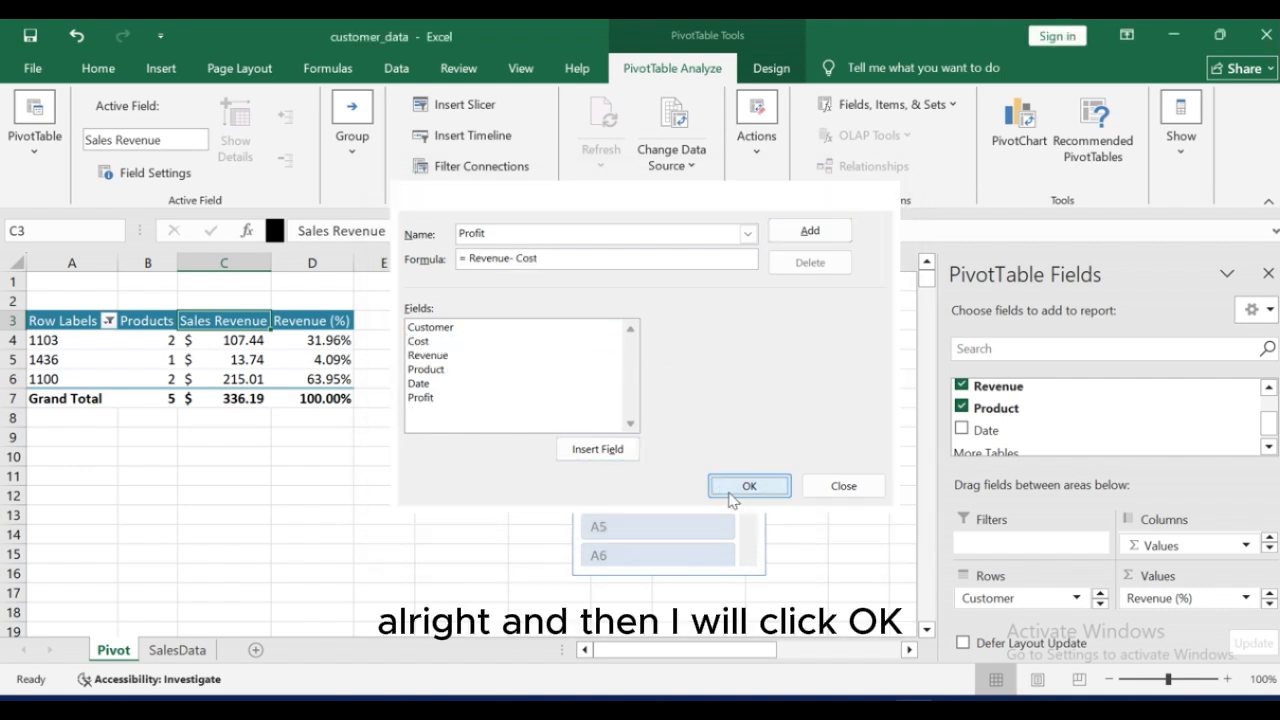
Step: Rename the Sum of Profit column heading in the PivotTable as Profits
left_click(408, 322)
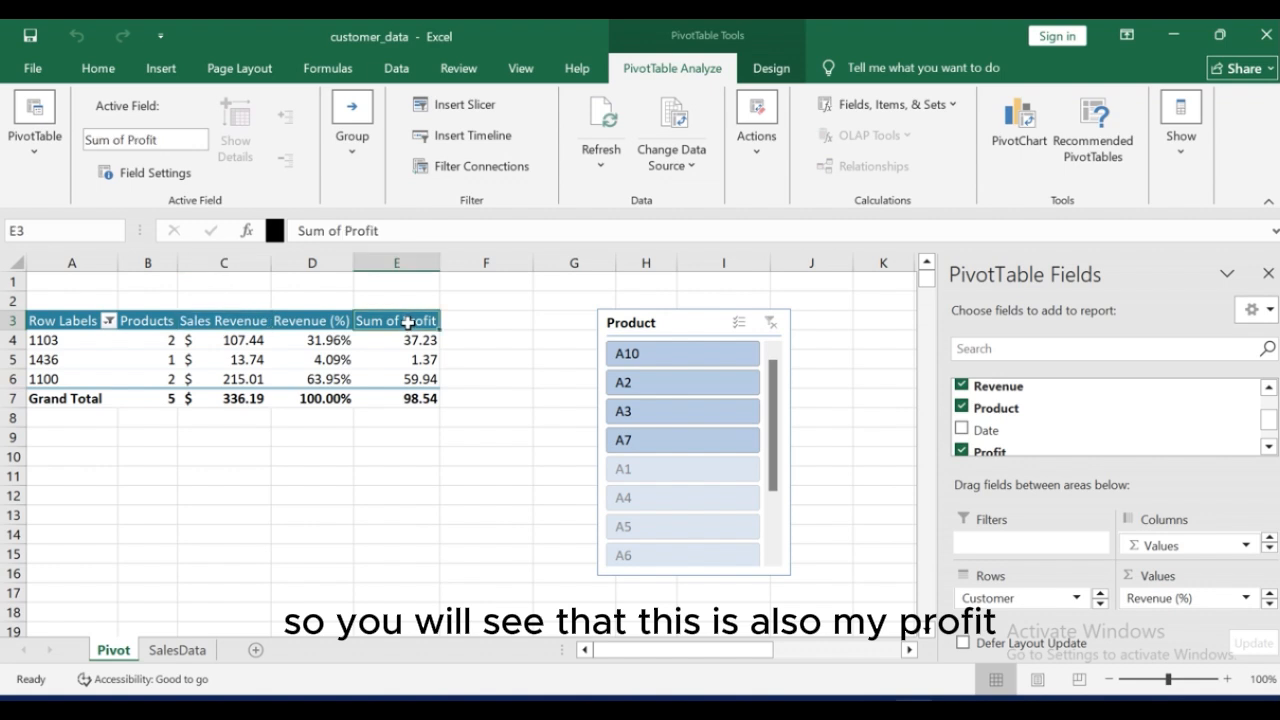
left_click(349, 231)
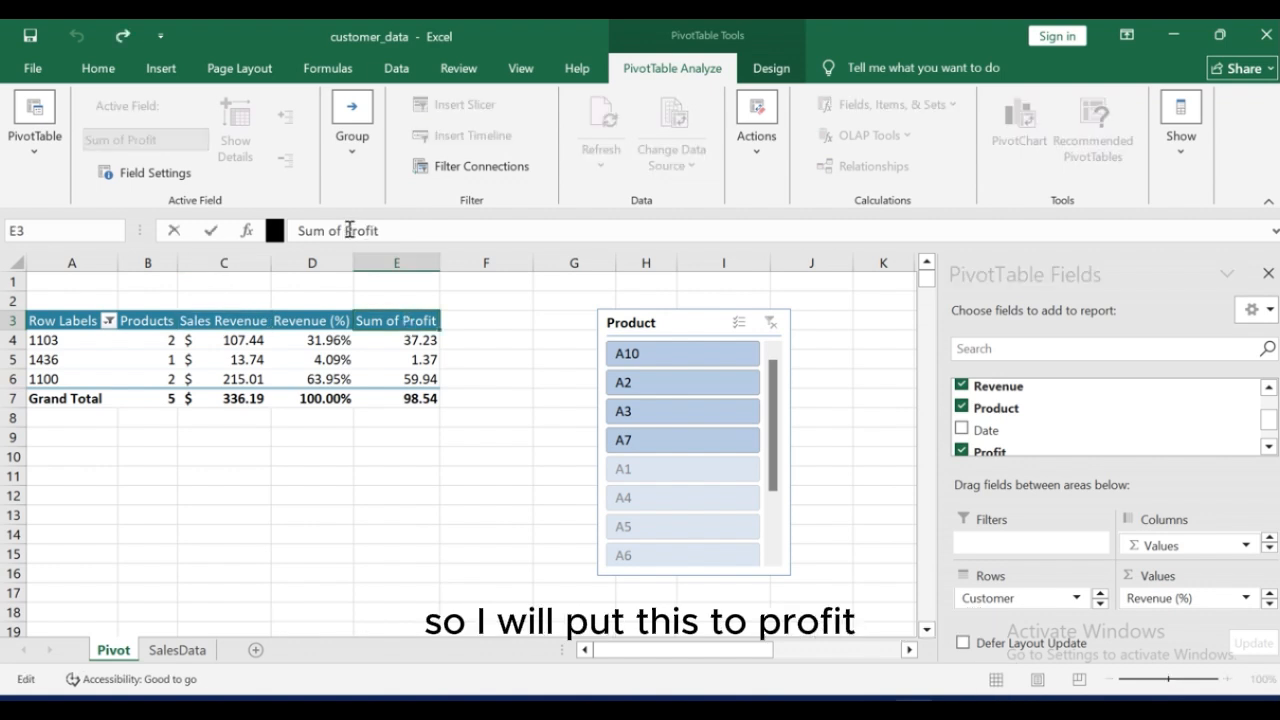
key("BackSpace")
key("BackSpace")
key("BackSpace")
key("BackSpace")
key("BackSpace")
key("BackSpace")
key("BackSpace")
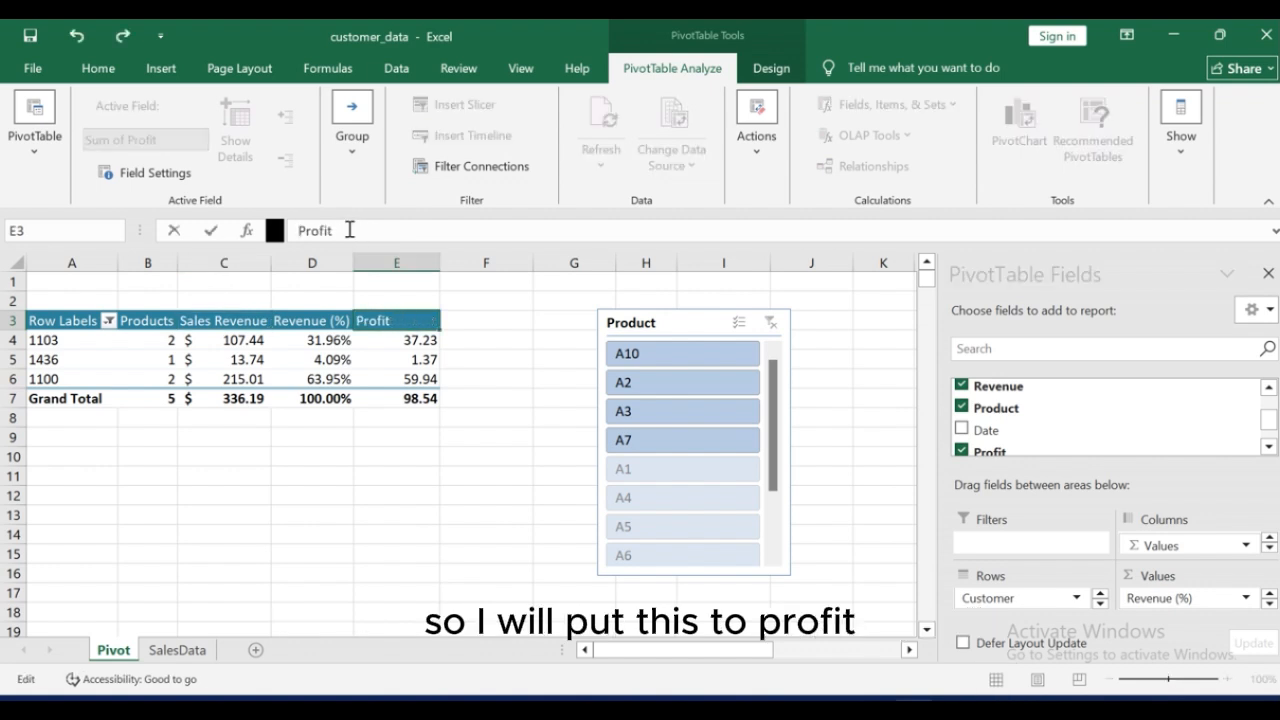
key("Return")
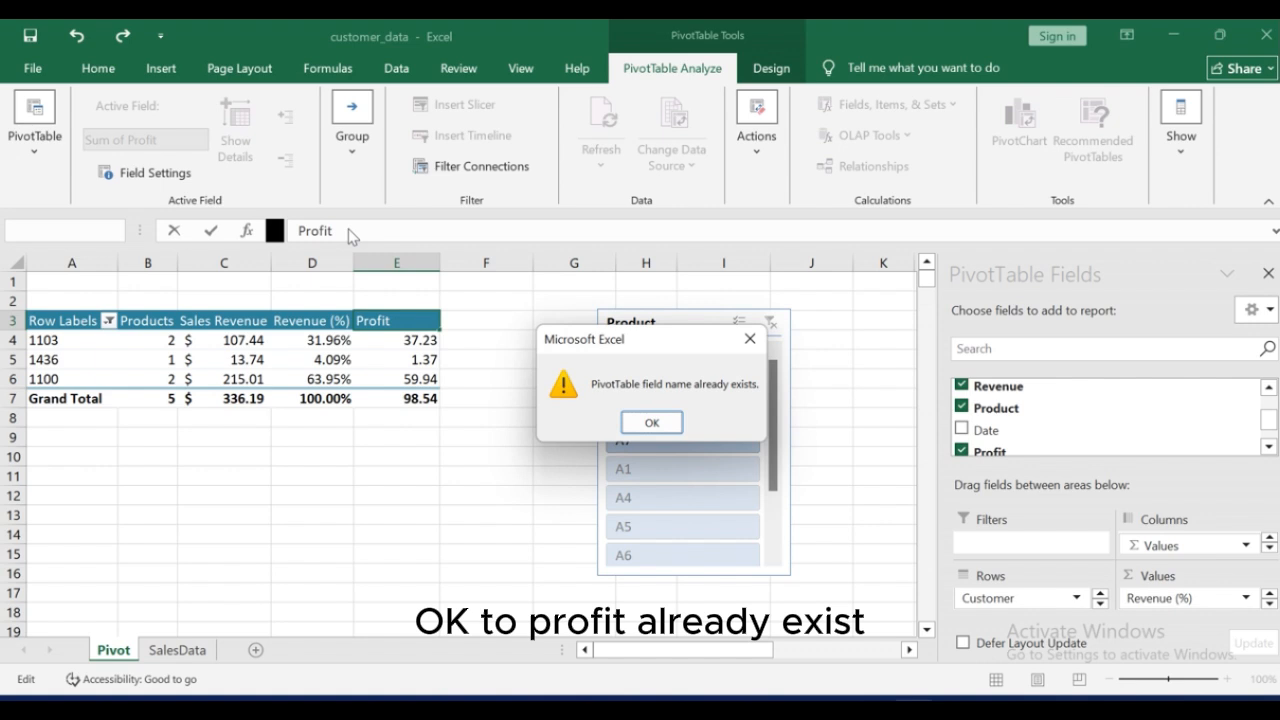
left_click(630, 428)
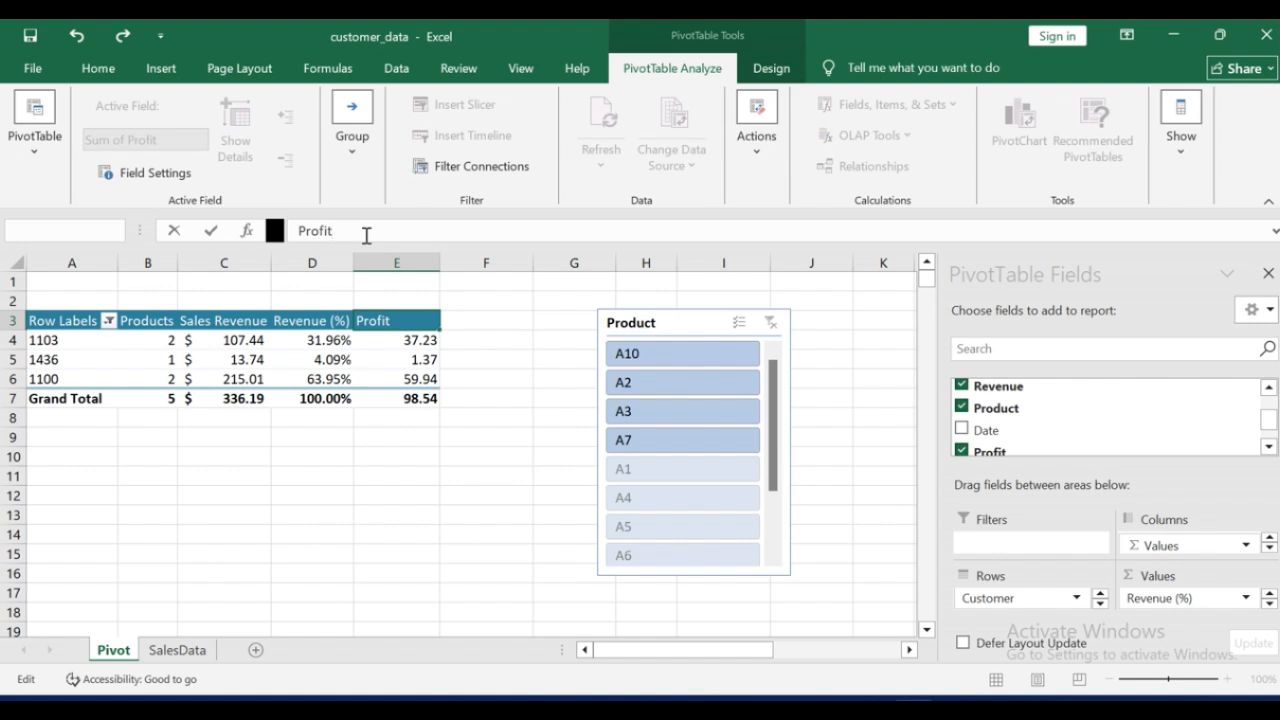
type("s")
key("Return")
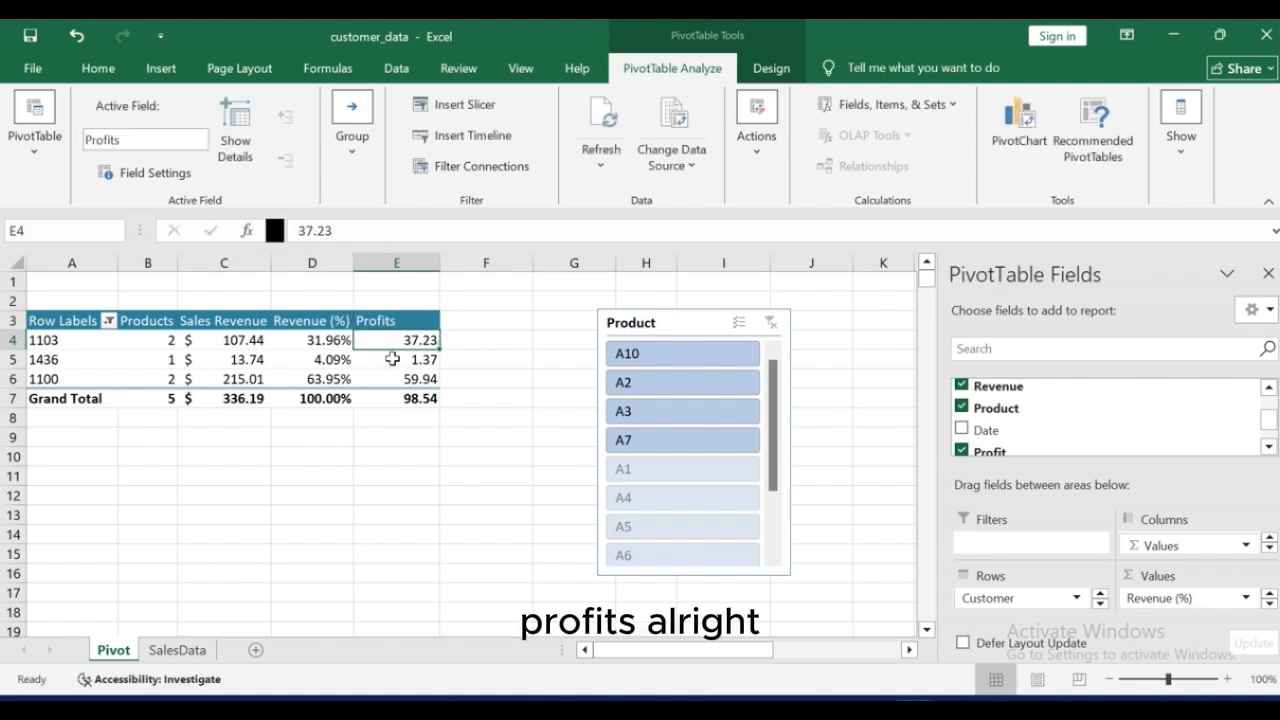
Step: Examine the profit of each of the three customers and the full row of customer 1103
left_click(404, 357)
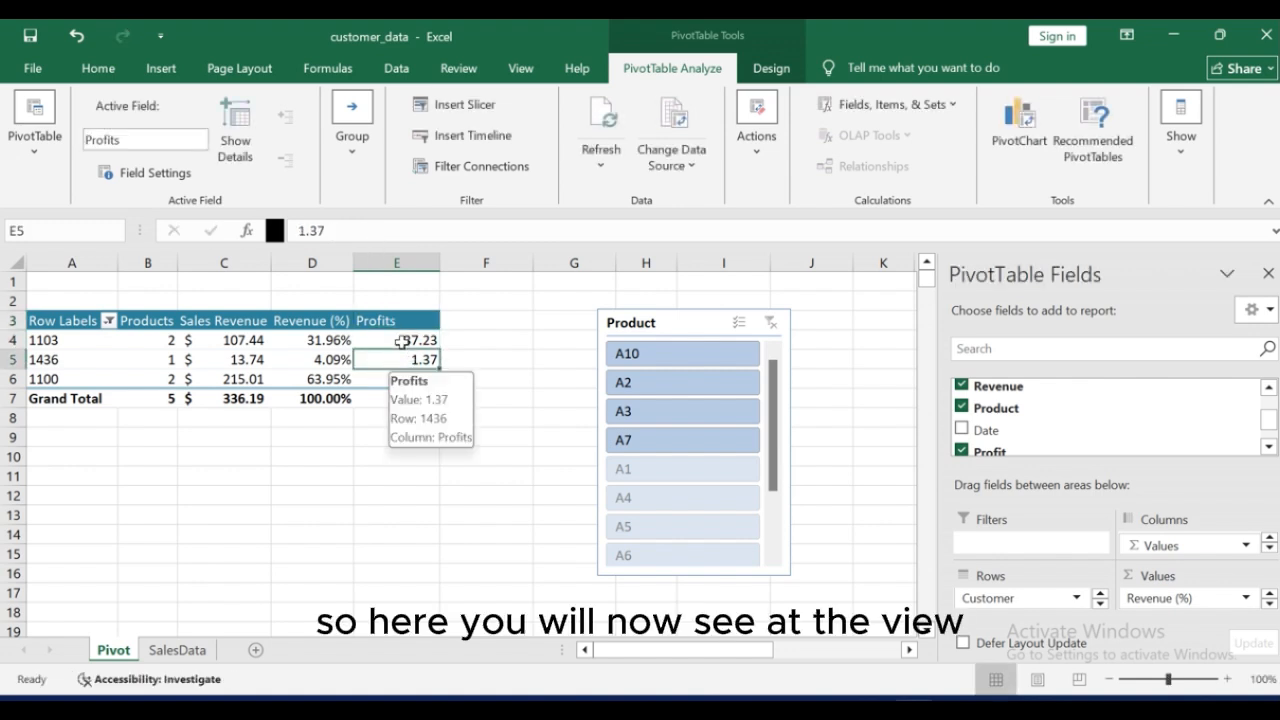
left_click(401, 341)
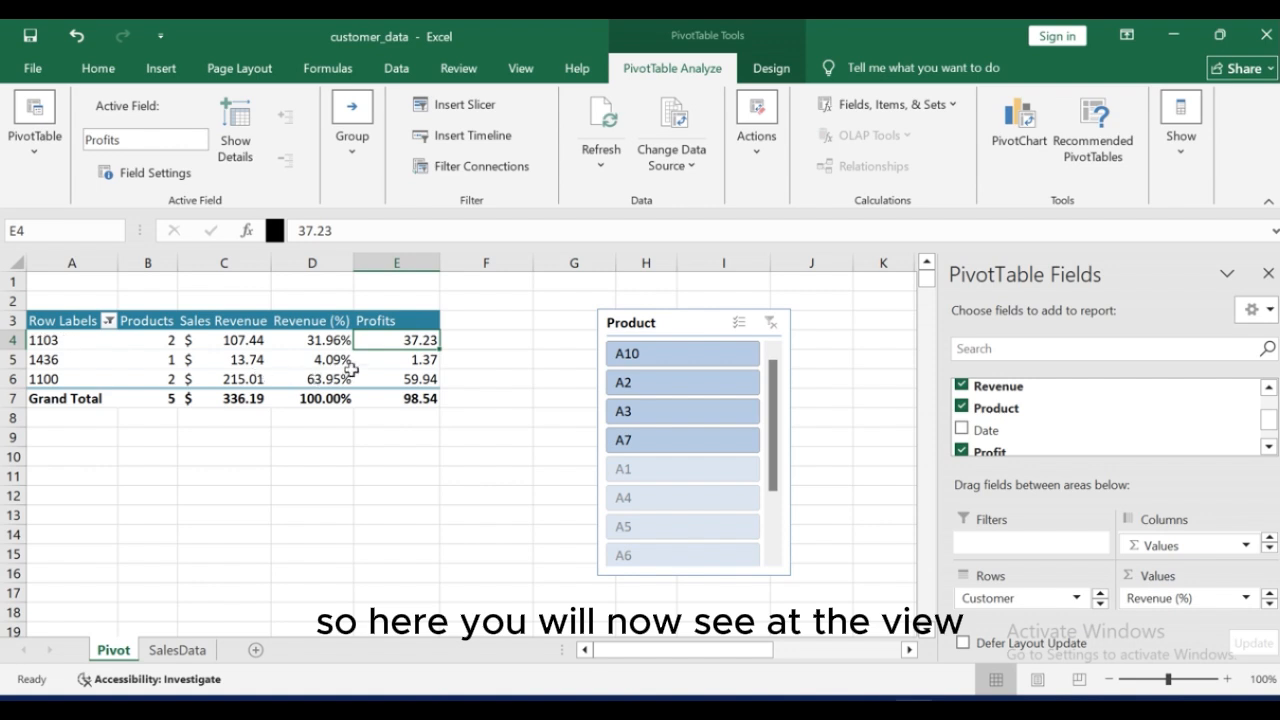
left_click(392, 366)
left_click(400, 377)
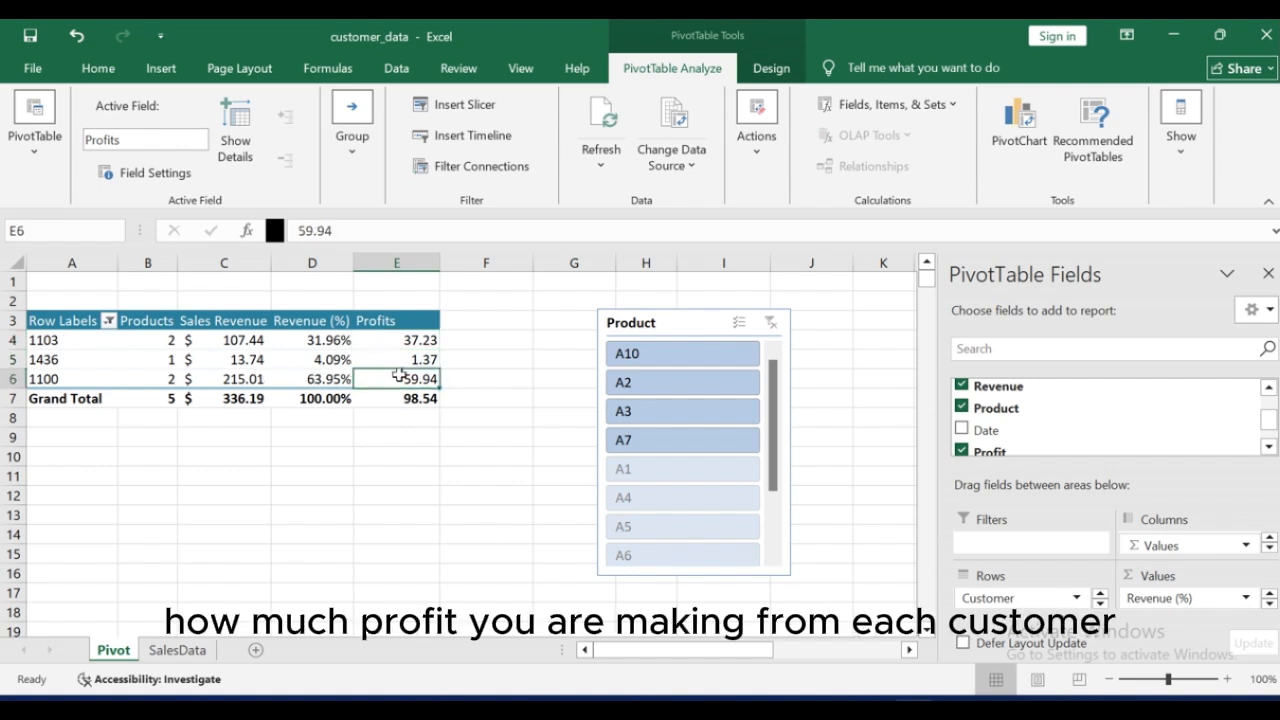
left_click(406, 360)
left_click(407, 341)
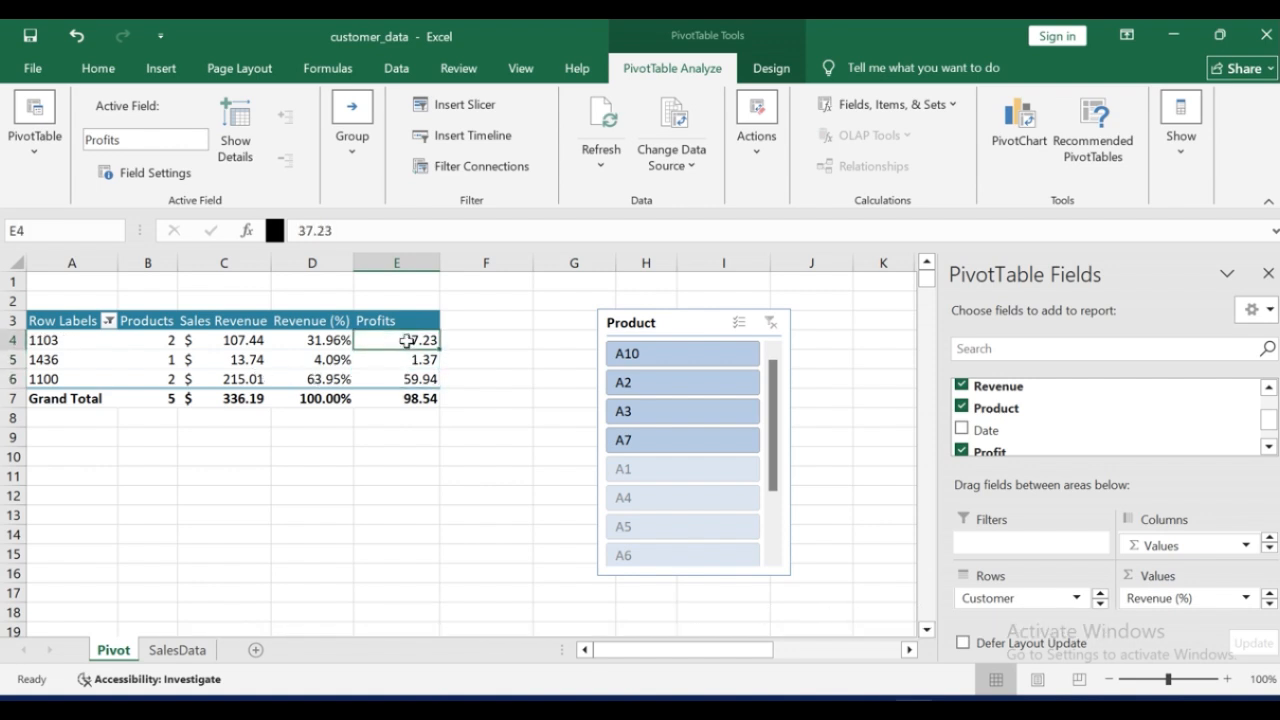
left_click(42, 338)
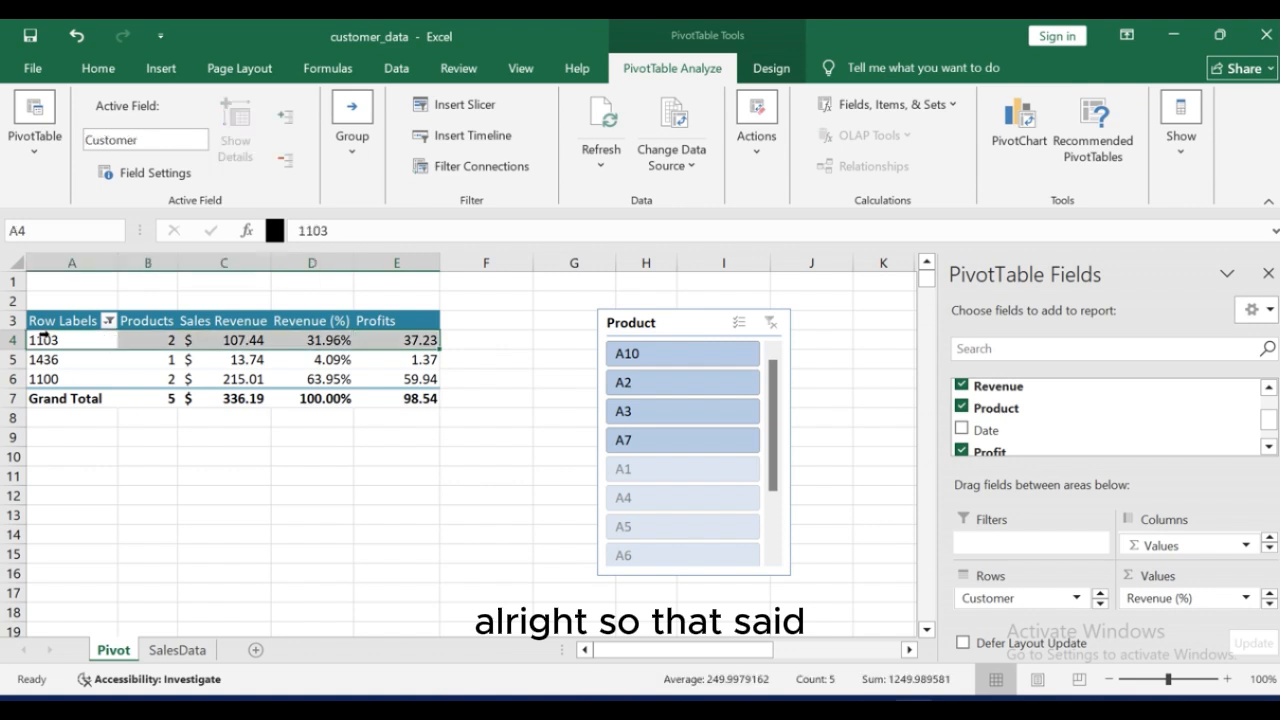
Step: Insert a Clustered Bar PivotChart based on the PivotTable's headings and customer rows, A3:E6
left_click_drag(48, 321, 399, 379)
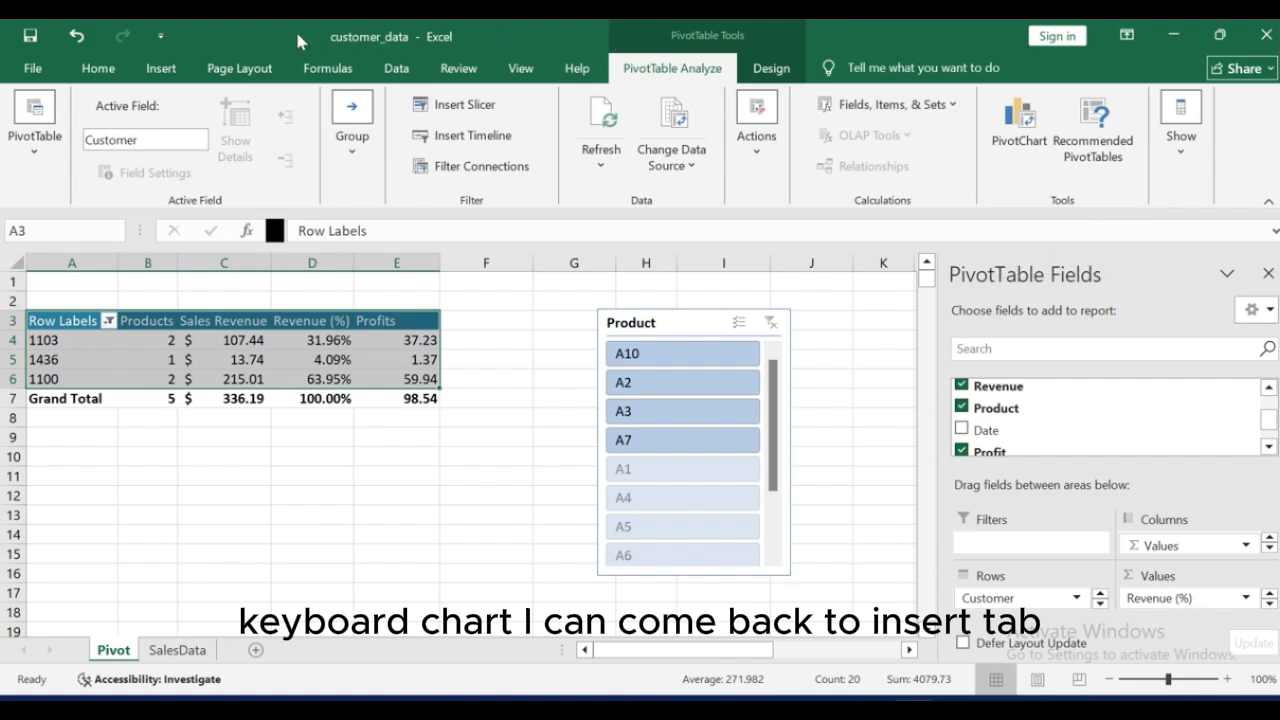
left_click(143, 70)
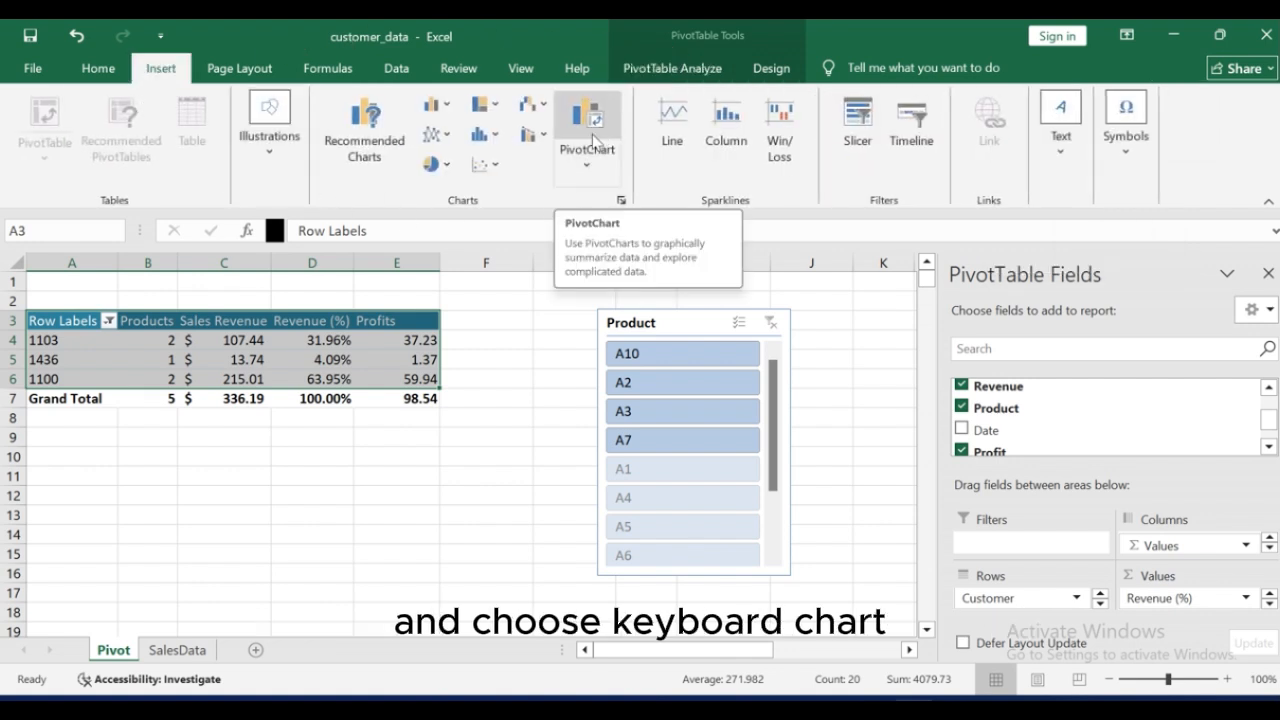
left_click(587, 168)
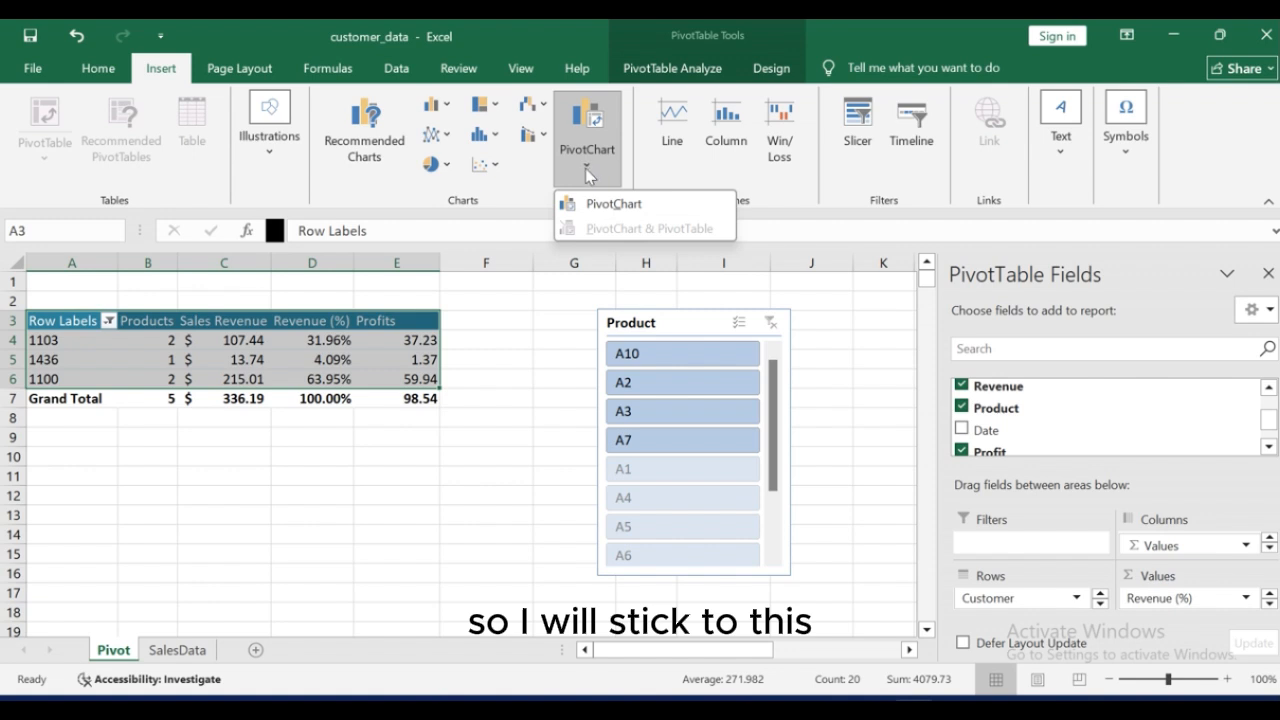
left_click(591, 203)
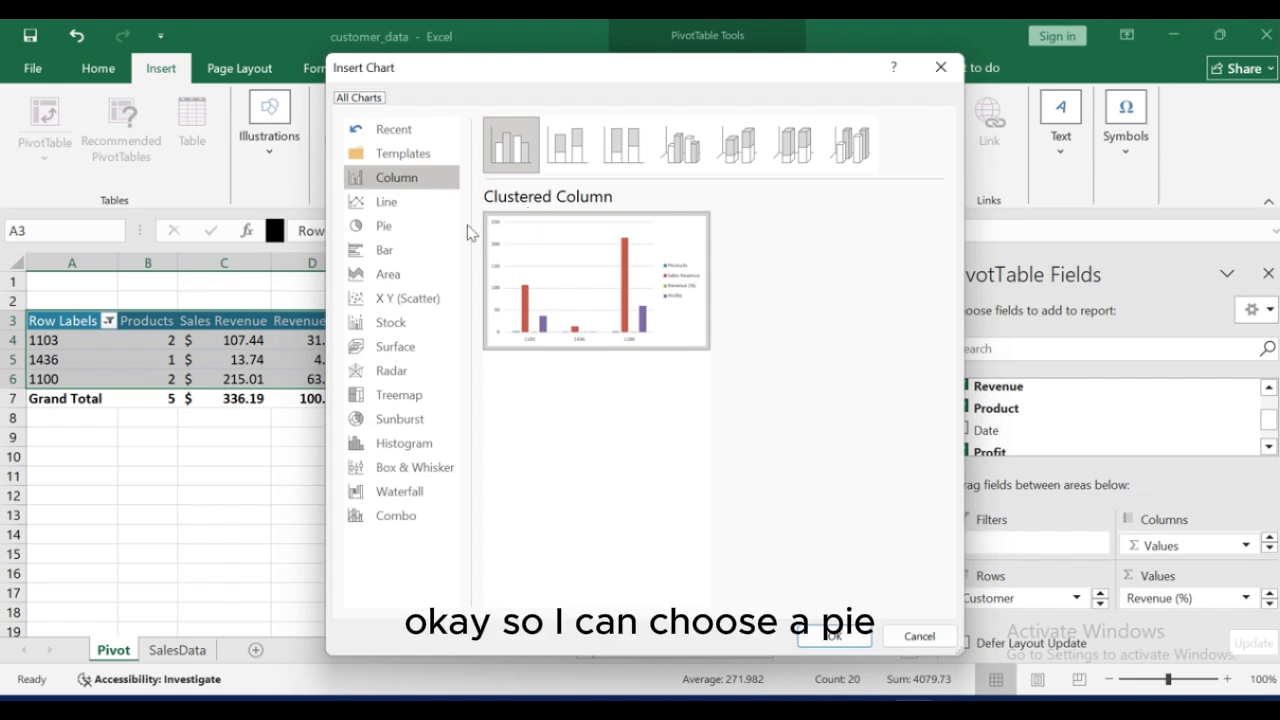
left_click(433, 229)
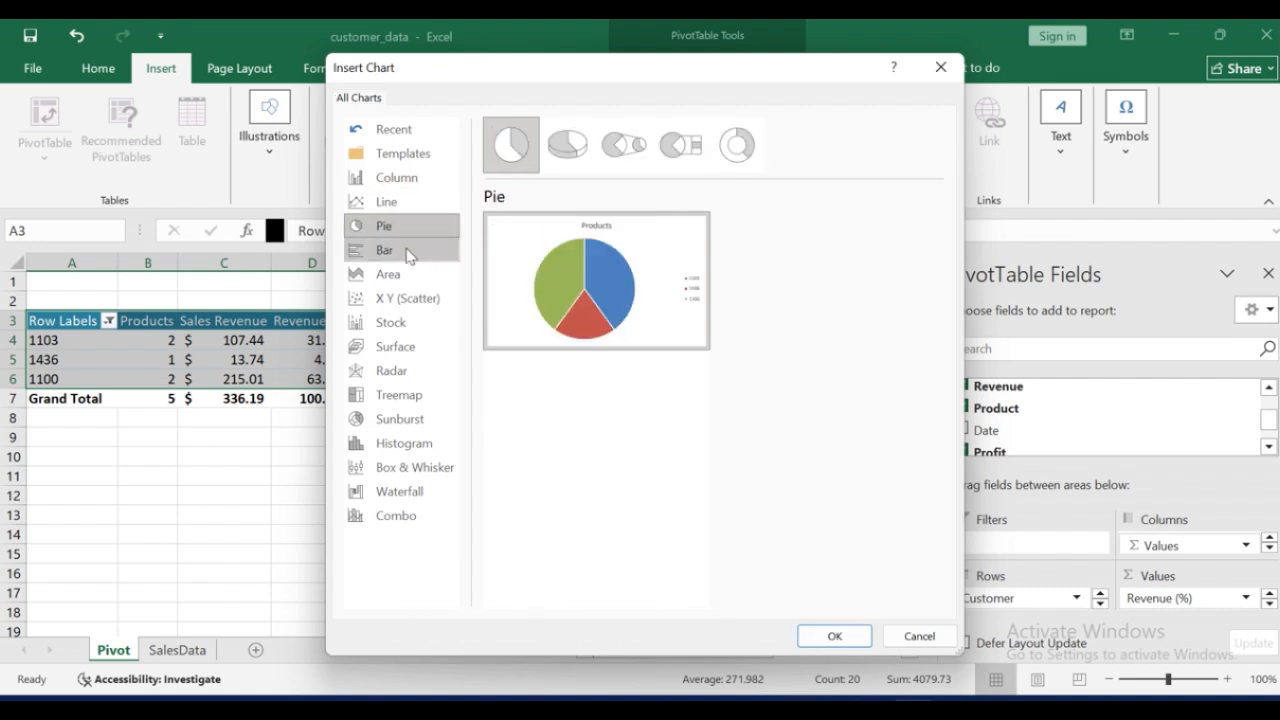
left_click(412, 251)
left_click(406, 277)
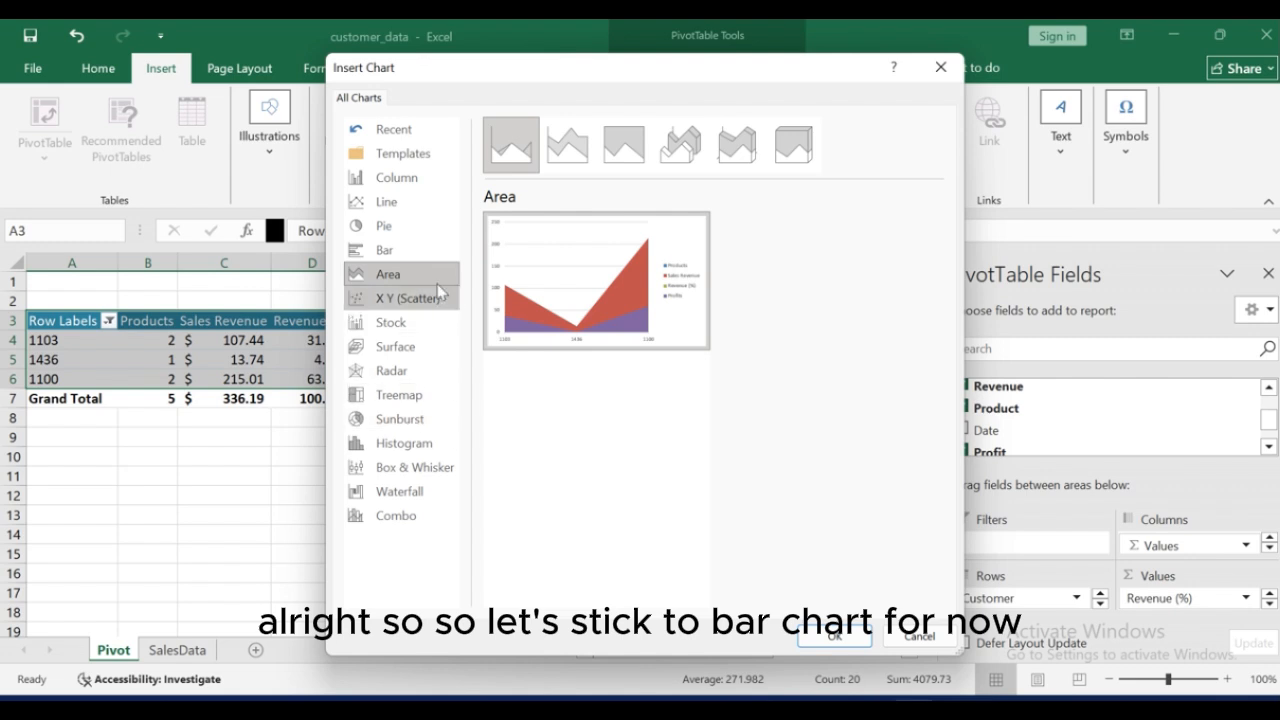
left_click(401, 249)
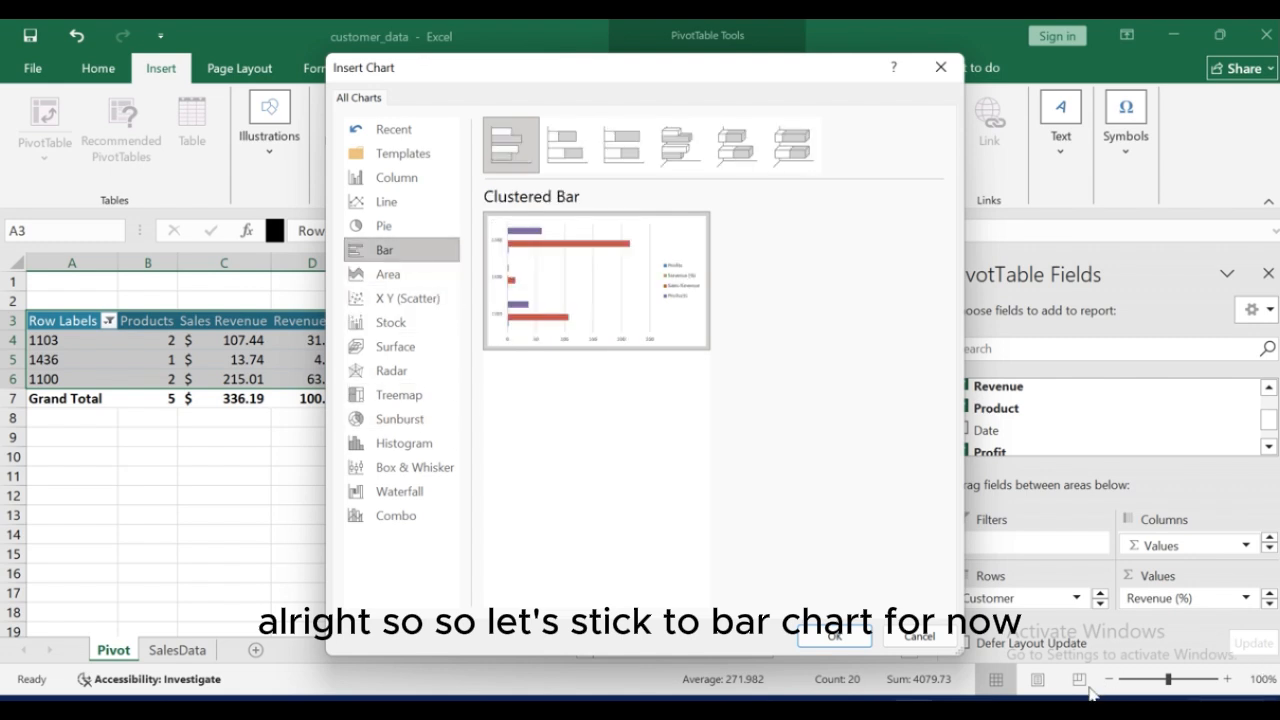
left_click(838, 638)
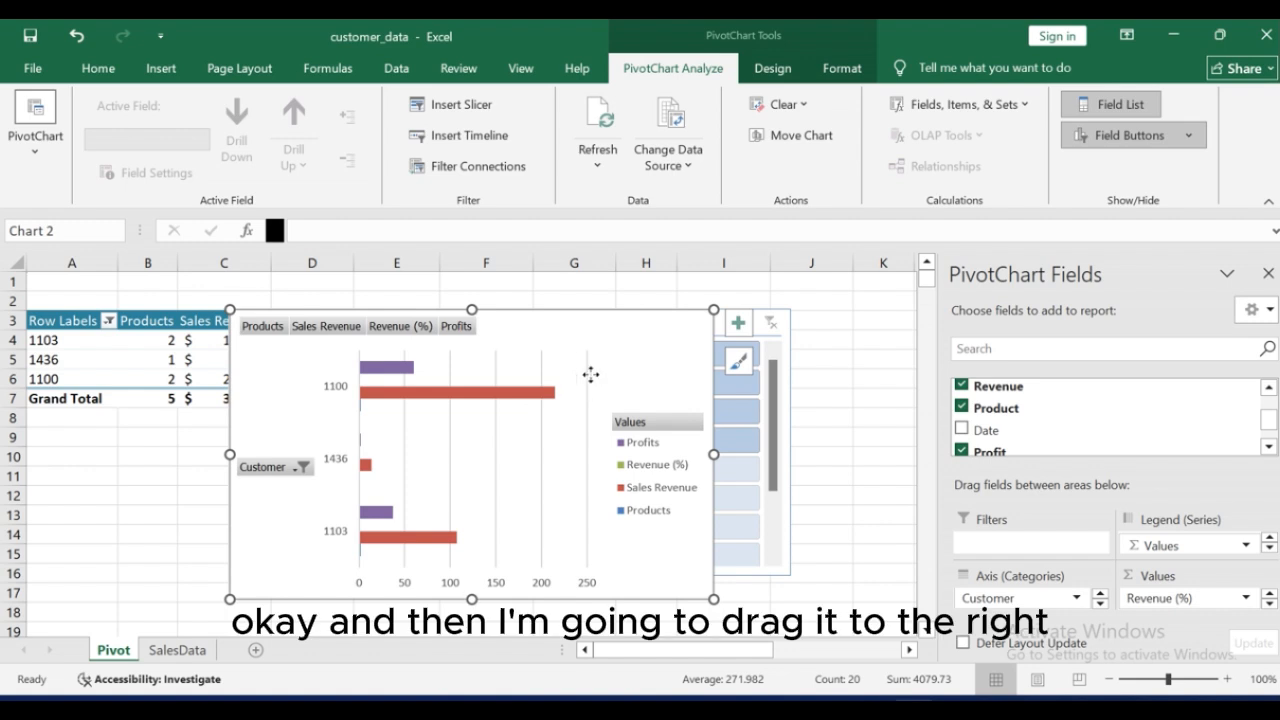
Step: Move the PivotChart into the empty area just right of the Product slicer, over about columns J to O
left_click_drag(590, 374, 414, 457)
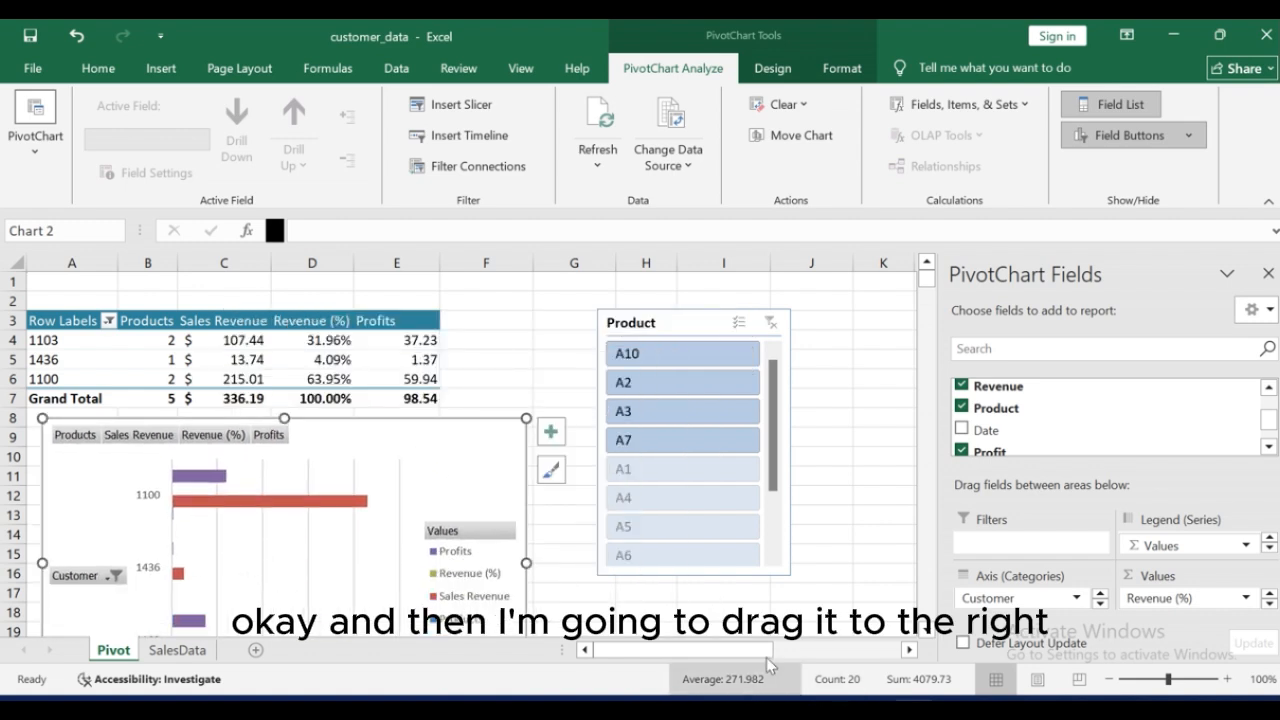
left_click_drag(748, 652, 840, 676)
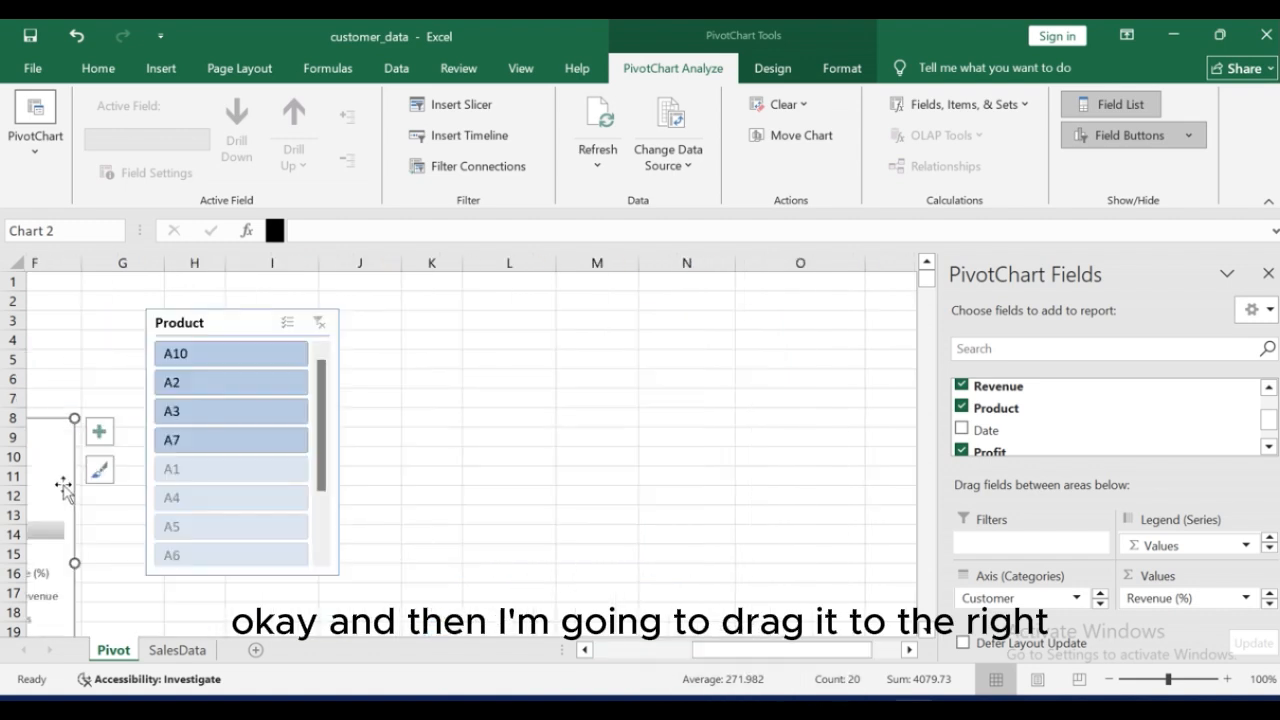
left_click_drag(62, 485, 516, 465)
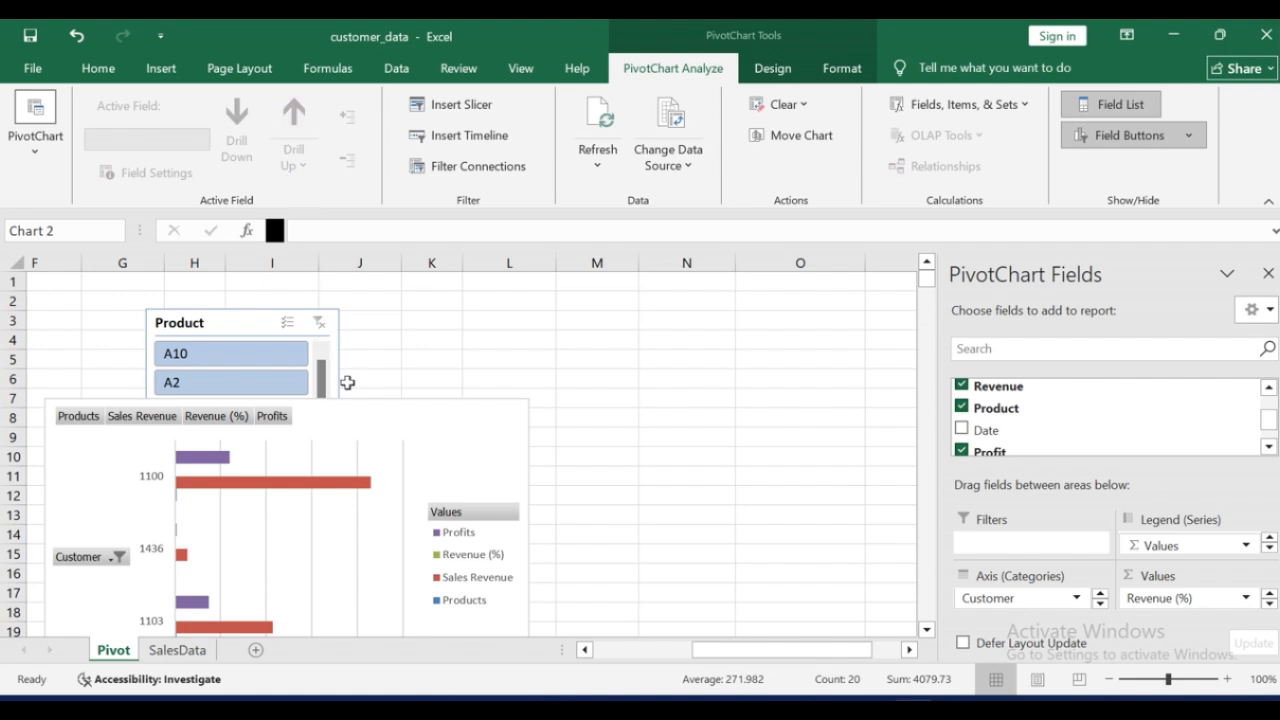
key("ctrl+z")
left_click_drag(222, 489, 820, 449)
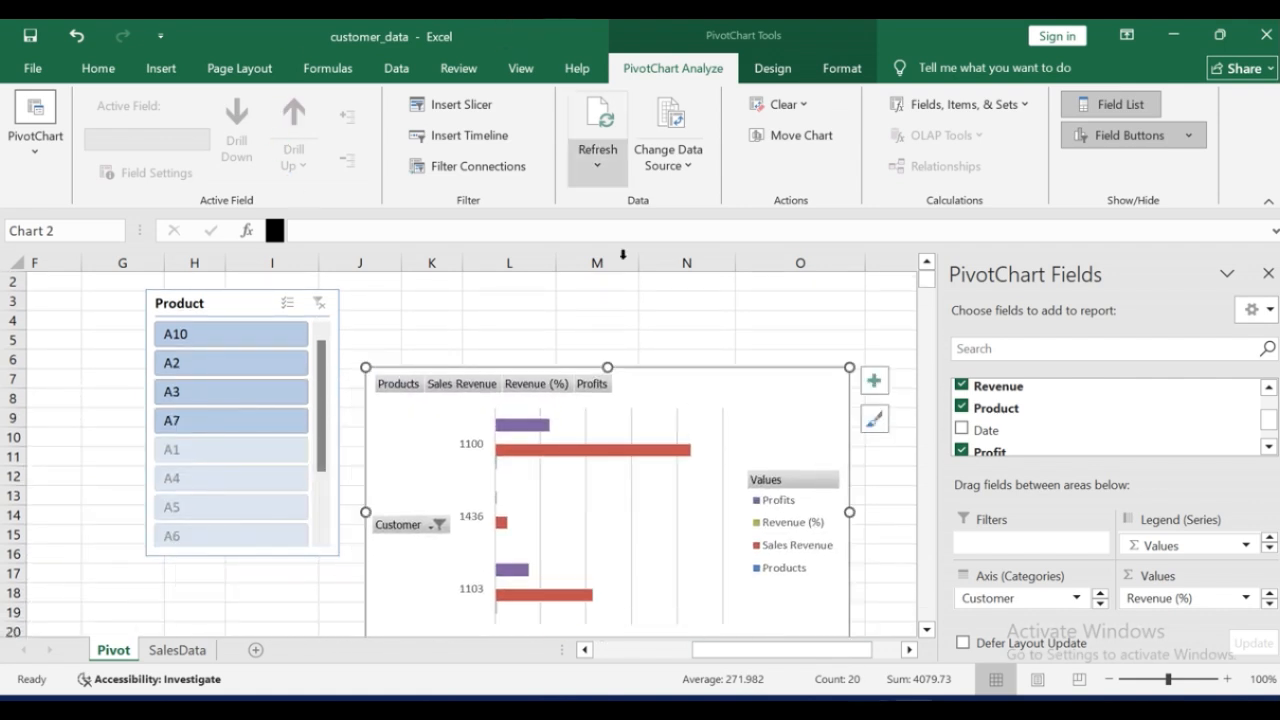
left_click_drag(651, 394, 664, 316)
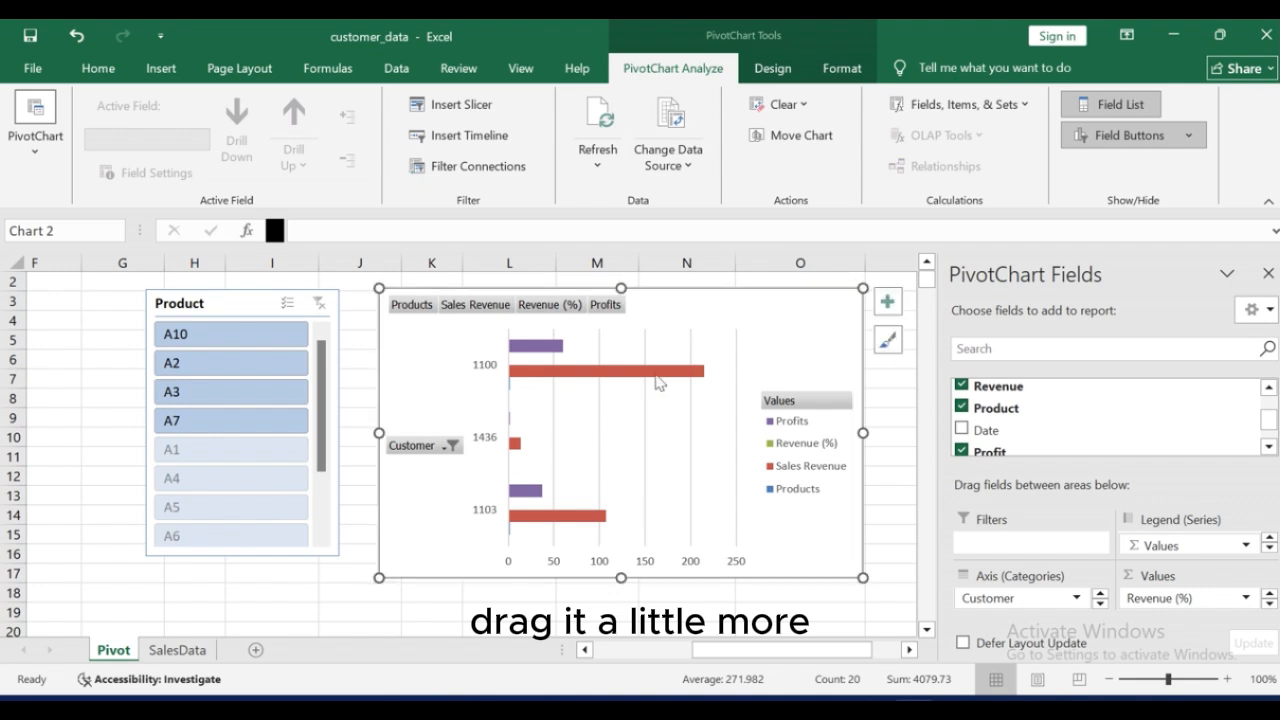
left_click_drag(716, 648, 688, 636)
left_click(1105, 682)
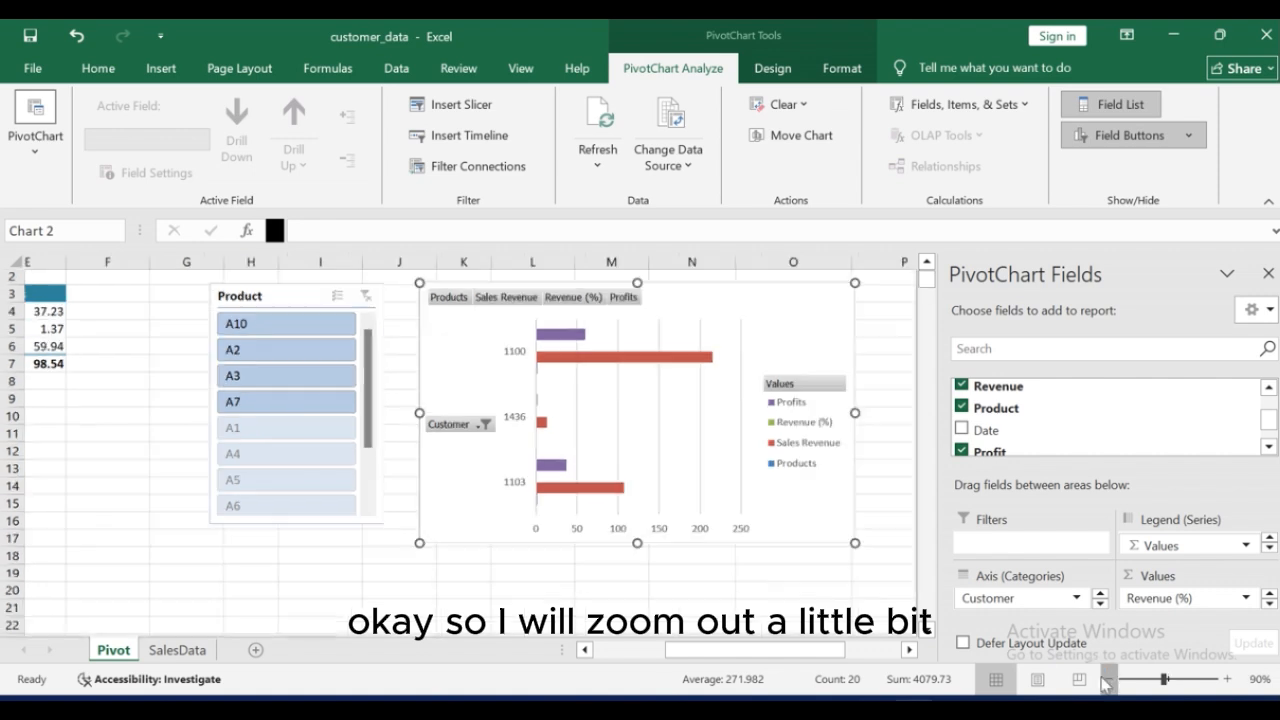
left_click(1105, 682)
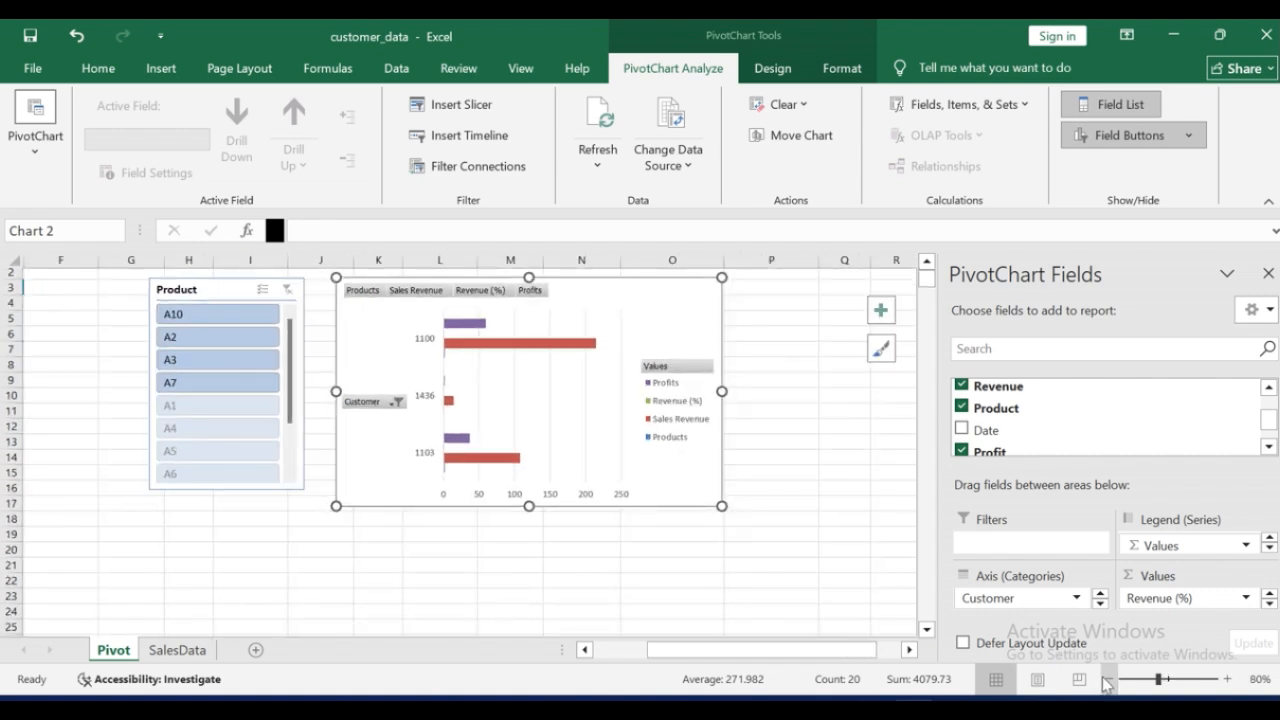
left_click(1227, 679)
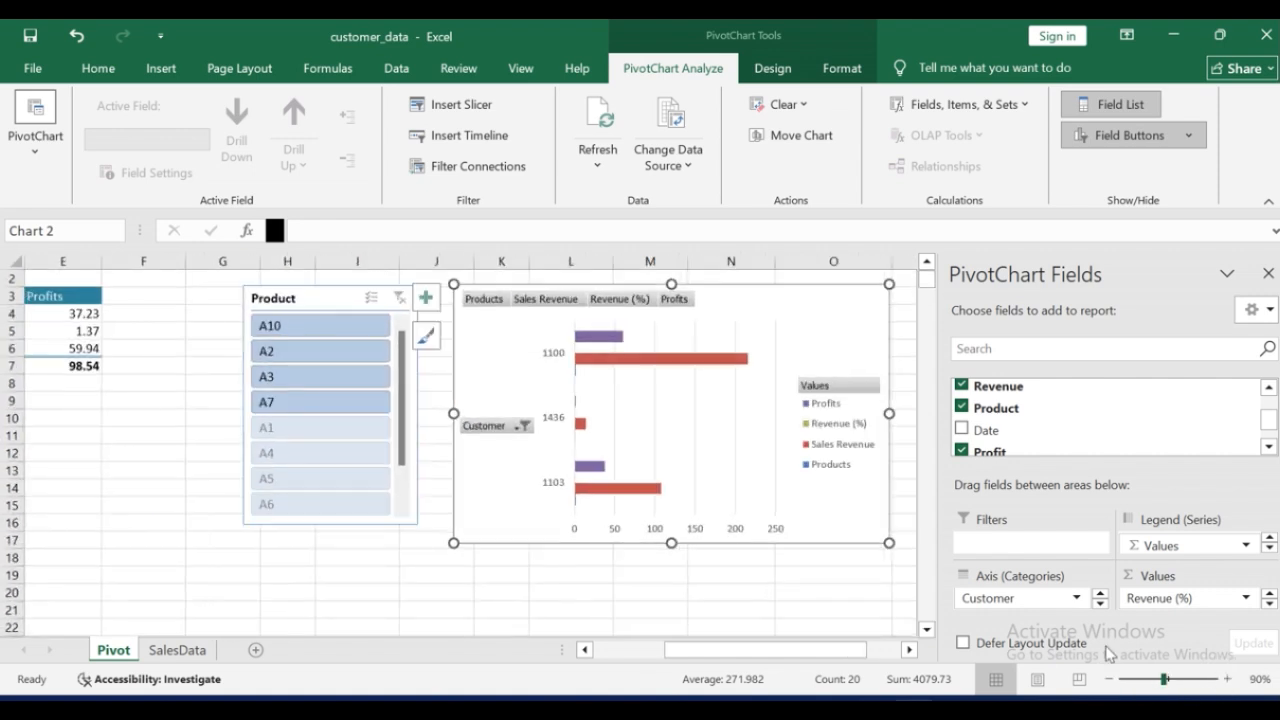
left_click(714, 576)
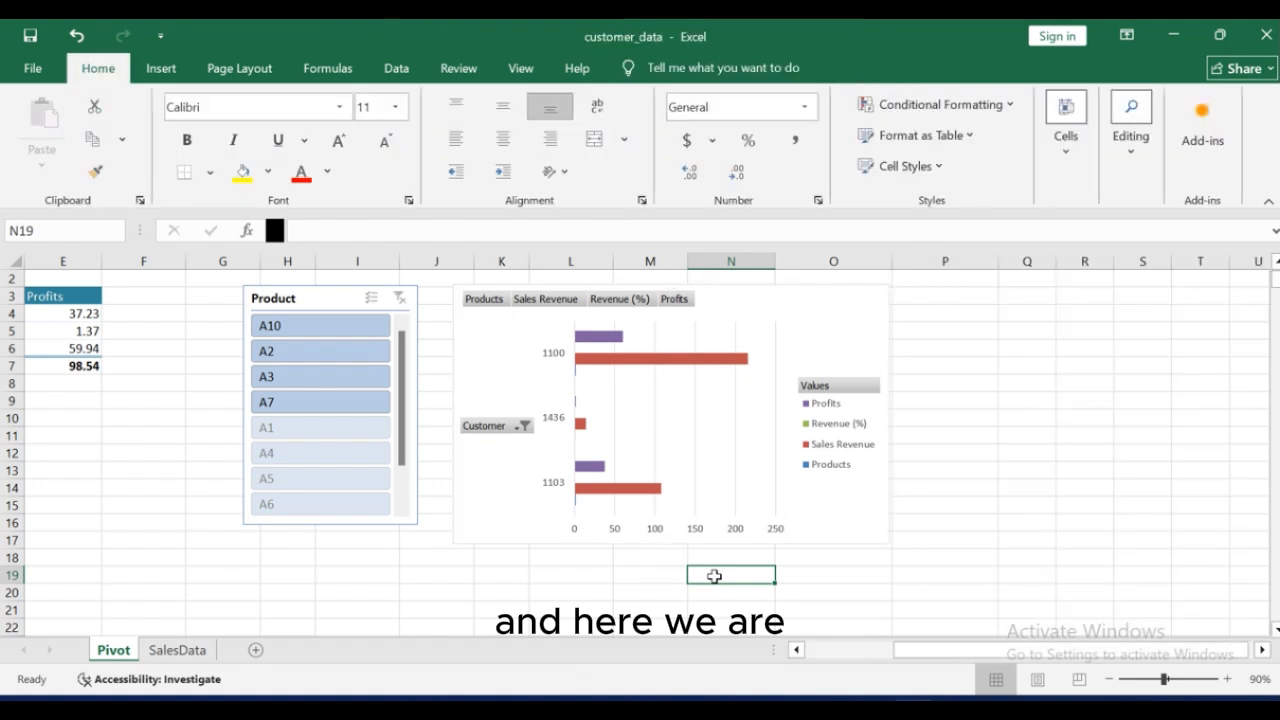
Step: Remove the Products field from the PivotTable's values so that the PivotChart no longer plots it
left_click(748, 437)
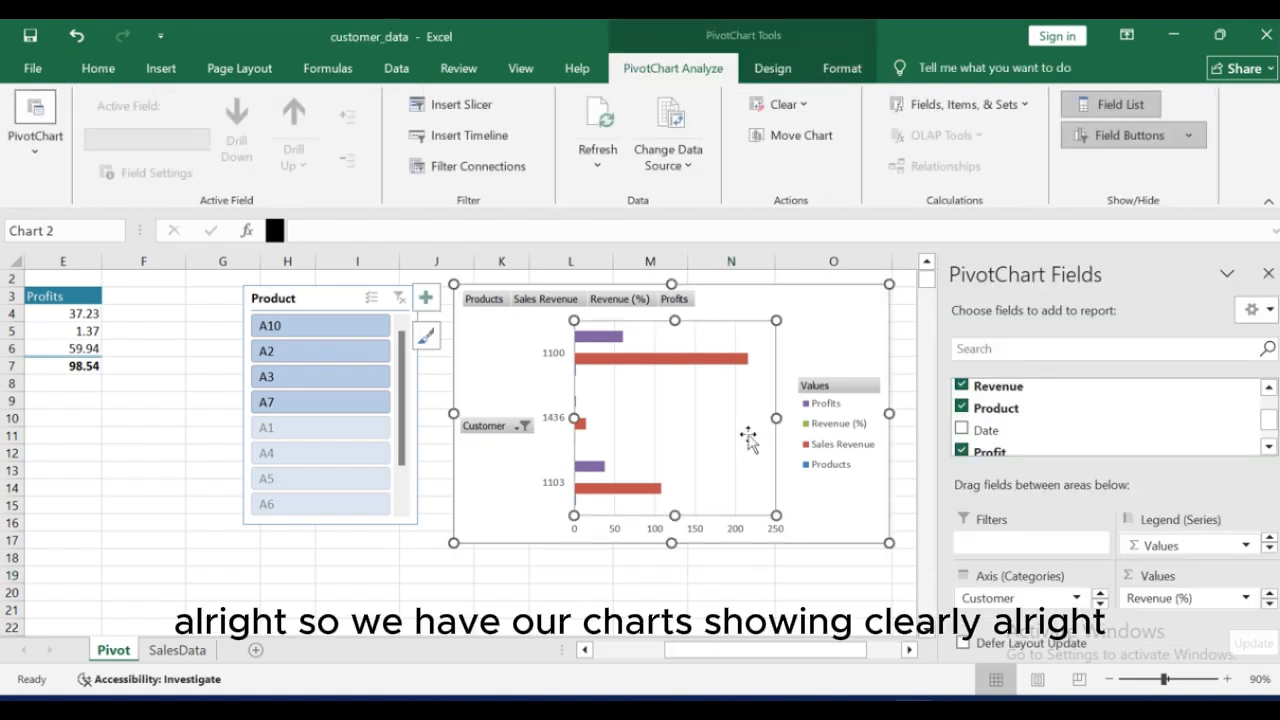
left_click(829, 338)
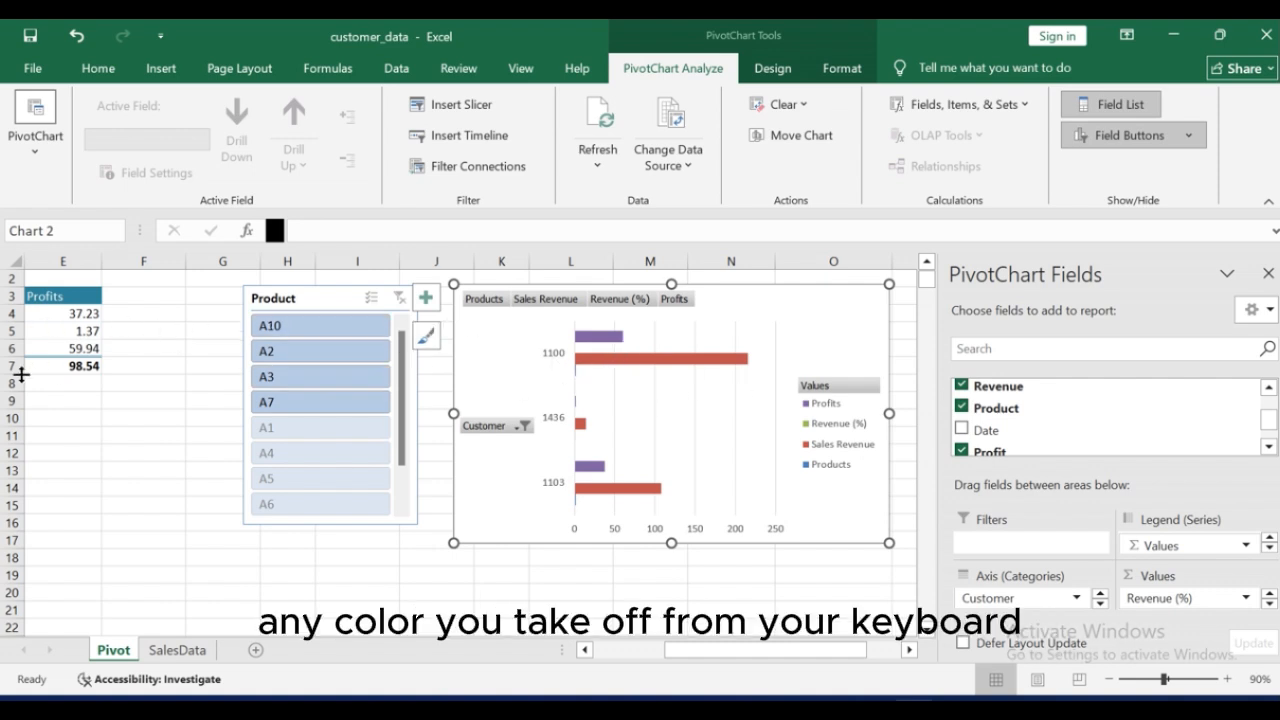
left_click(66, 346)
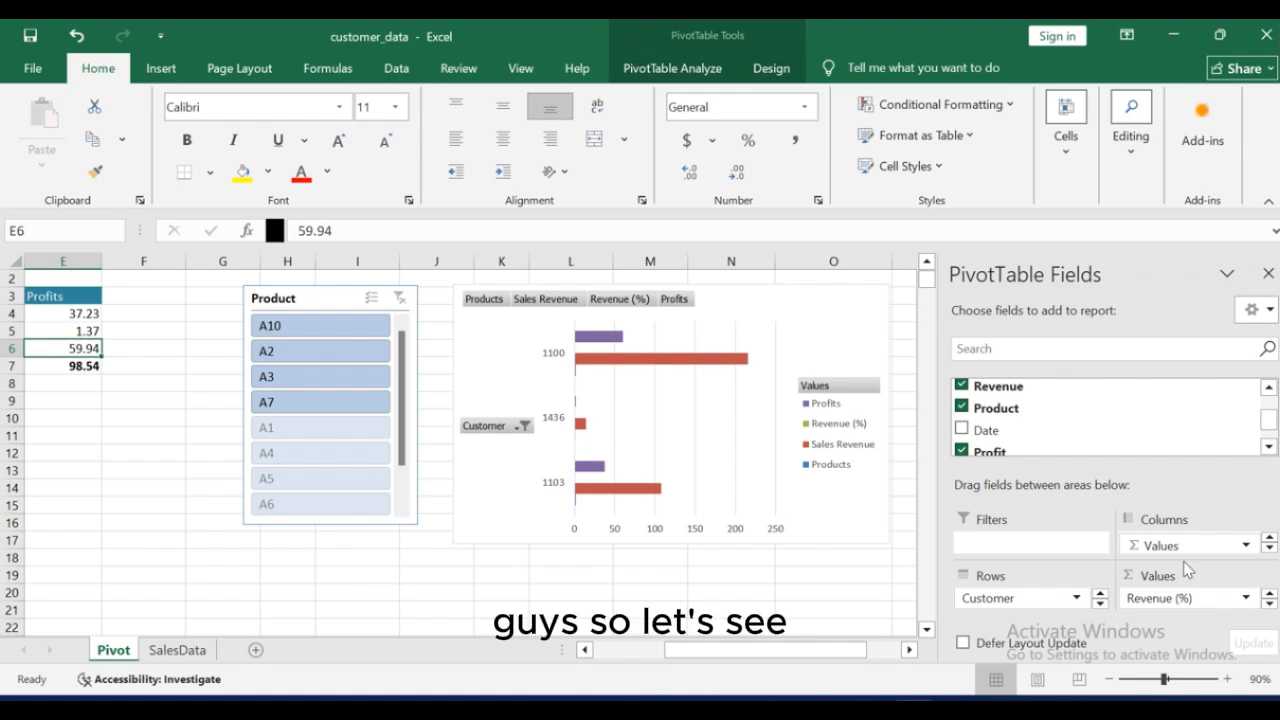
left_click(1270, 604)
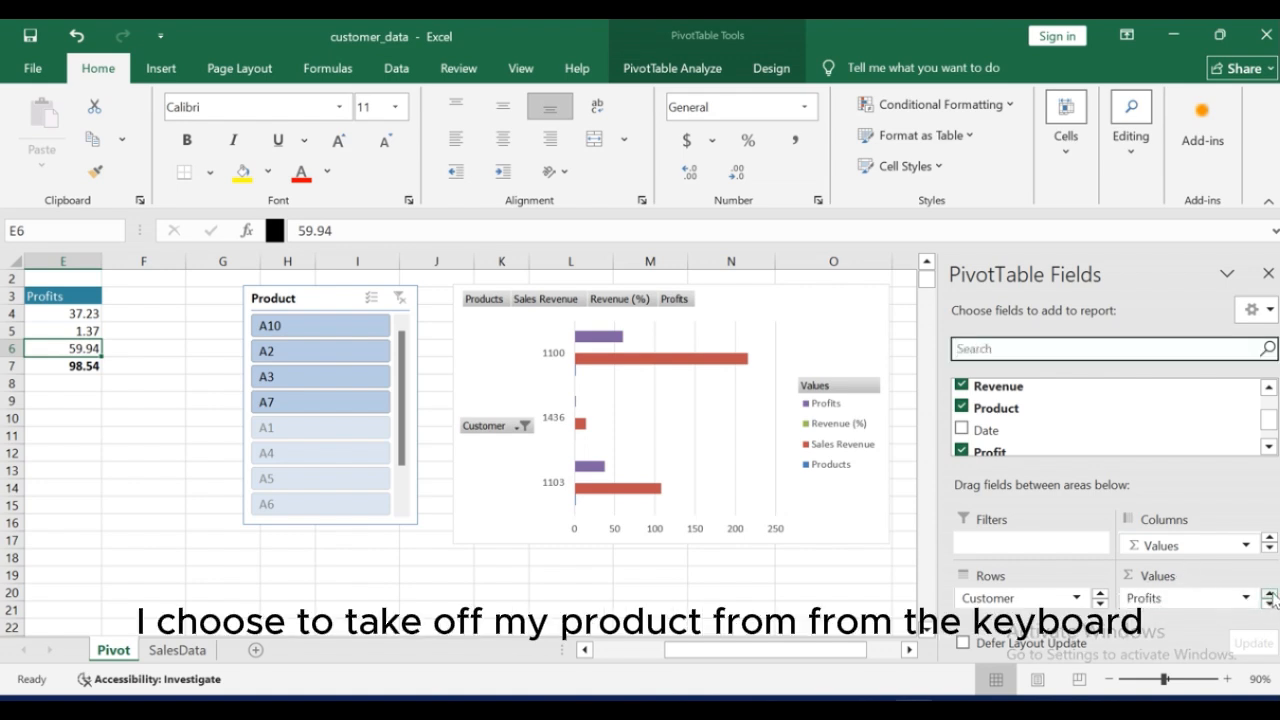
left_click(1270, 594)
left_click(1270, 594)
left_click(1270, 594)
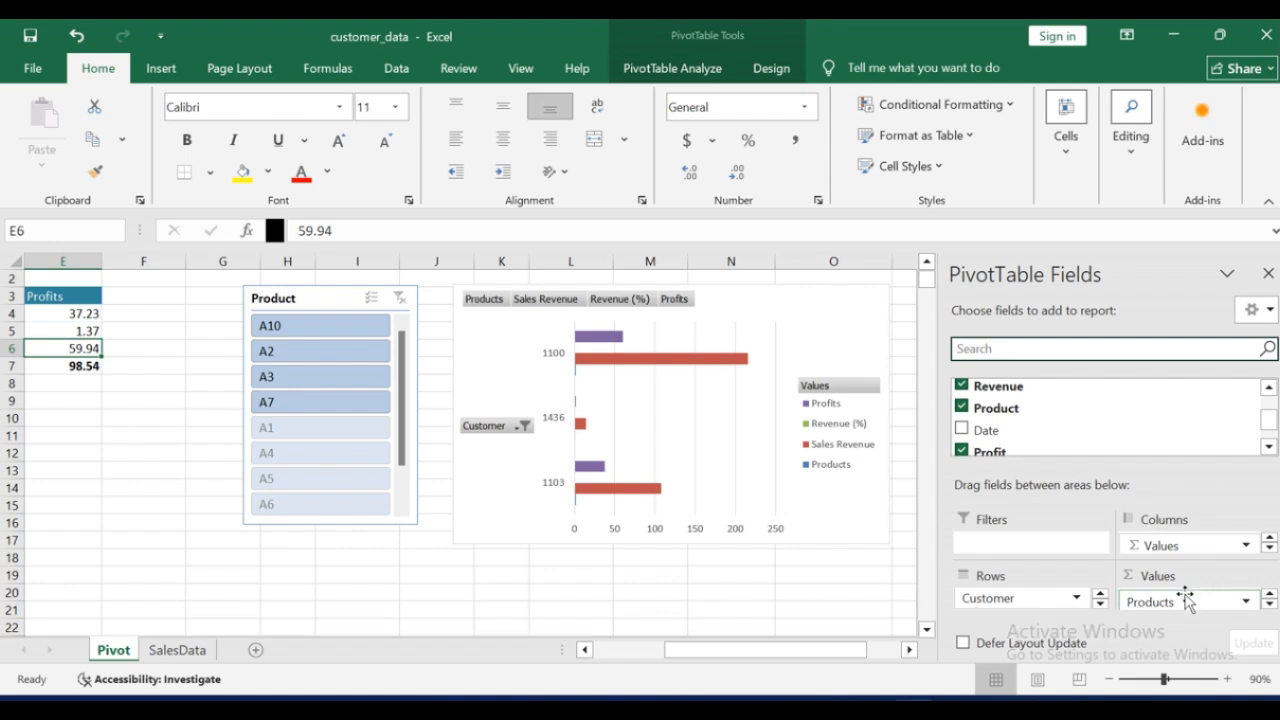
left_click_drag(1190, 598, 763, 595)
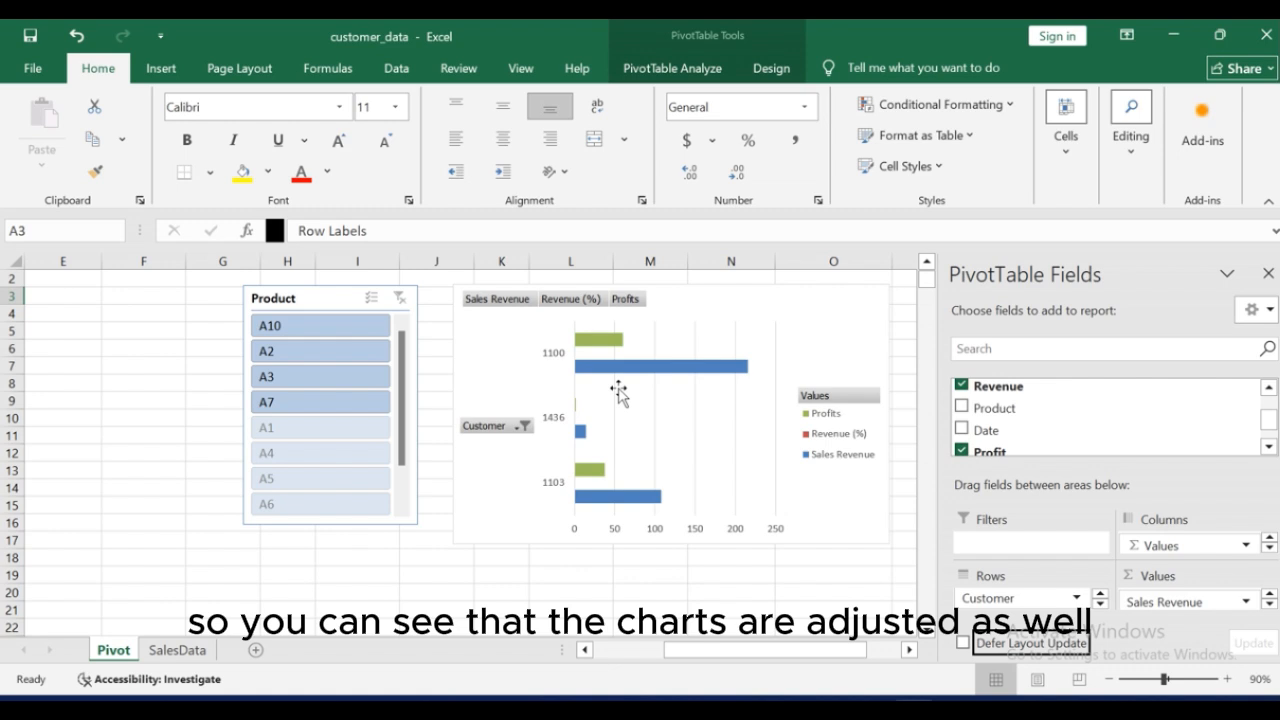
Step: Turn the PivotChart's axes off and back on
left_click(700, 425)
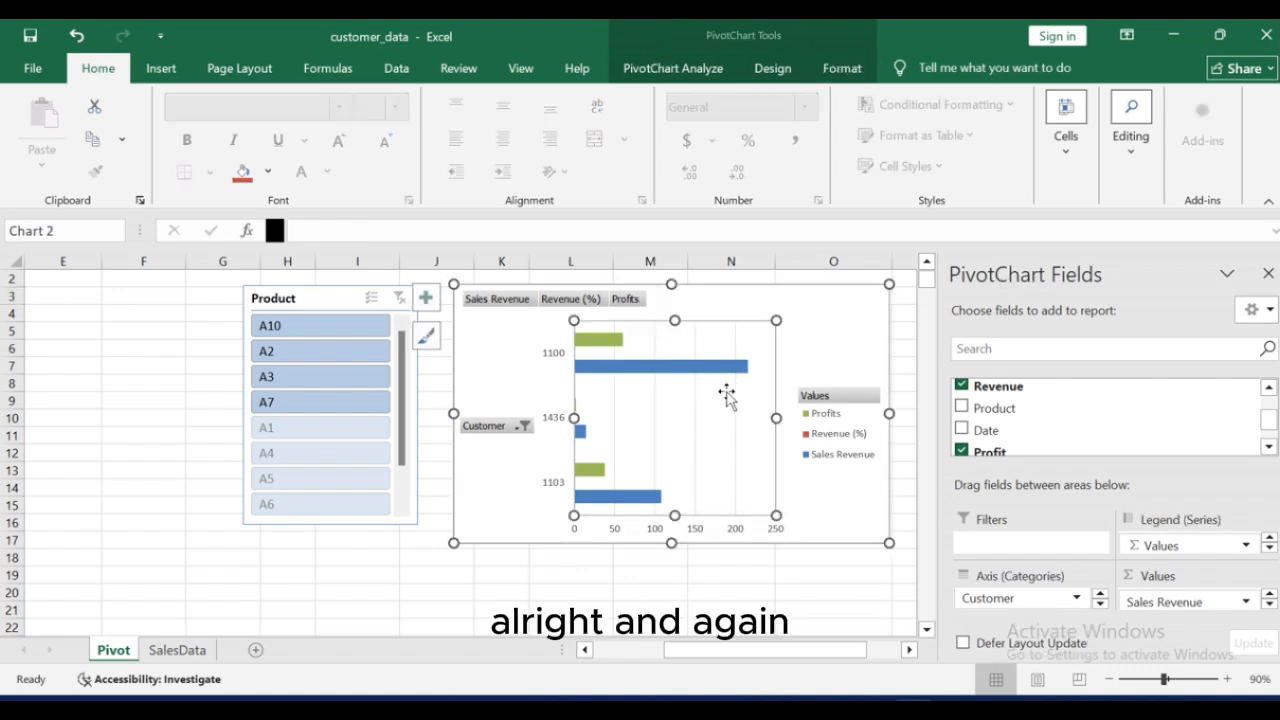
left_click(830, 352)
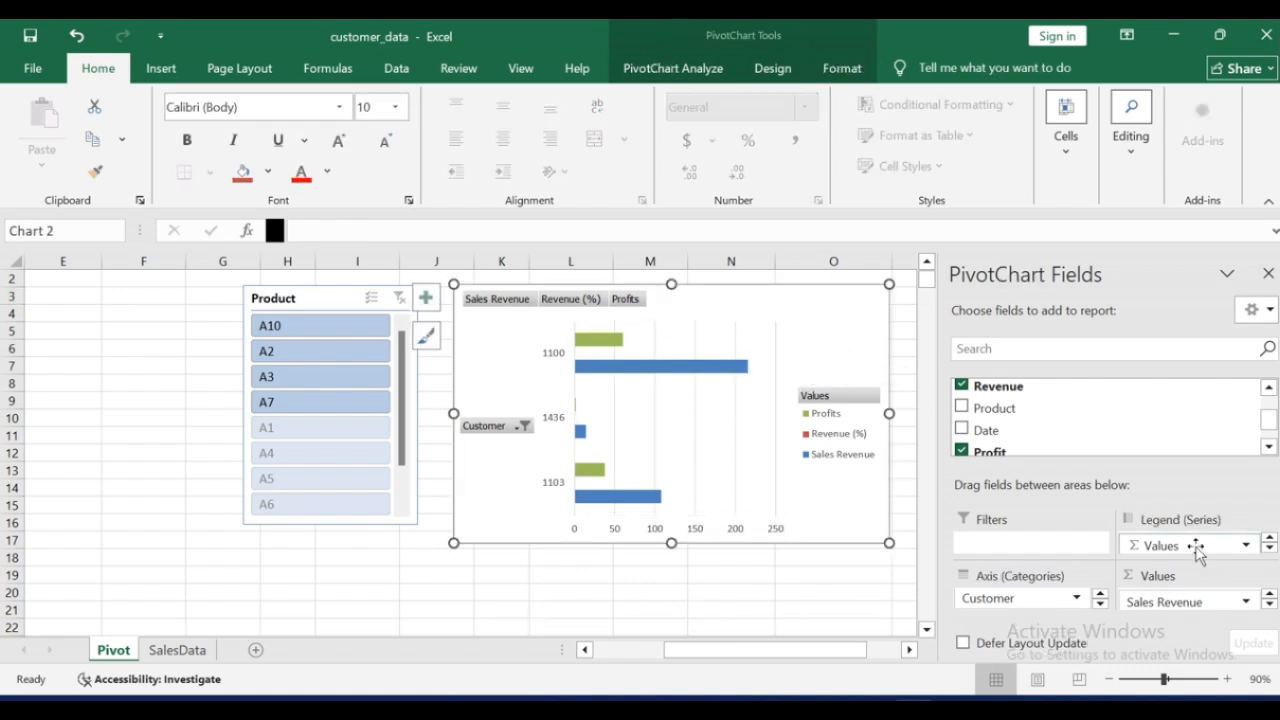
left_click(718, 345)
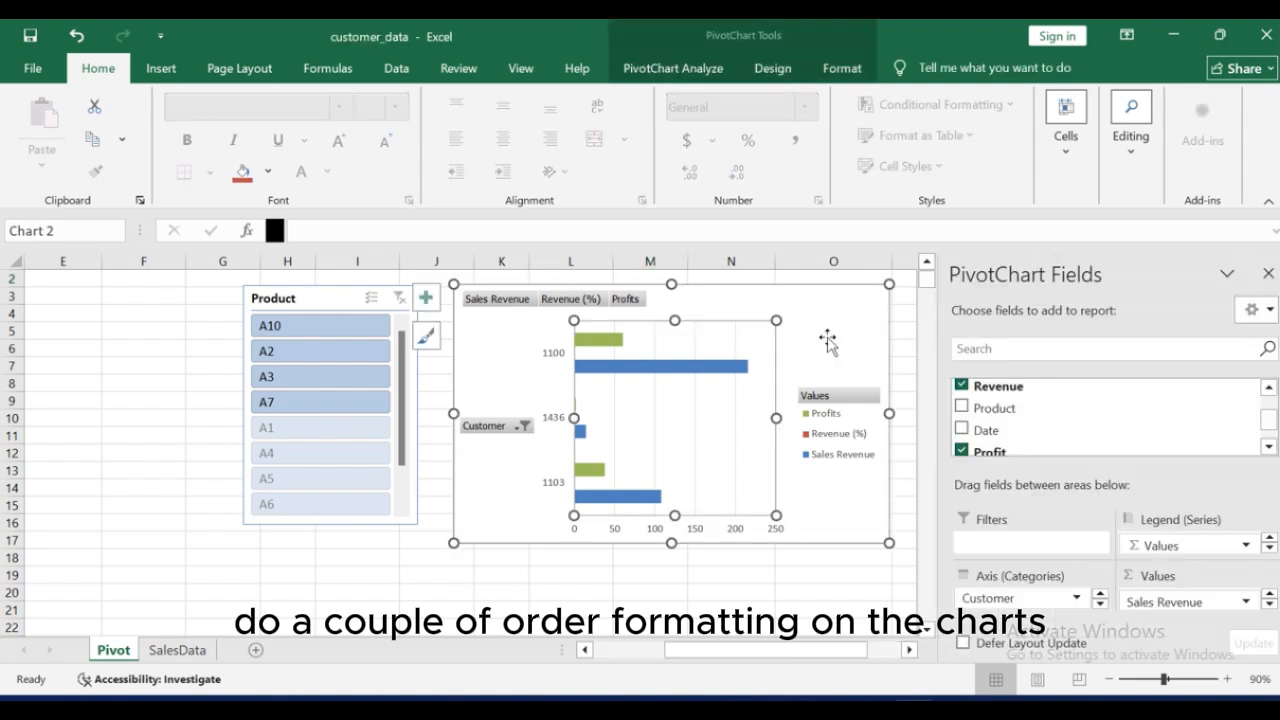
left_click(858, 318)
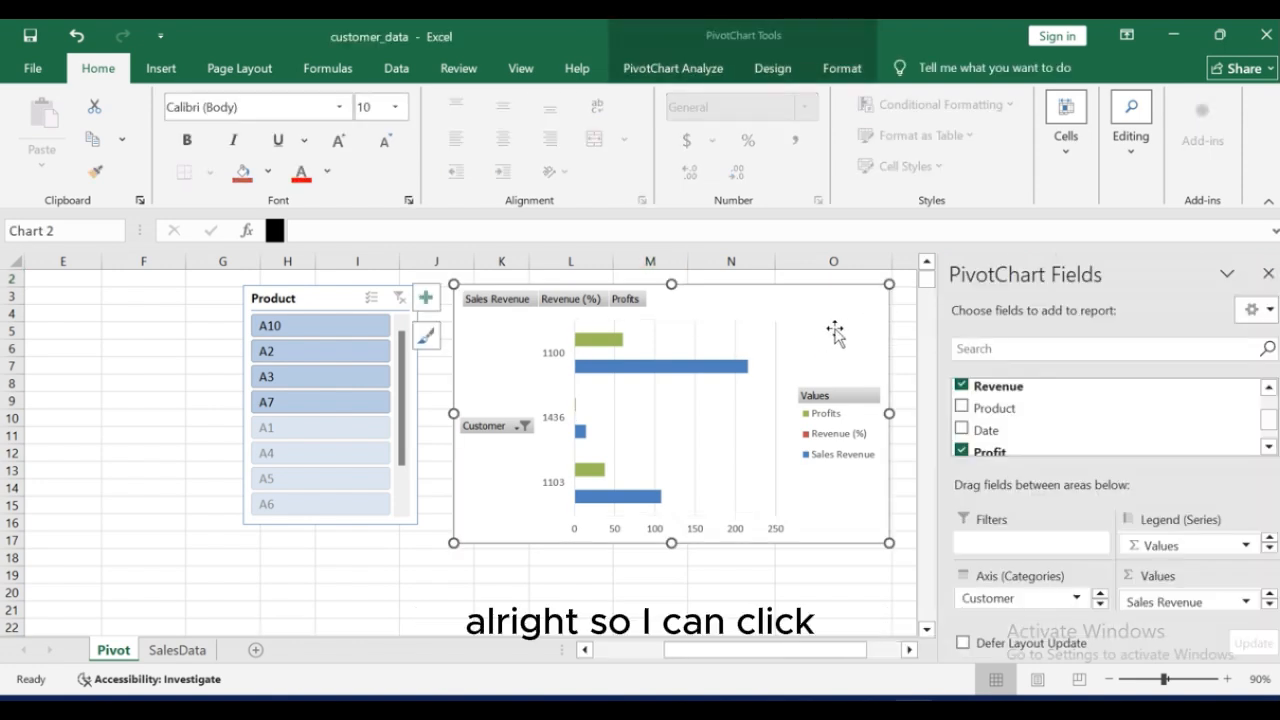
left_click(425, 297)
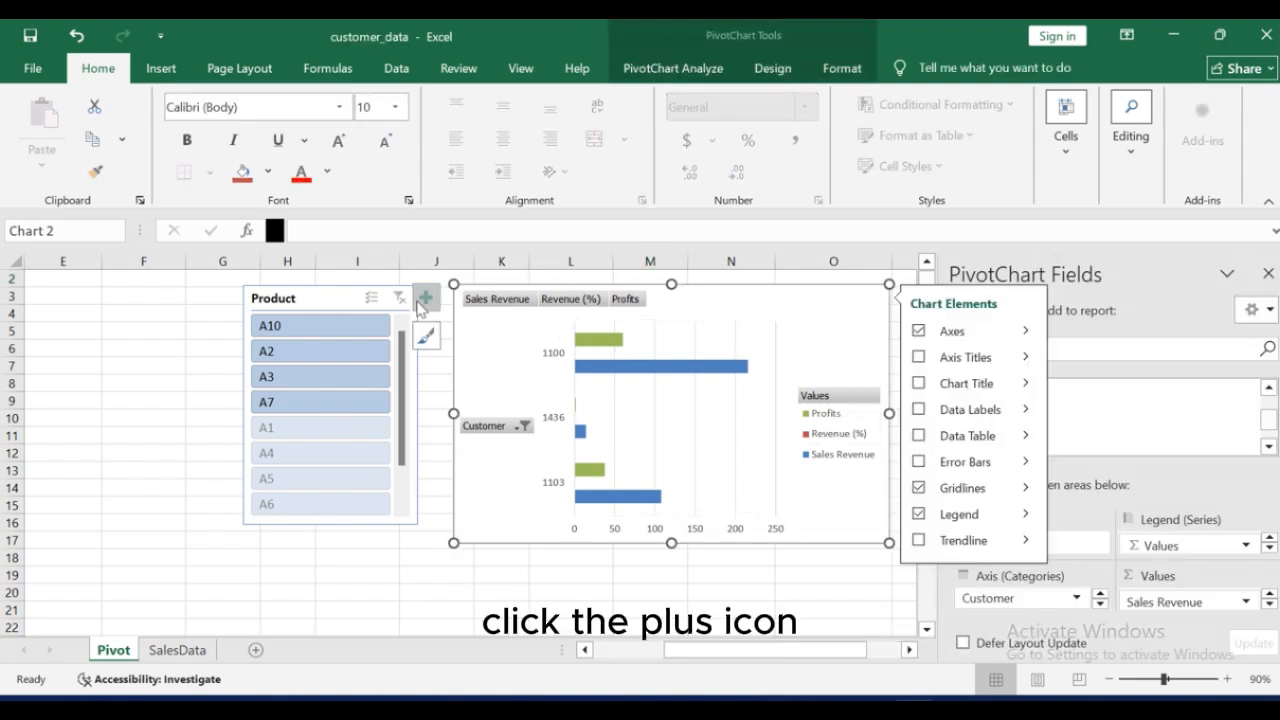
left_click(918, 331)
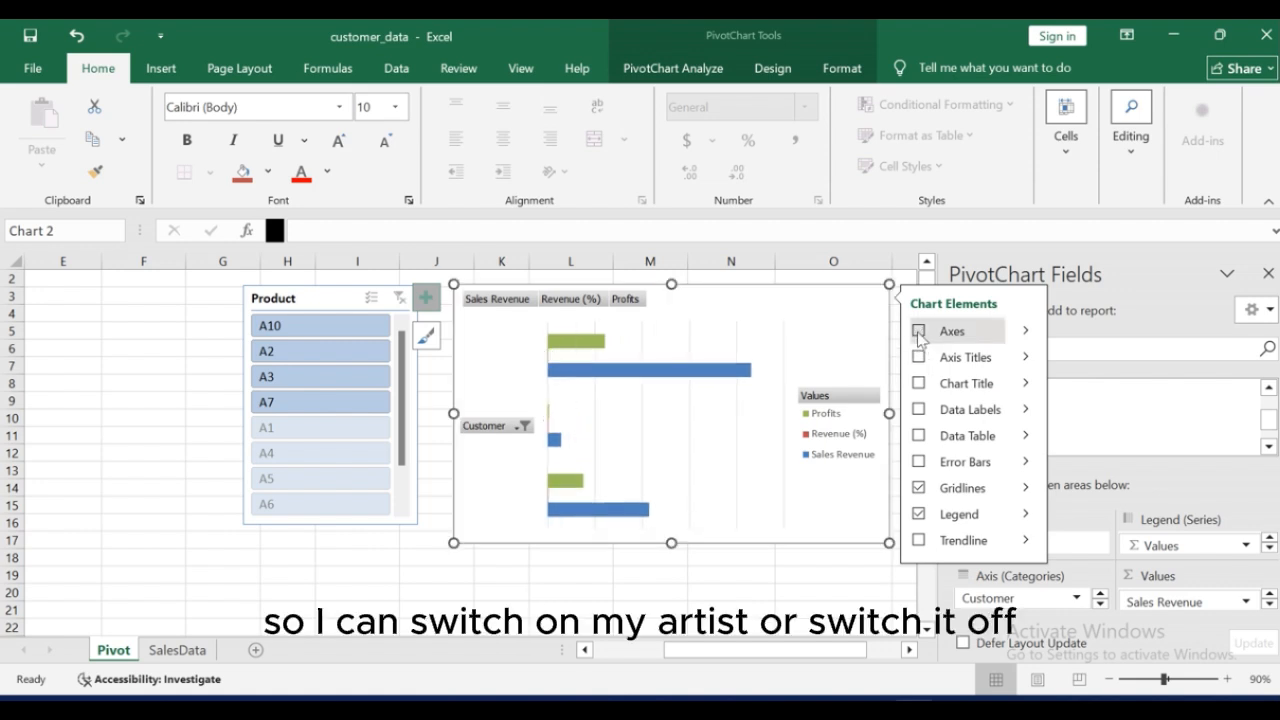
left_click(918, 331)
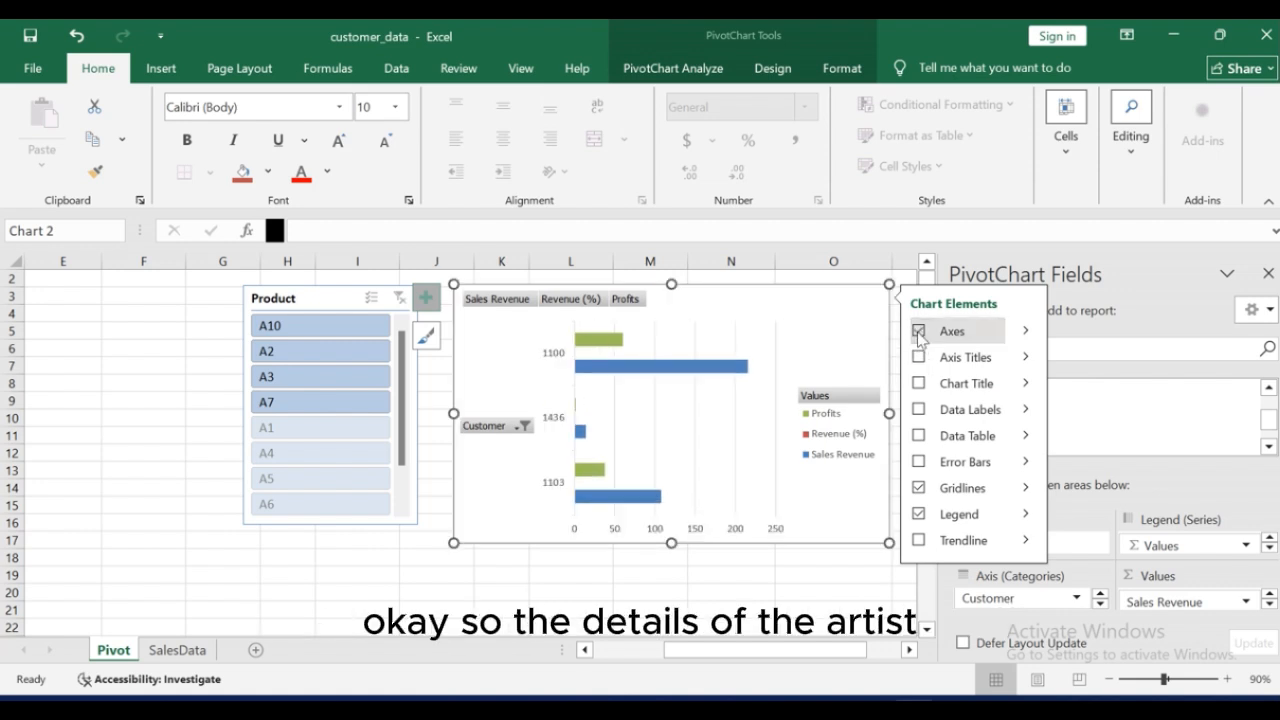
Step: Add a chart title to the PivotChart and set its text to Sales Analysis
left_click(922, 356)
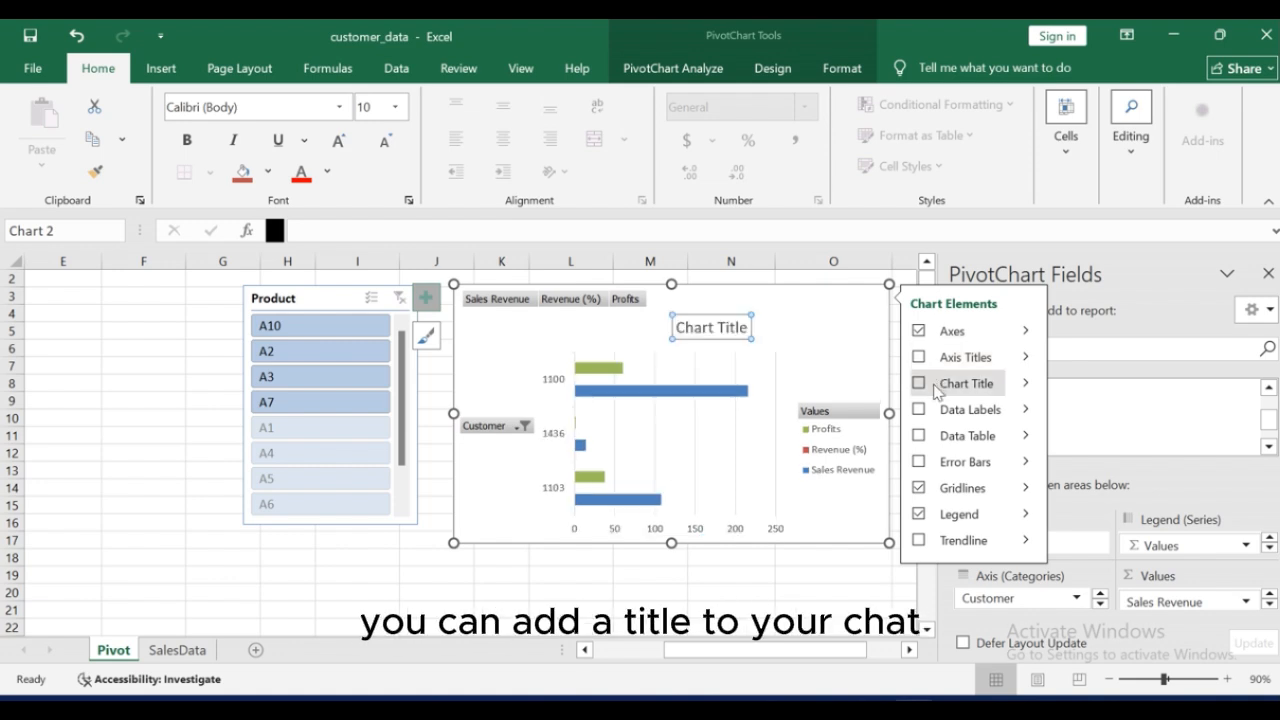
left_click(936, 391)
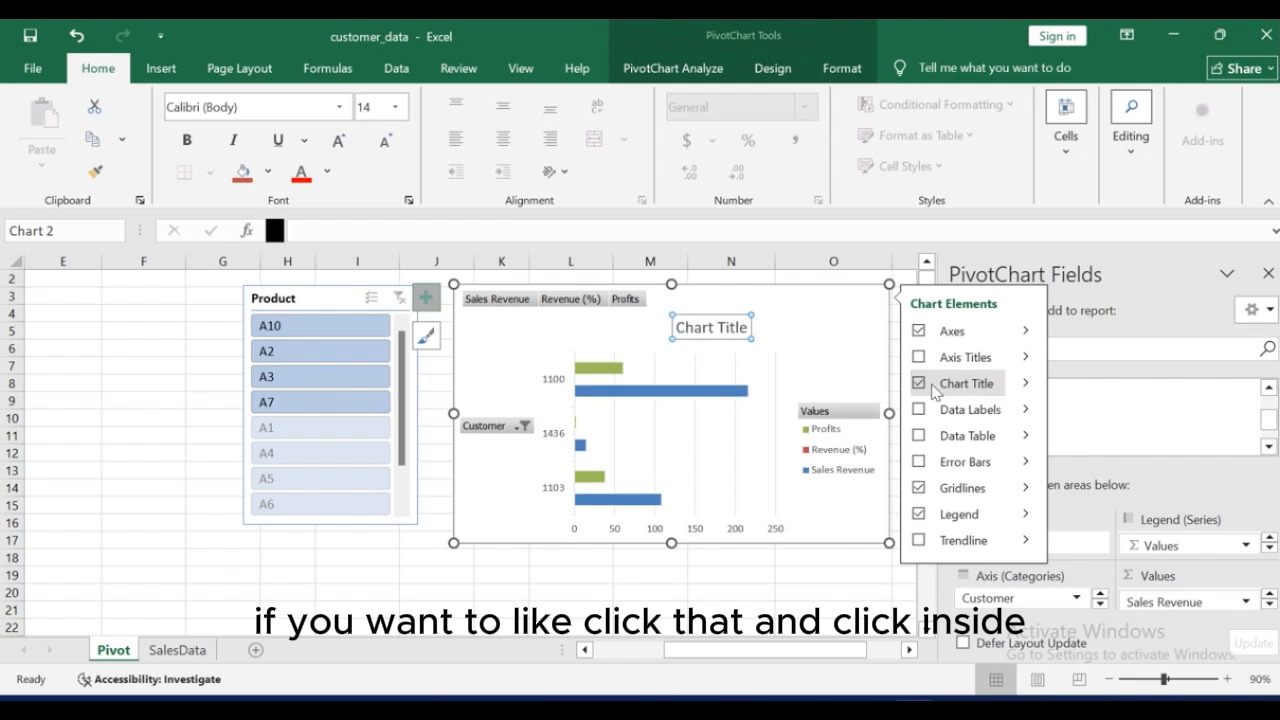
left_click(726, 332)
left_click(726, 331)
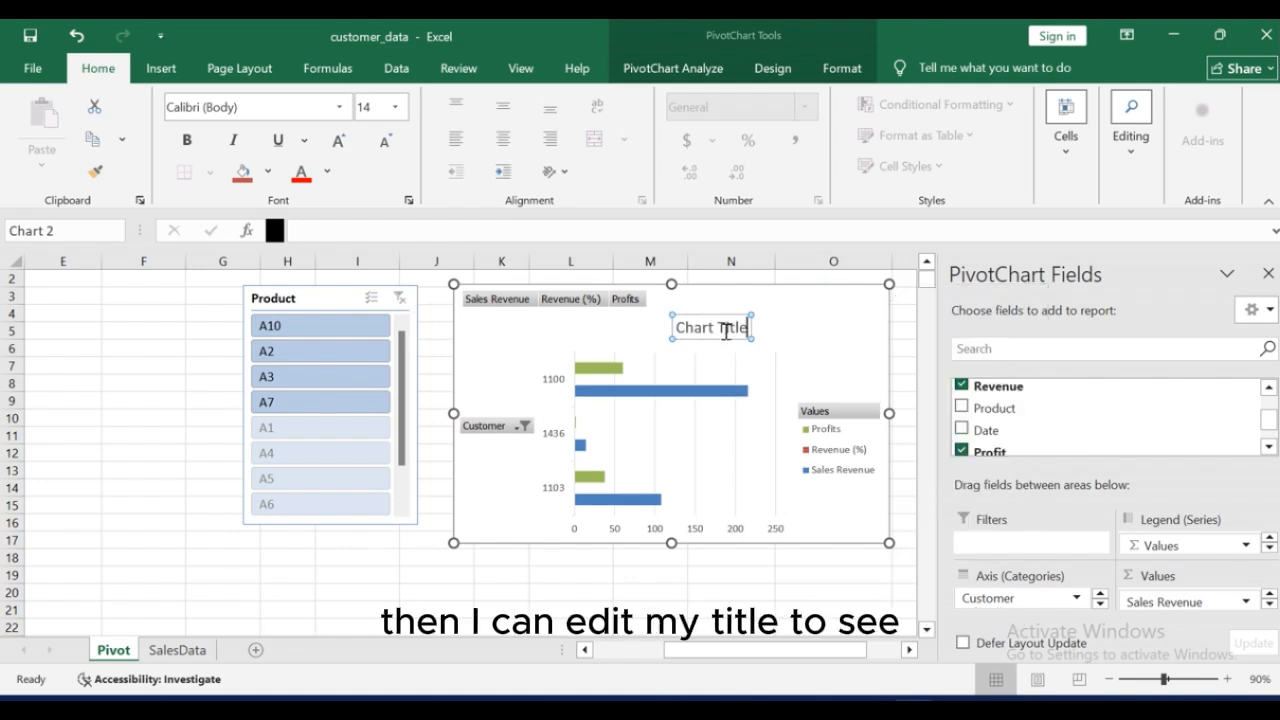
key("BackSpace")
key("BackSpace")
key("BackSpace")
key("BackSpace")
key("BackSpace")
key("BackSpace")
key("BackSpace")
key("BackSpace")
key("BackSpace")
key("BackSpace")
key("BackSpace")
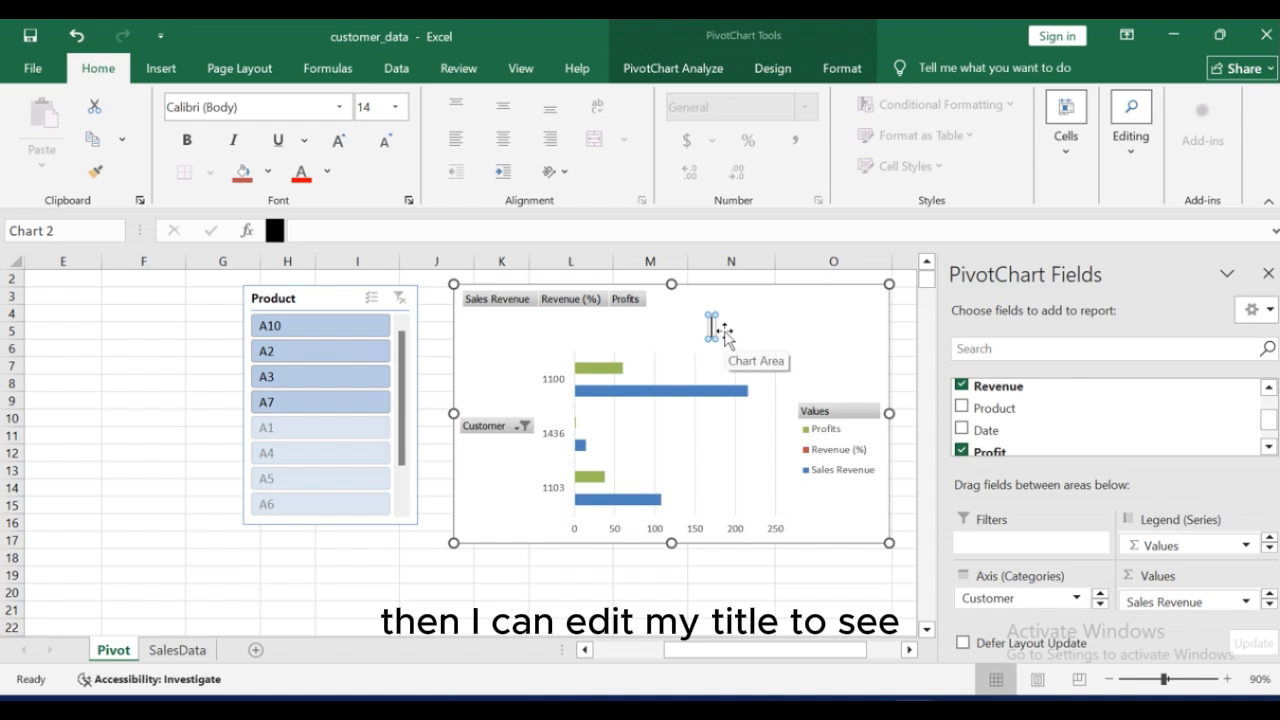
type("Sales")
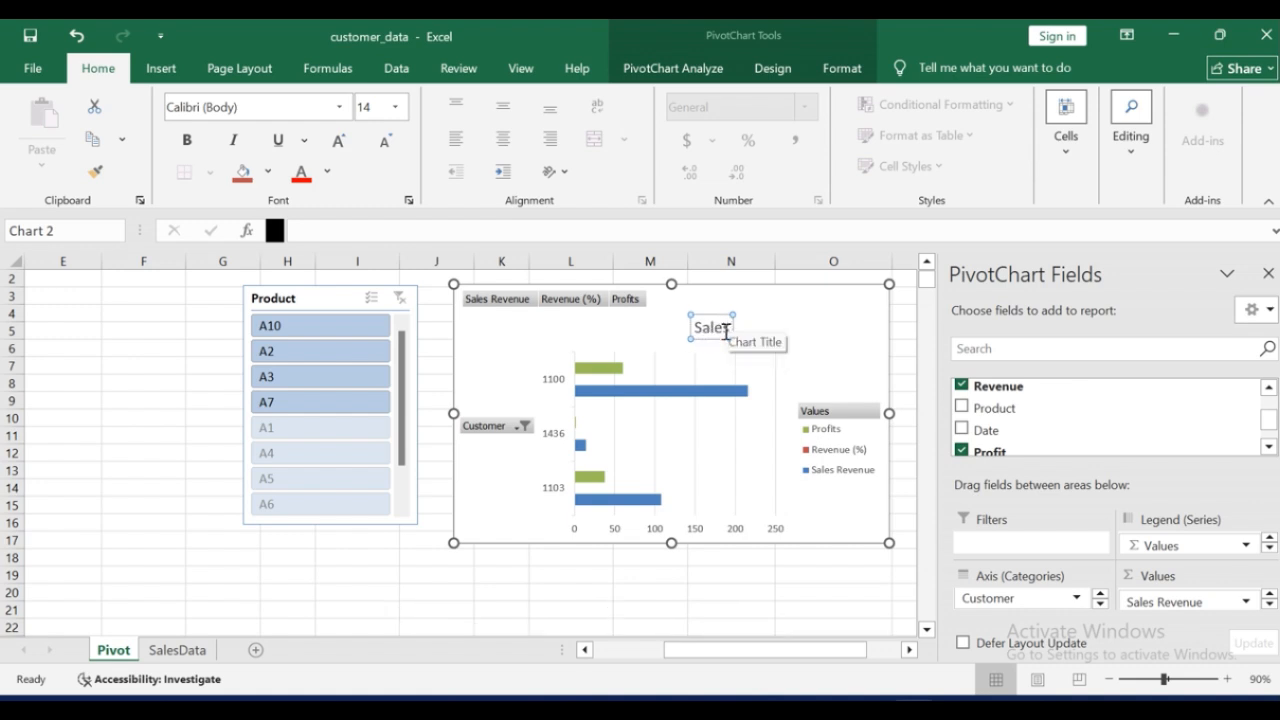
type(" Anal")
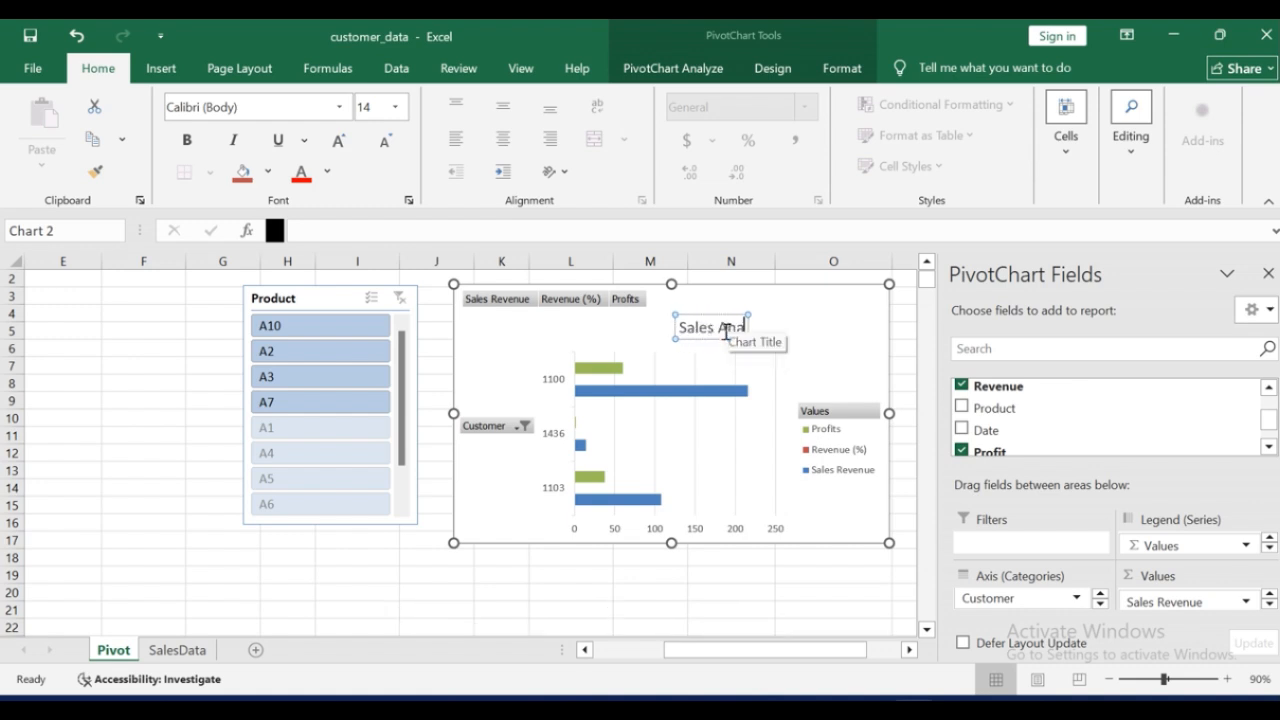
type("ys")
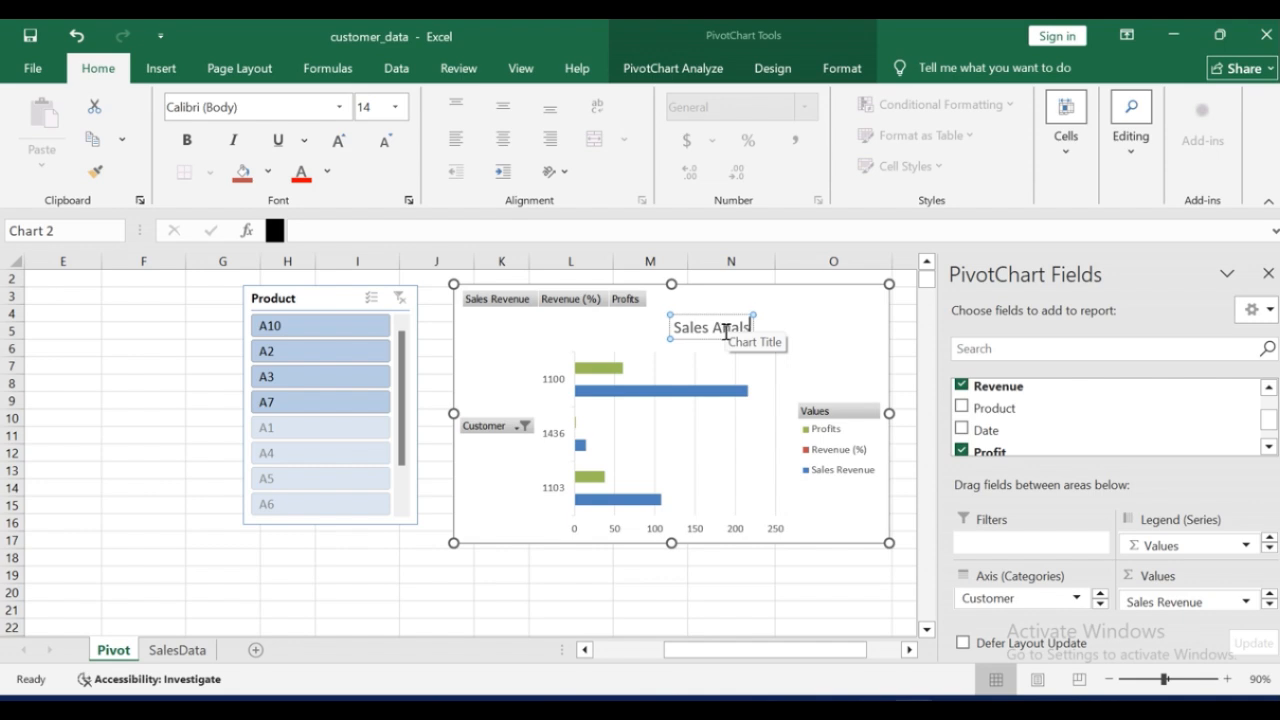
type("is")
key("Return")
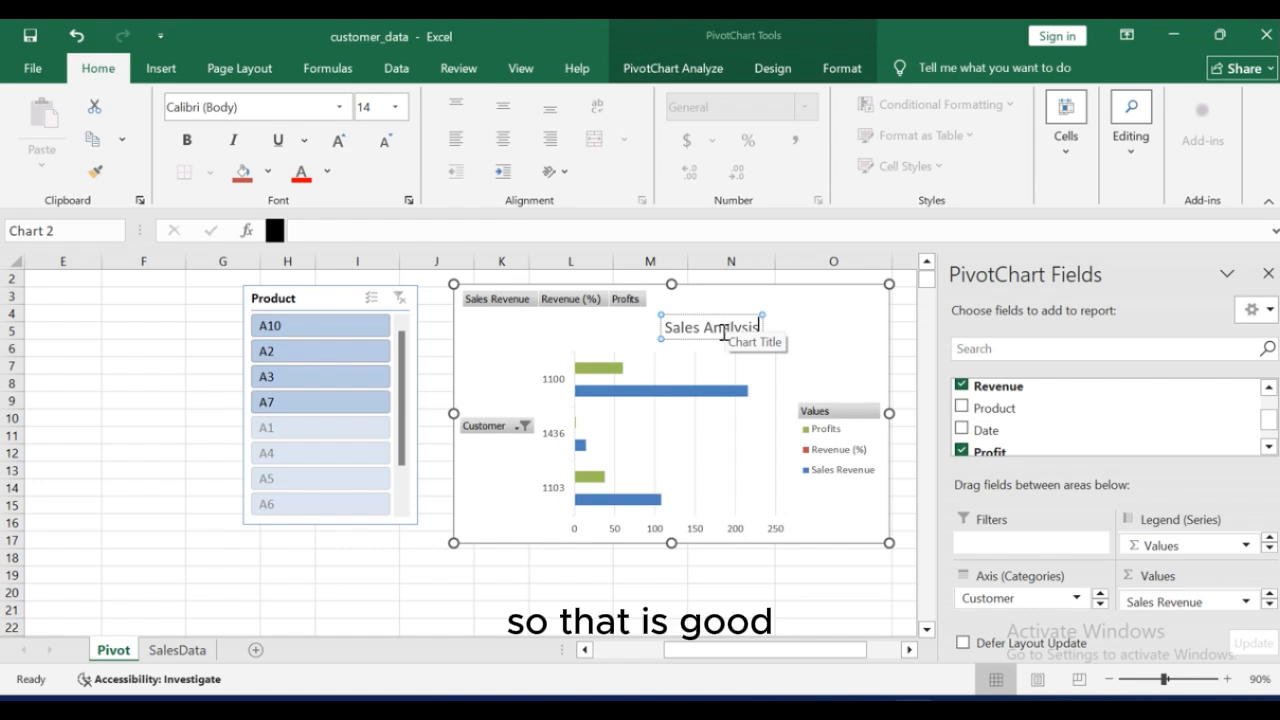
left_click(842, 328)
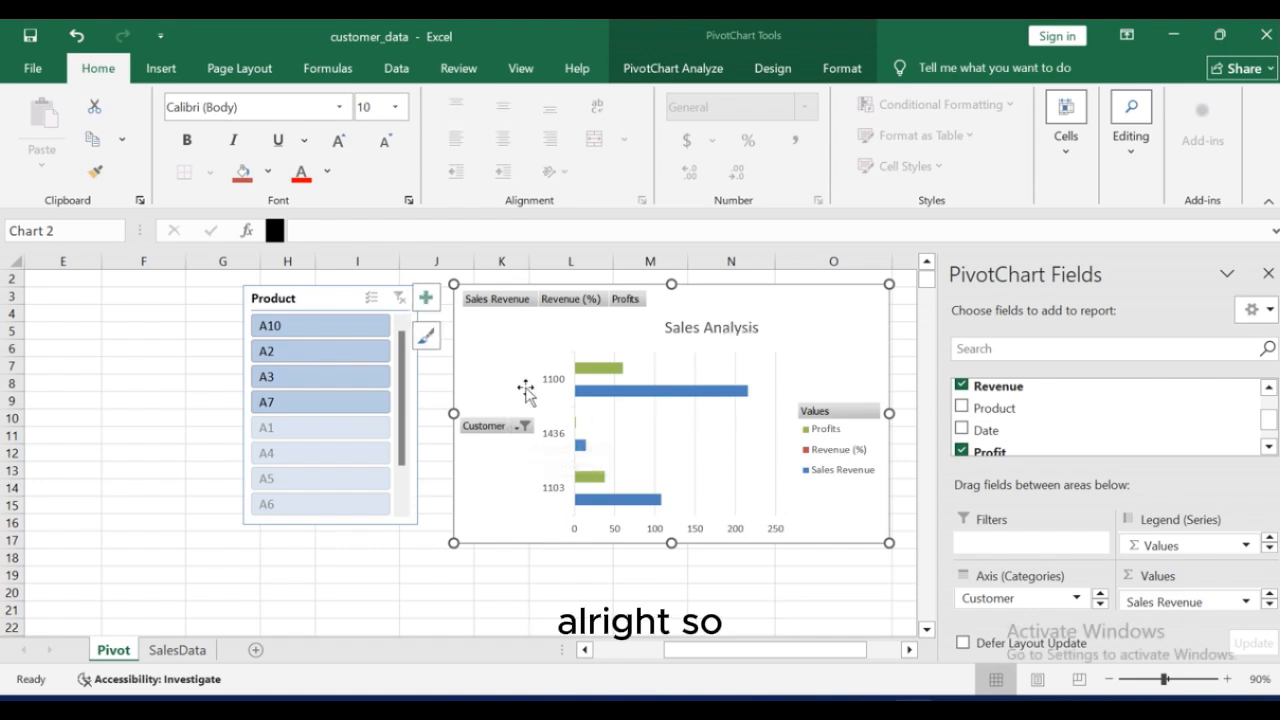
Step: Sort the customers in the PivotChart from smallest to largest
left_click(525, 426)
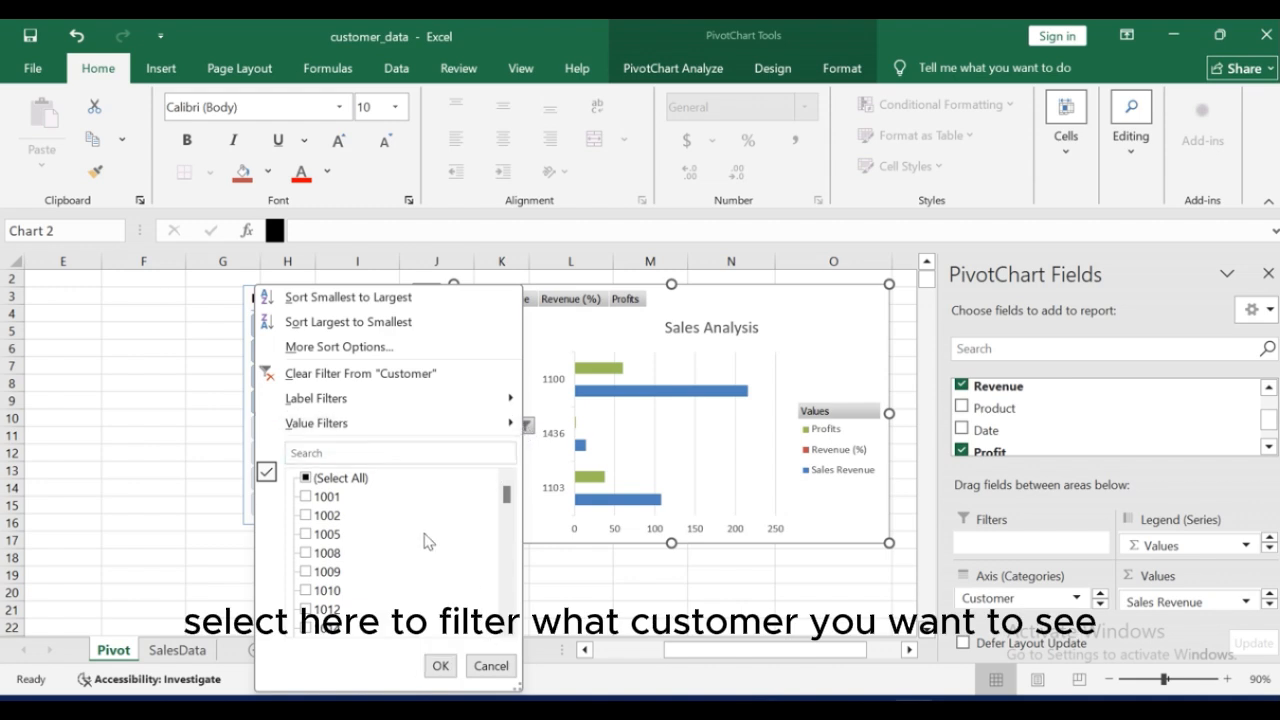
left_click(393, 305)
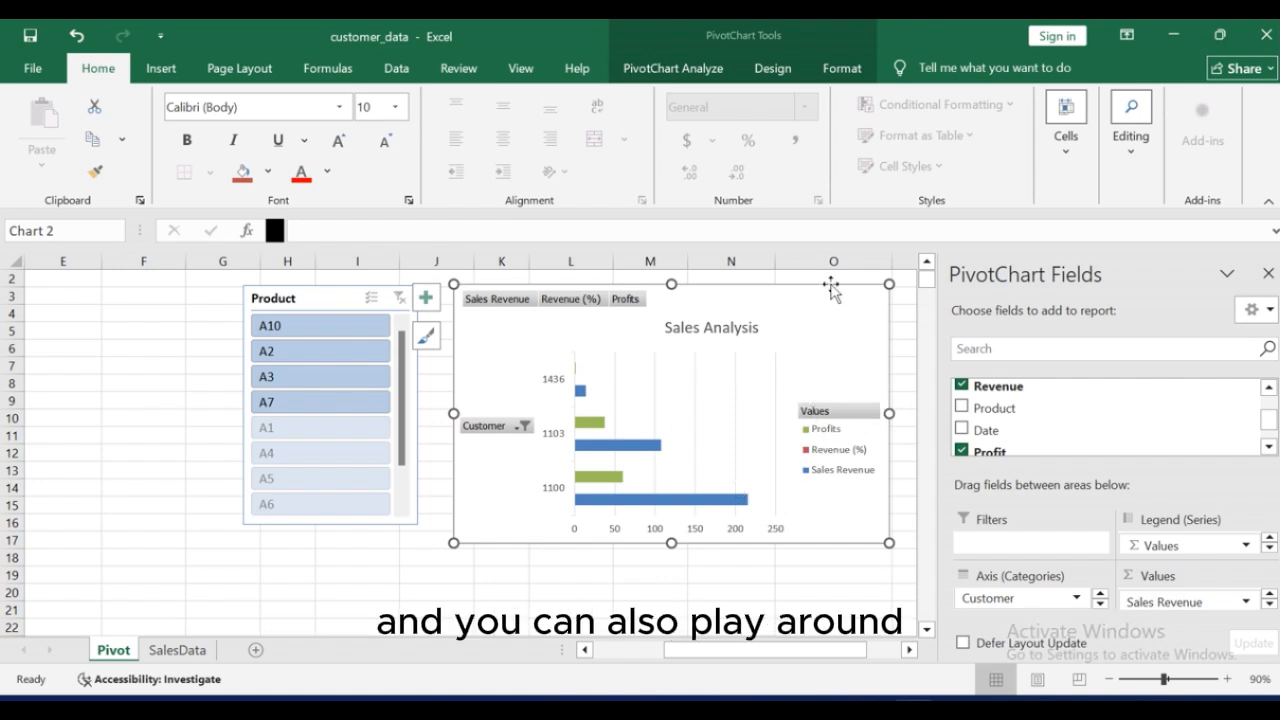
Step: Recolour the Sales Analysis PivotChart with the third Colorful palette, which starts with red, purple and orange
left_click(425, 297)
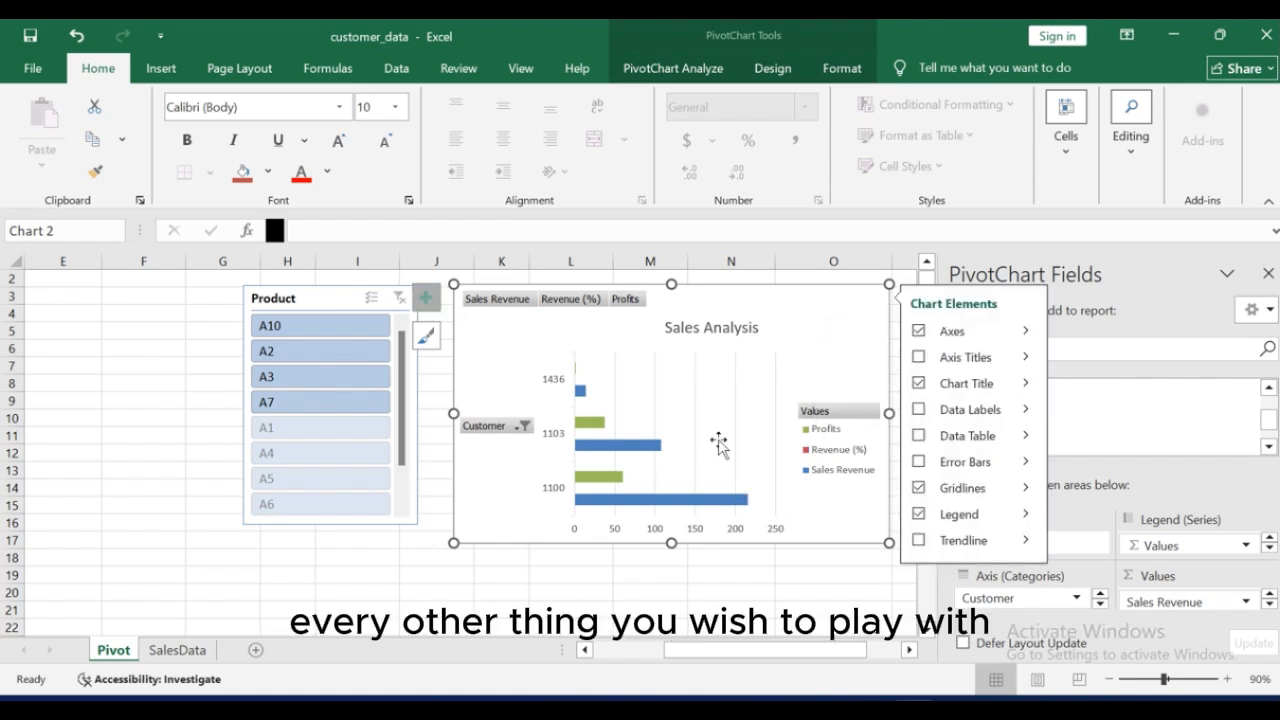
left_click(426, 338)
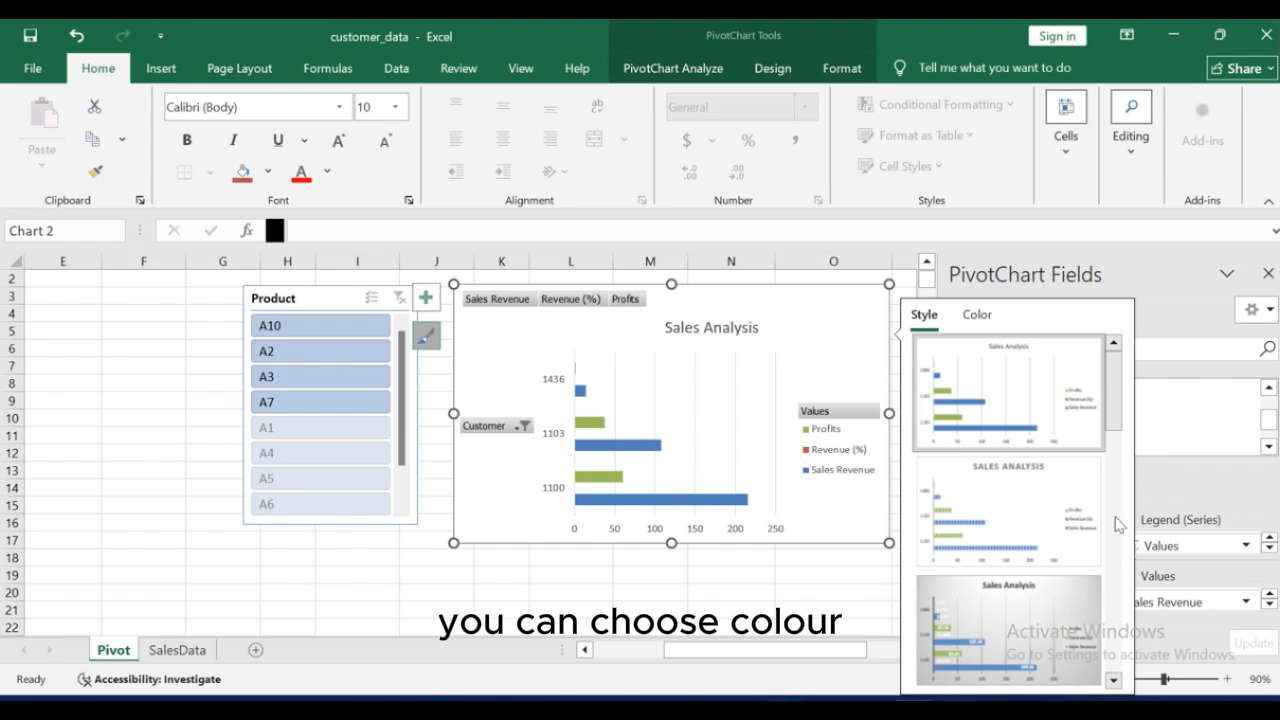
left_click(983, 316)
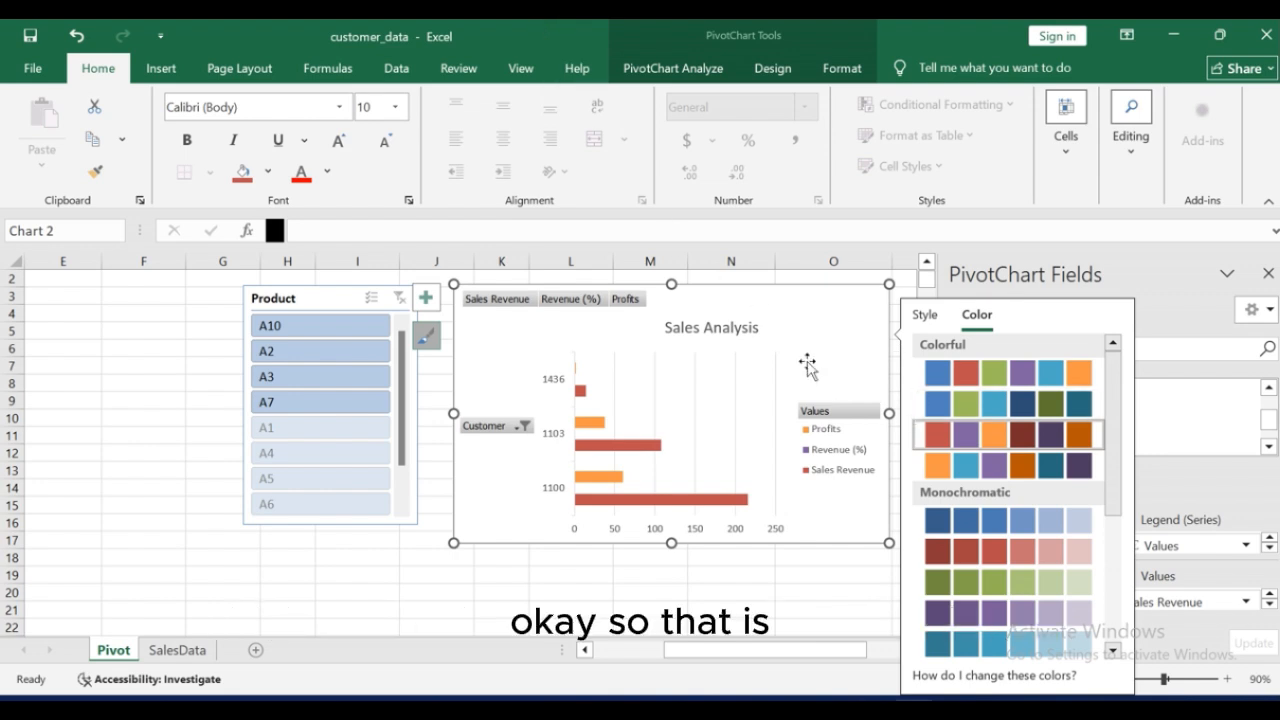
scroll(1010, 575, "down", 4)
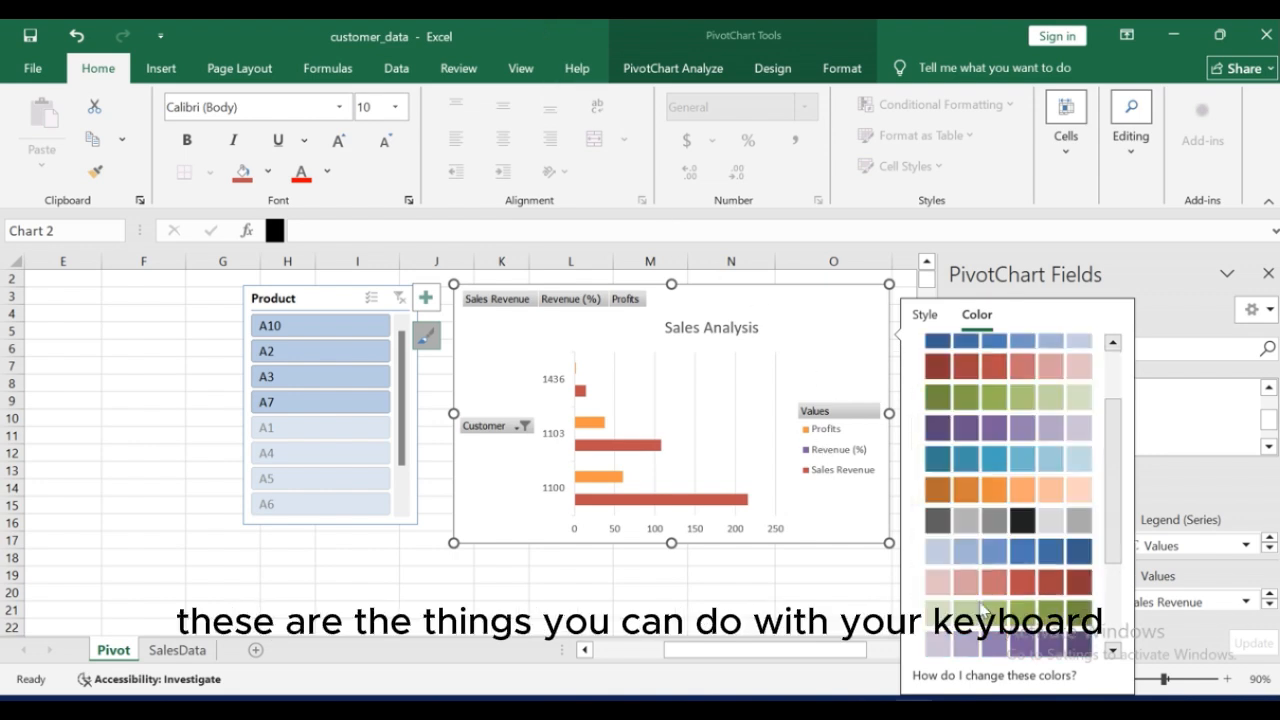
scroll(962, 550, "up", 4)
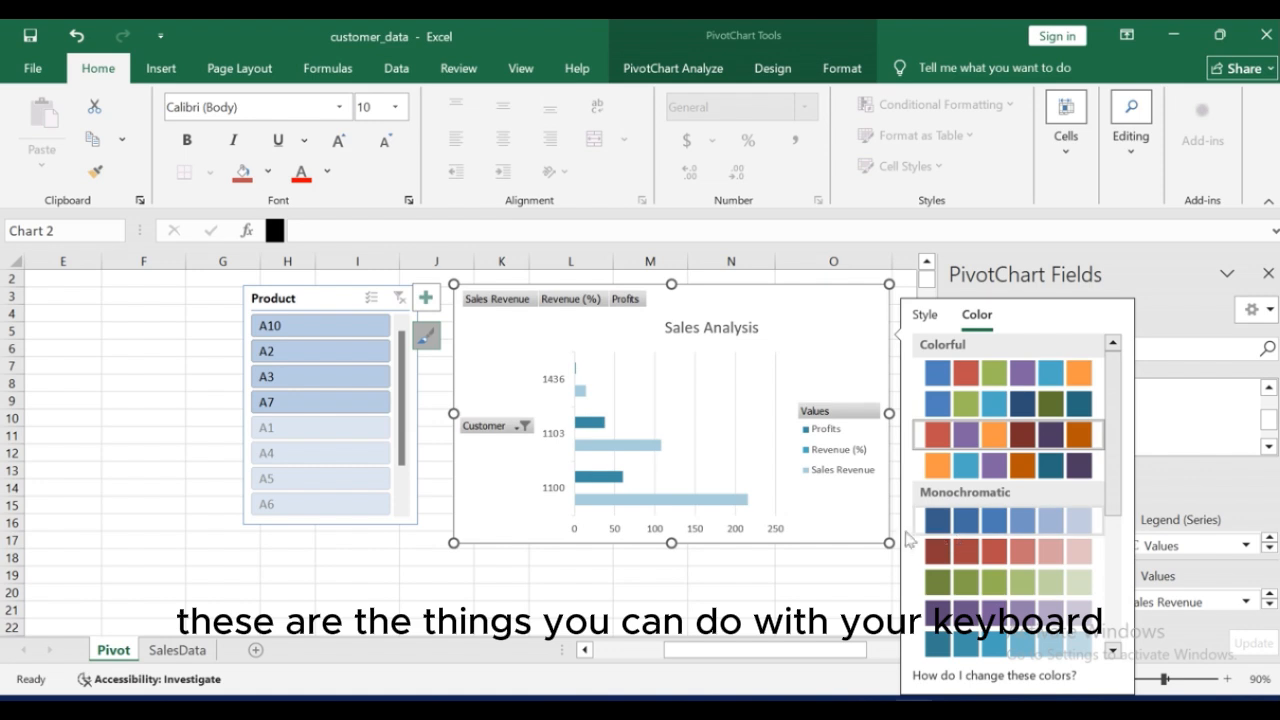
left_click(774, 575)
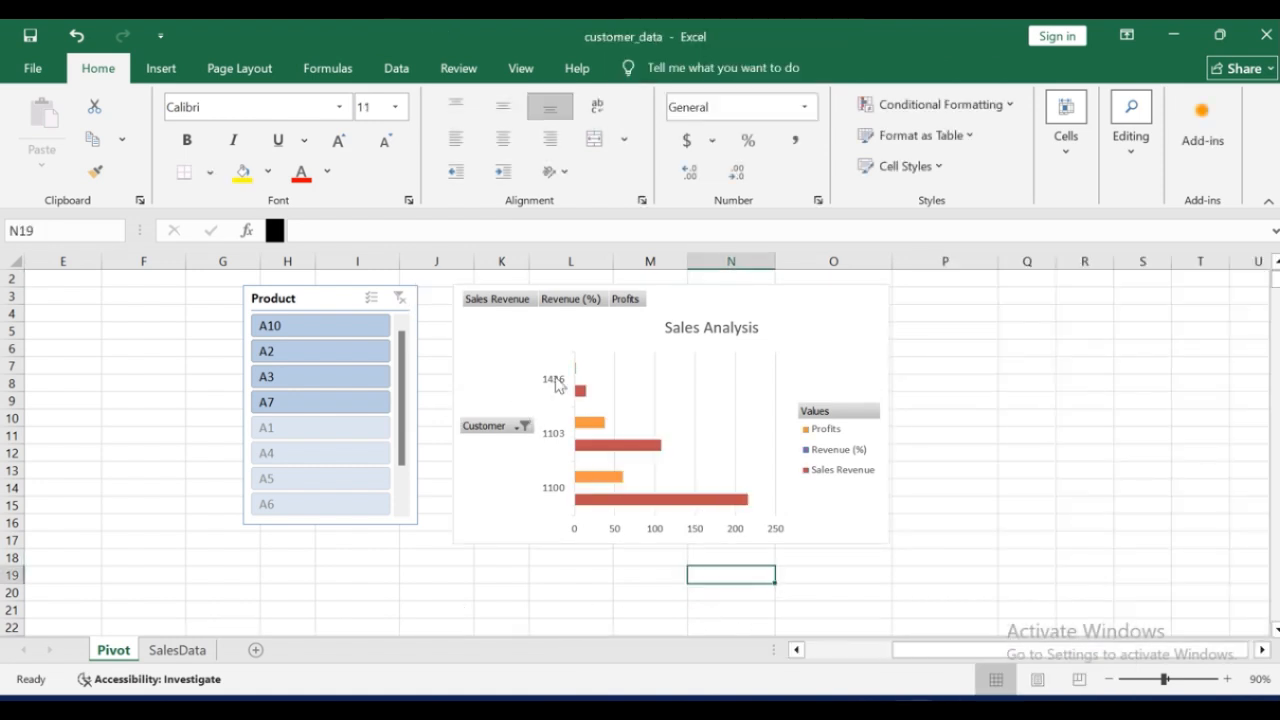
left_click(535, 362)
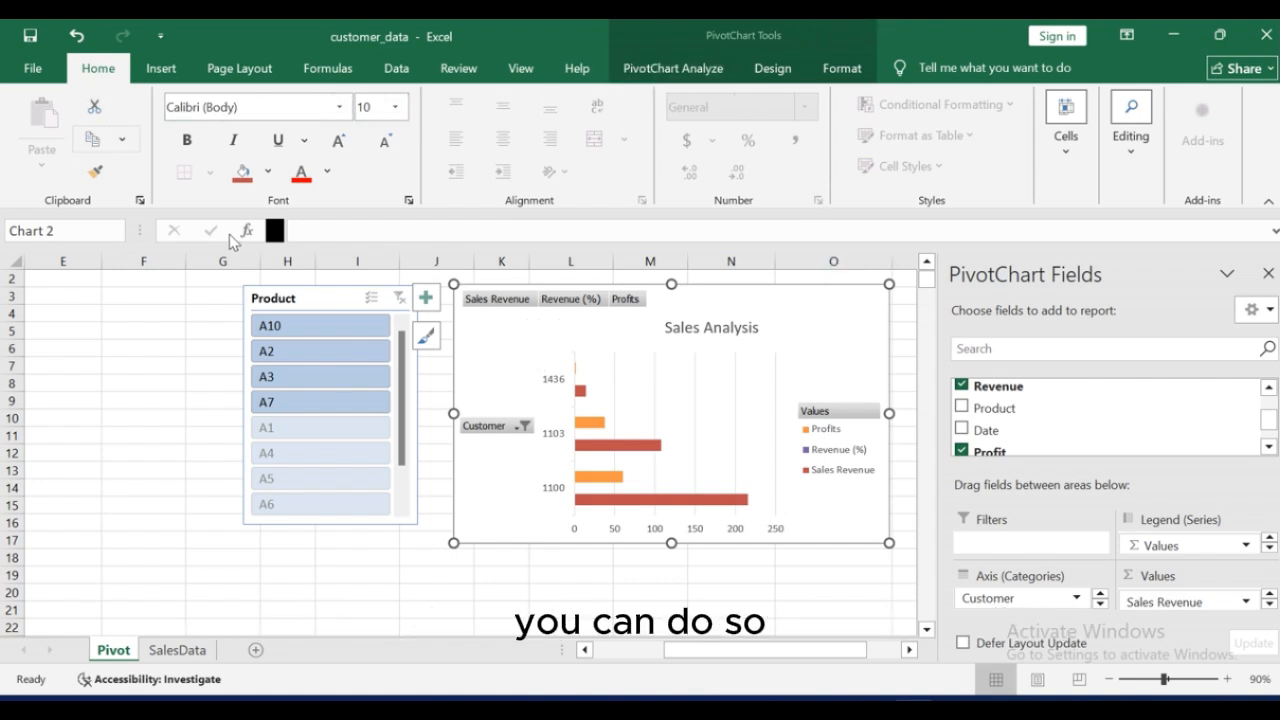
Step: Open the recommended PivotTables for the customer PivotTable and preview the cost by product, average and count of revenue, and count and average of revenue suggestions
left_click_drag(700, 653, 615, 642)
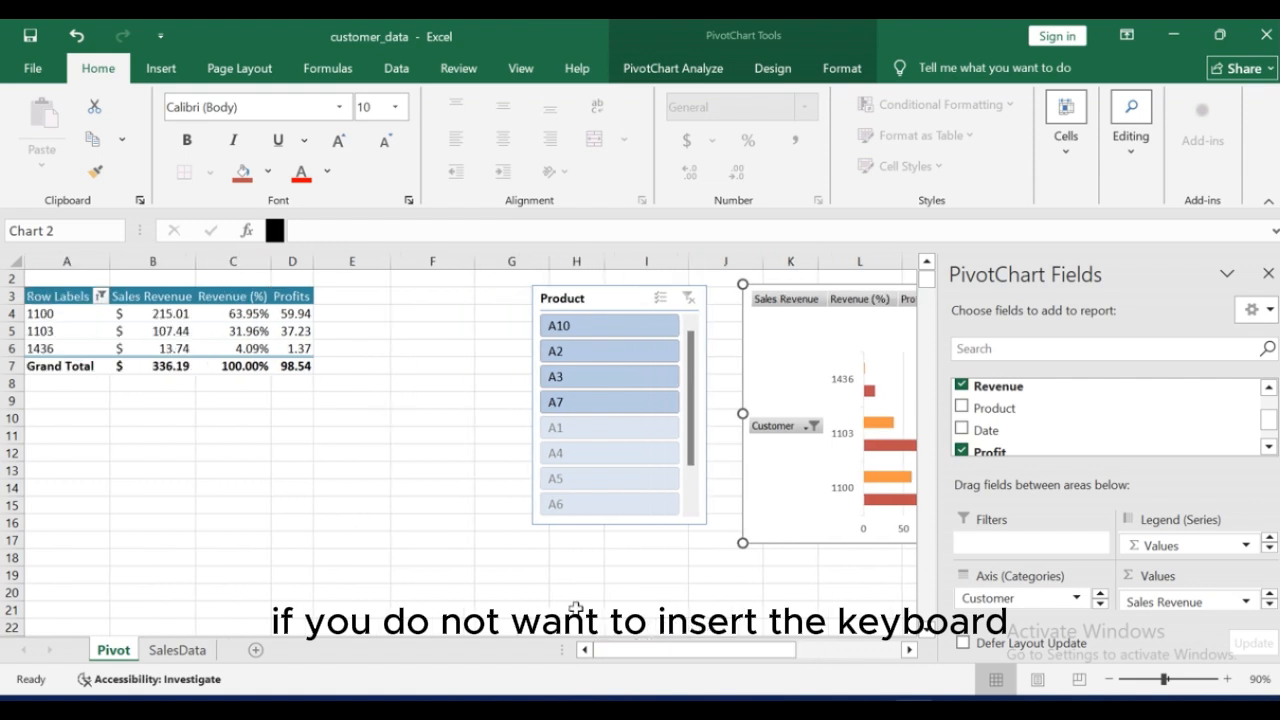
left_click(165, 333)
left_click(93, 336)
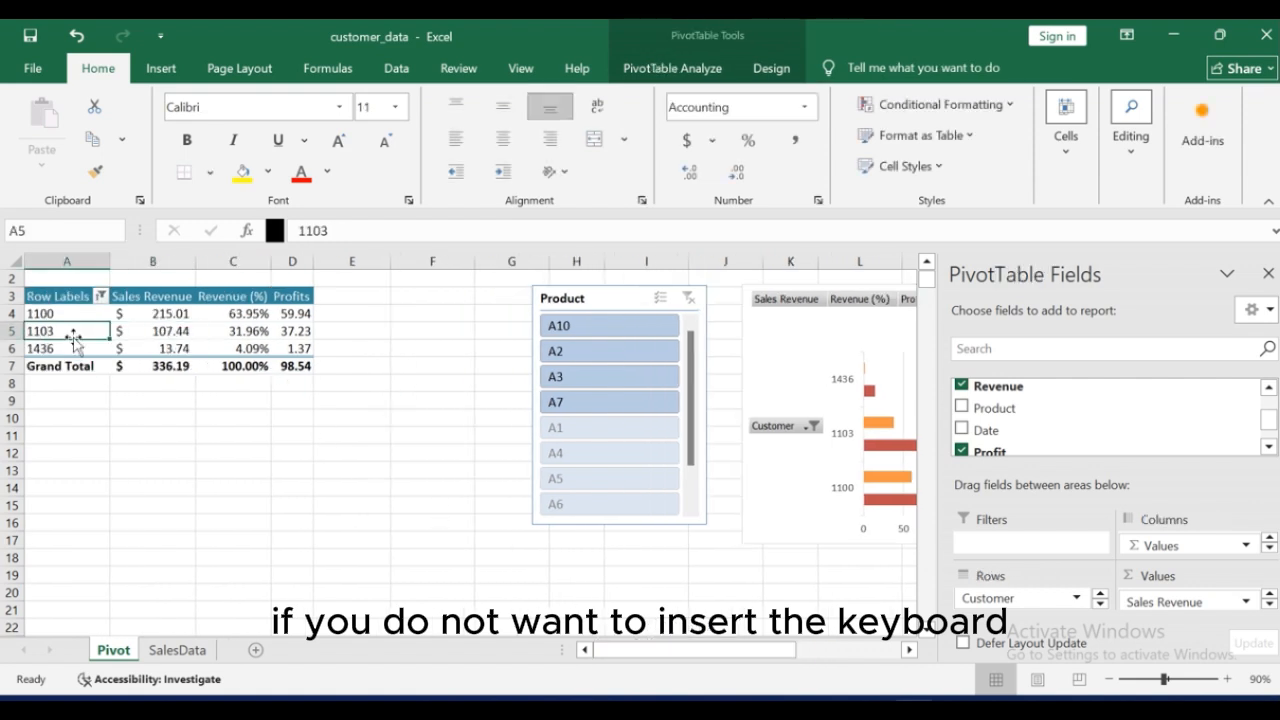
left_click(172, 318)
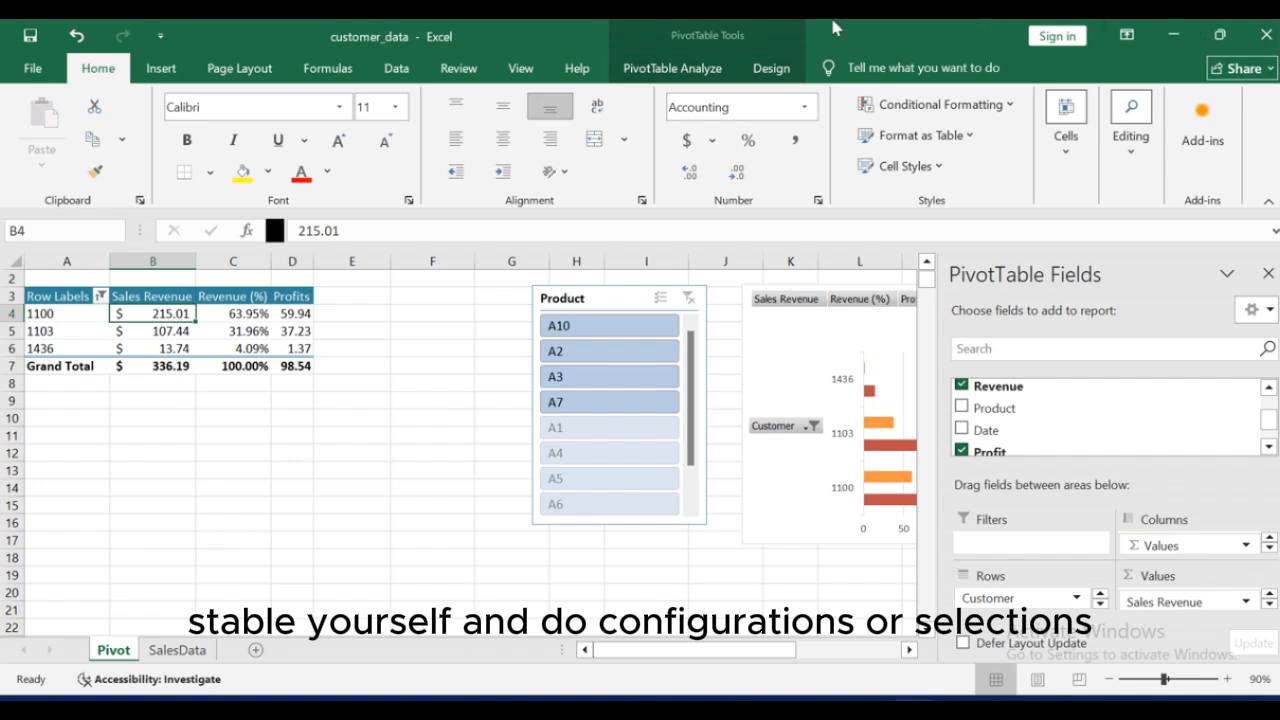
left_click(660, 68)
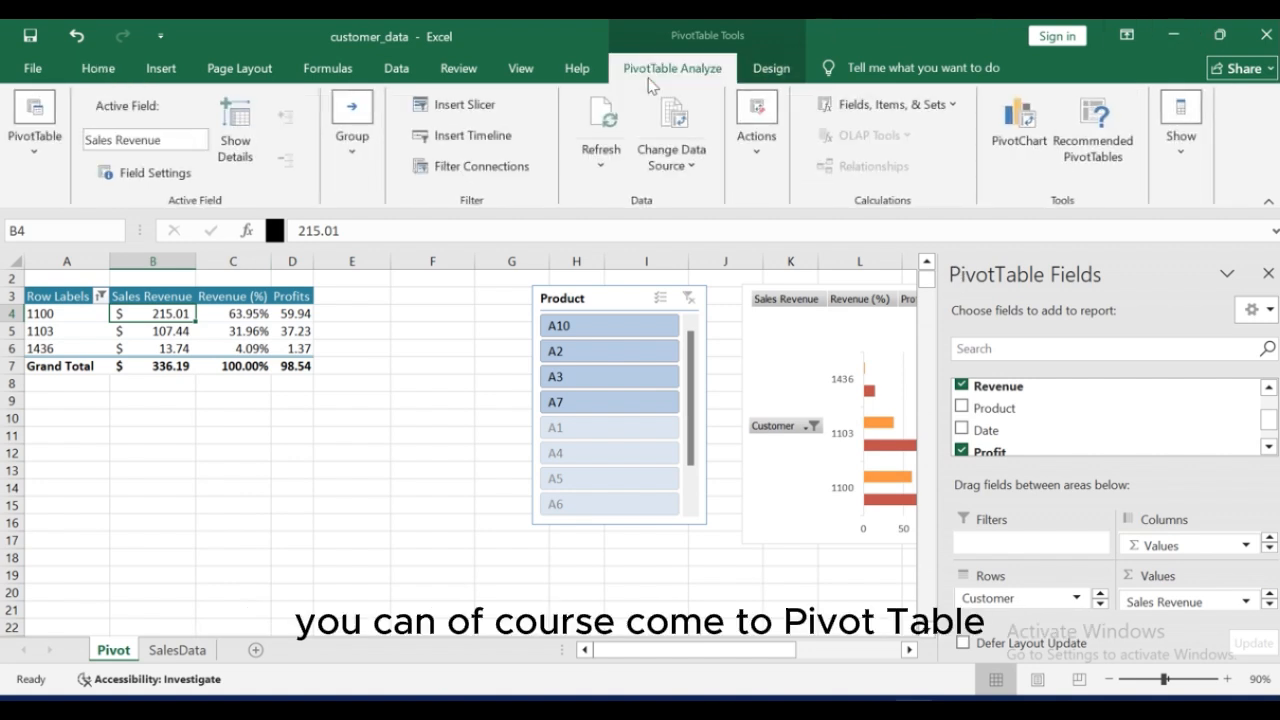
left_click(1097, 165)
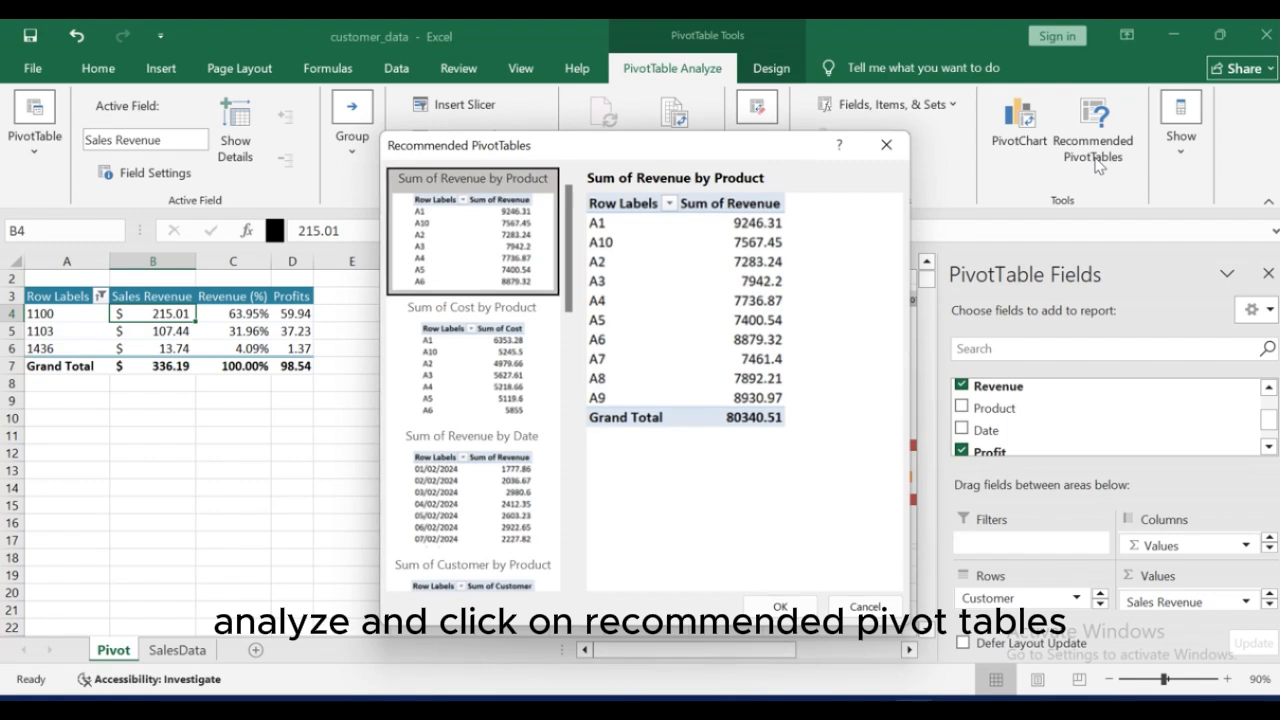
left_click(465, 385)
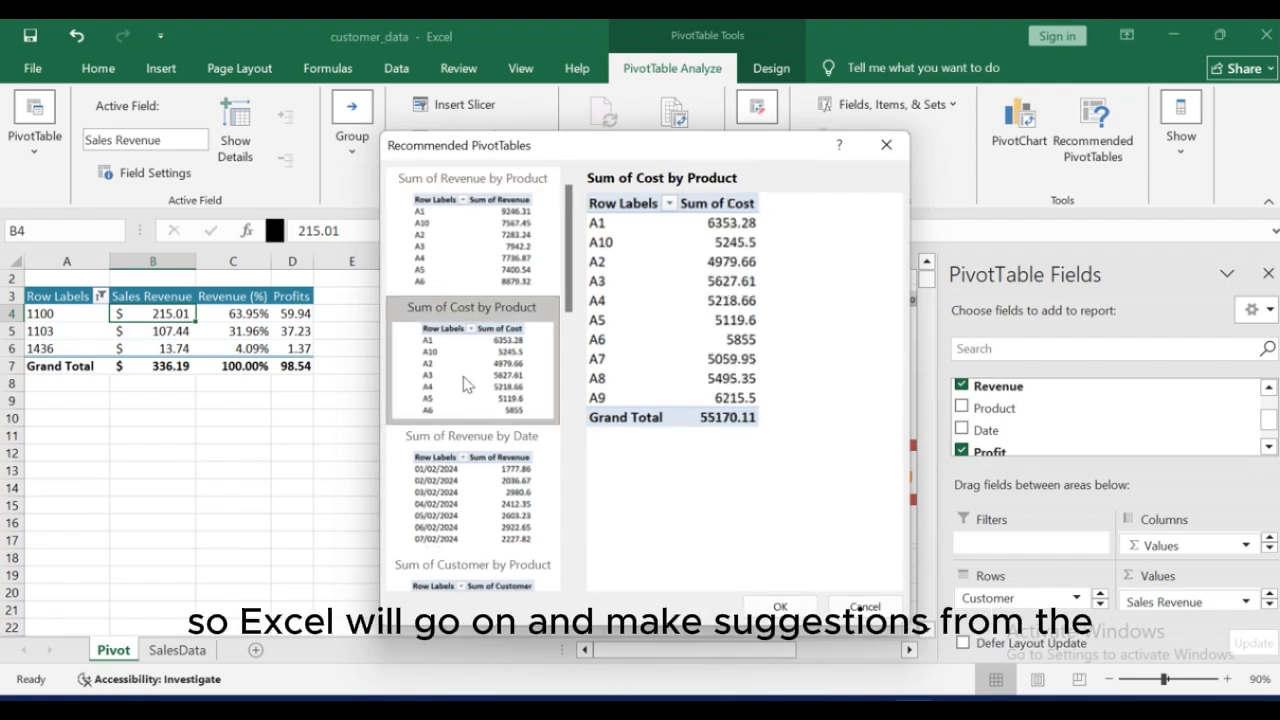
scroll(470, 380, "down", 5)
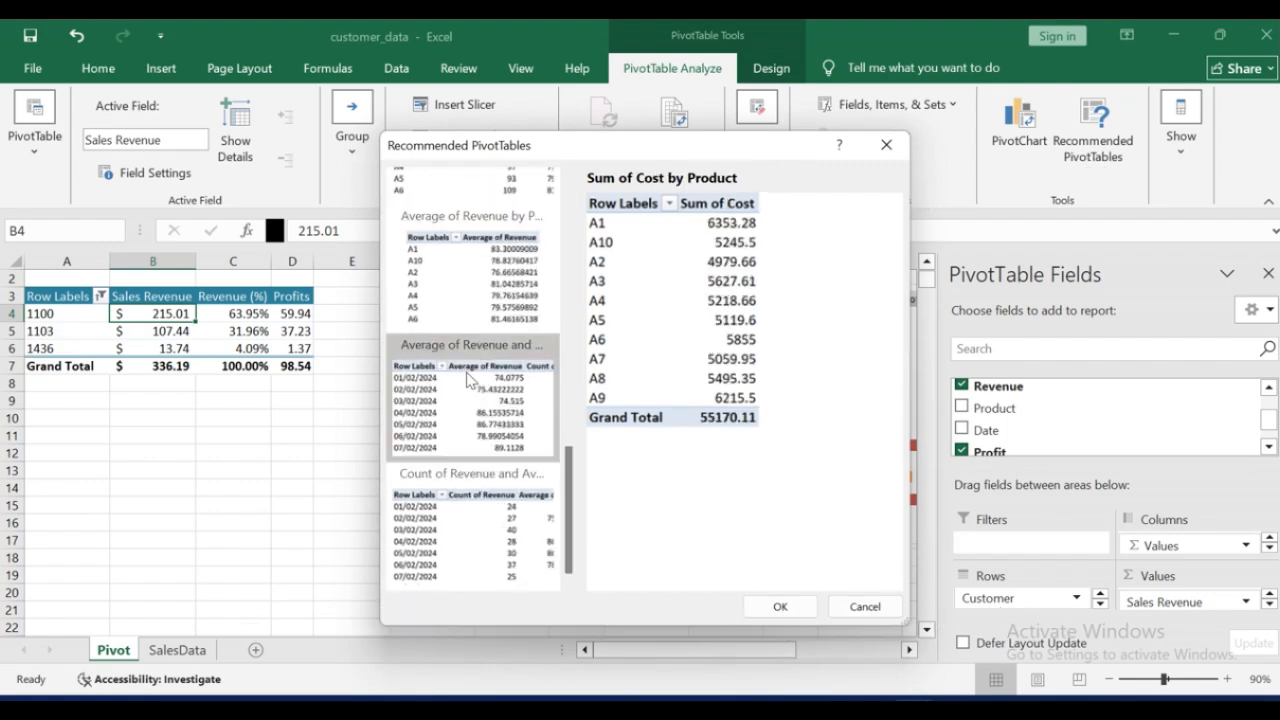
left_click(470, 380)
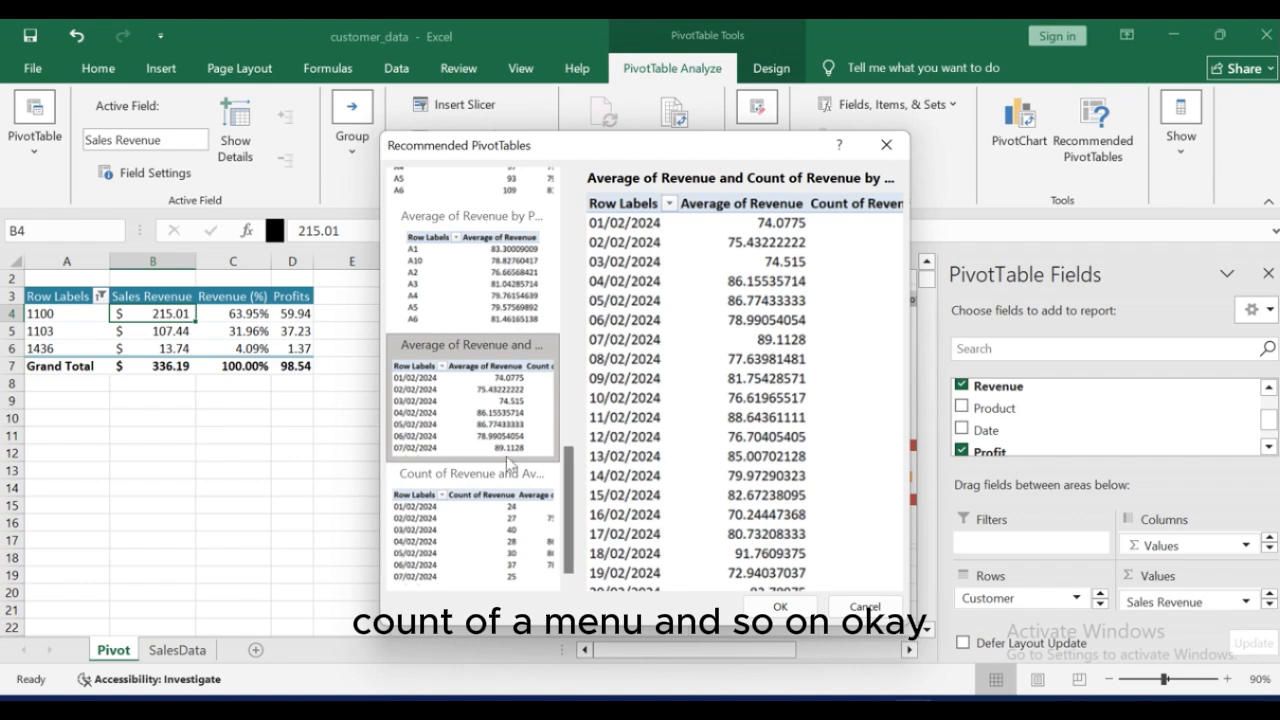
left_click(486, 518)
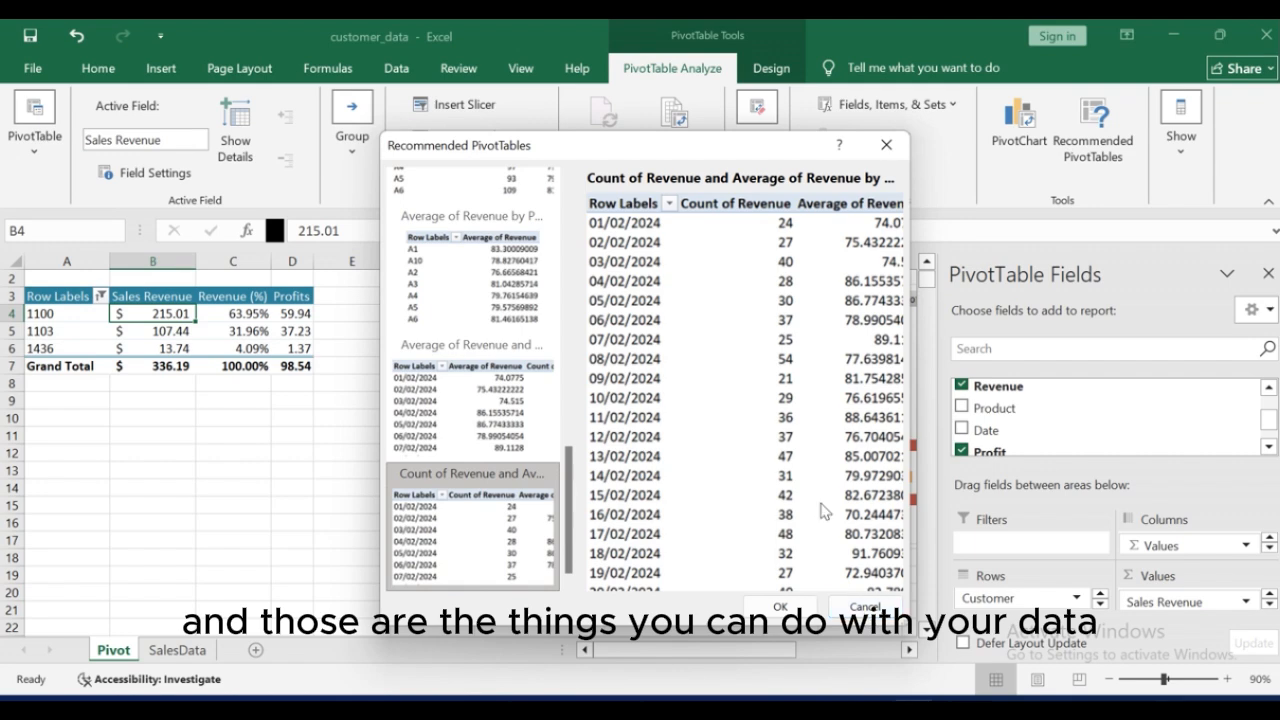
left_click(862, 608)
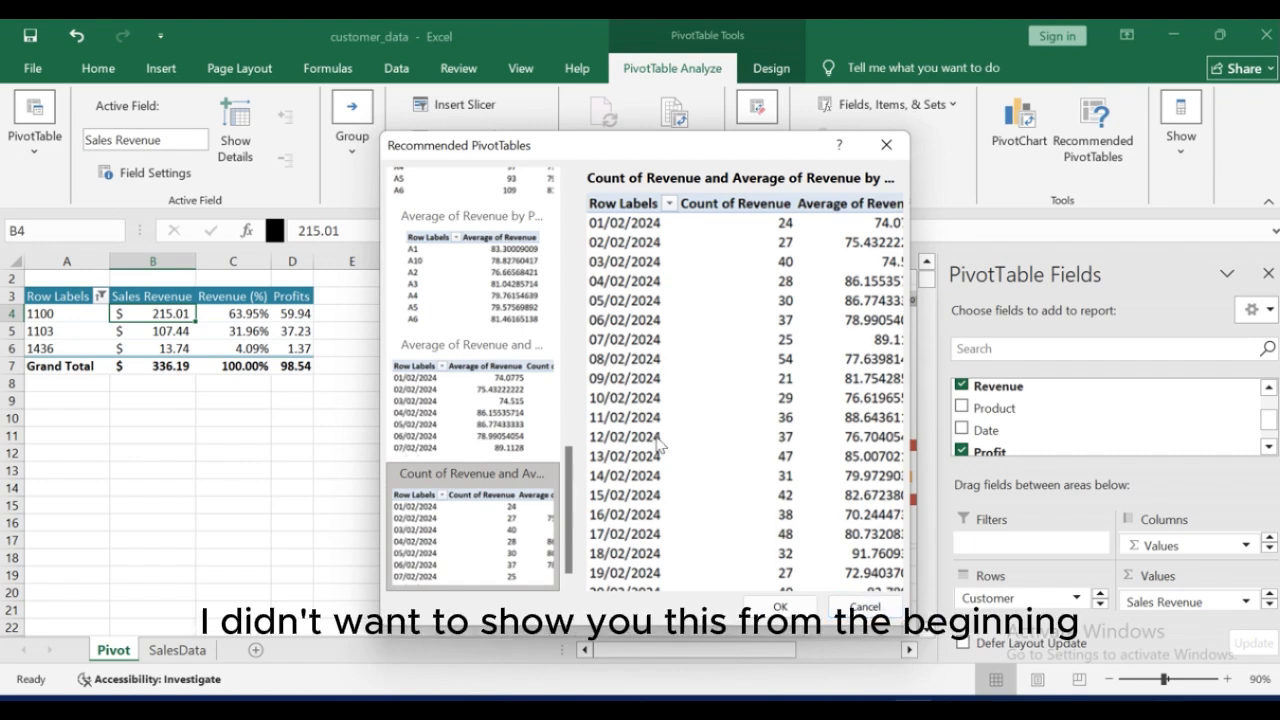
Step: Preview the Average of Revenue and Count of Revenue suggestion again, look back through the list and close the recommendations without inserting one
left_click(506, 392)
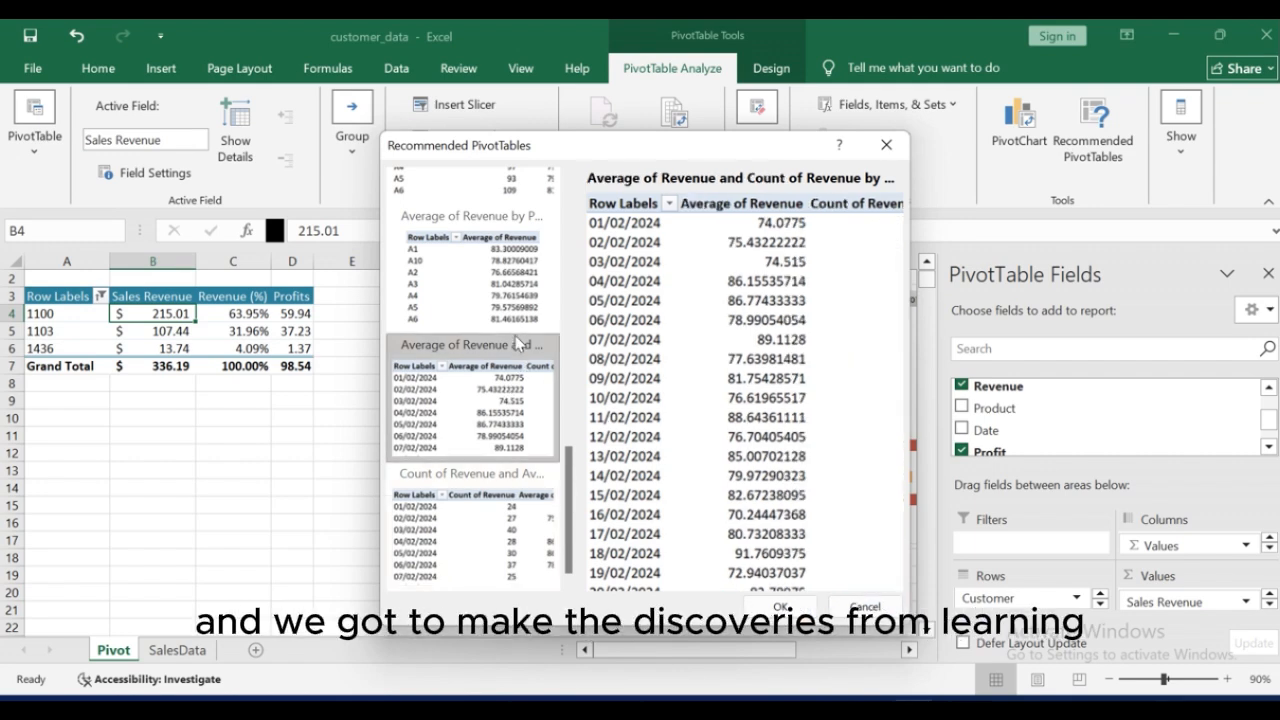
left_click(488, 278)
left_click(476, 426)
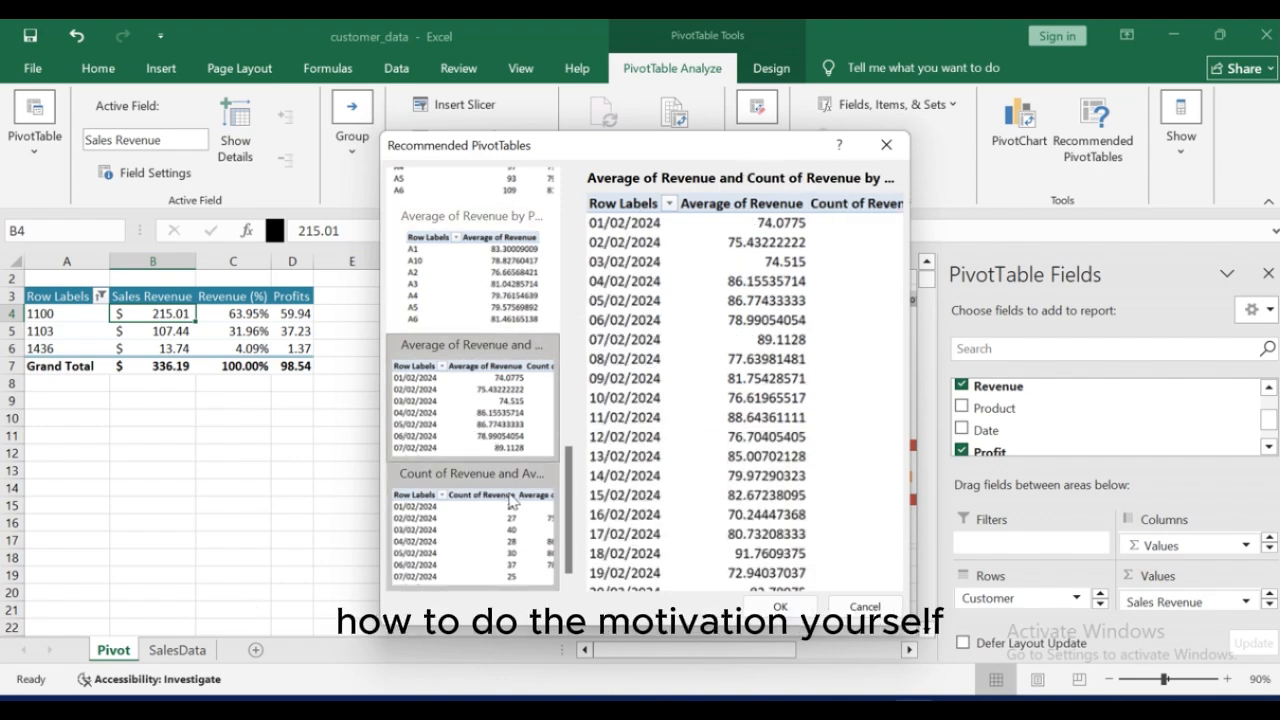
scroll(494, 440, "up", 5)
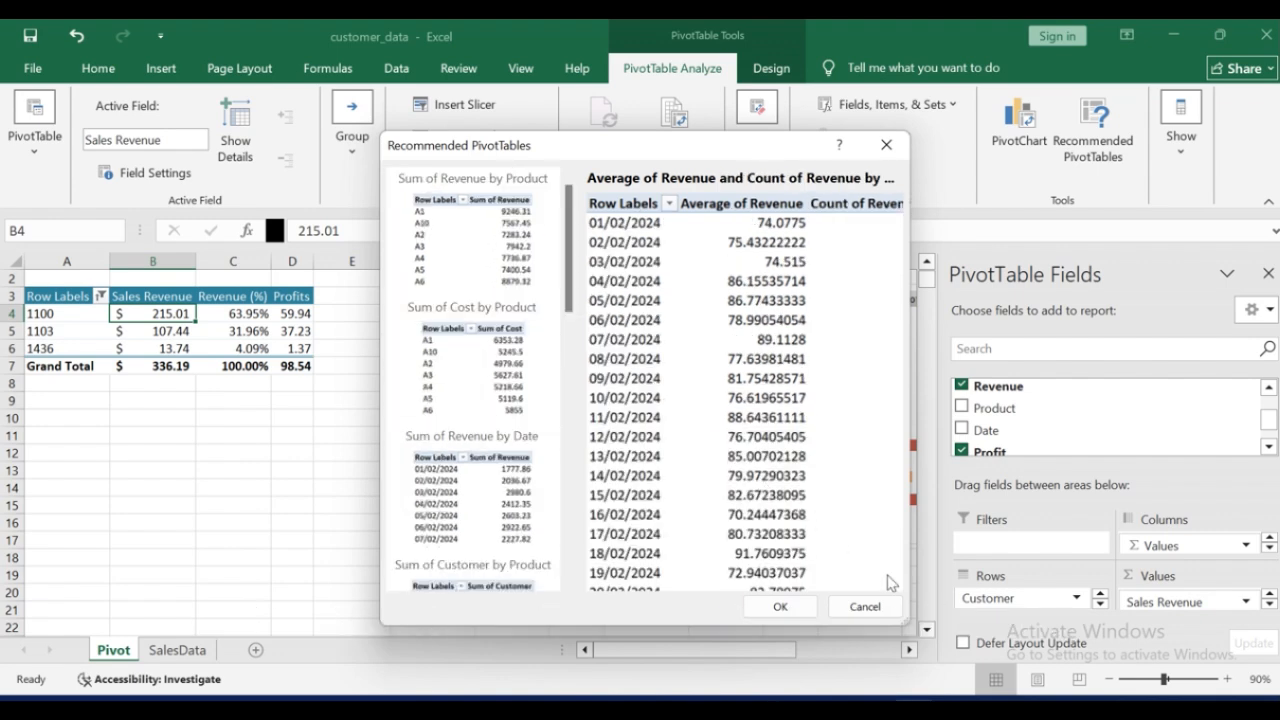
left_click(887, 606)
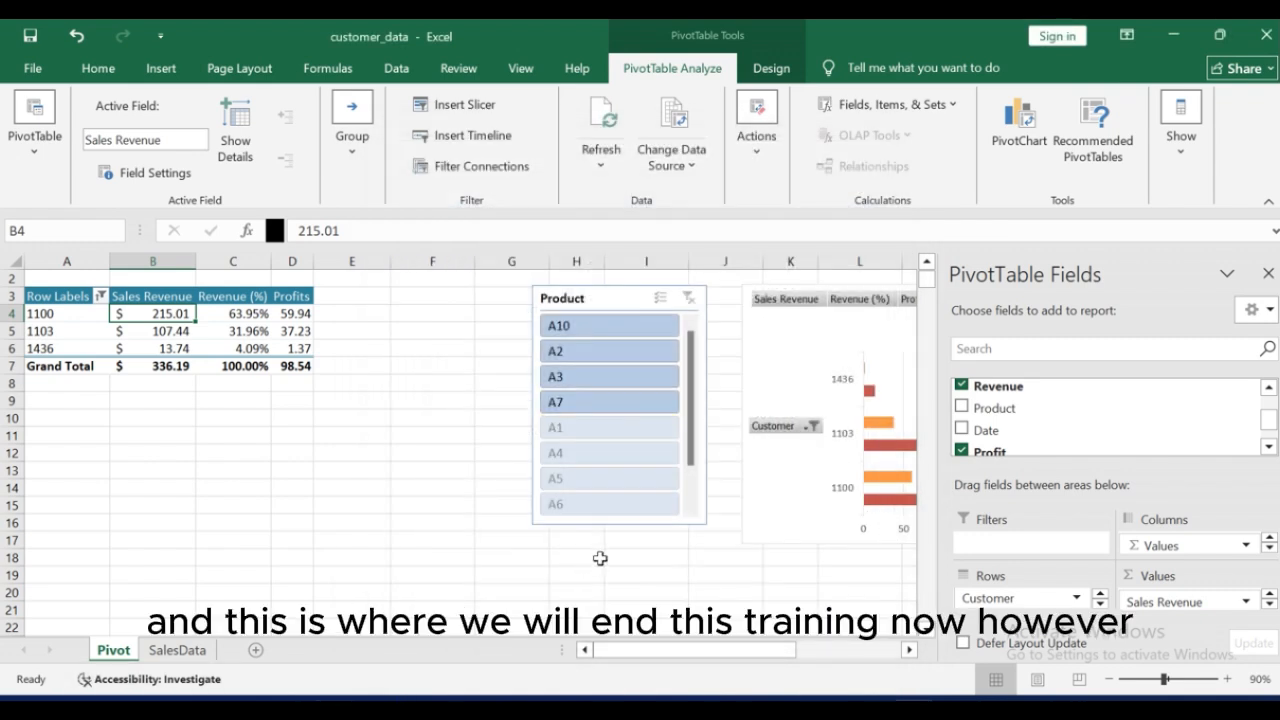
left_click_drag(707, 652, 682, 675)
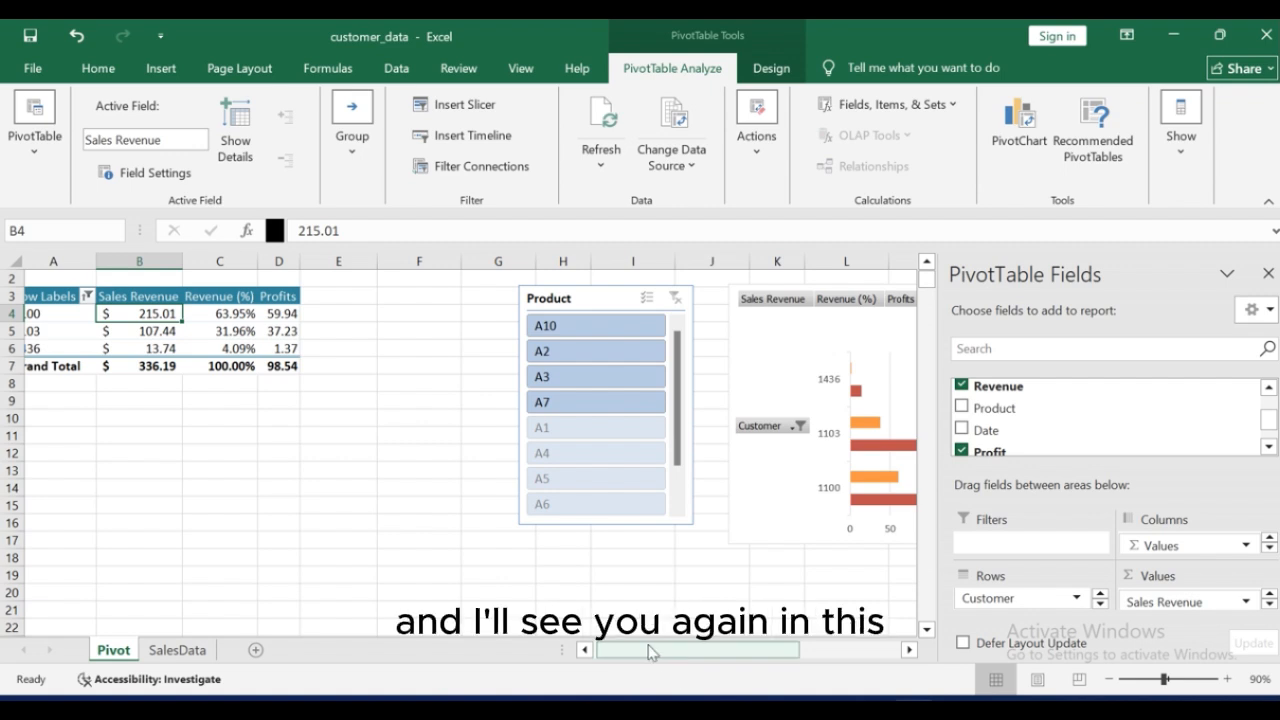
left_click(134, 348)
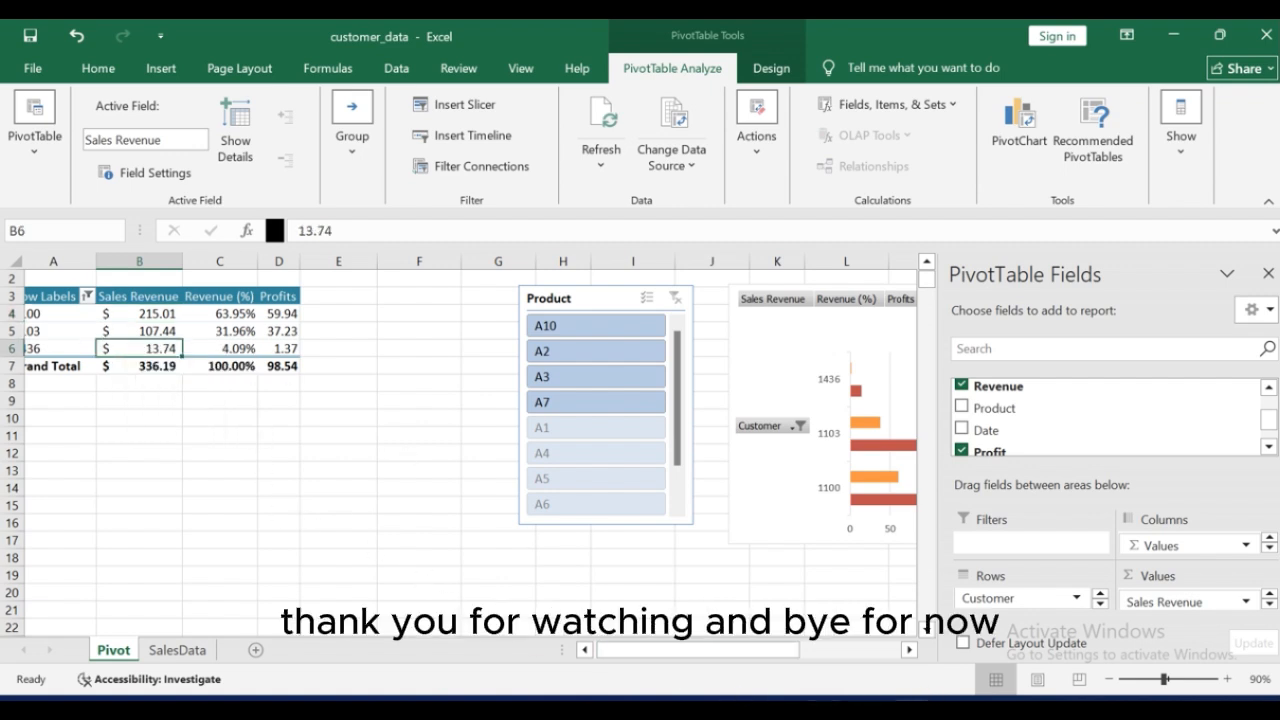